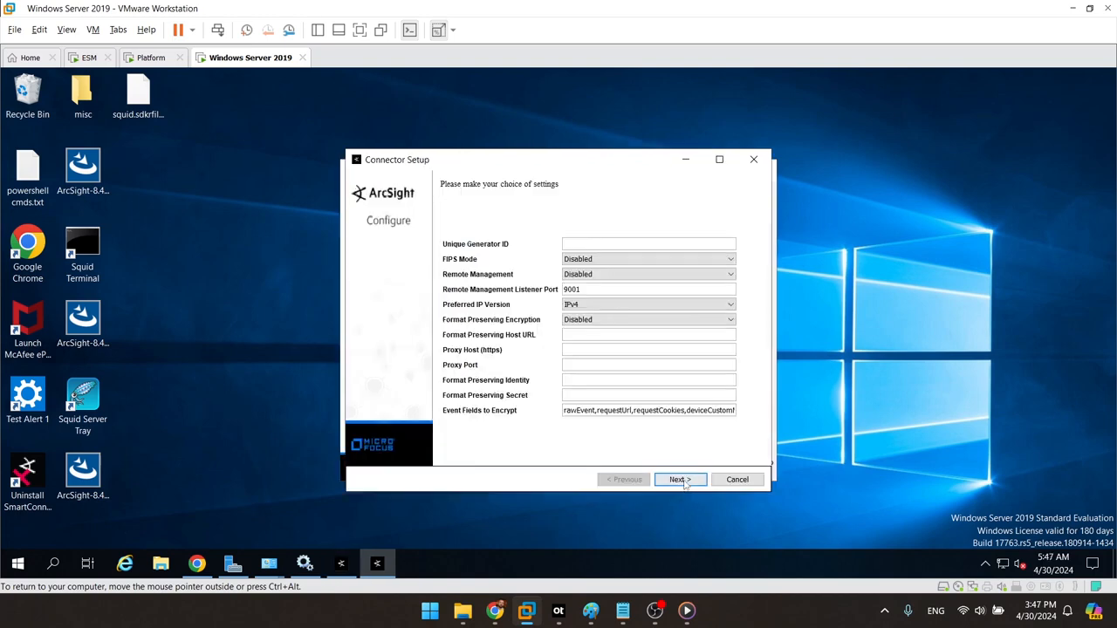
Step: Keep the default global settings, accept the Generator ID notice, and choose ArcSight FlexConnector File as the connector type
click(678, 479)
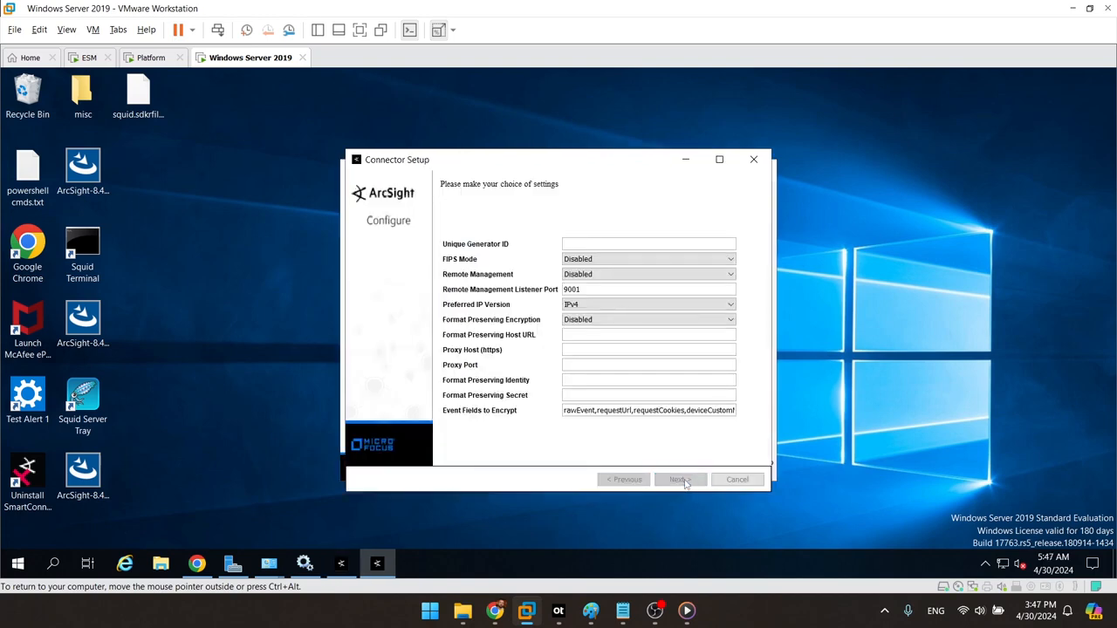
click(538, 343)
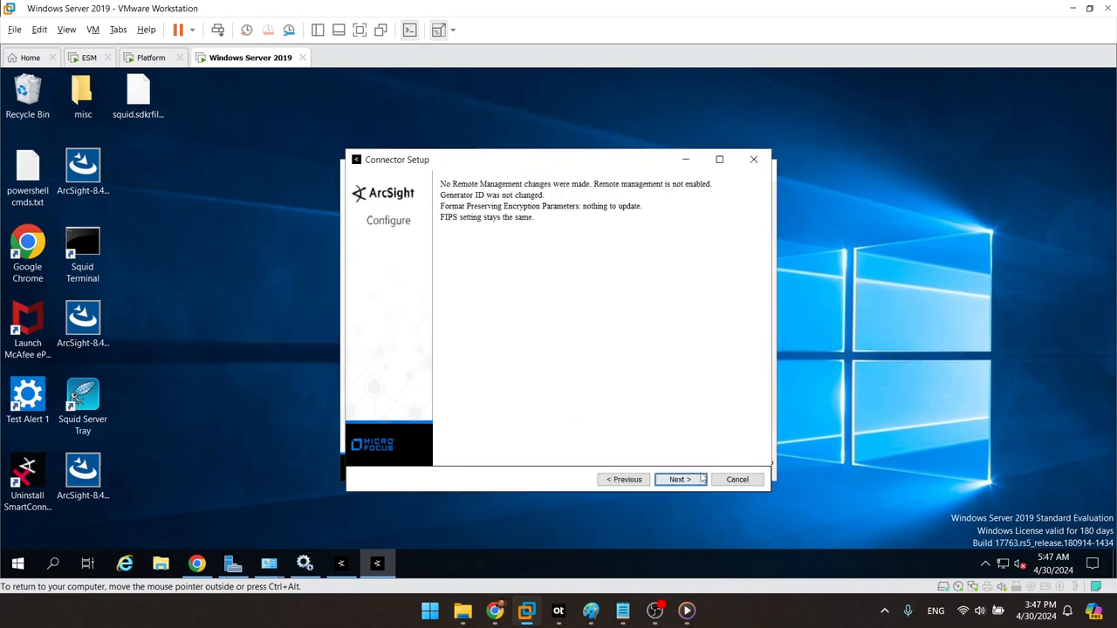
click(660, 327)
key(Down)
key(Down)
key(Down)
key(Down)
key(Down)
key(Down)
key(Down)
key(Down)
key(Down)
key(Down)
key(Down)
key(Down)
key(Down)
key(Down)
key(Down)
key(Down)
key(Up)
key(Return)
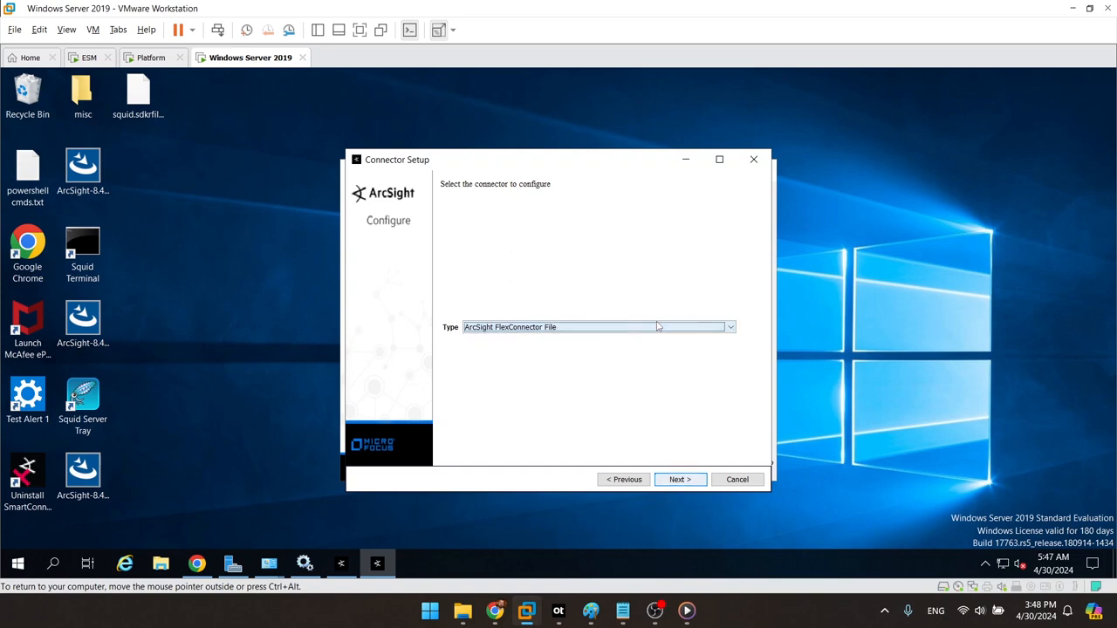
click(679, 481)
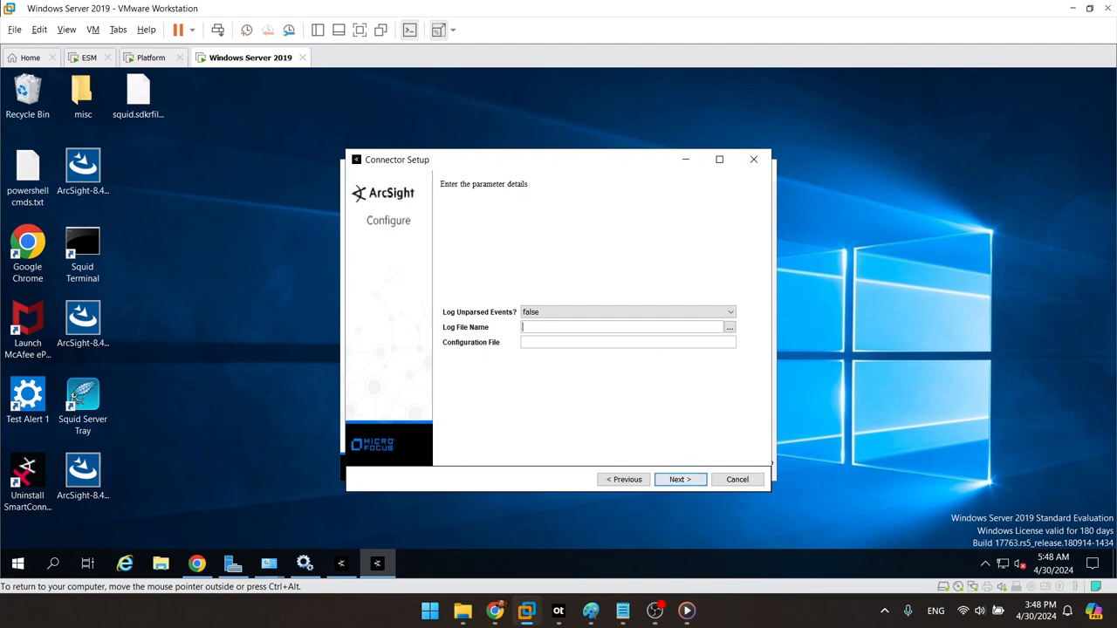
Step: Browse for the log file from Local Disk (C:) into the Squid\var folder
click(729, 327)
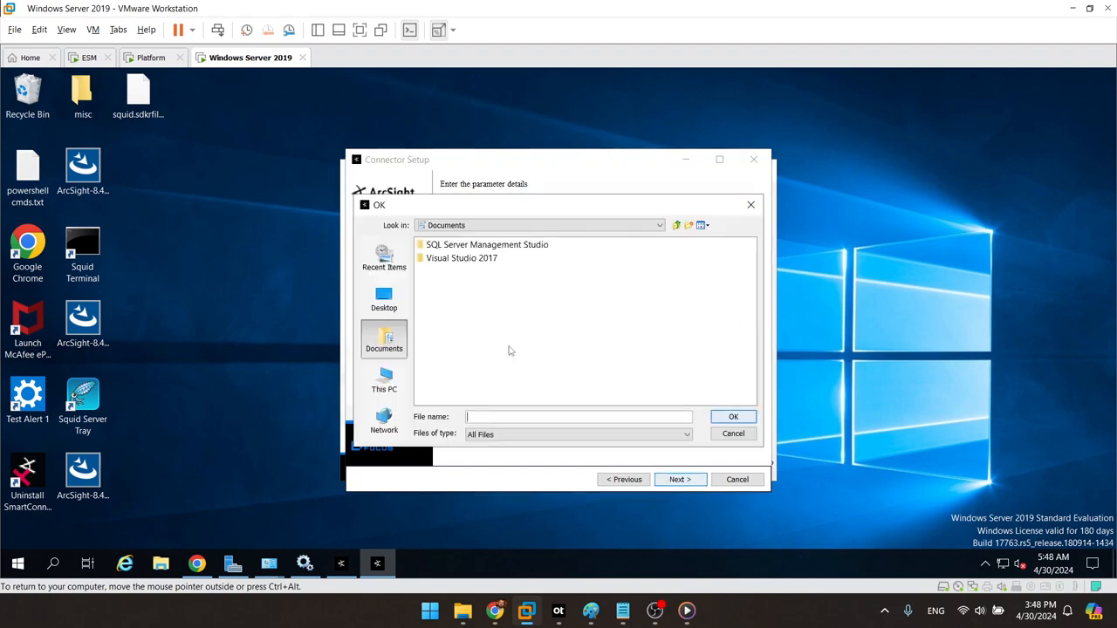
click(384, 382)
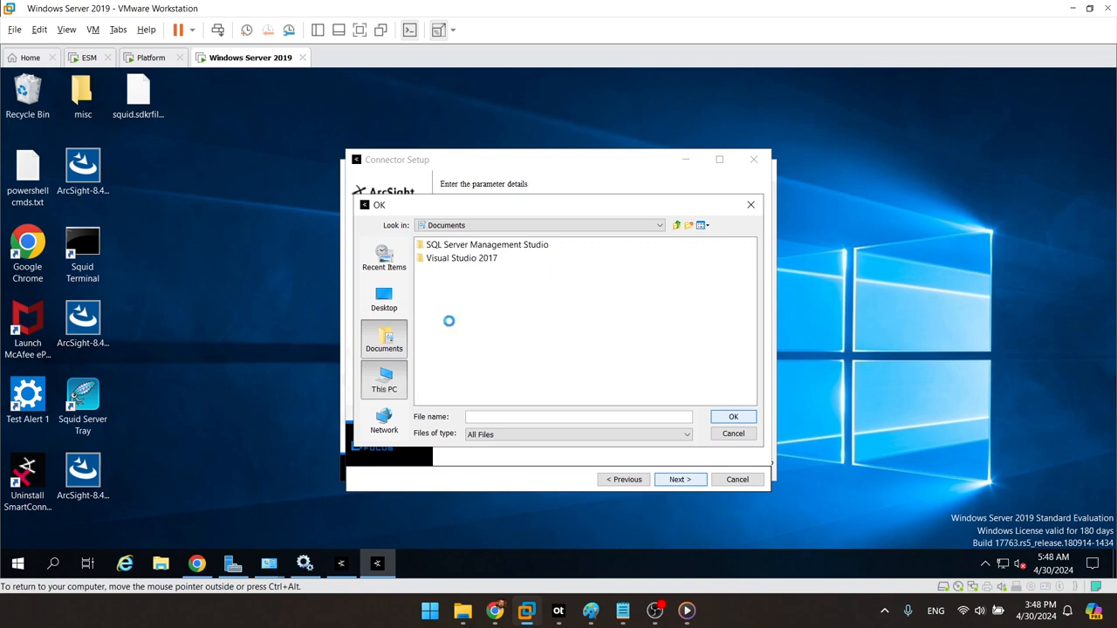
double_click(449, 342)
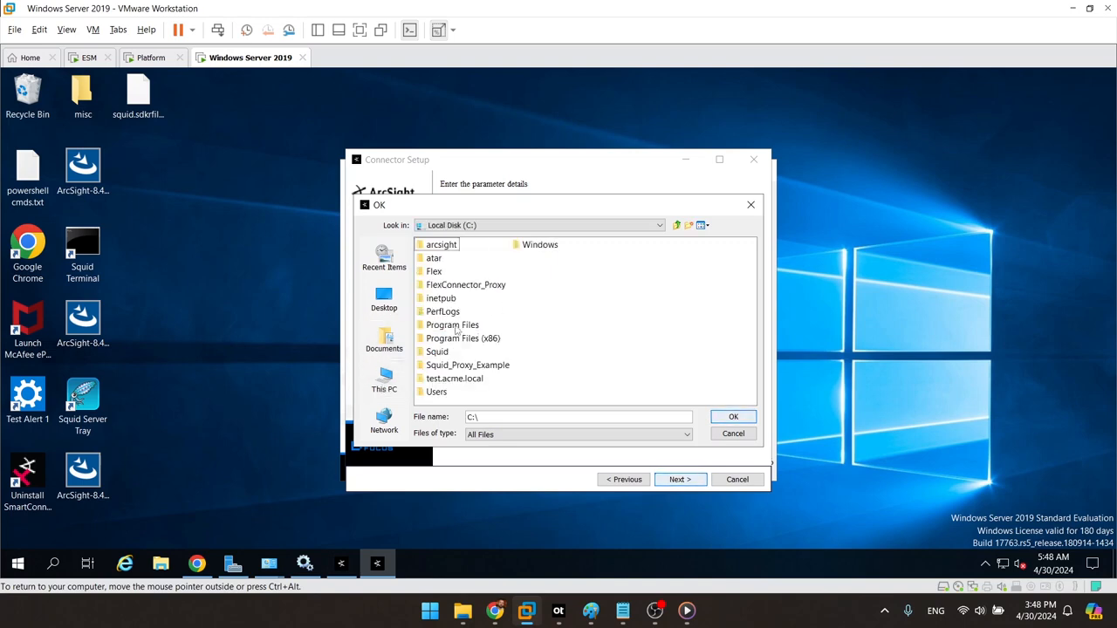
click(439, 352)
double_click(441, 354)
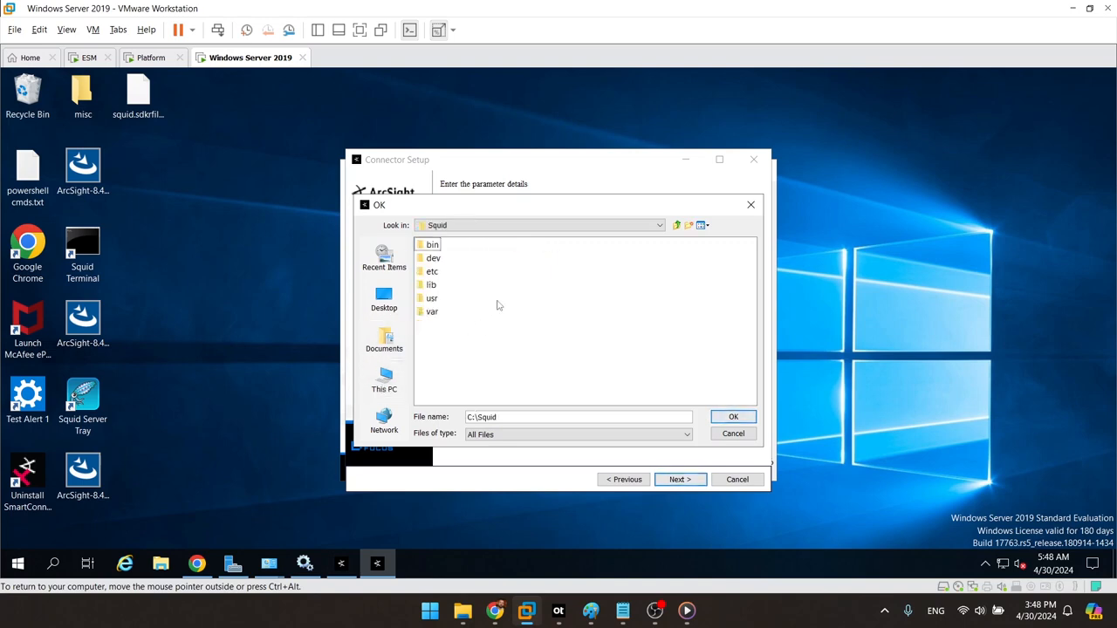
click(434, 286)
key(Down)
key(Down)
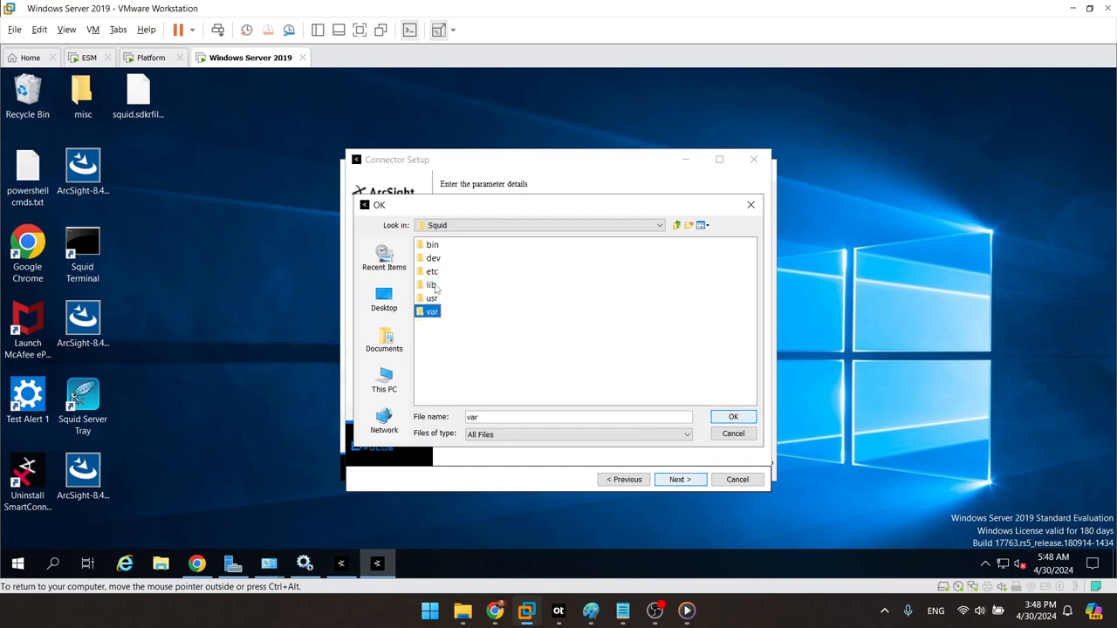
key(Return)
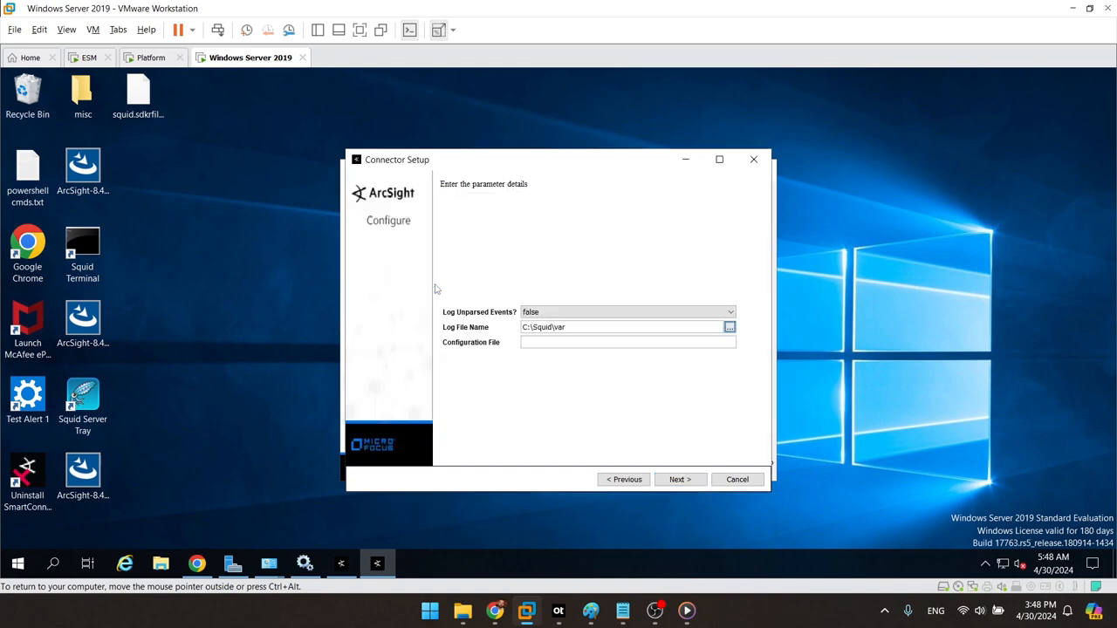
Step: Select C:\Squid\var\log\squid\access.log as the log file and enter squid as the configuration name
click(729, 326)
click(426, 259)
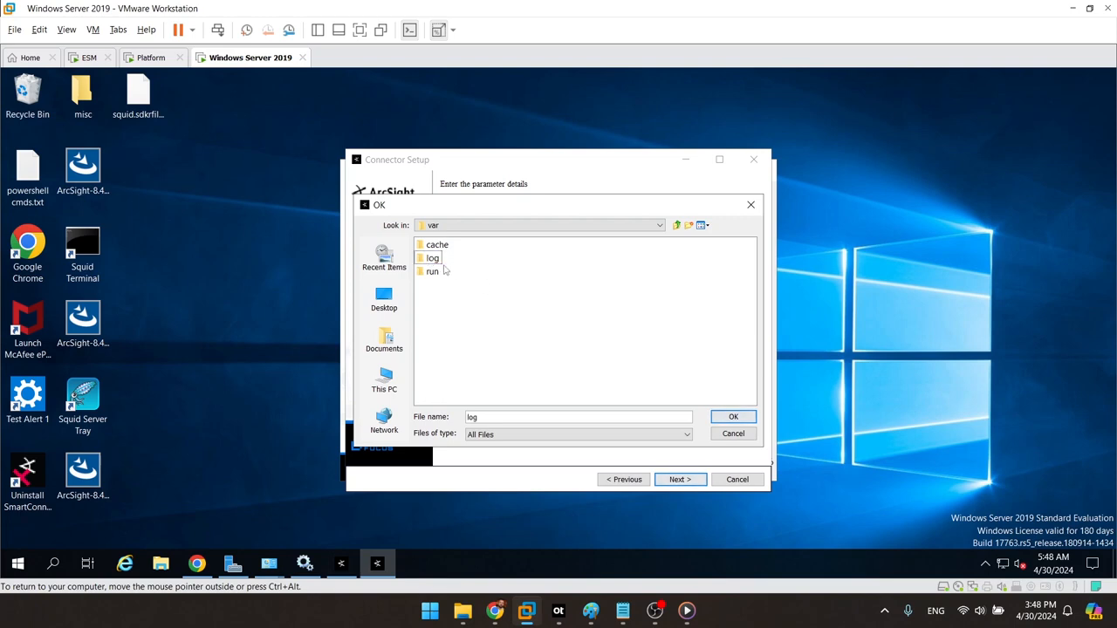
click(442, 294)
click(429, 258)
click(442, 245)
click(434, 260)
double_click(433, 261)
click(436, 245)
double_click(441, 246)
click(452, 247)
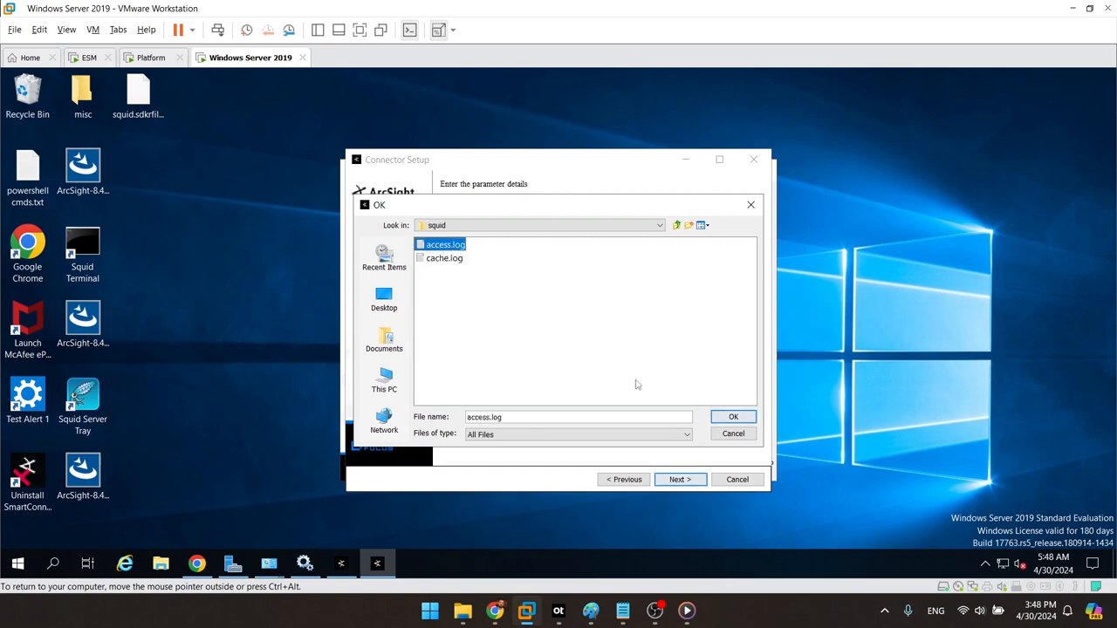
click(717, 419)
click(684, 480)
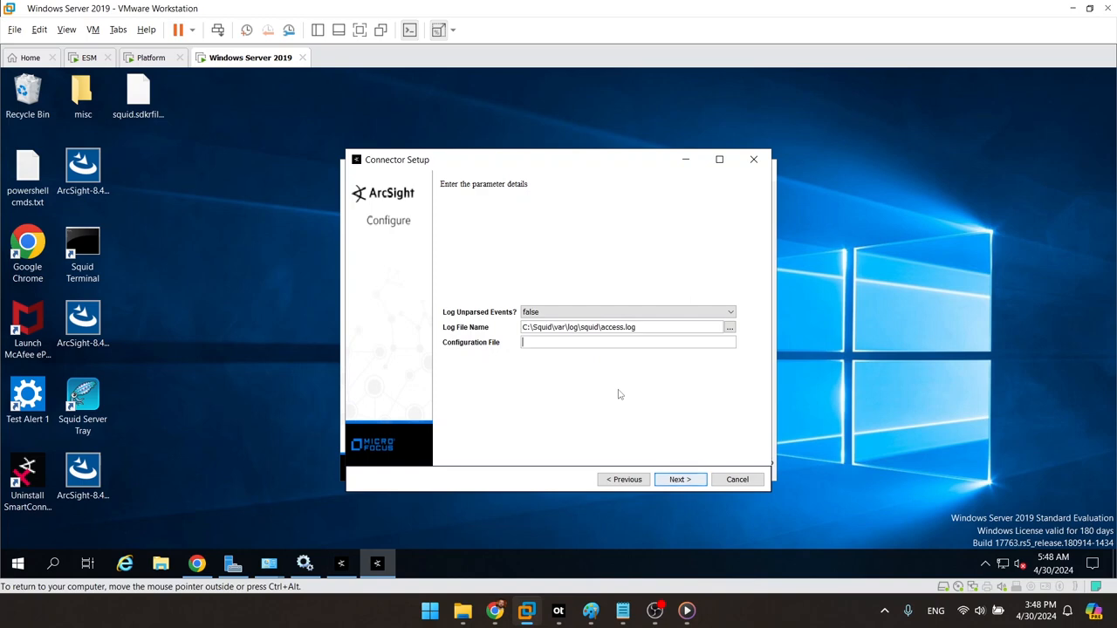
text(squid)
Step: Complete the configuration file name as testsquid and submit the parameter details
key(Home)
text(test)
click(694, 482)
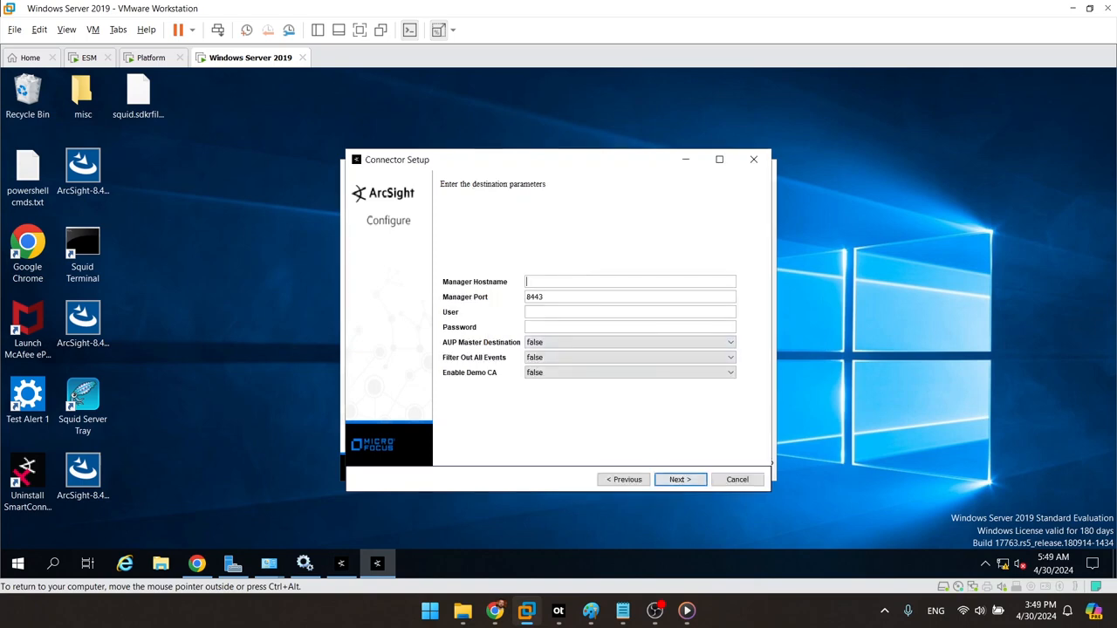
Step: Enter manager hostname esm.acme.local with the manager user name and password
text(esm.arcs)
key(BackSpace)
key(BackSpace)
key(BackSpace)
key(BackSpace)
text(acme.localadmin)
key(Tab)
text(•••••••)
key(Return)
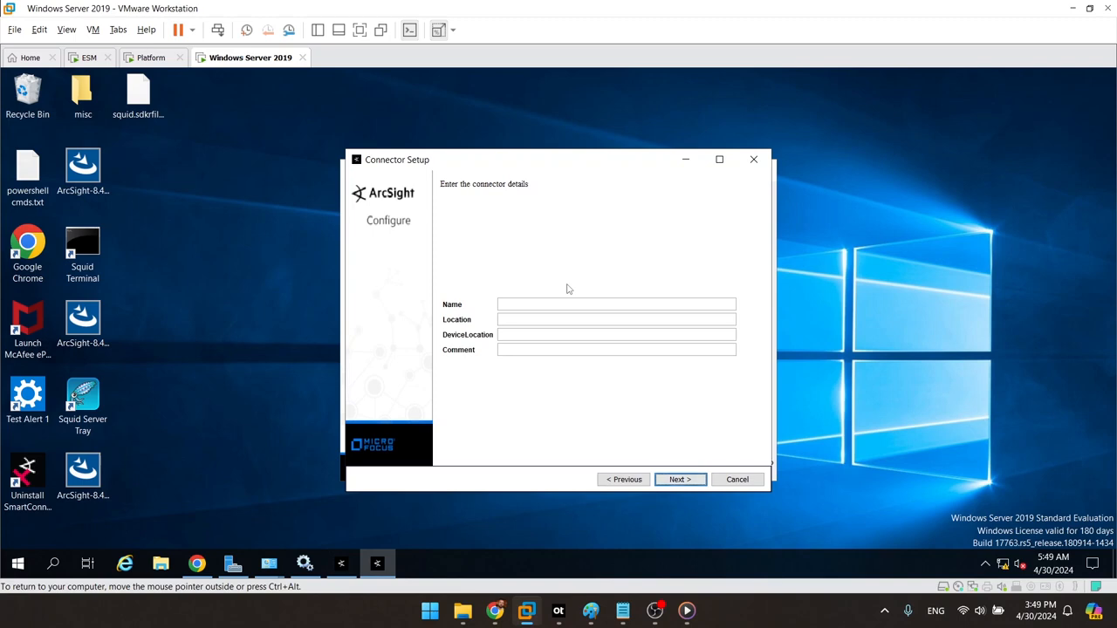
Step: Name the connector Flex_Squid with location Flex_Squid and save the details
text(File)
text(x_Squid)
key(Tab)
text(Flex_Squid)
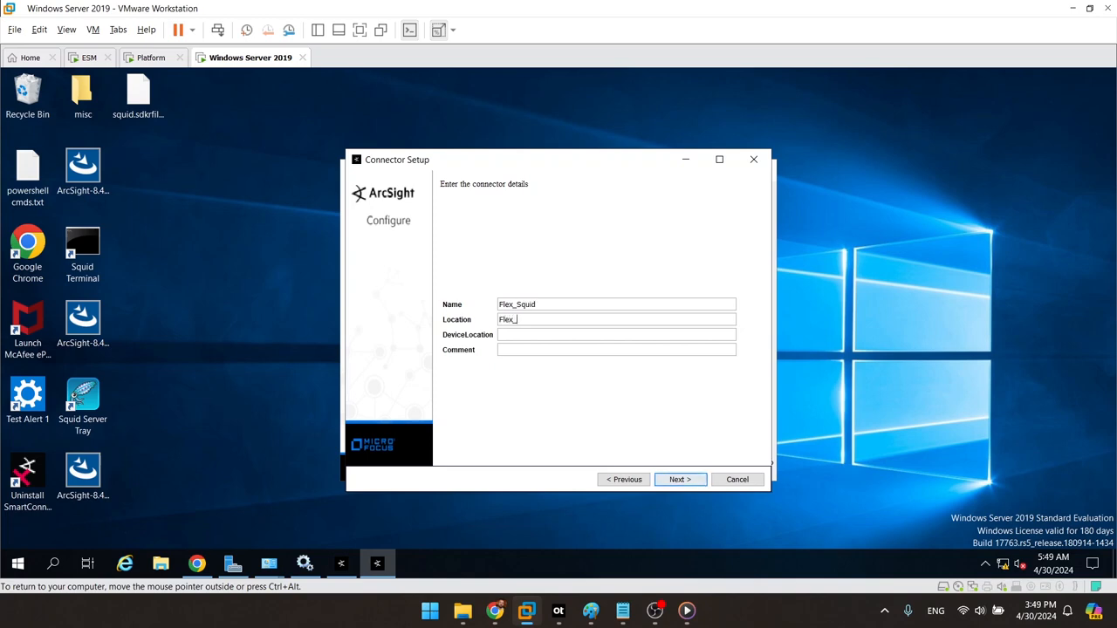
click(677, 479)
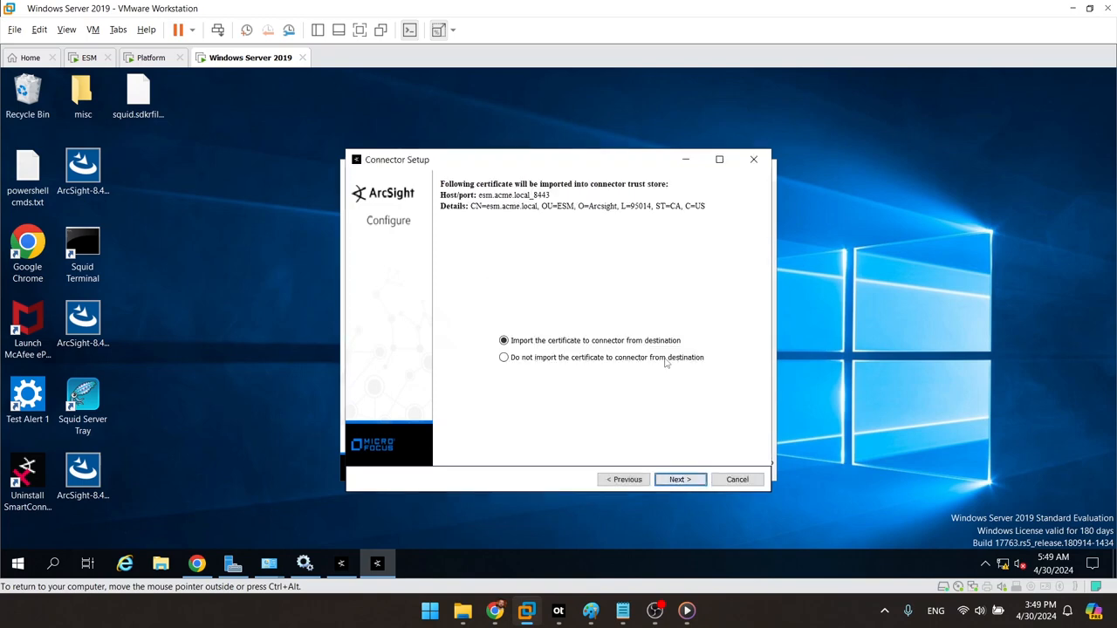
Step: Import the esm.acme.local certificate, accept the connector summary, and install the connector as a service
click(682, 479)
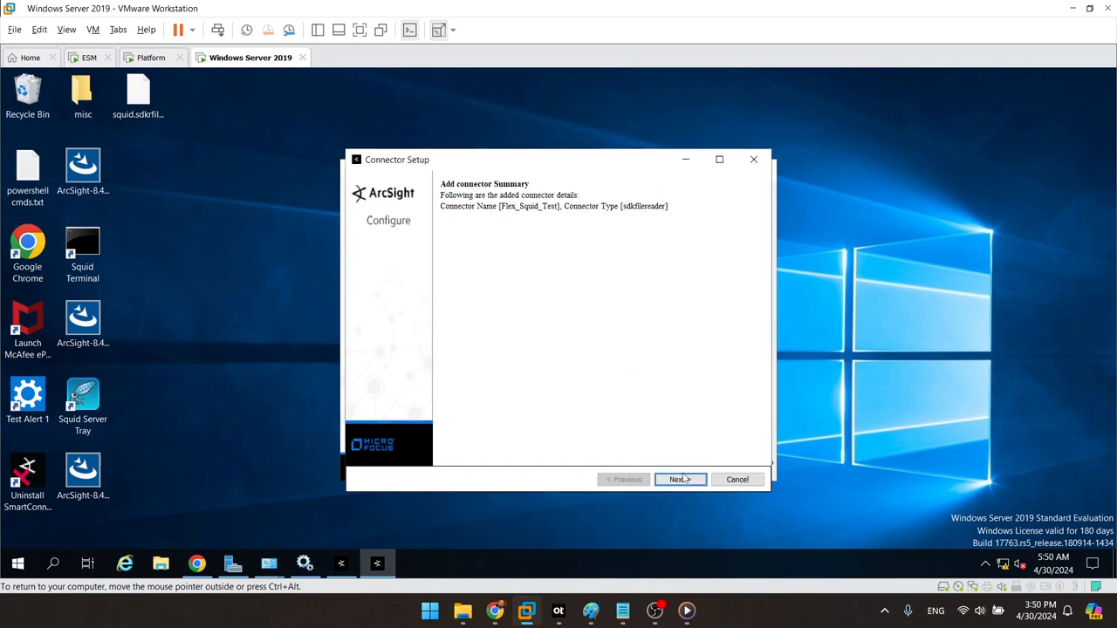
click(683, 479)
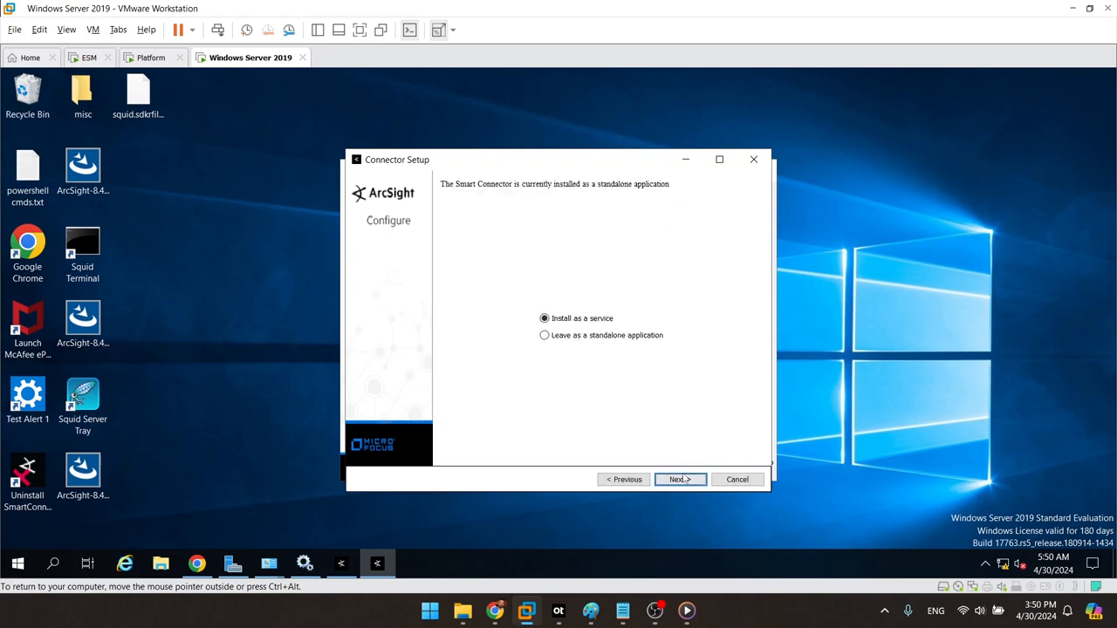
click(682, 479)
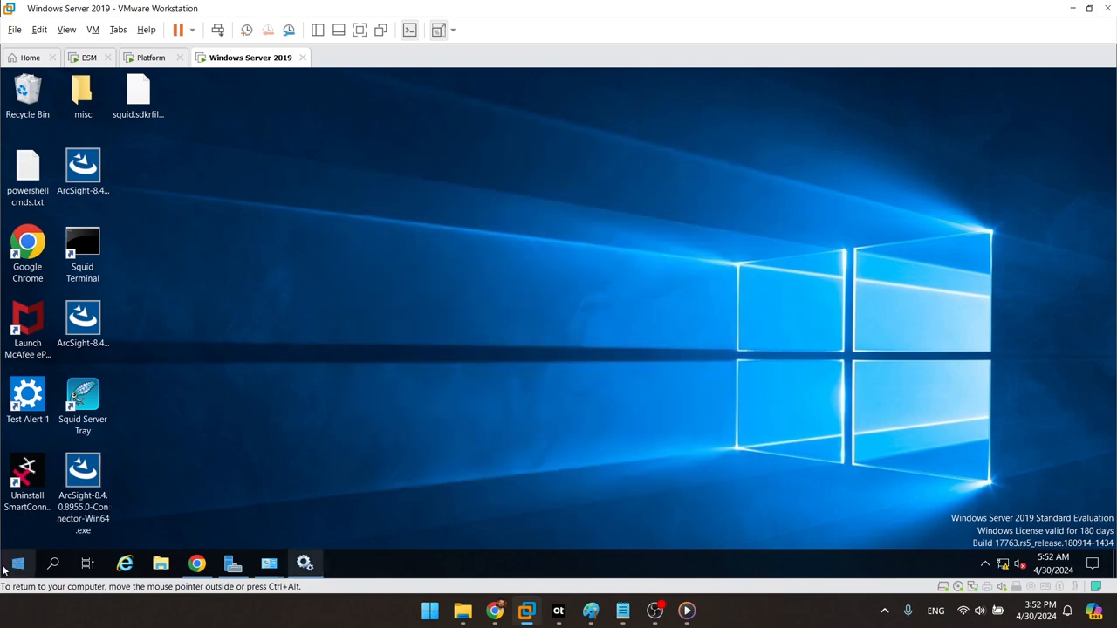
Step: Open a Command Prompt by searching cmd from the Start menu
click(11, 565)
text(cmd)
key(Return)
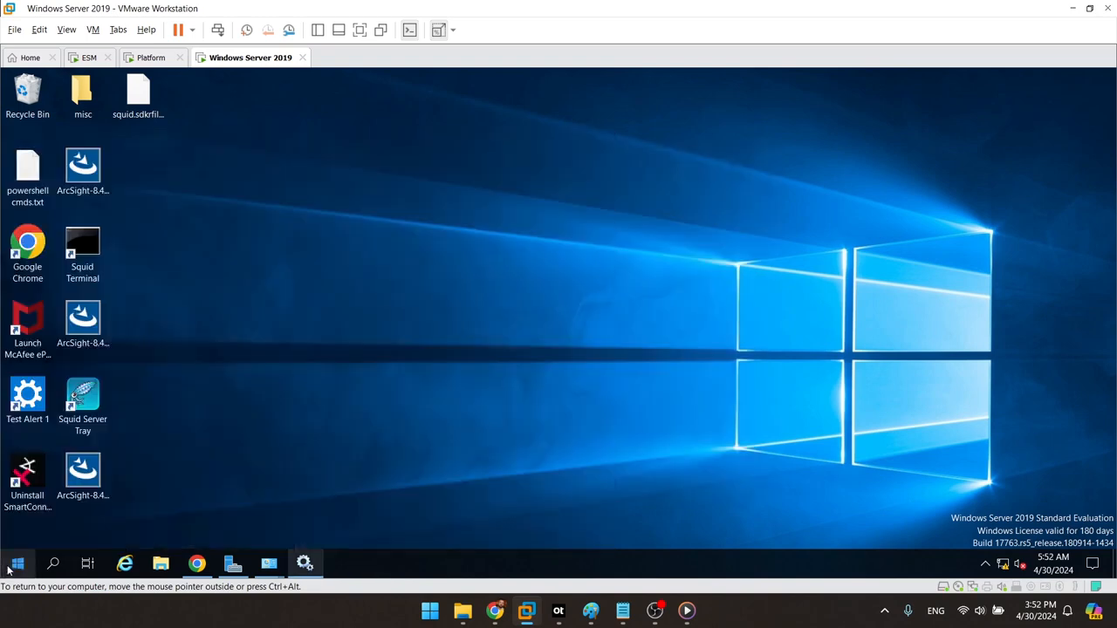
Step: Change directory to C:\Flex\Squid\current\bin using tab completion
text(cd C:)
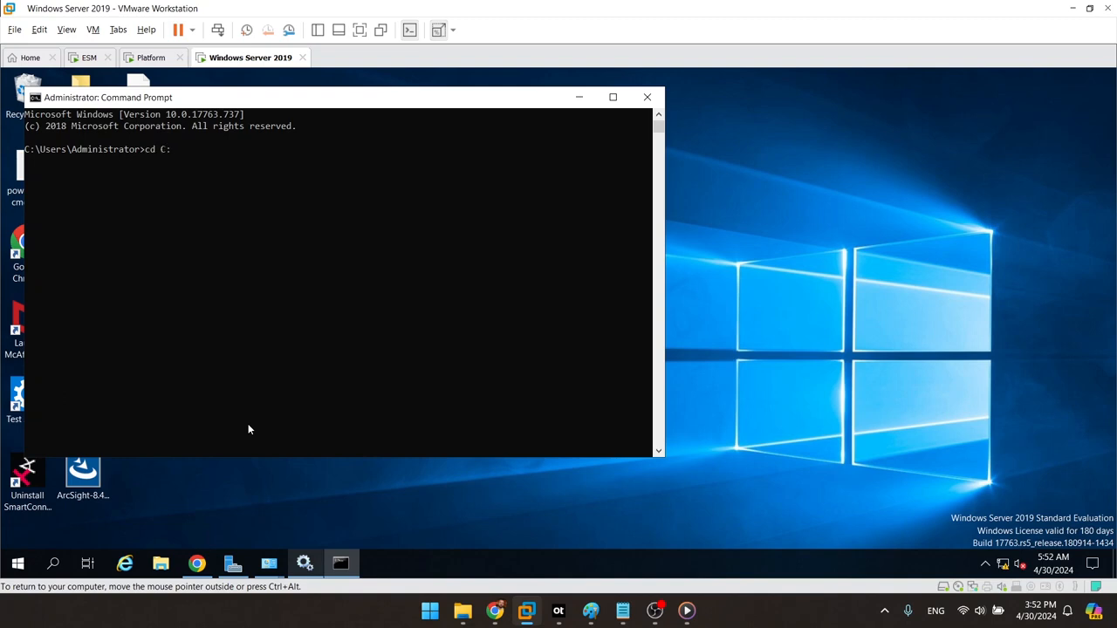
text(\Flex\c)
key(Tab)
text(\c)
key(Tab)
text(\a)
key(Tab)
Step: Run arcsight.bat regex to launch the FlexAgent Regex Tester
key(Tab)
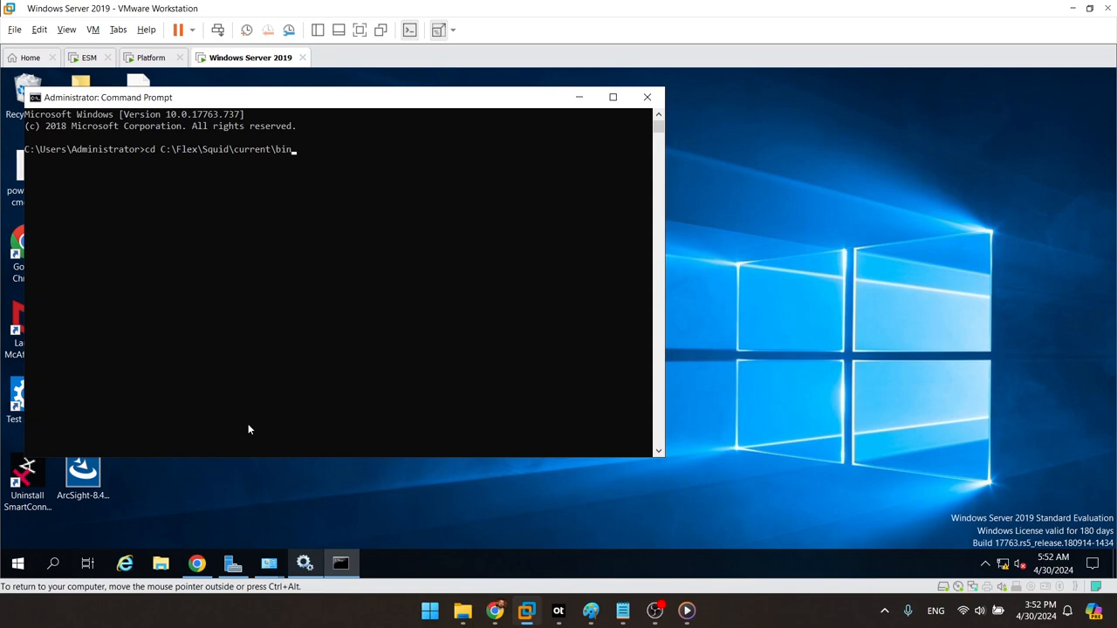
key(Return)
text(arc)
key(Tab)
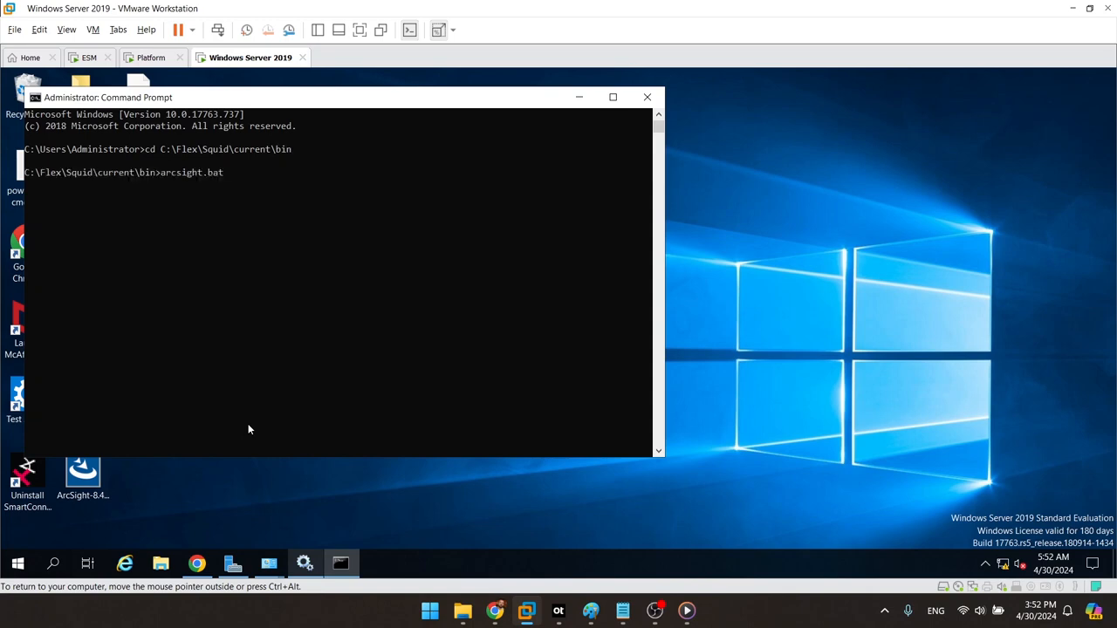
text(regex)
key(Return)
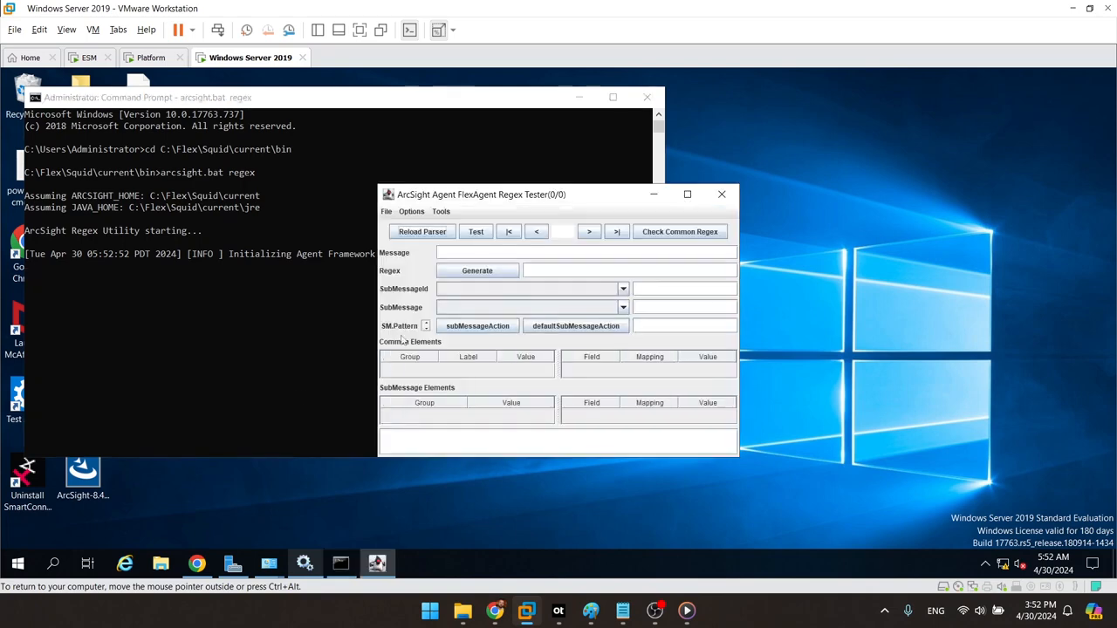
Step: Maximize the Regex Tester and start a new FlexAgent Regex File
click(688, 194)
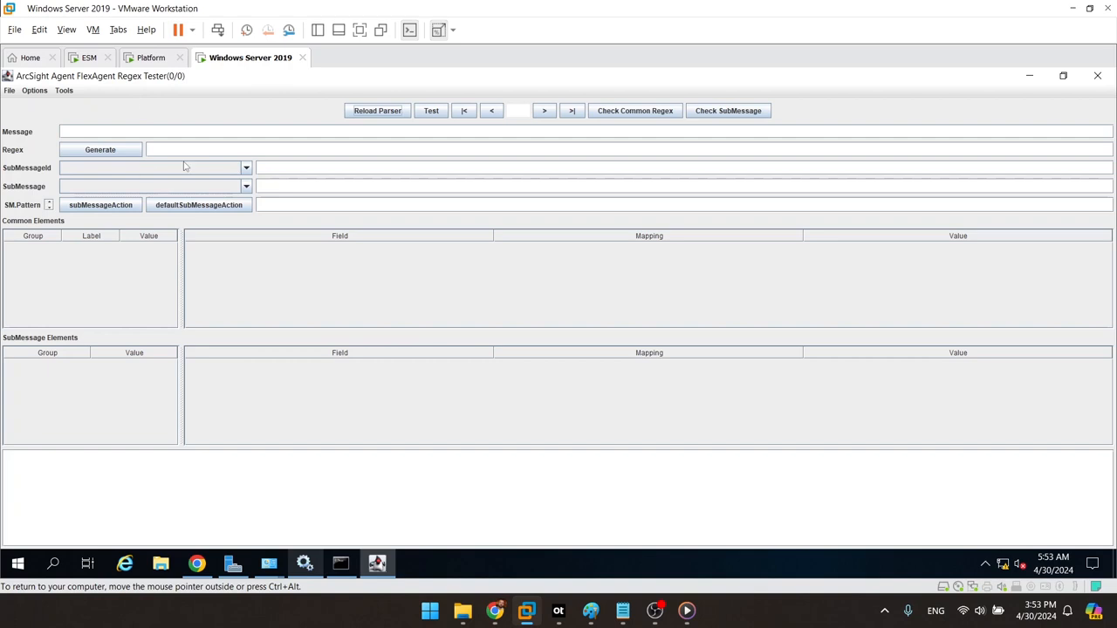
click(9, 90)
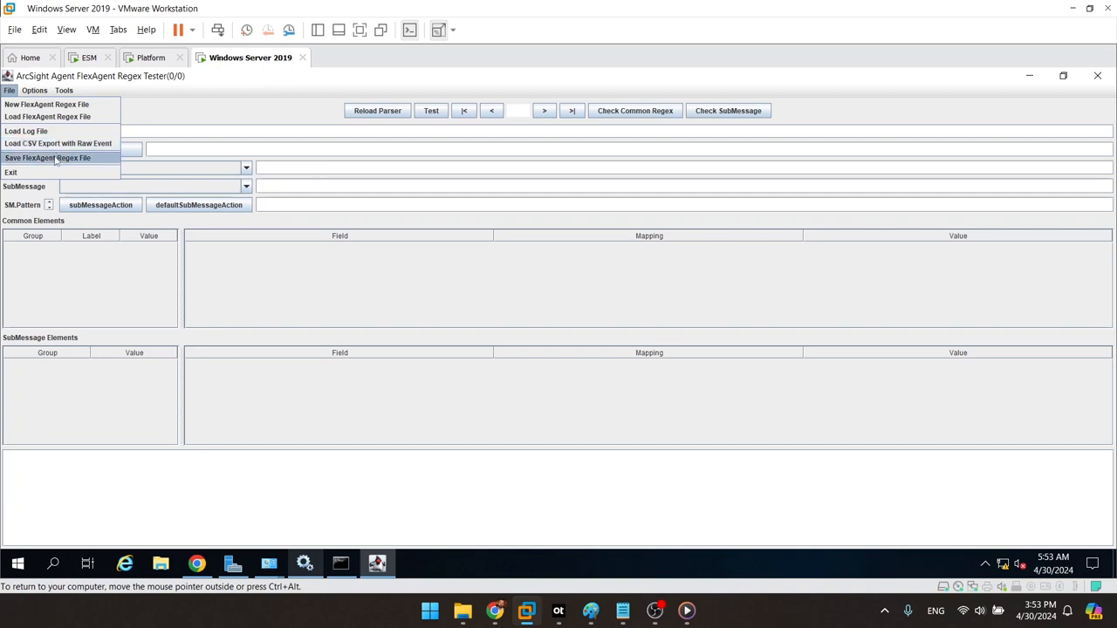
click(59, 107)
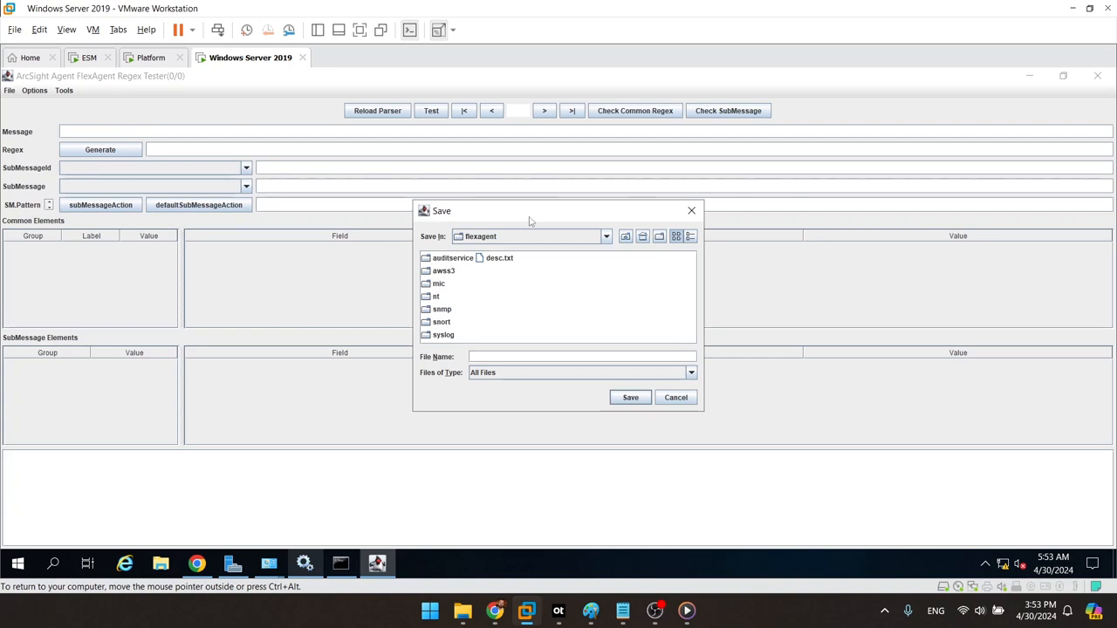
Step: Save the new parser file as testsquid in the flexagent folder
click(606, 236)
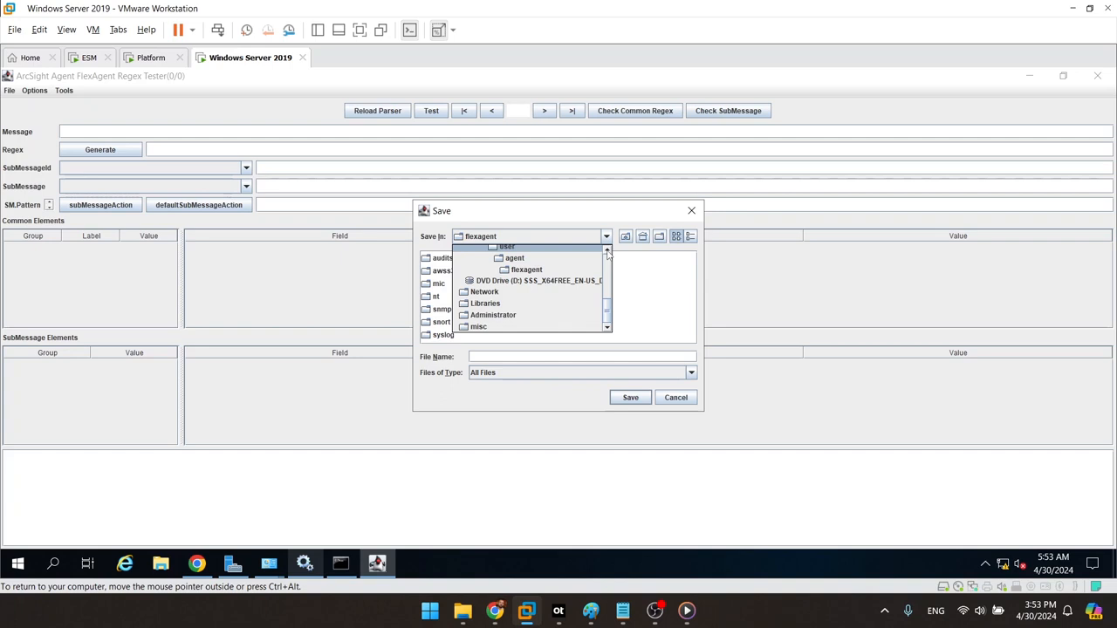
scroll(608, 253, up, 3)
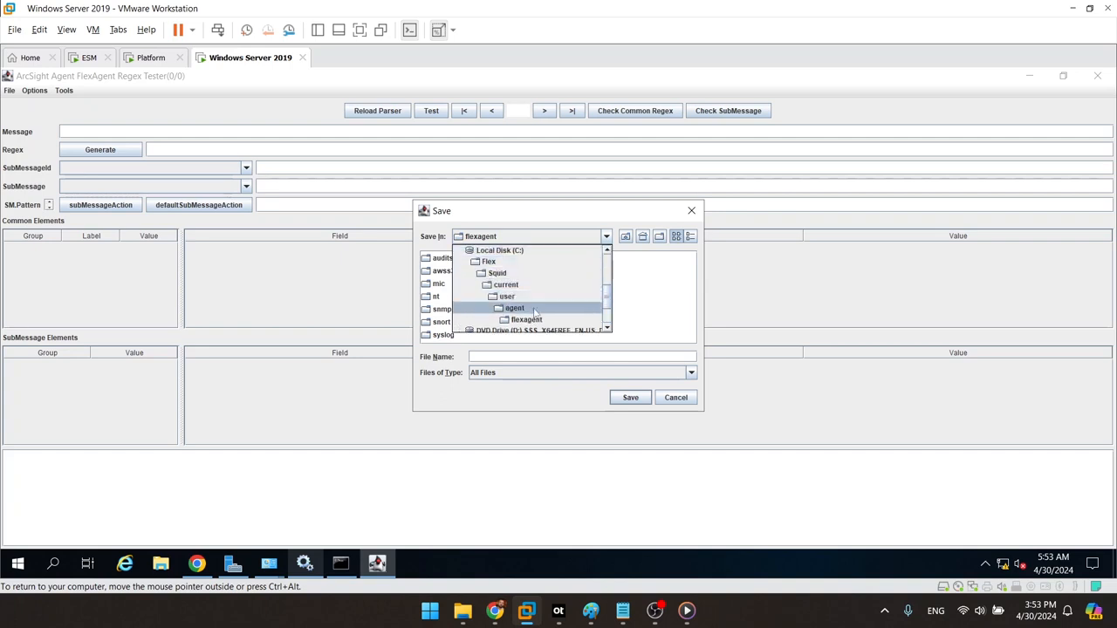
click(666, 303)
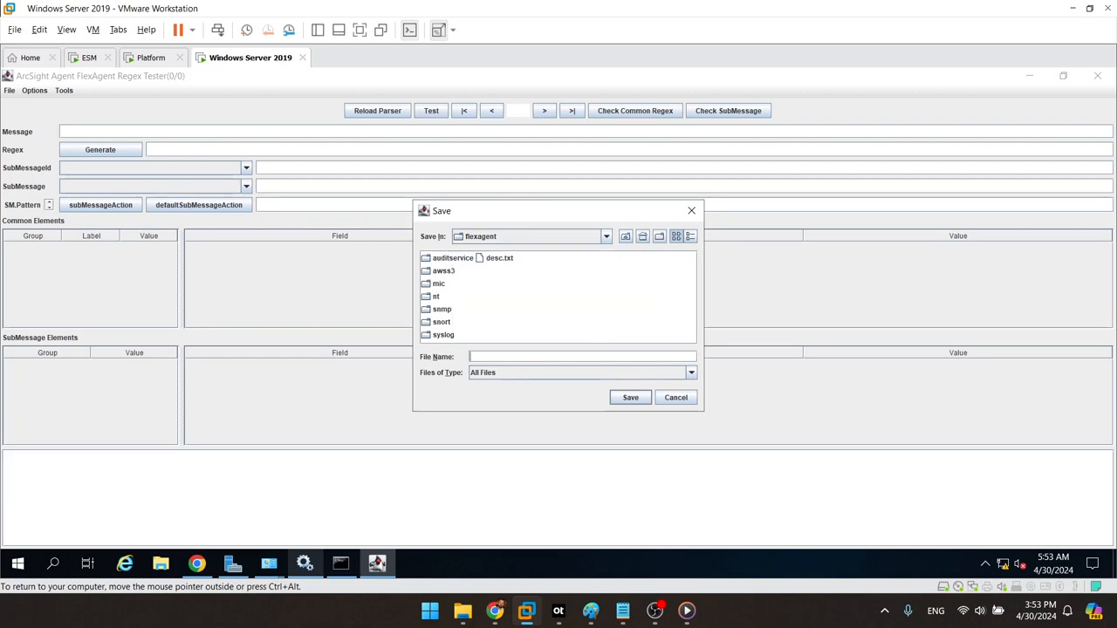
text(testsqu)
key(BackSpace)
key(BackSpace)
key(BackSpace)
text(squ)
click(630, 398)
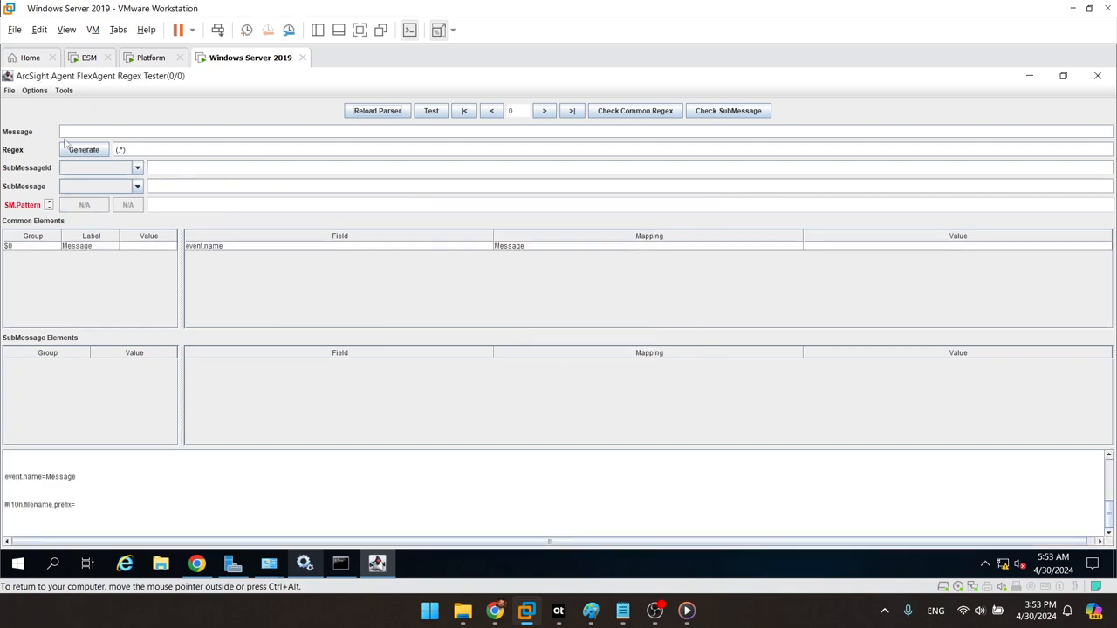
click(10, 91)
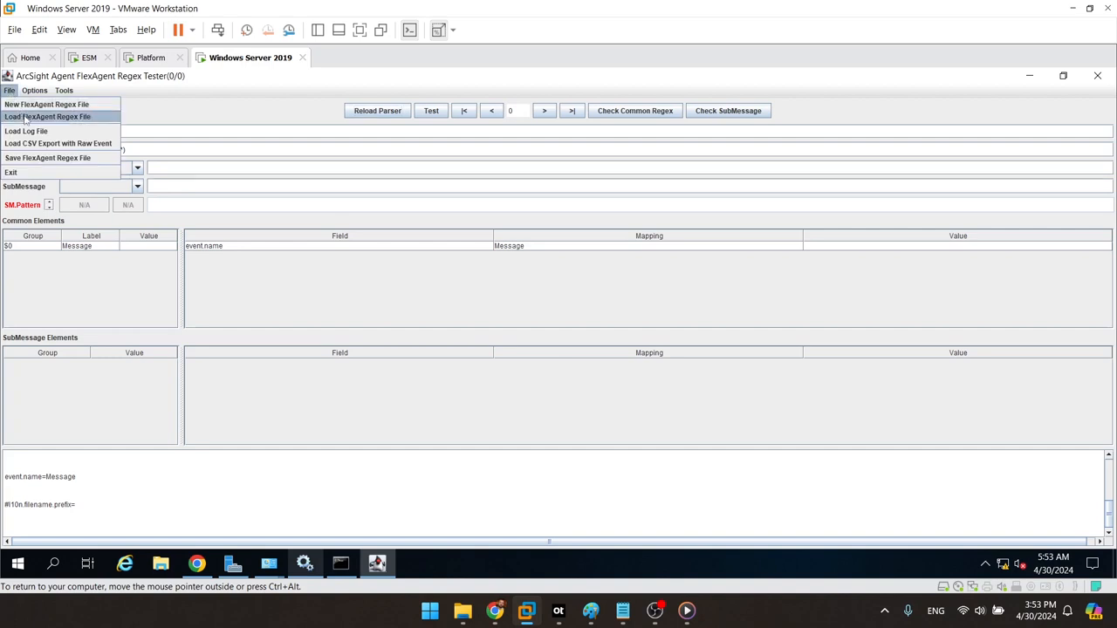
Step: Load C:\Squid\var\log\squid\access.log as the sample log file
click(50, 132)
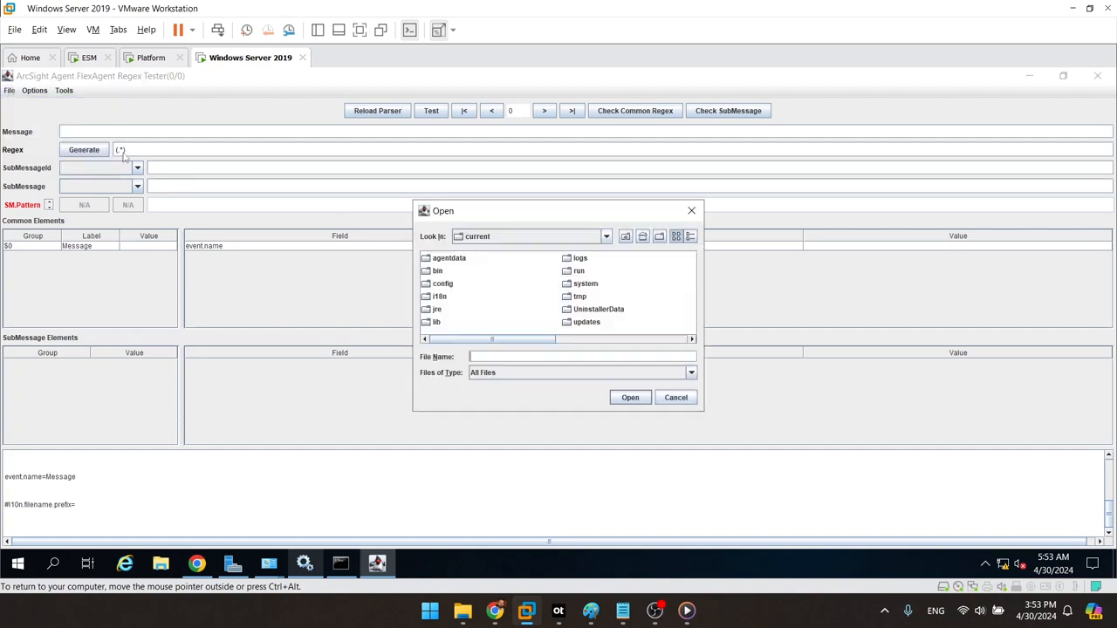
click(606, 239)
scroll(609, 253, up, 4)
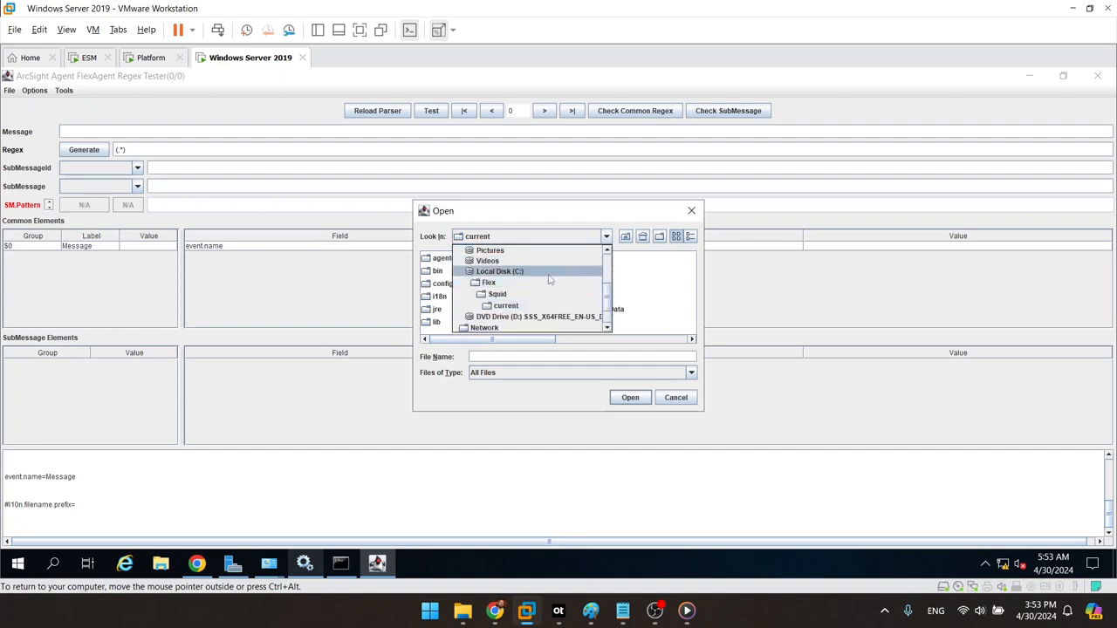
click(546, 272)
double_click(532, 273)
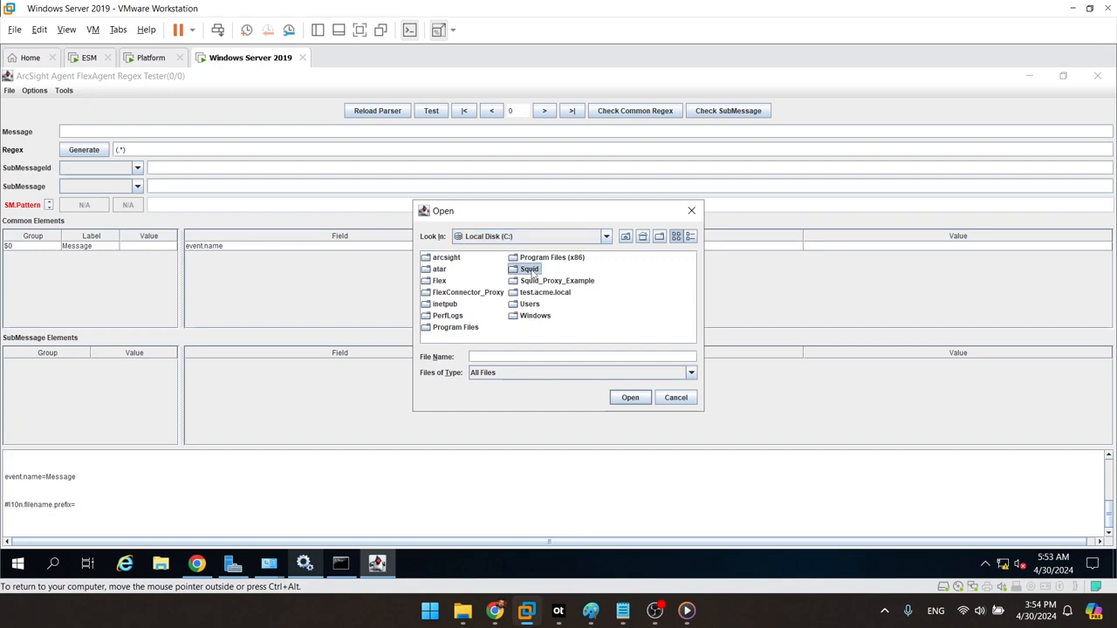
double_click(437, 316)
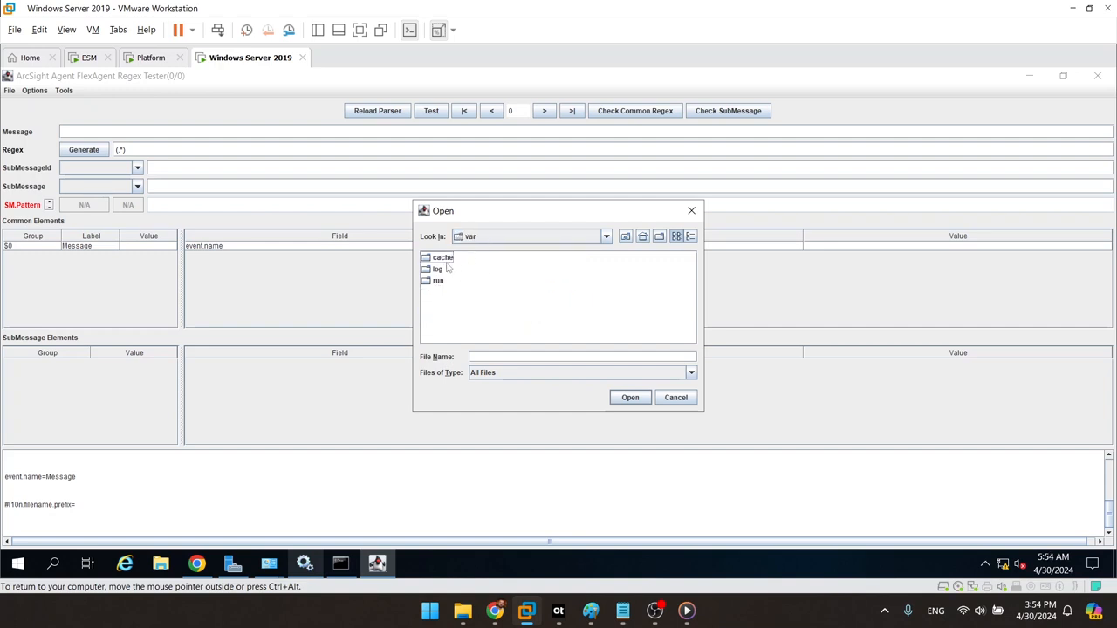
double_click(438, 271)
click(445, 258)
double_click(445, 258)
click(458, 260)
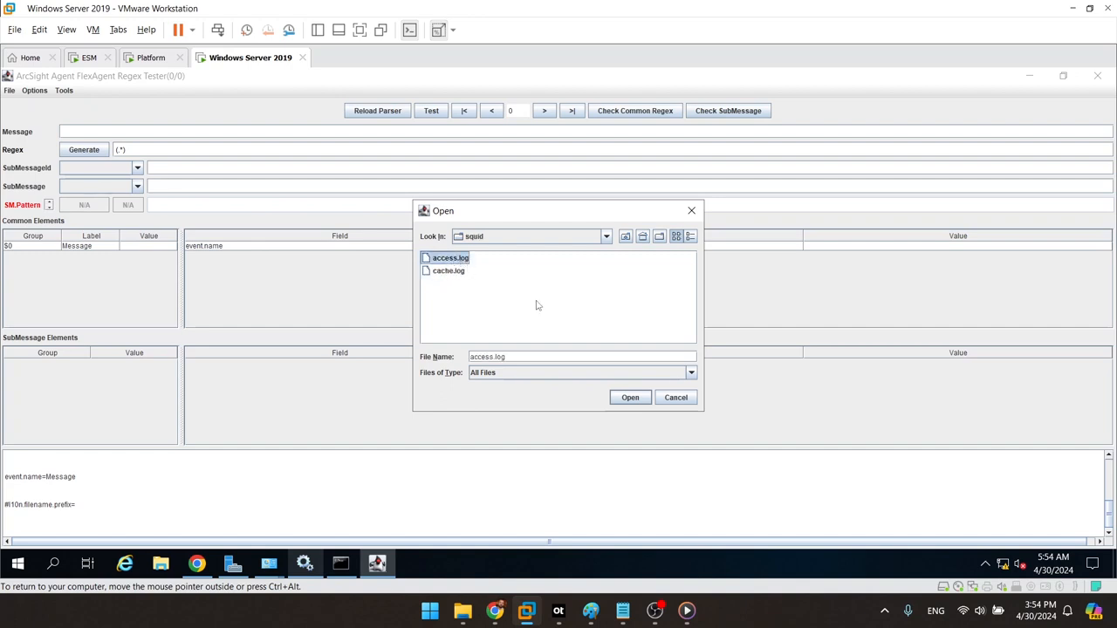
click(628, 397)
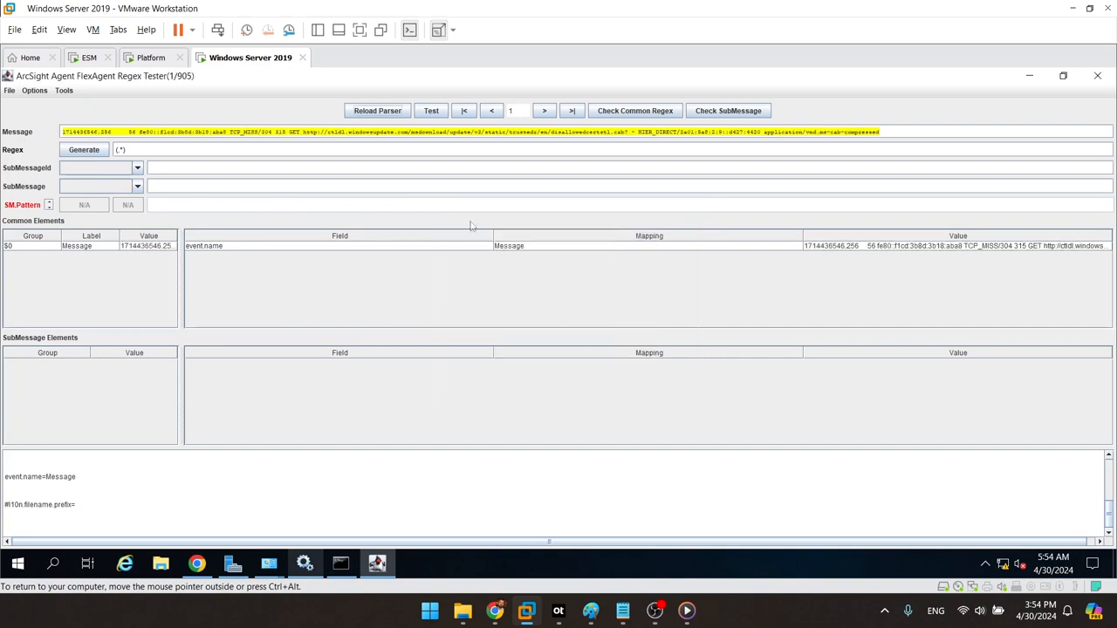
Step: Step through the records, jump to the last of 905, then return to record 1
click(545, 111)
click(545, 111)
click(544, 111)
click(545, 111)
click(544, 111)
click(544, 110)
click(545, 111)
click(544, 110)
click(544, 111)
click(572, 111)
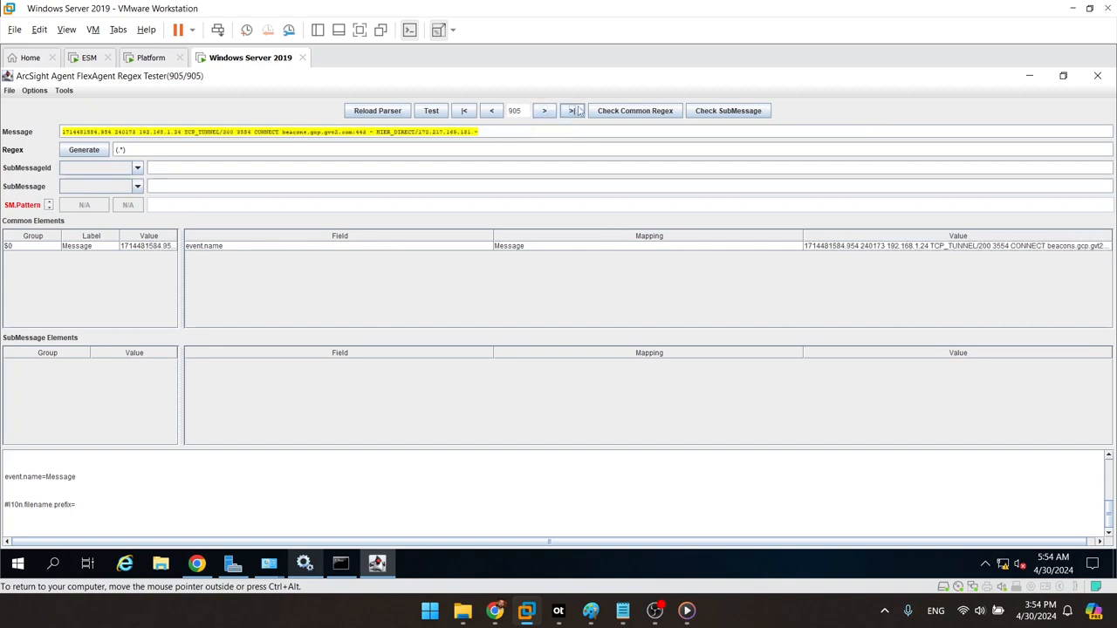
double_click(516, 110)
click(464, 110)
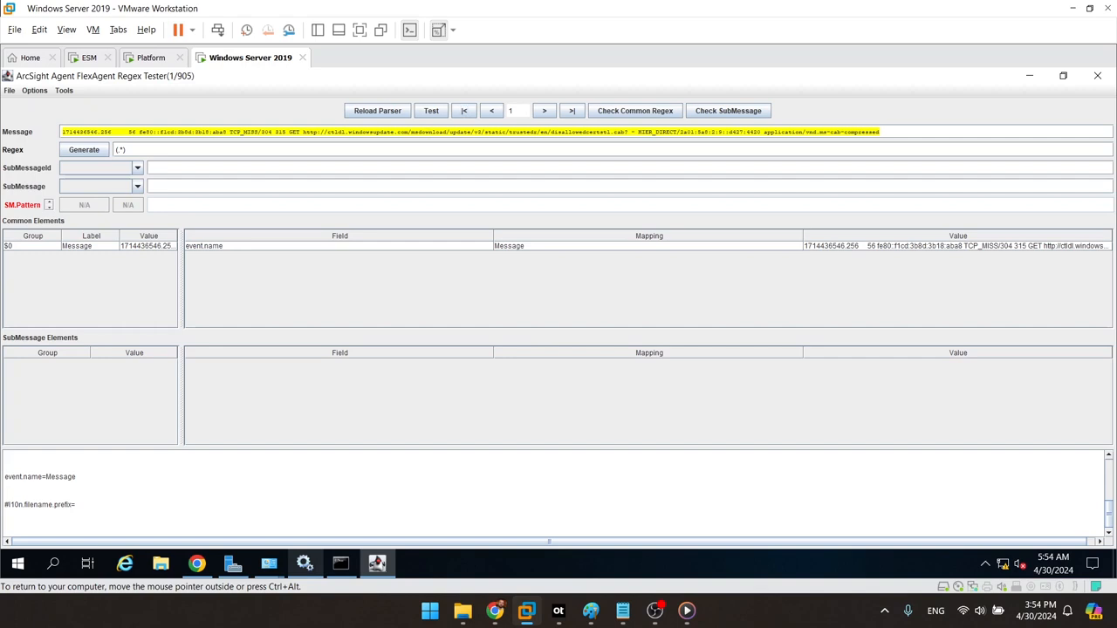
Step: Generate a regex from the first Squid record and check it against the following records
click(91, 154)
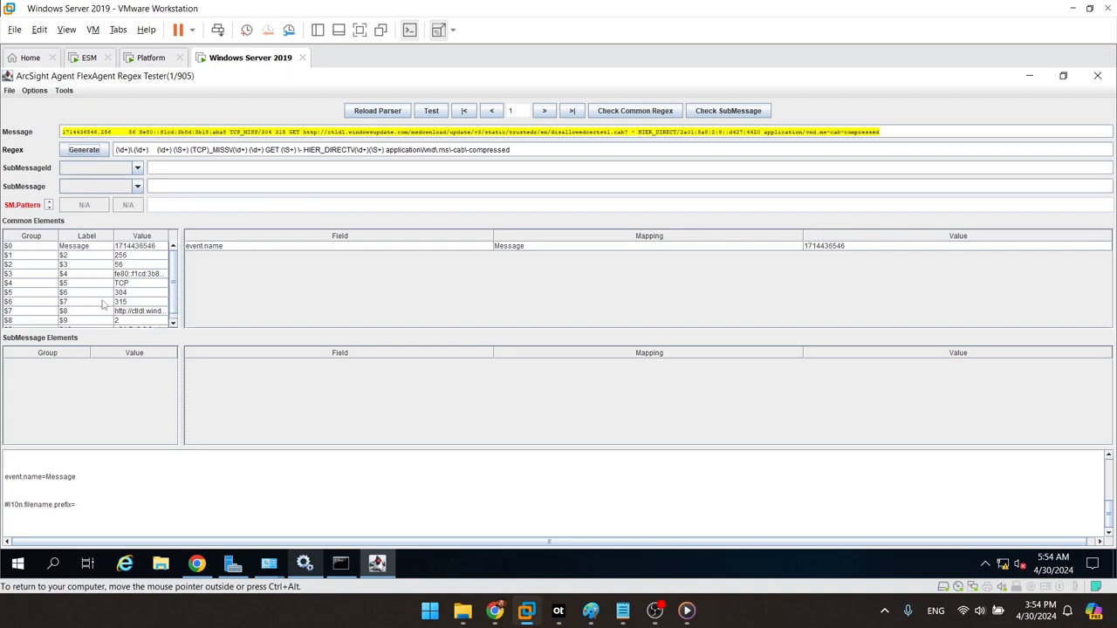
click(543, 111)
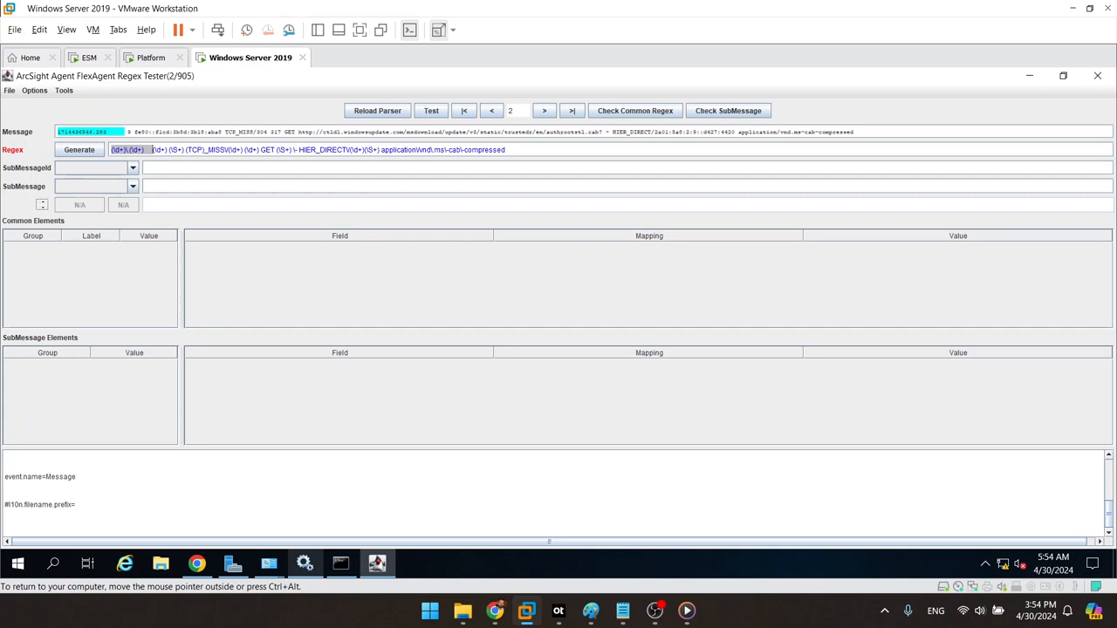
click(545, 111)
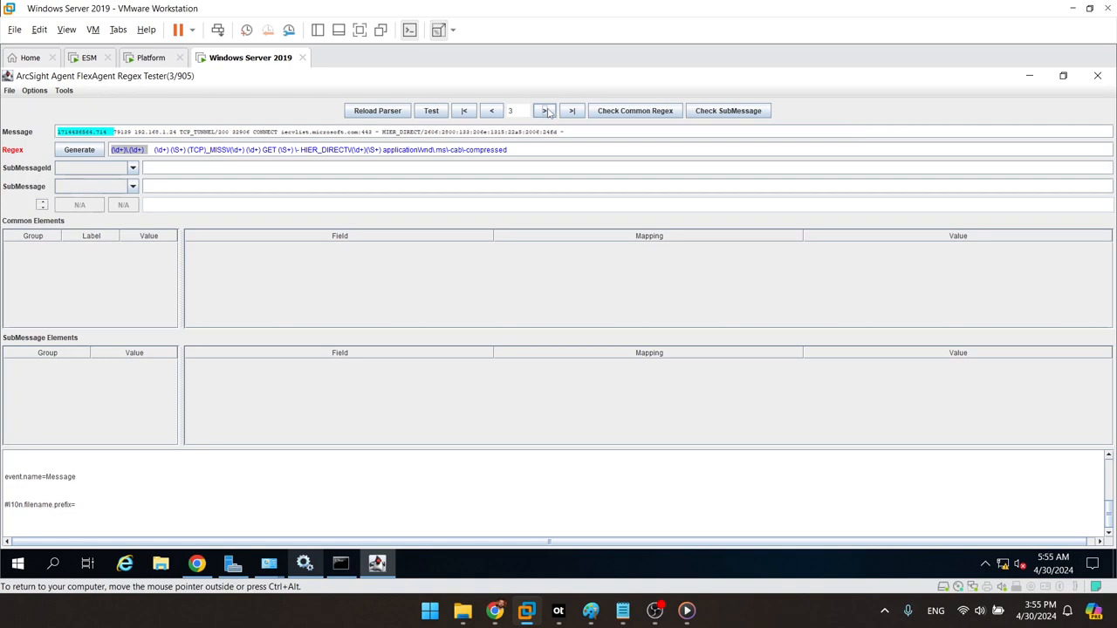
Step: Advance to CONNECT record 19, where the regex only partially matches, and select the regex text
click(546, 111)
click(546, 111)
click(545, 111)
click(546, 111)
click(545, 111)
click(545, 110)
click(545, 111)
double_click(546, 111)
double_click(545, 111)
click(545, 111)
double_click(546, 111)
double_click(546, 111)
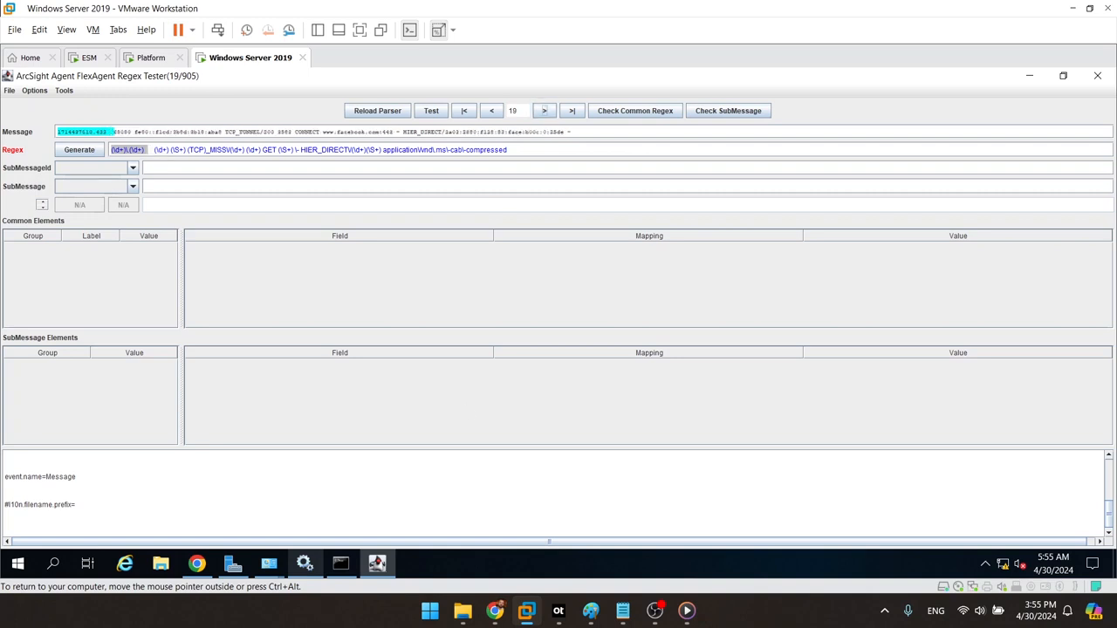
drag(507, 149, 145, 149)
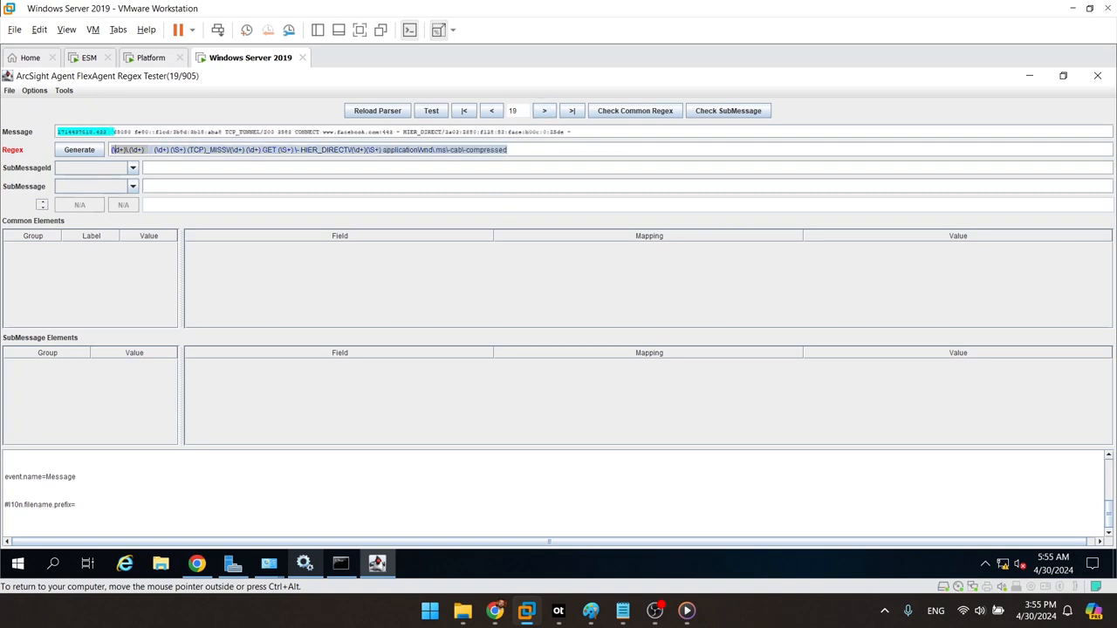
Step: Clear the generated regex and copy the prepared Squid regex line from Notepad
key(BackSpace)
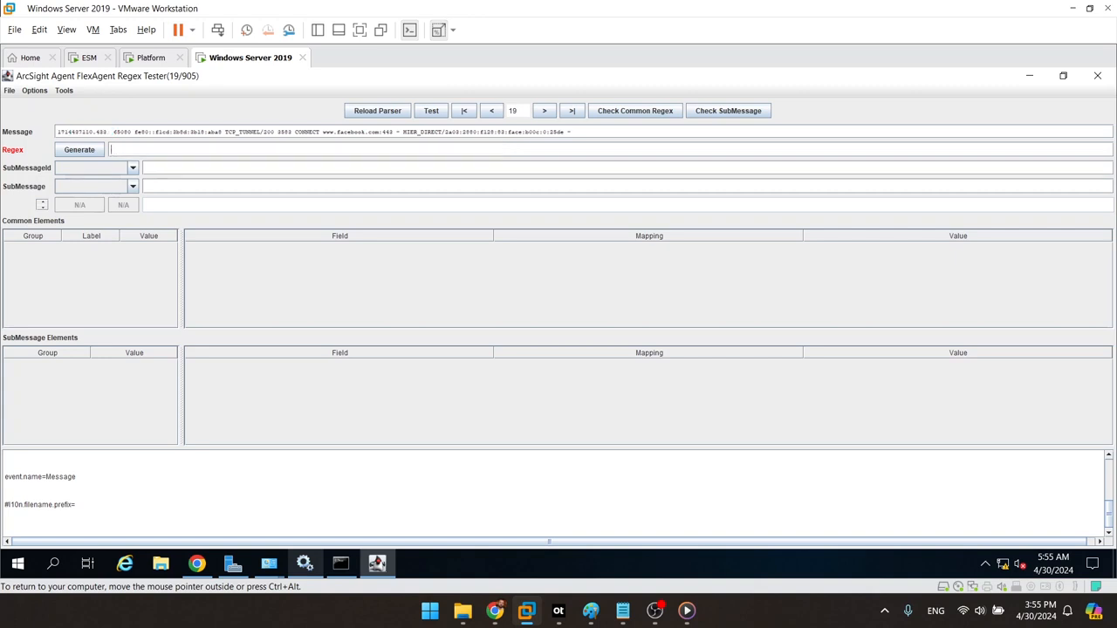
mouse_move(623, 611)
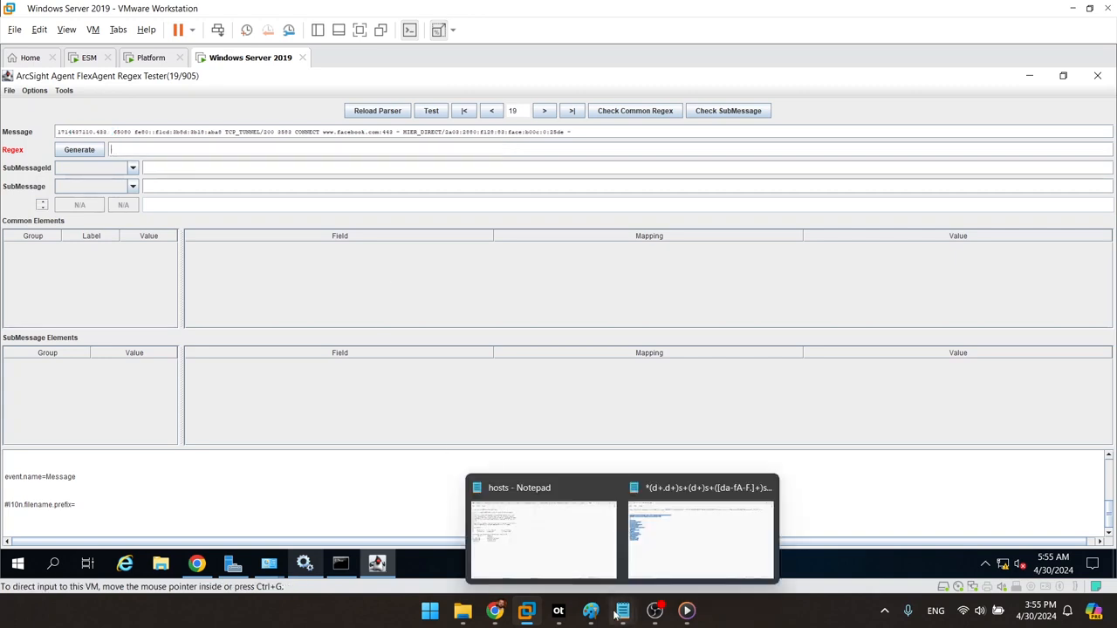
click(690, 545)
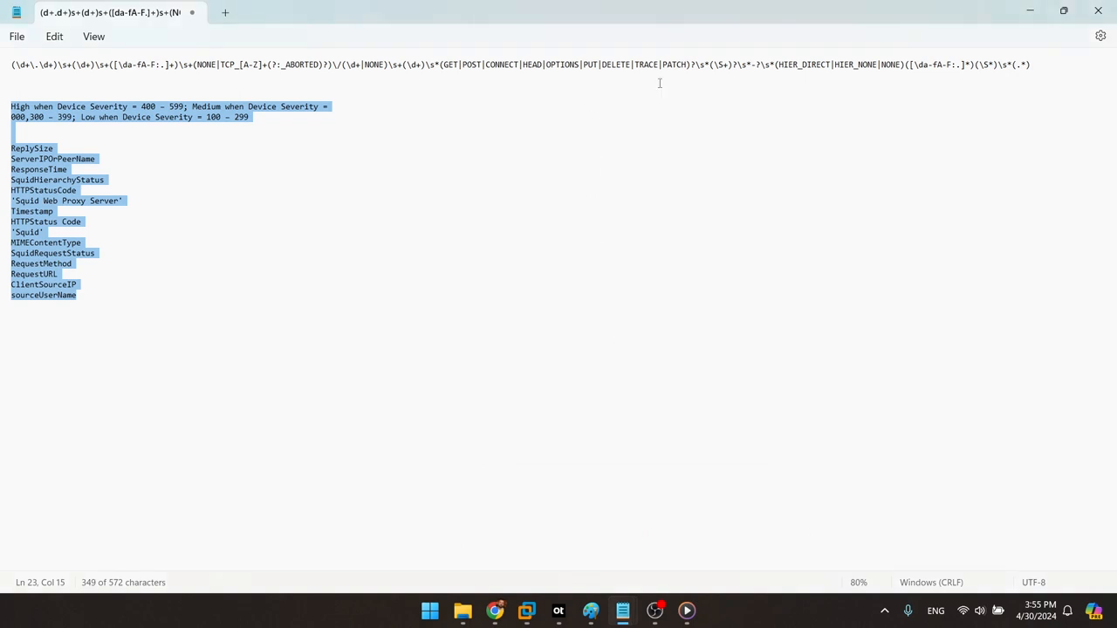
click(706, 65)
drag(1048, 60, 2, 49)
key(ctrl+c)
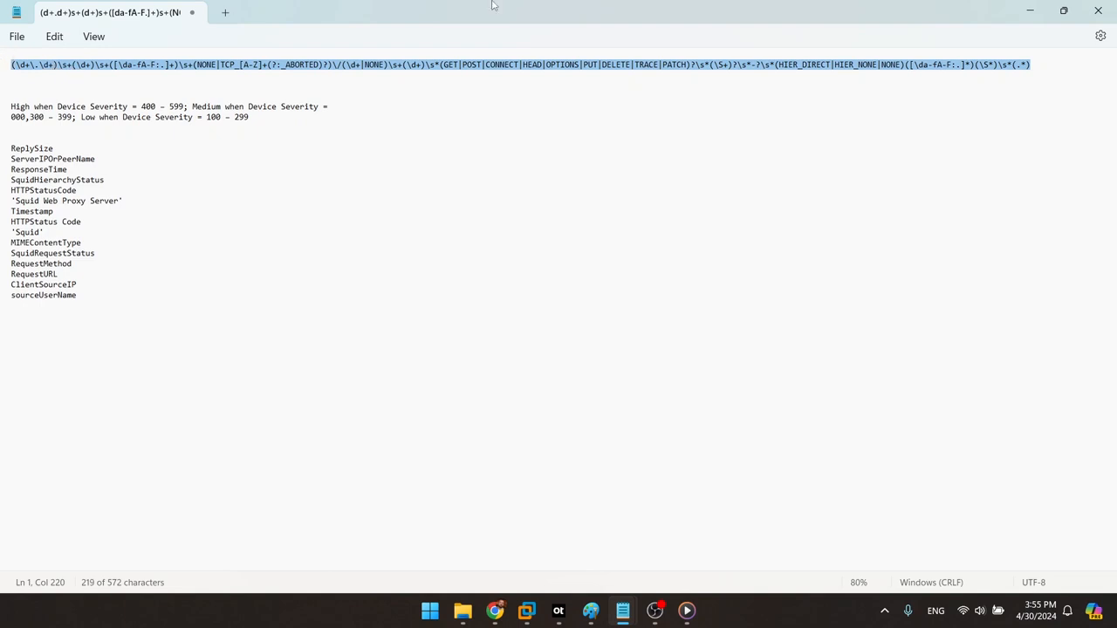
click(1045, 8)
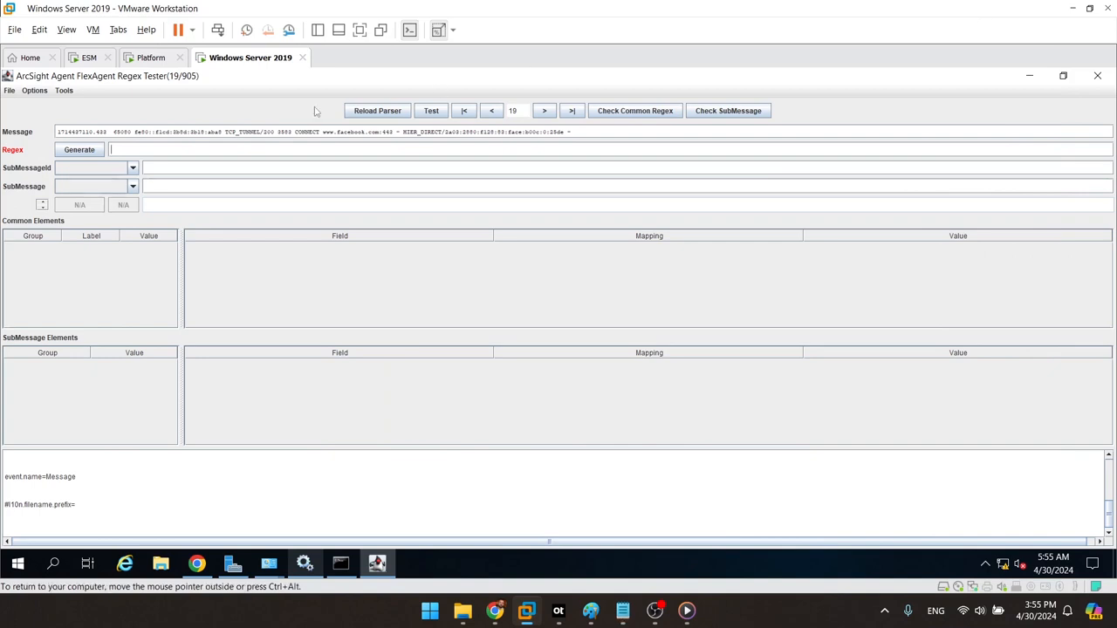
Step: Paste the prepared Squid regex and step back through earlier records to check it matches
key(ctrl+v)
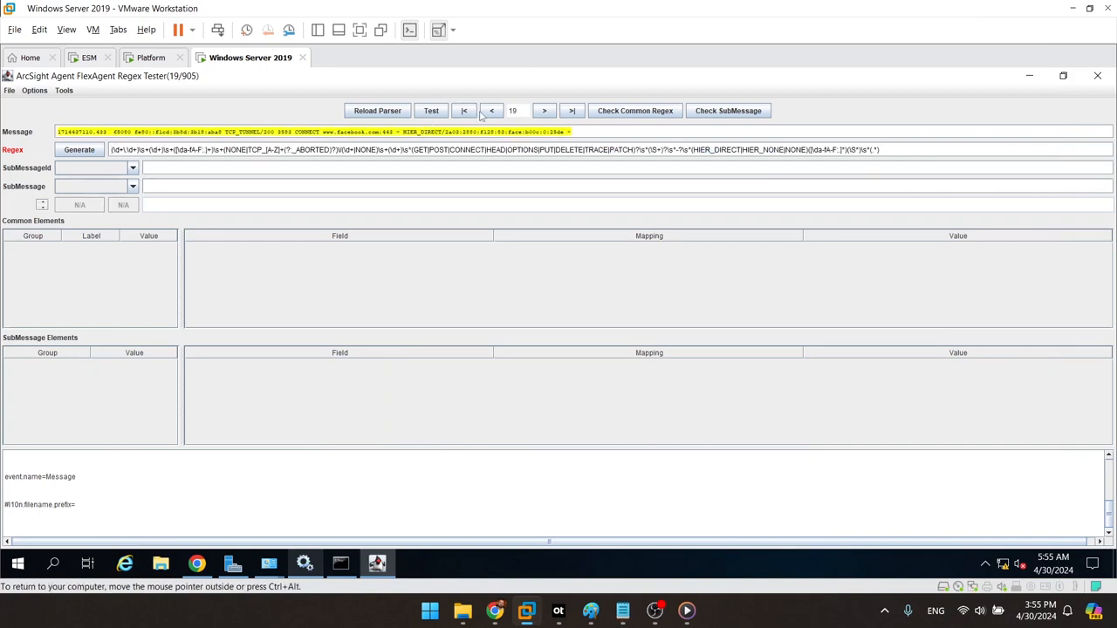
click(490, 111)
click(490, 111)
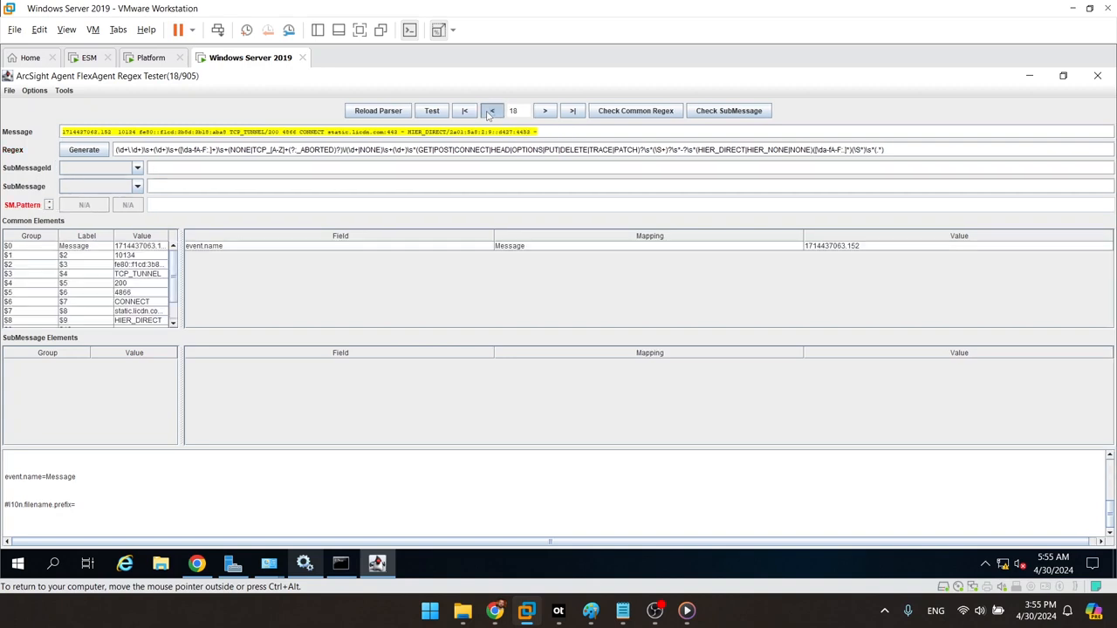
click(491, 112)
click(490, 111)
click(490, 111)
click(491, 112)
click(491, 111)
click(490, 112)
click(491, 112)
click(491, 112)
click(491, 112)
click(490, 112)
click(490, 112)
click(490, 112)
click(491, 112)
click(491, 112)
click(491, 112)
click(490, 112)
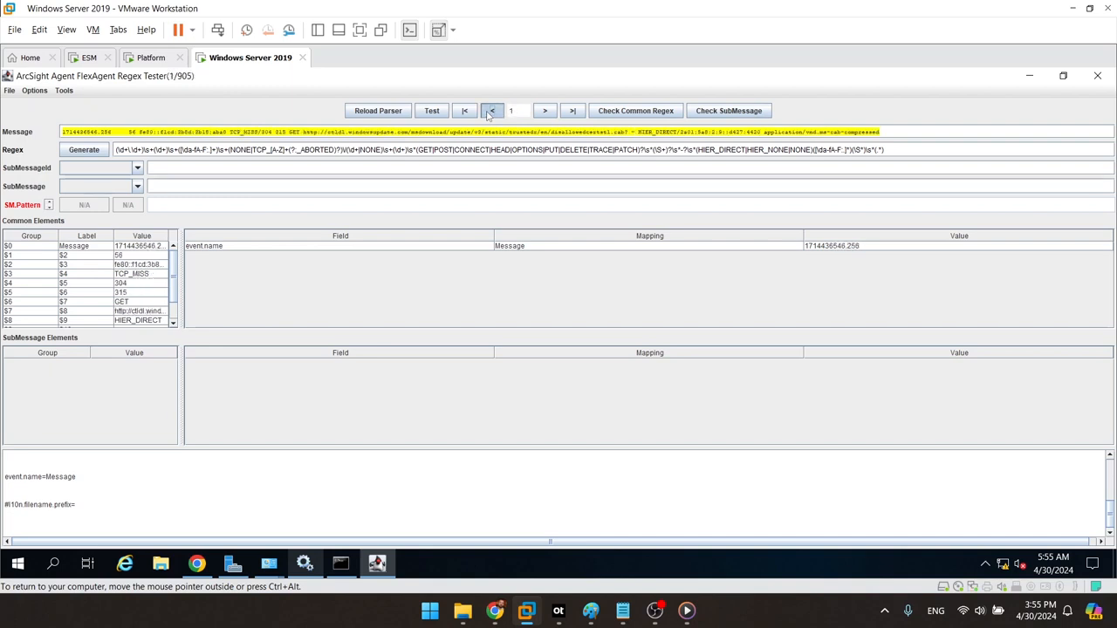
Step: Step forward through the log records, confirming each one matches the new regex
click(543, 111)
click(543, 111)
click(543, 112)
click(543, 112)
click(543, 112)
click(543, 112)
click(543, 112)
click(543, 111)
click(544, 112)
click(545, 112)
click(544, 112)
click(544, 112)
click(545, 112)
click(545, 112)
click(545, 111)
click(545, 112)
click(544, 112)
click(545, 112)
click(545, 112)
click(545, 112)
click(544, 111)
click(544, 111)
click(545, 112)
click(545, 111)
click(545, 112)
click(545, 112)
click(545, 112)
click(545, 111)
click(545, 112)
click(544, 112)
click(545, 112)
click(544, 112)
click(544, 112)
click(545, 112)
click(544, 112)
click(544, 112)
click(544, 112)
click(544, 112)
click(544, 112)
click(544, 112)
click(545, 112)
click(545, 111)
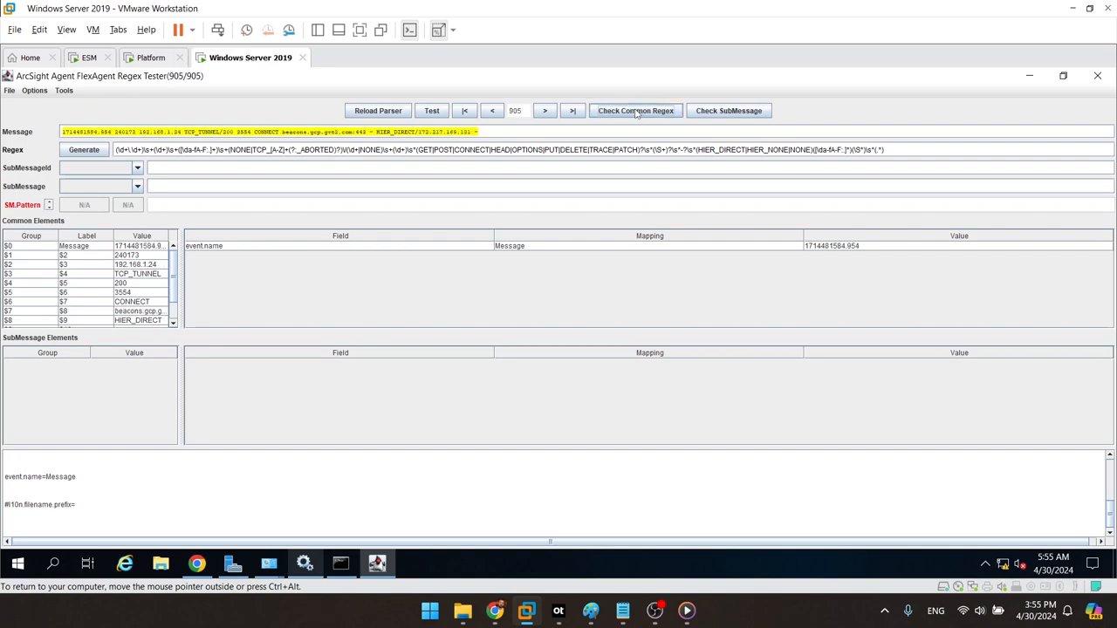
Step: Test the regex across all loaded records and select the $0 Message group row
click(636, 111)
drag(175, 271, 176, 306)
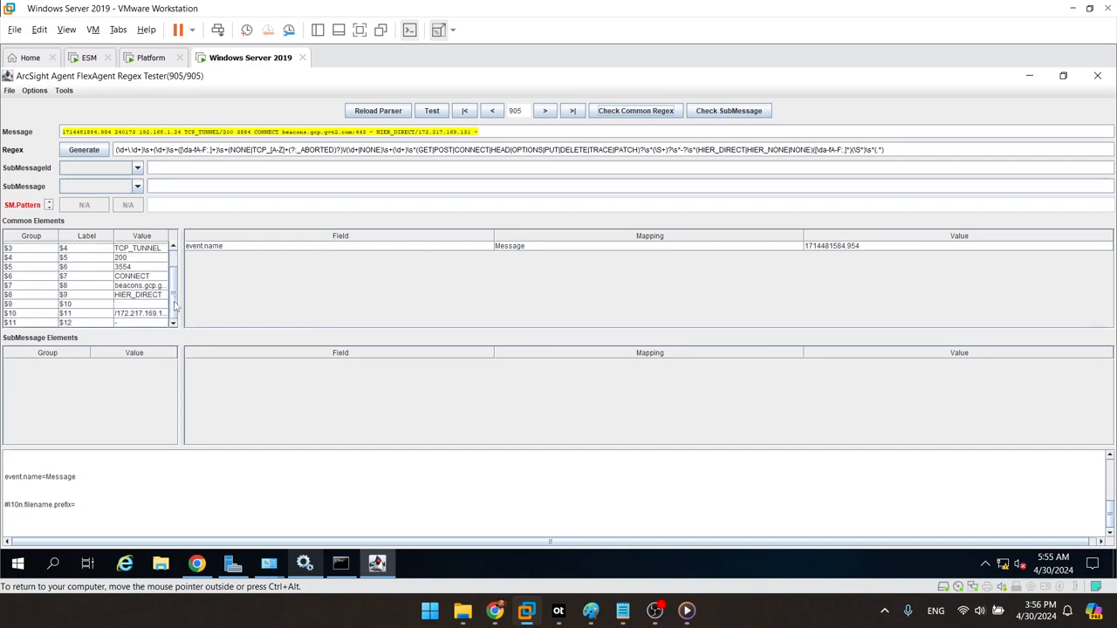
drag(176, 305, 177, 258)
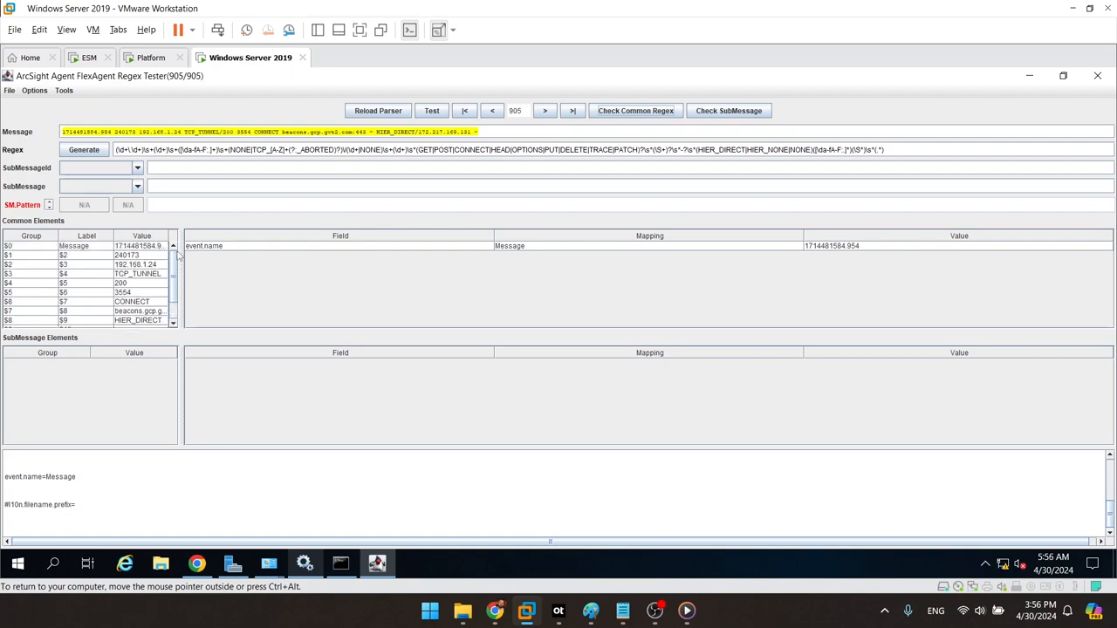
click(91, 249)
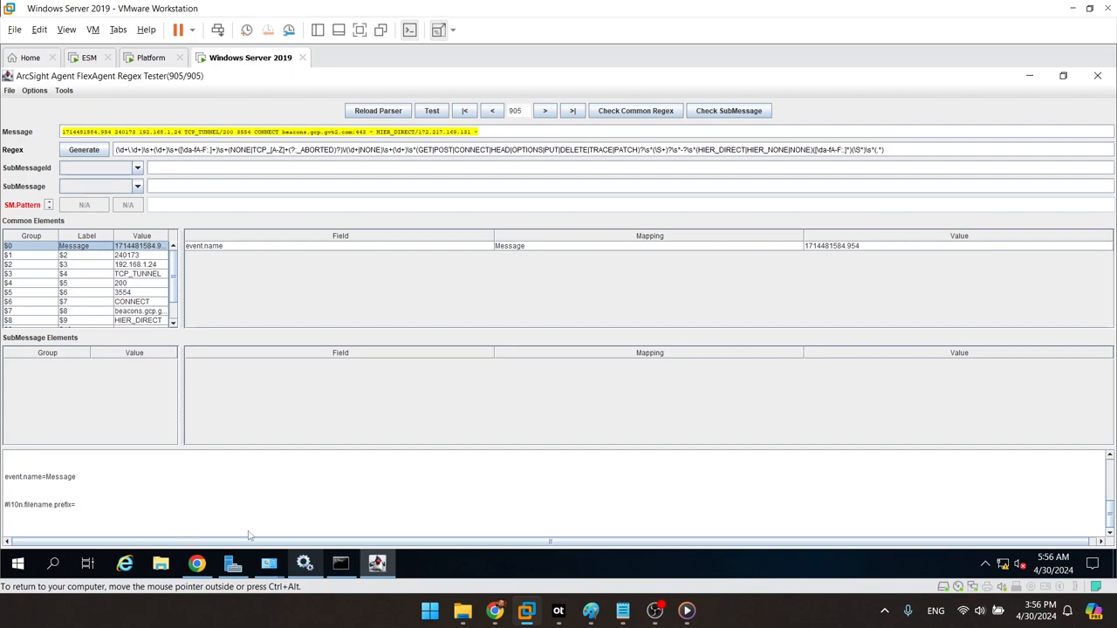
Step: In Chrome's SmartConnector for Squid PDF, go up to the title page and mark its title
mouse_move(496, 612)
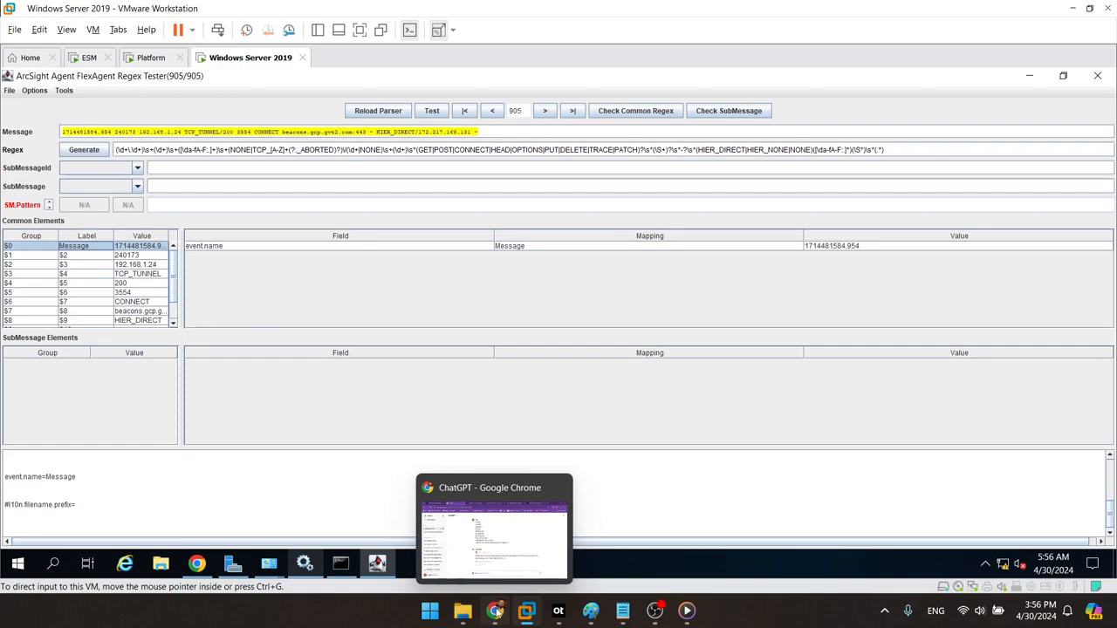
click(496, 611)
click(154, 11)
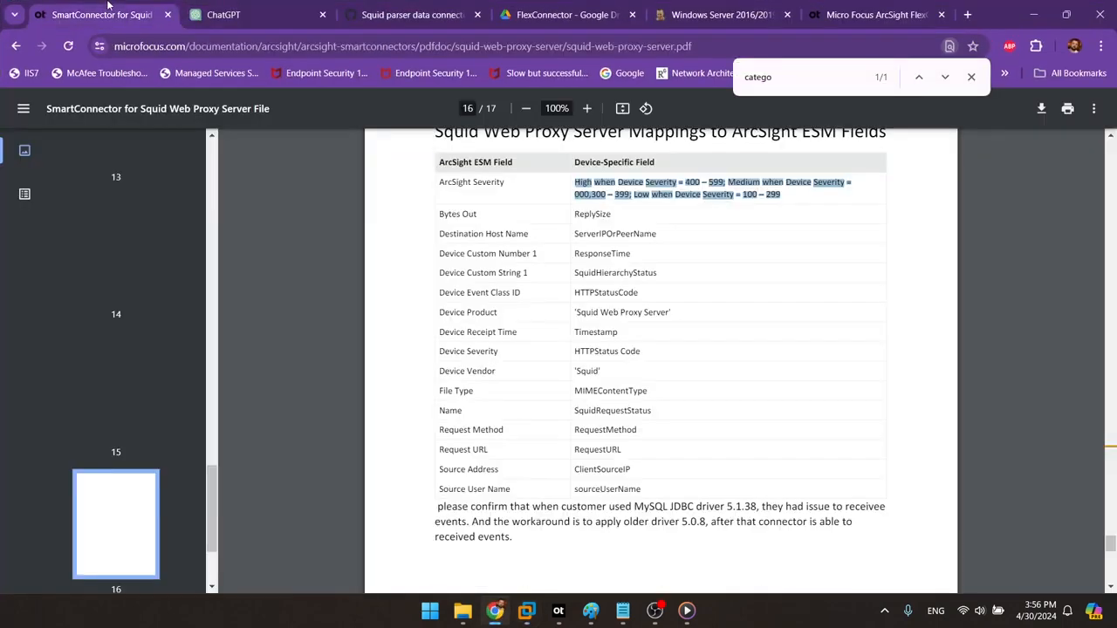
scroll(694, 252, up, 15)
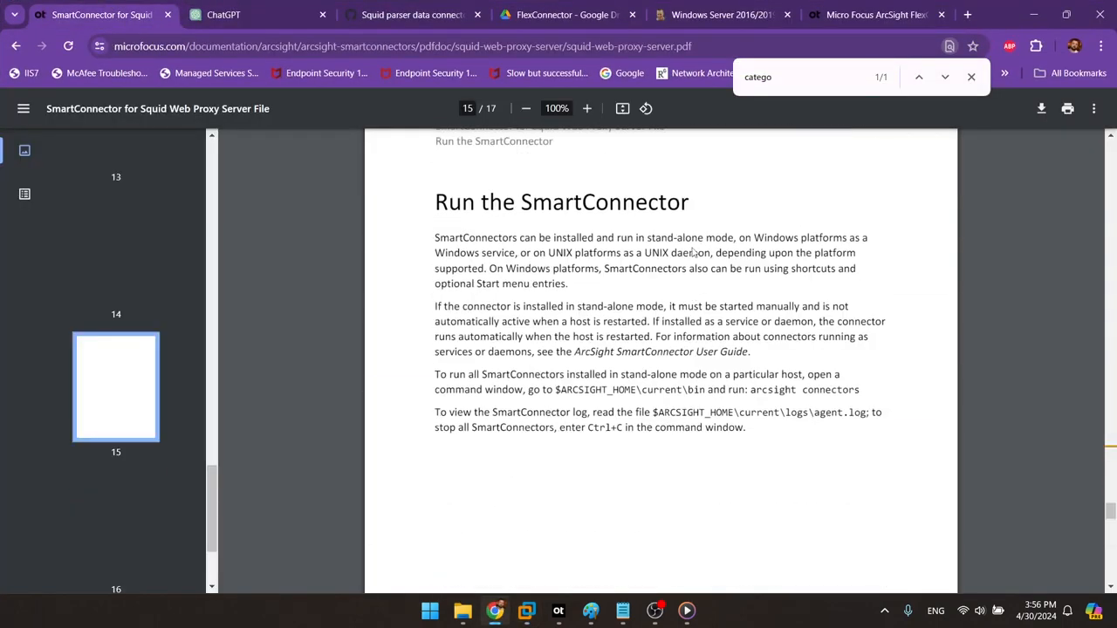
scroll(694, 252, up, 15)
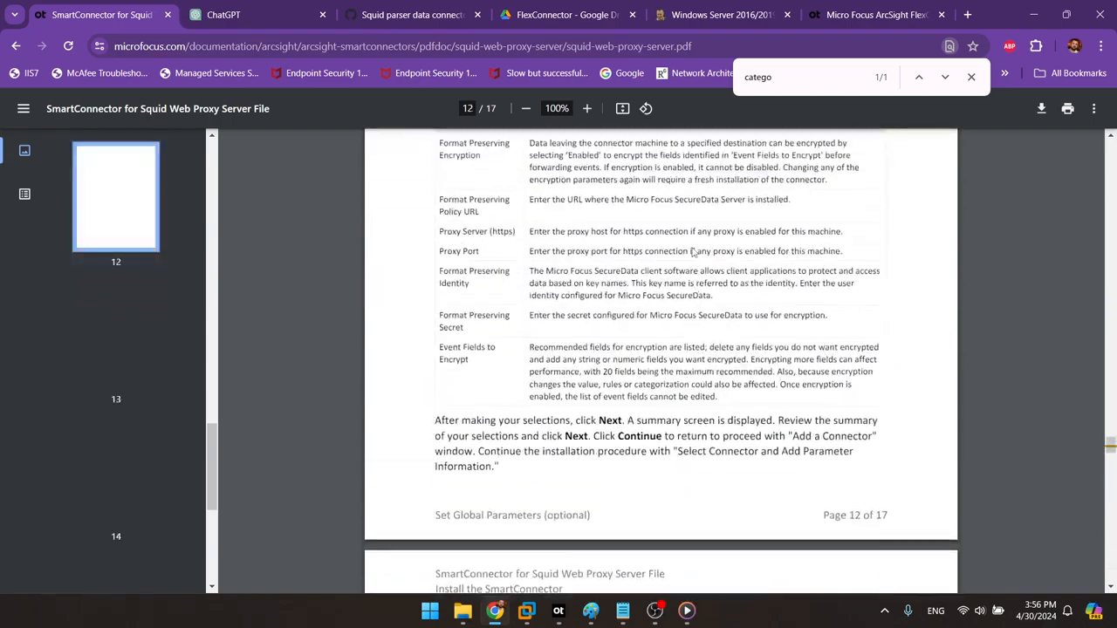
scroll(694, 252, up, 20)
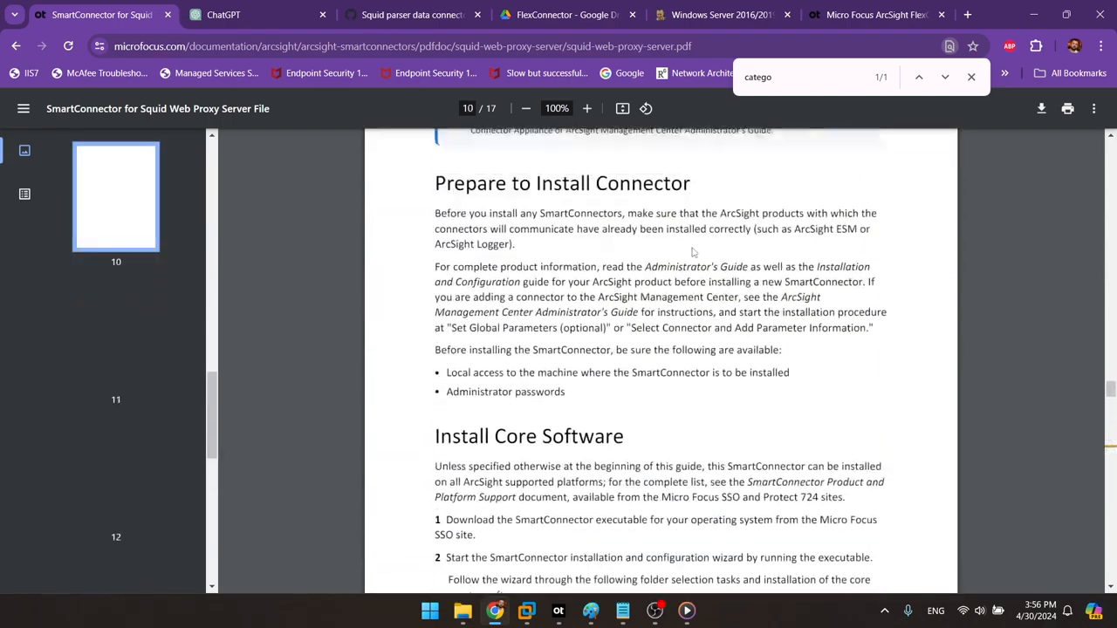
scroll(694, 252, up, 20)
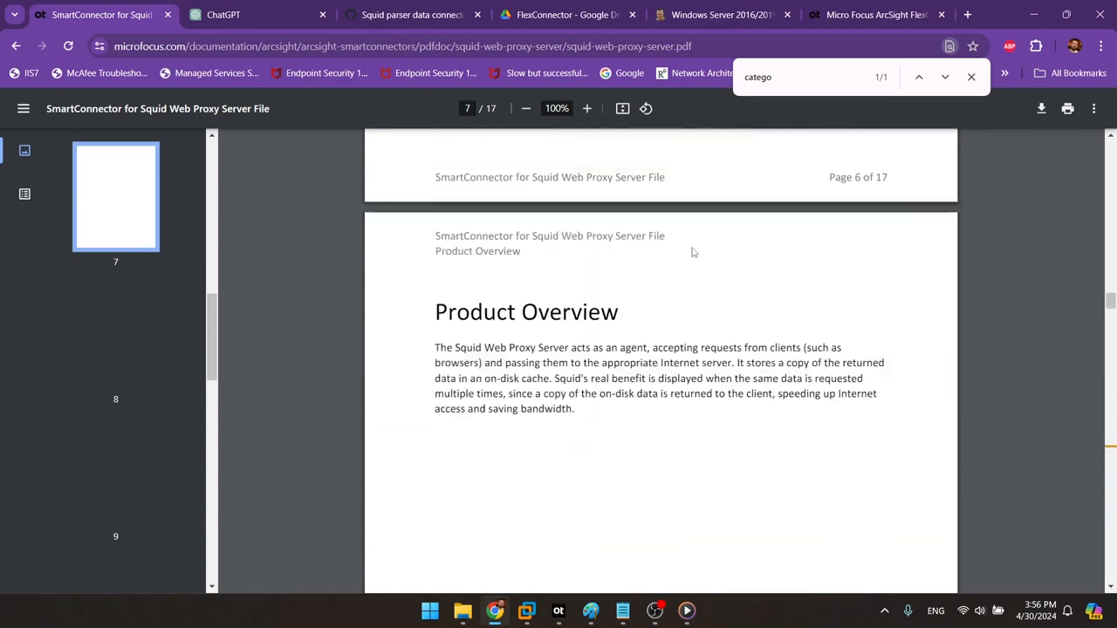
scroll(694, 253, up, 15)
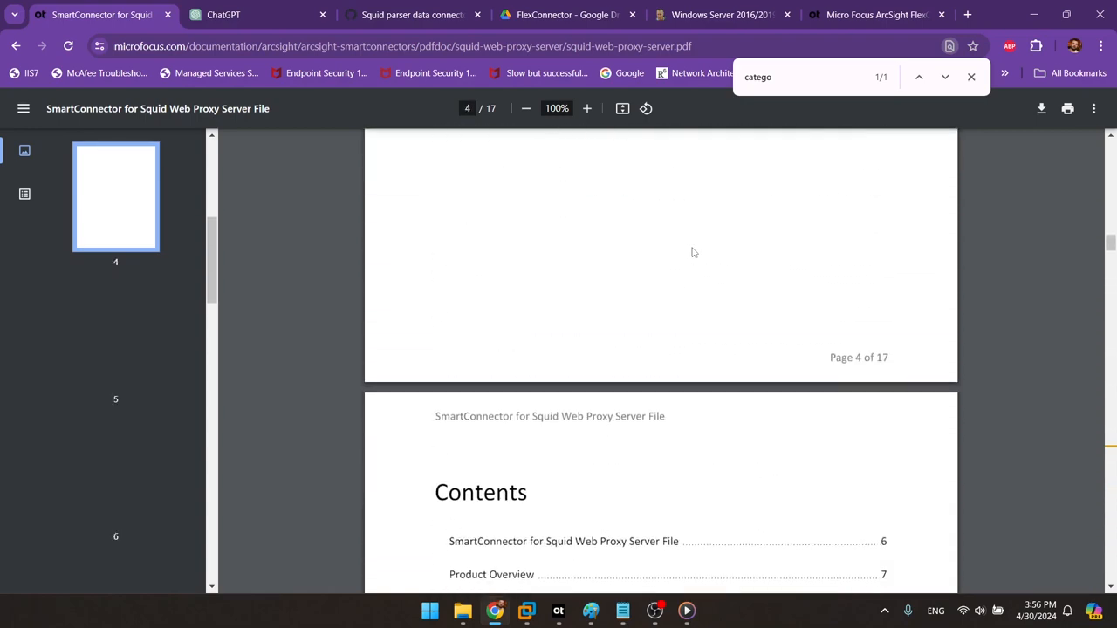
scroll(694, 253, up, 15)
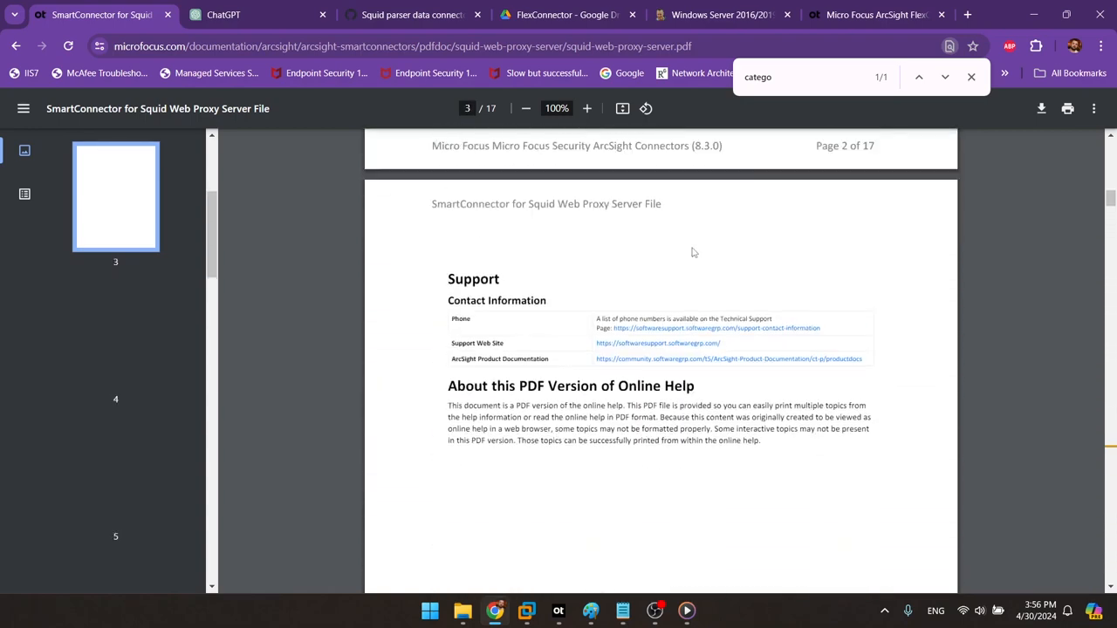
scroll(694, 252, up, 12)
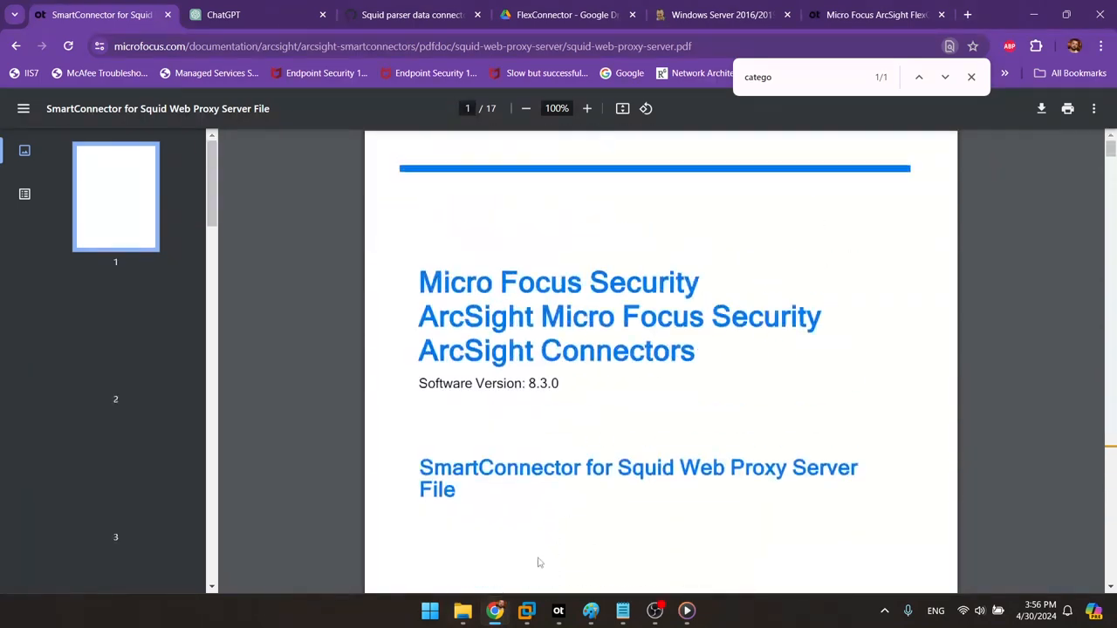
drag(619, 468, 886, 509)
Step: Scroll down to the page 8 Configuration section with the default squid logformat
scroll(686, 519, down, 12)
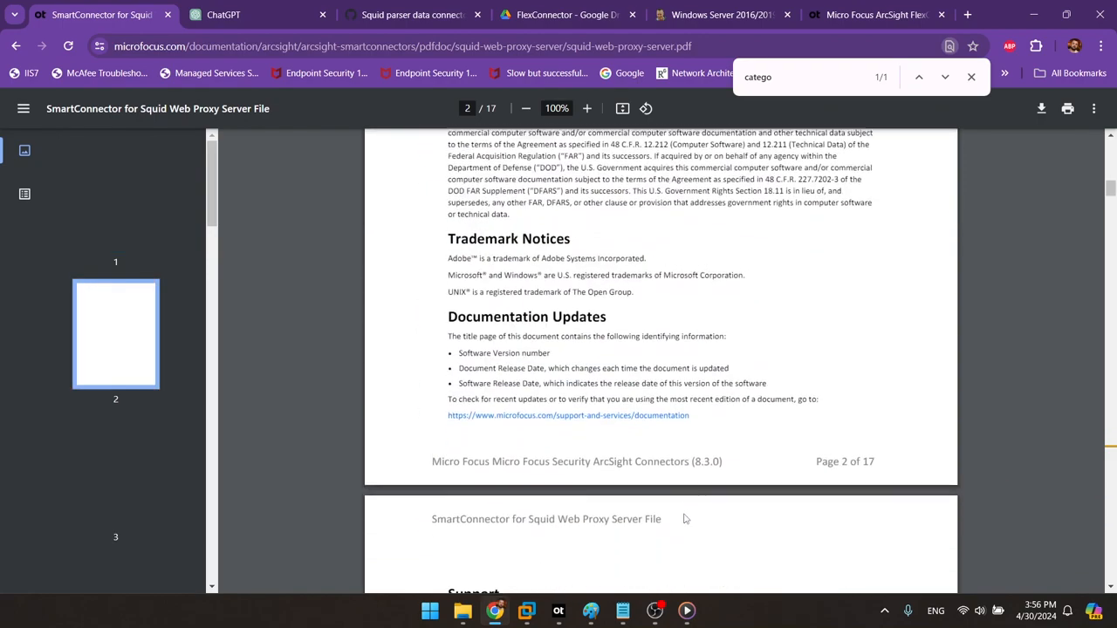
scroll(685, 519, down, 12)
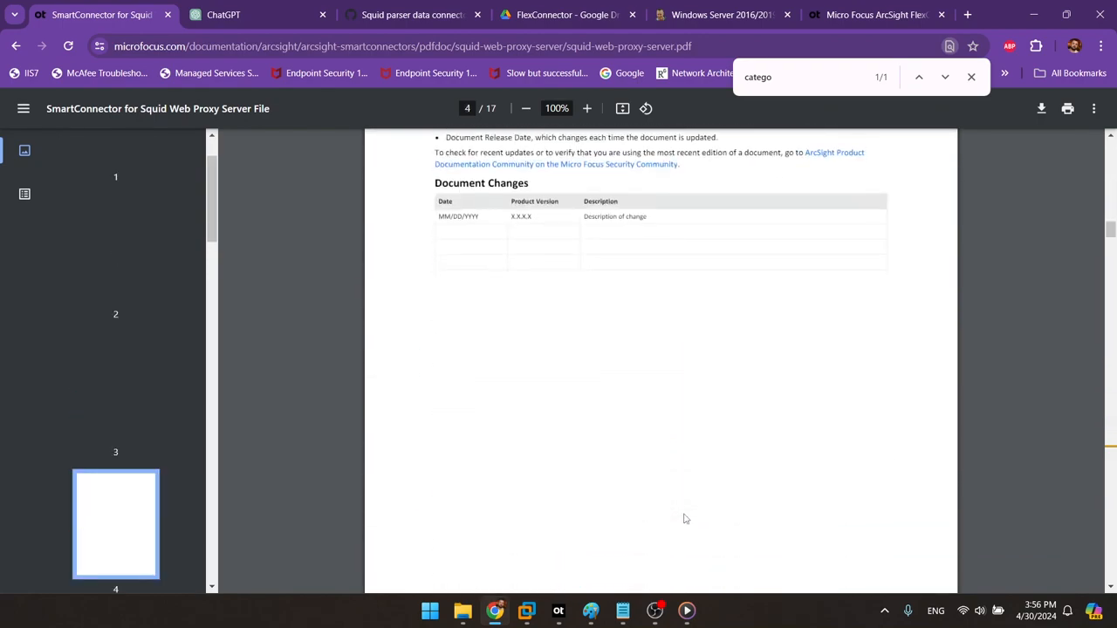
scroll(685, 519, down, 8)
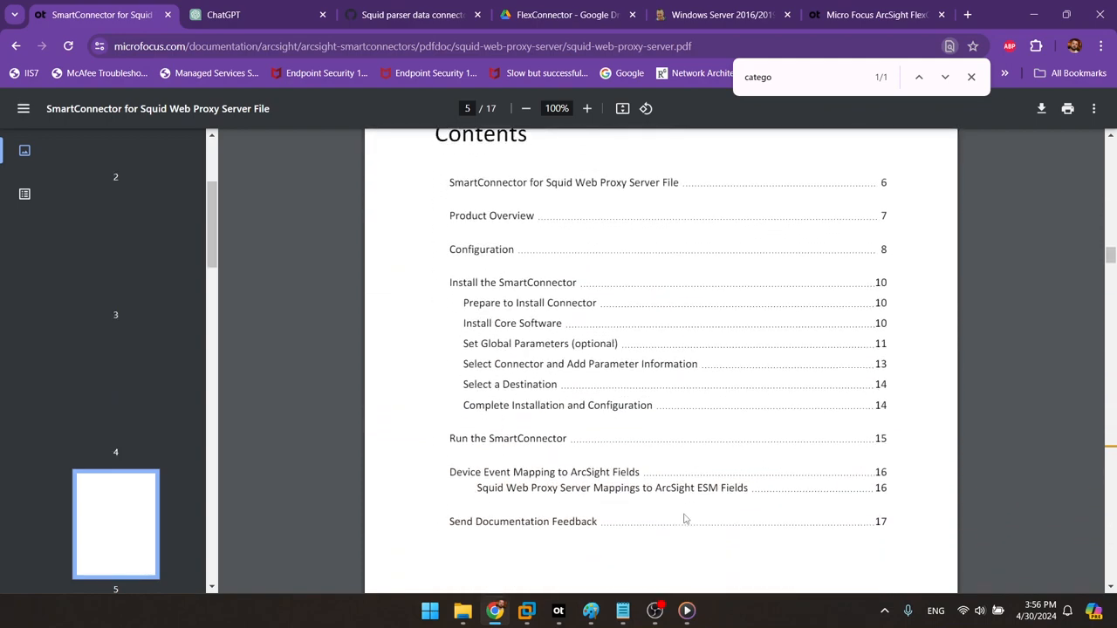
scroll(666, 428, down, 10)
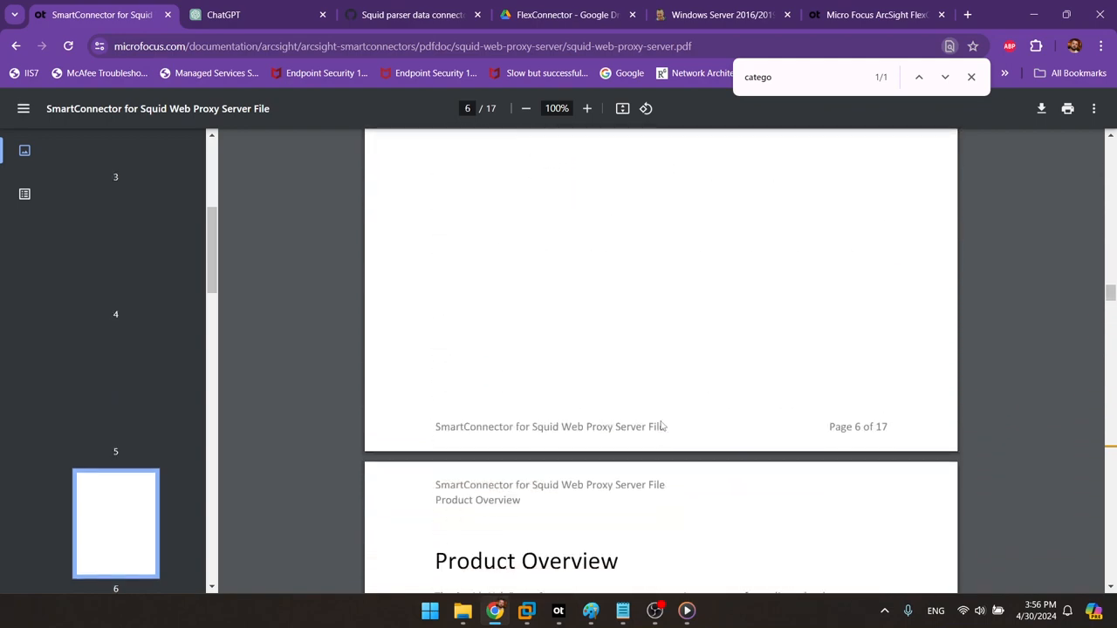
scroll(661, 425, down, 12)
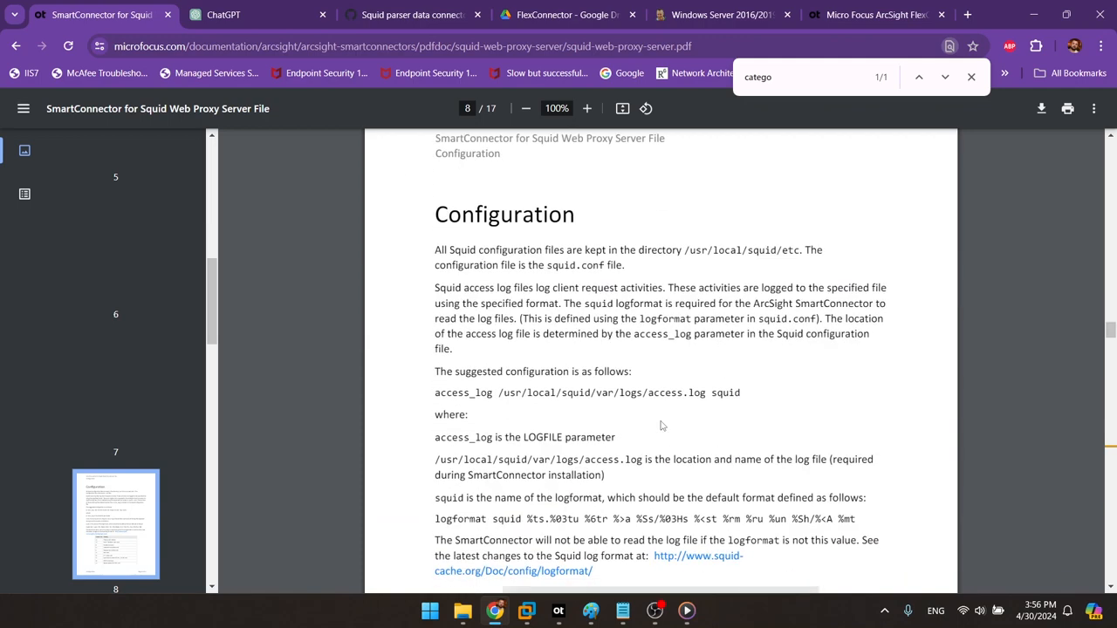
scroll(661, 426, down, 3)
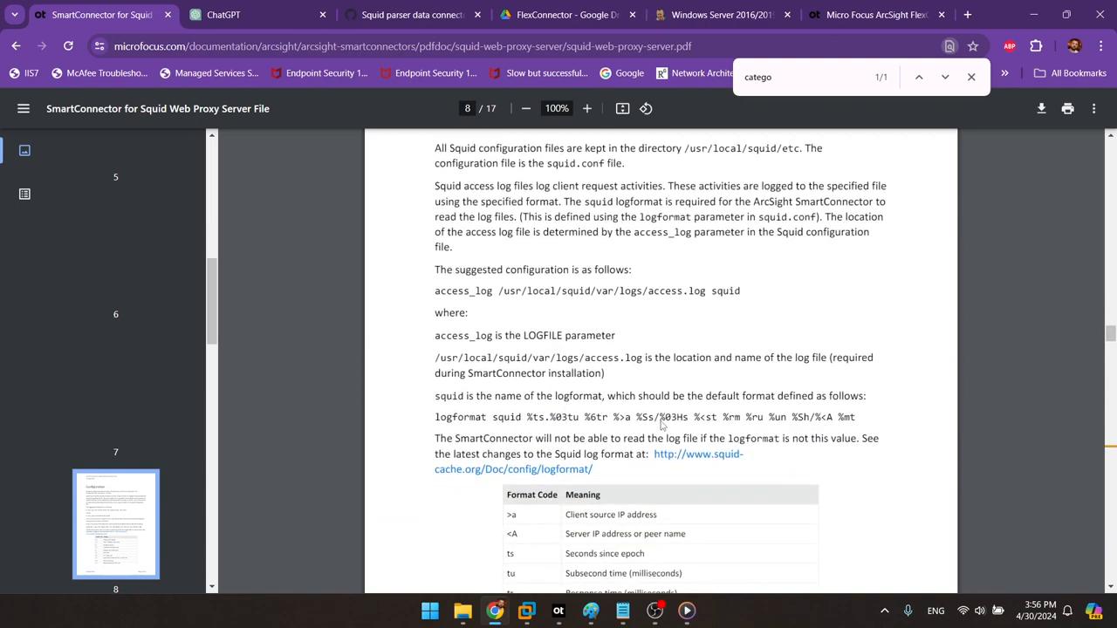
Step: Highlight the suggested access_log line and the default logformat squid definition
drag(435, 292, 739, 294)
click(769, 304)
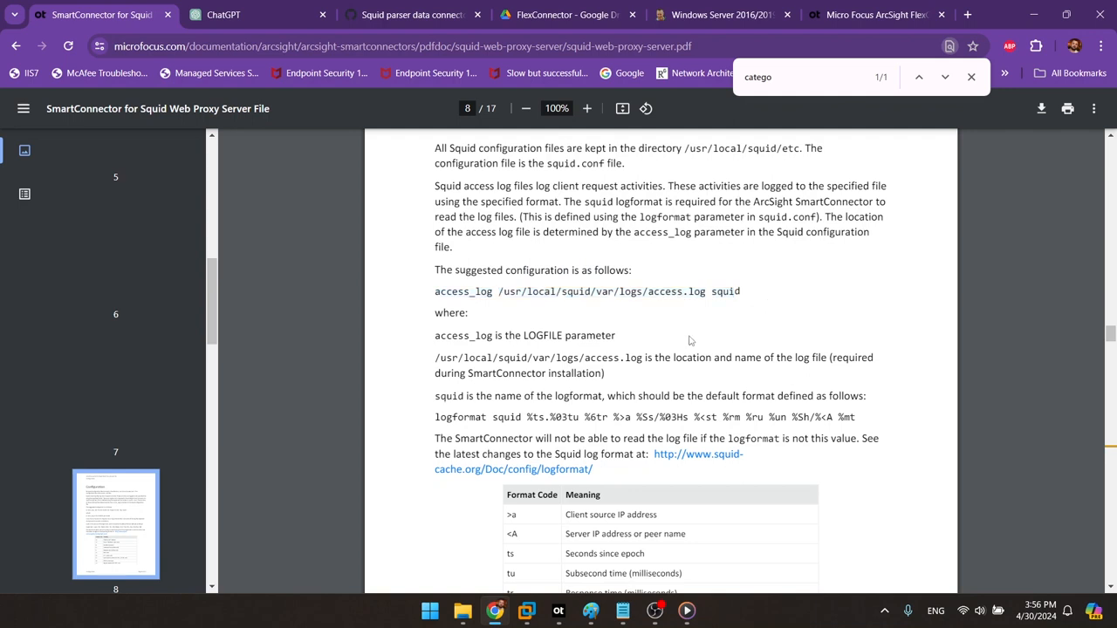
drag(436, 417, 859, 423)
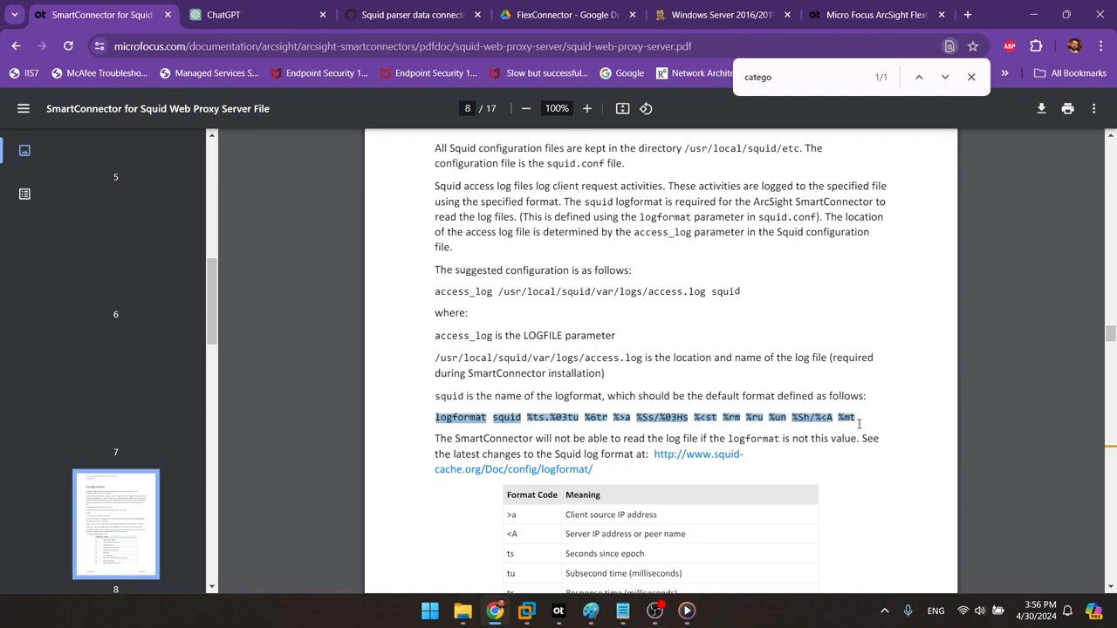
click(832, 533)
Step: Match the >a, %ts and tu format codes in the table against the logformat line
scroll(832, 532, down, 3)
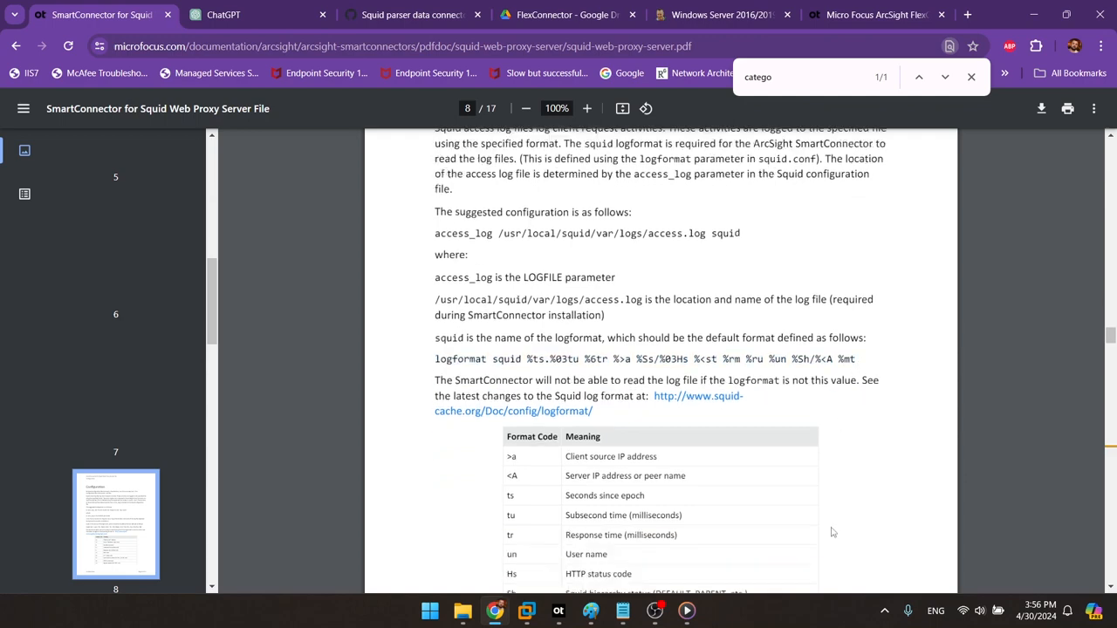
drag(570, 236, 599, 243)
click(514, 256)
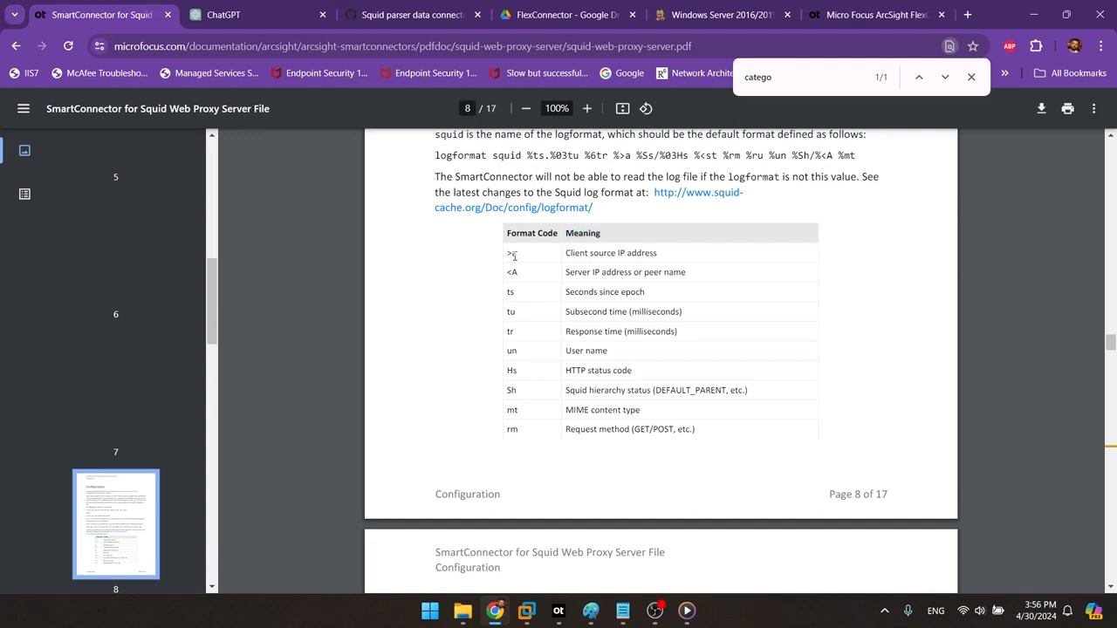
drag(514, 256, 507, 256)
drag(533, 156, 571, 155)
click(512, 293)
drag(528, 154, 553, 155)
drag(536, 317, 504, 314)
drag(583, 155, 556, 156)
Step: Scroll past the format code table to page 13, Select Connector
scroll(687, 360, down, 15)
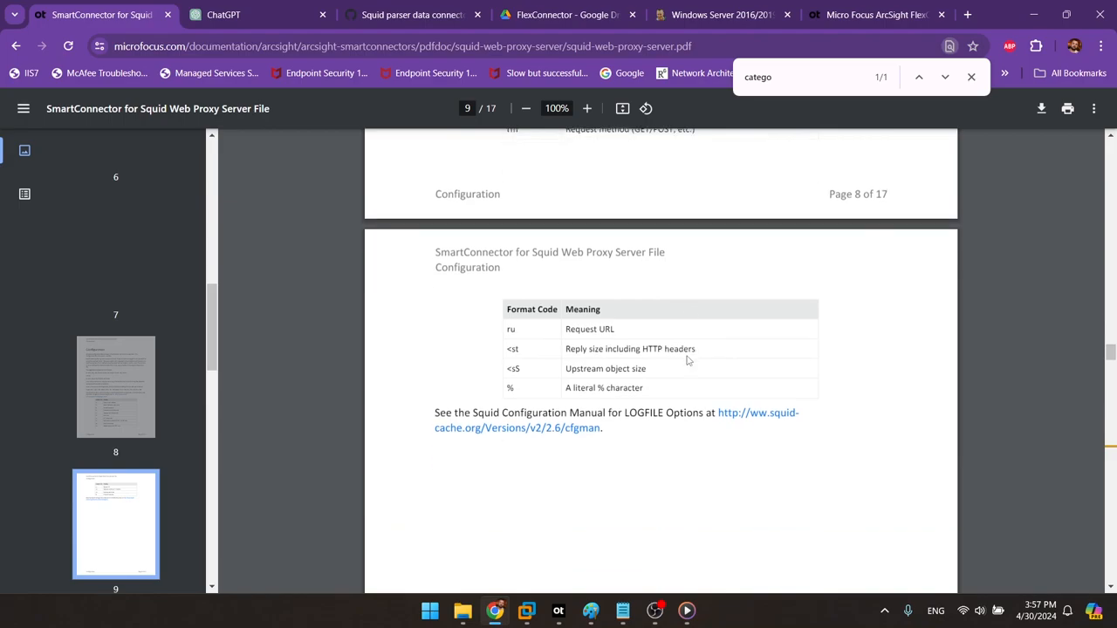
scroll(687, 361, down, 15)
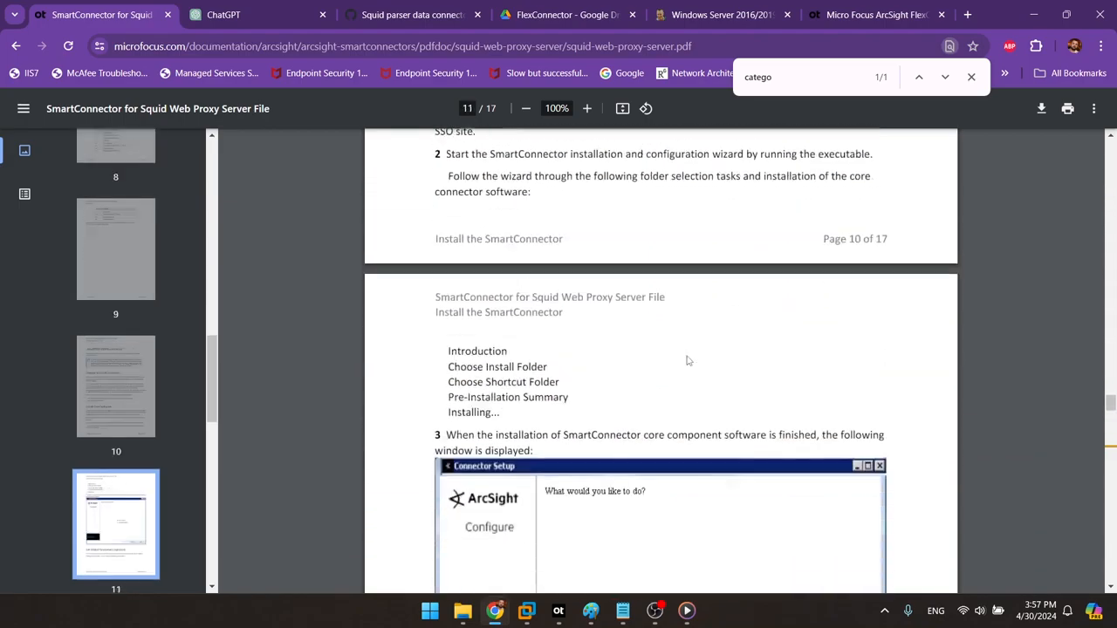
scroll(686, 360, down, 20)
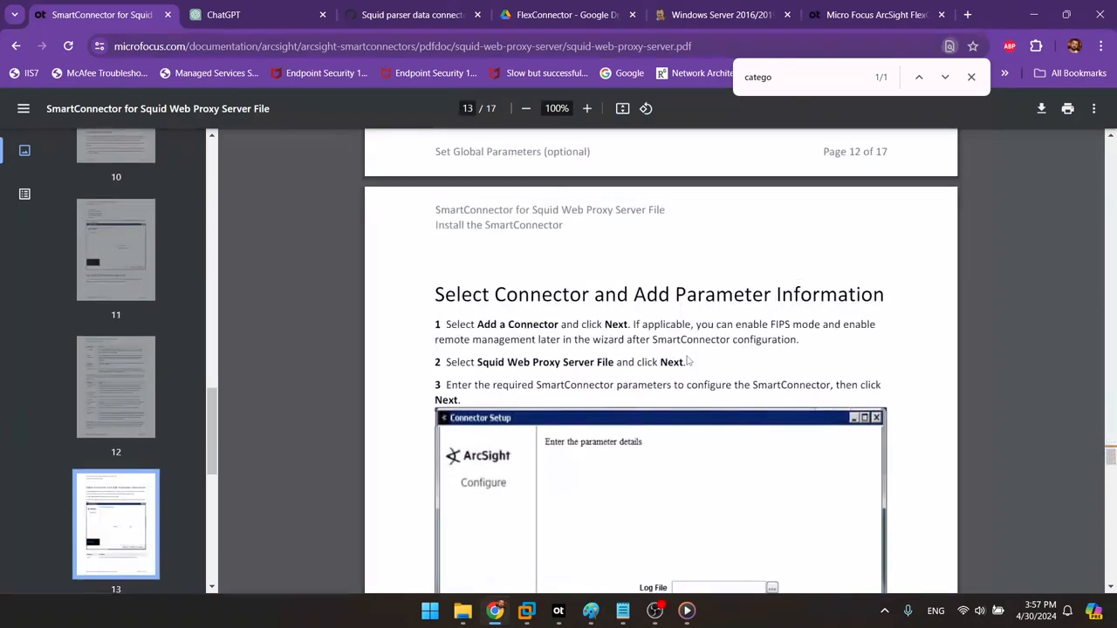
Step: Review the page 16 mappings table, marking rows from Request Method to Source User Name
scroll(687, 360, down, 4)
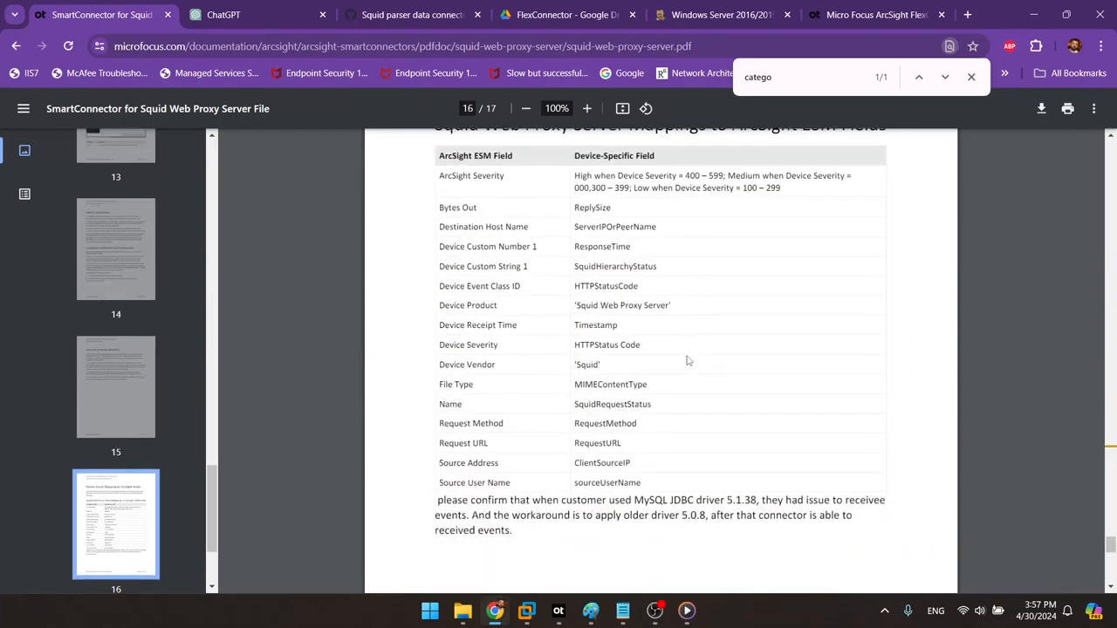
scroll(687, 361, up, 1)
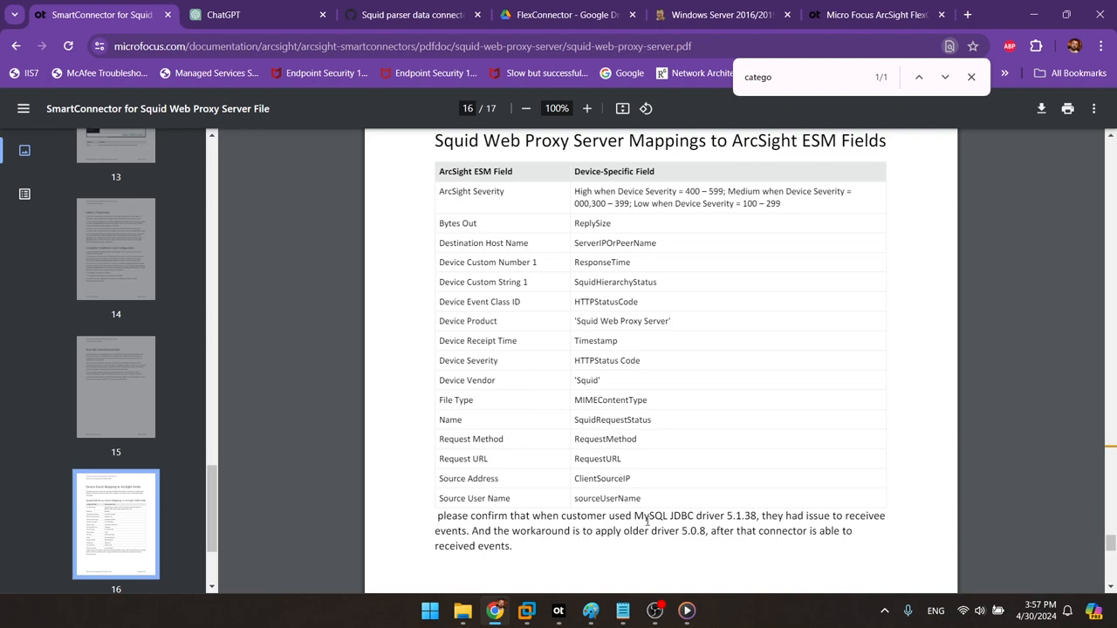
drag(651, 504, 686, 319)
click(692, 320)
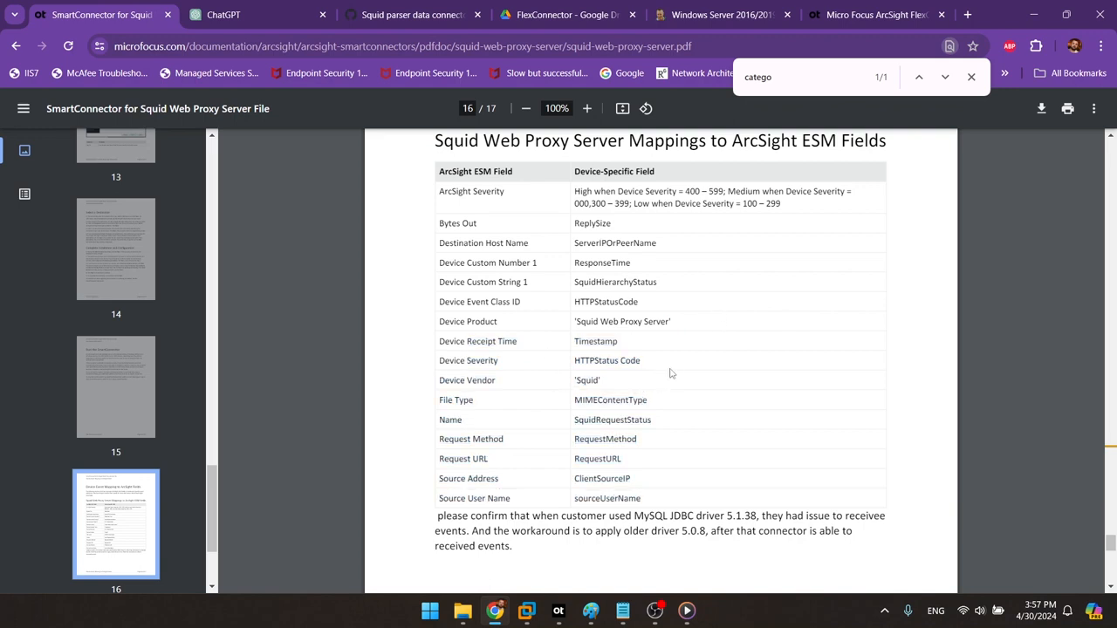
scroll(670, 373, up, 1)
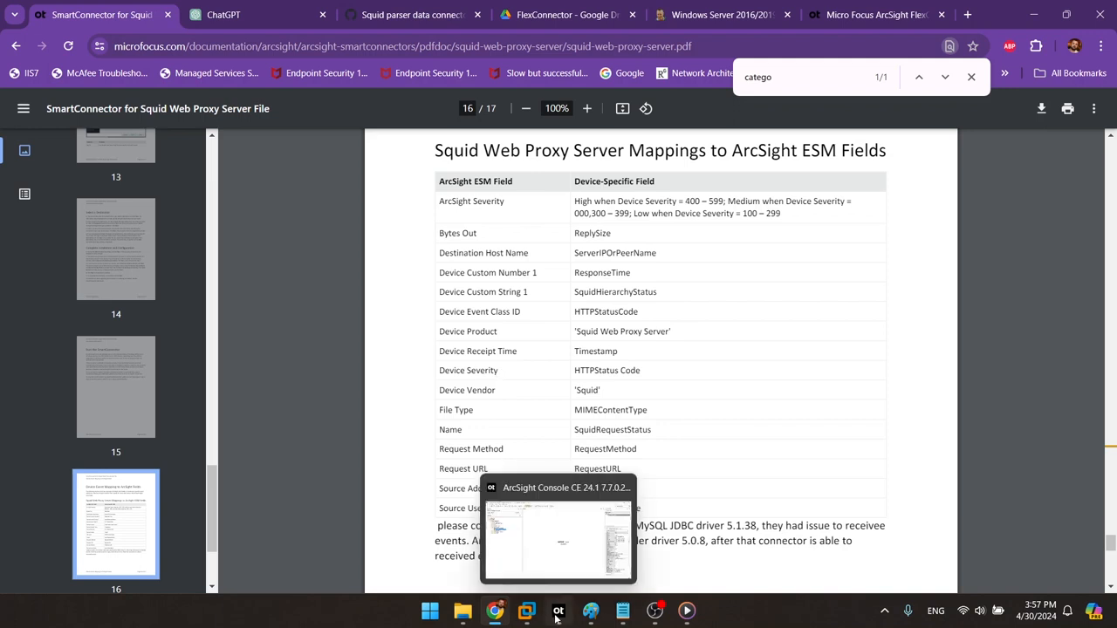
Step: Back in the VM, relabel $0 Device_Custom_NumberLabel1 and $1 Device_Custom_Number1 in Common Elements
mouse_move(527, 611)
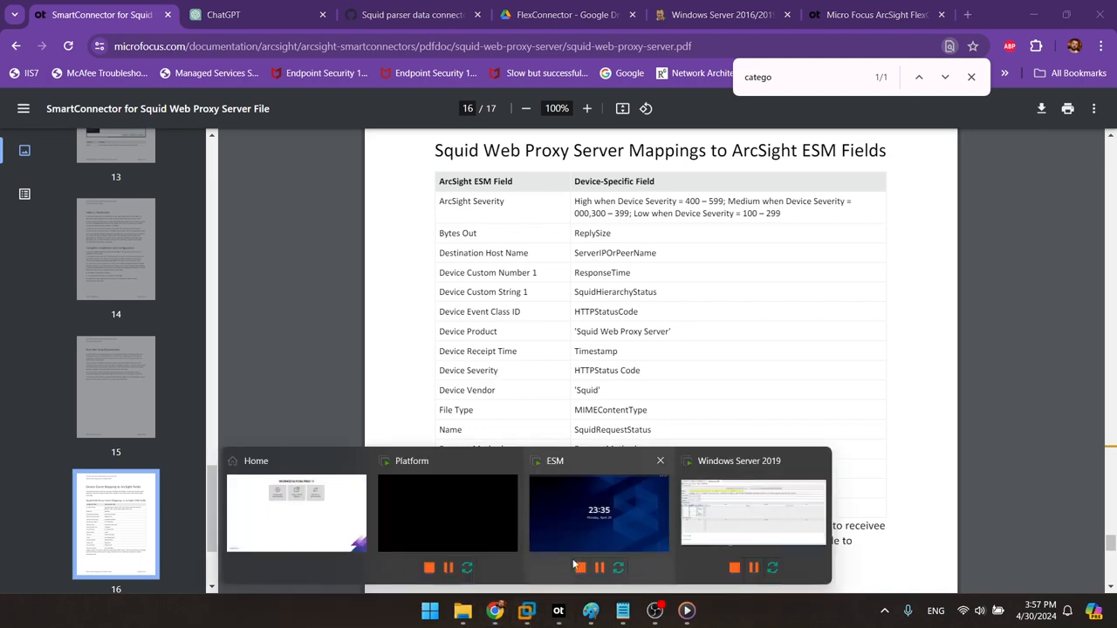
click(728, 512)
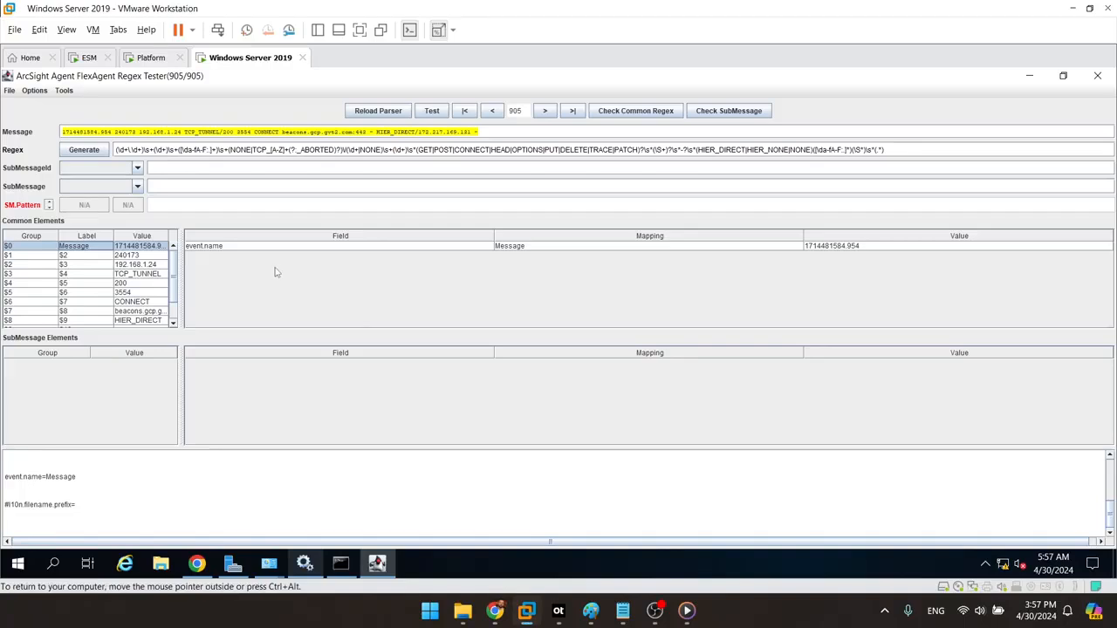
double_click(97, 250)
key(ctrl+a)
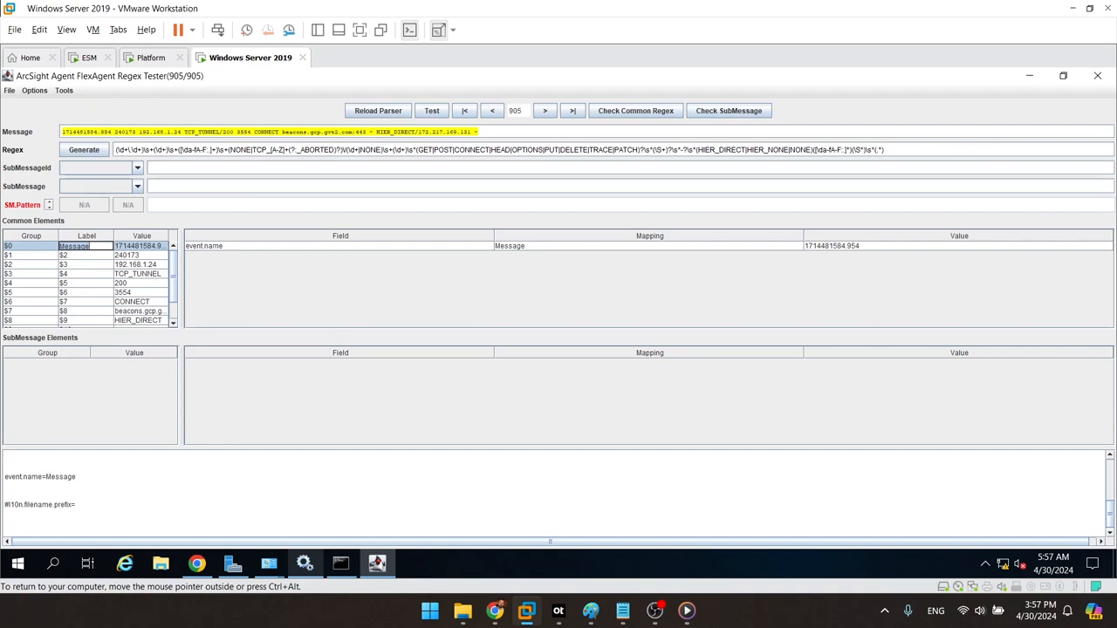
text(device Receipt)
click(98, 256)
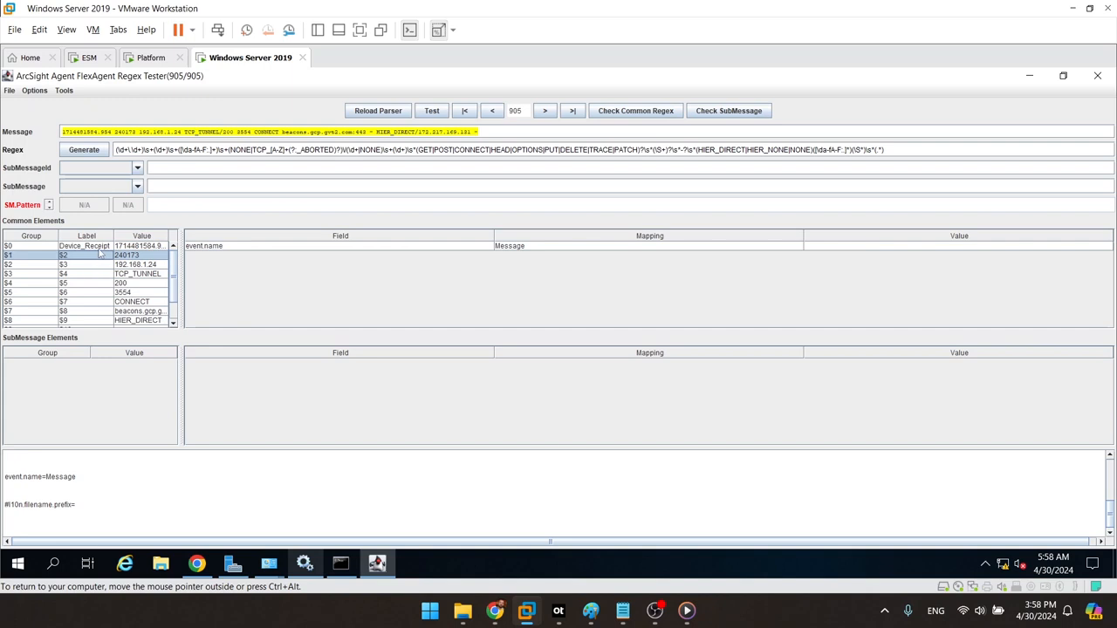
double_click(98, 255)
key(BackSpace)
text(Device)
text(_Custom_N)
text(umber1)
click(107, 246)
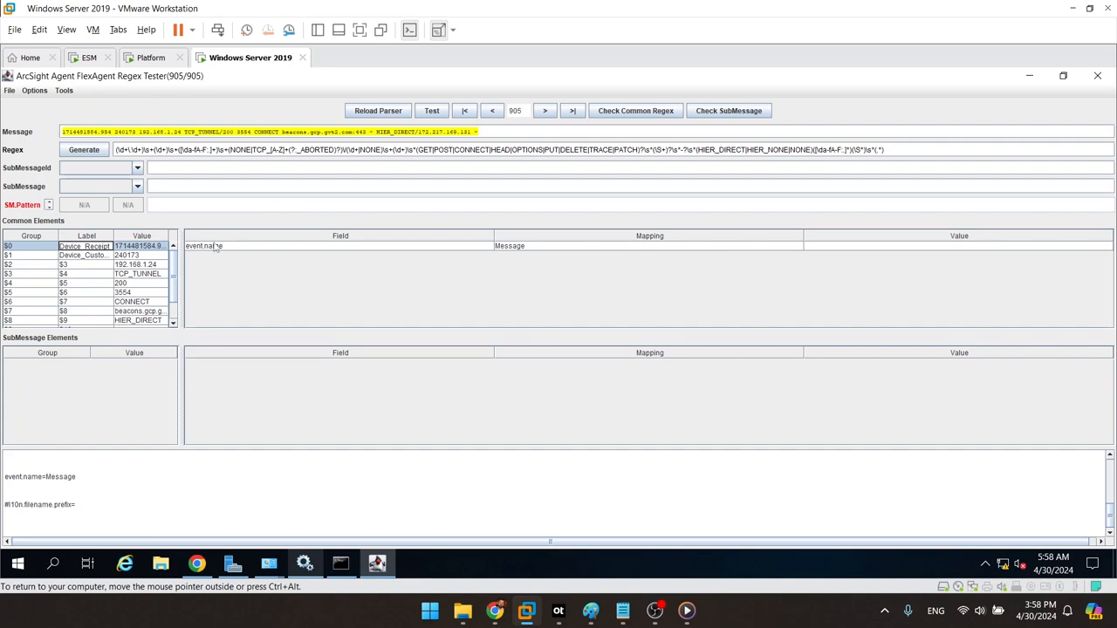
text(Device_C)
text(ustom_N)
text(umberLabel)
key(Return)
Step: Widen the Common Elements table and label $2 Source_Address and $3 Name
drag(180, 262, 353, 261)
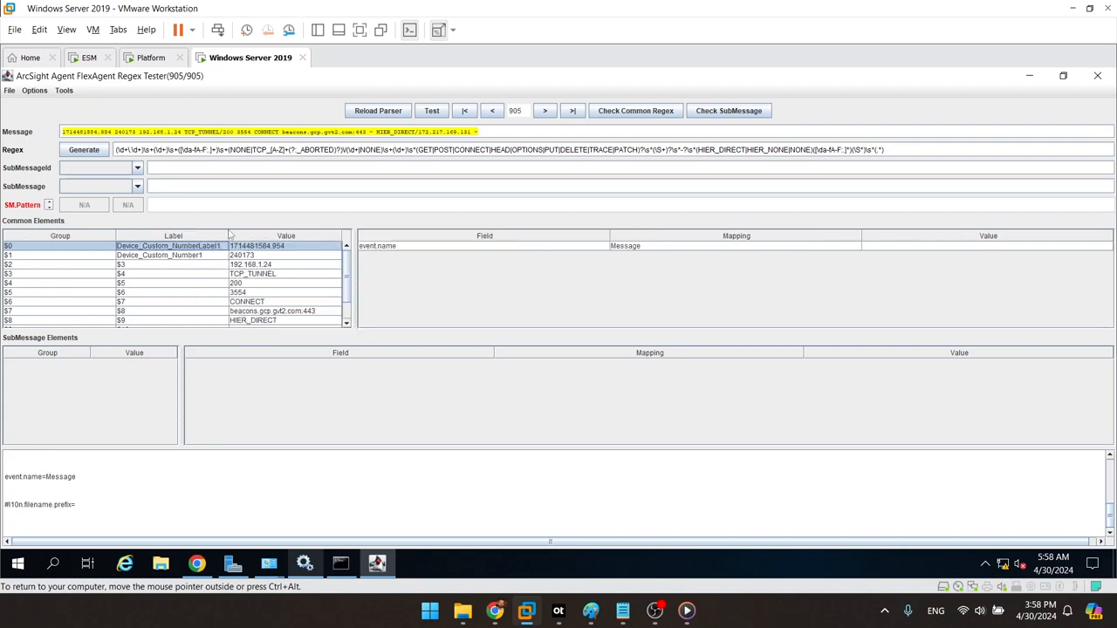
click(178, 266)
click(176, 265)
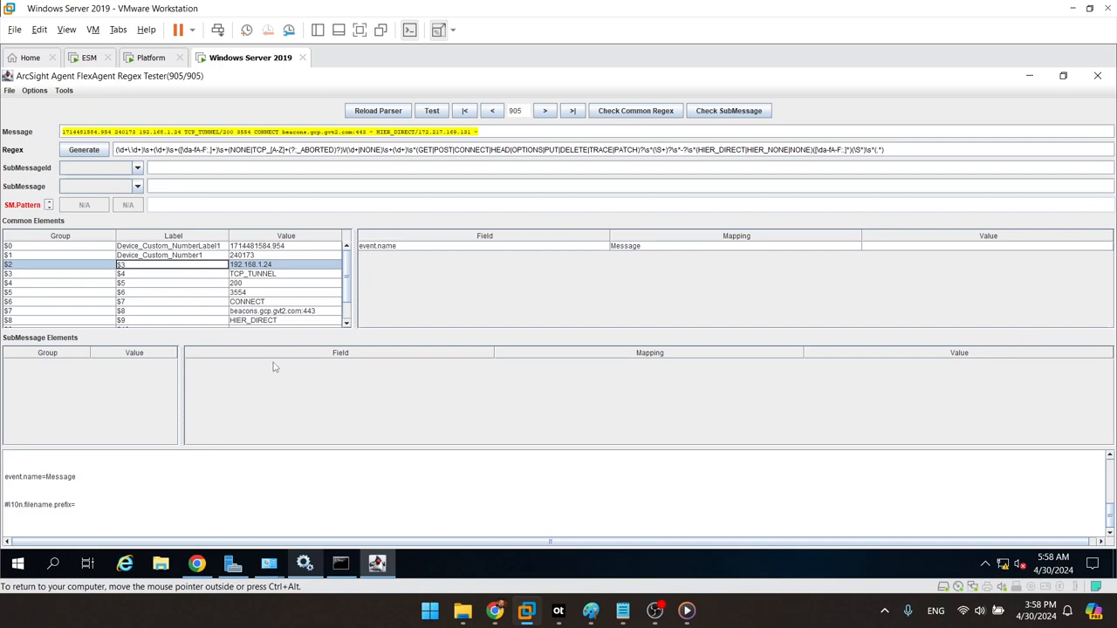
key(BackSpace)
key(BackSpace)
text(Source_Address)
key(Return)
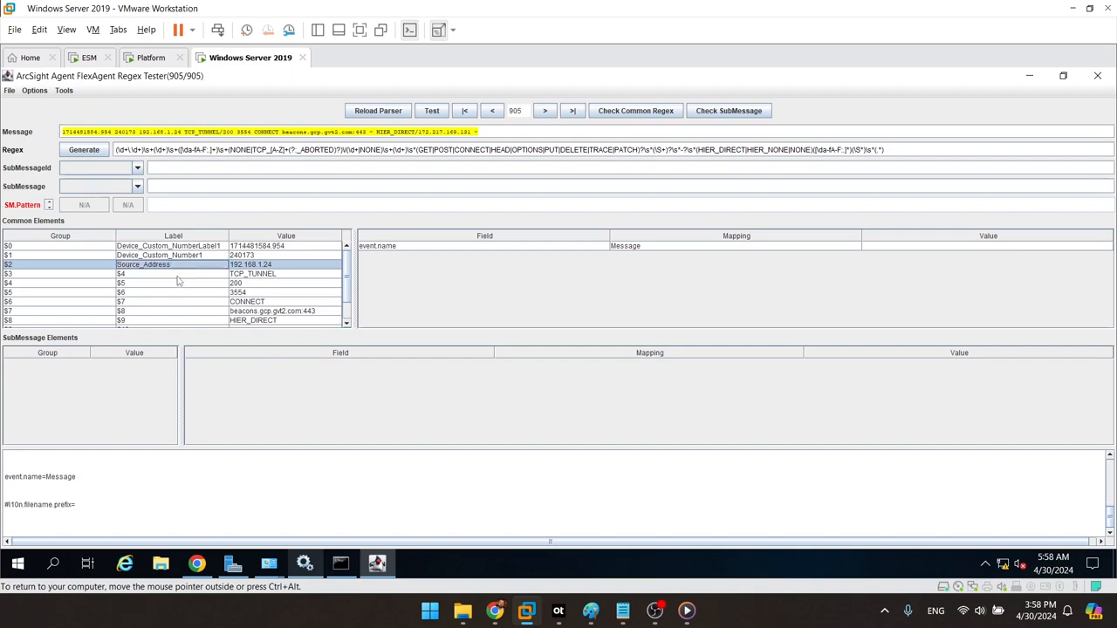
double_click(177, 276)
text(Name)
key(Return)
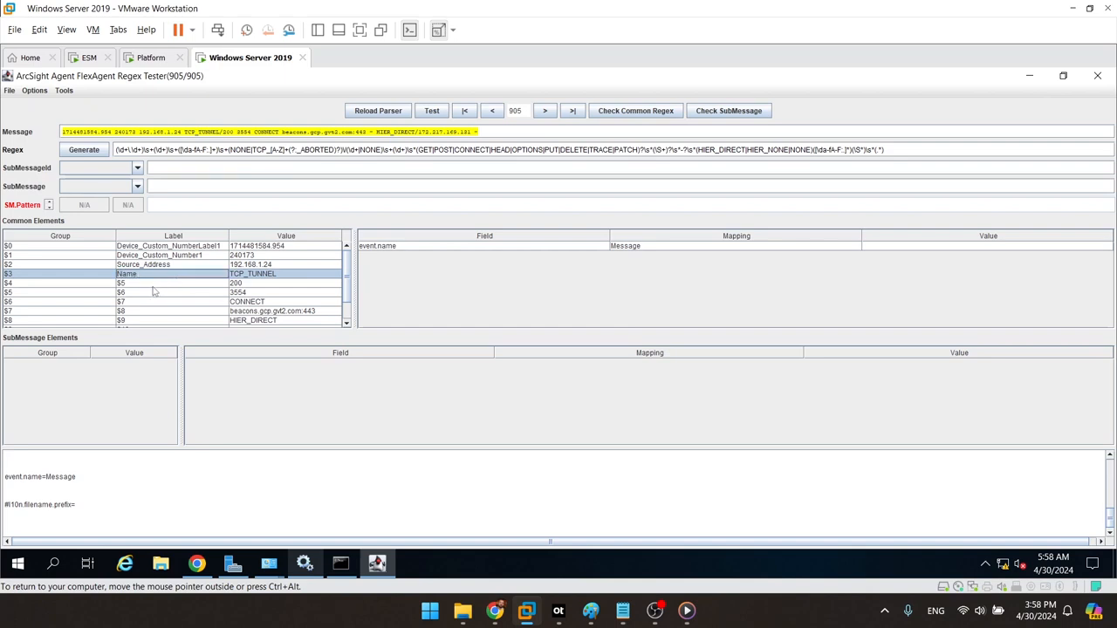
Step: Label group $4 Device_Severity and group $5 Bytes_Out
double_click(155, 283)
key(BackSpace)
key(BackSpace)
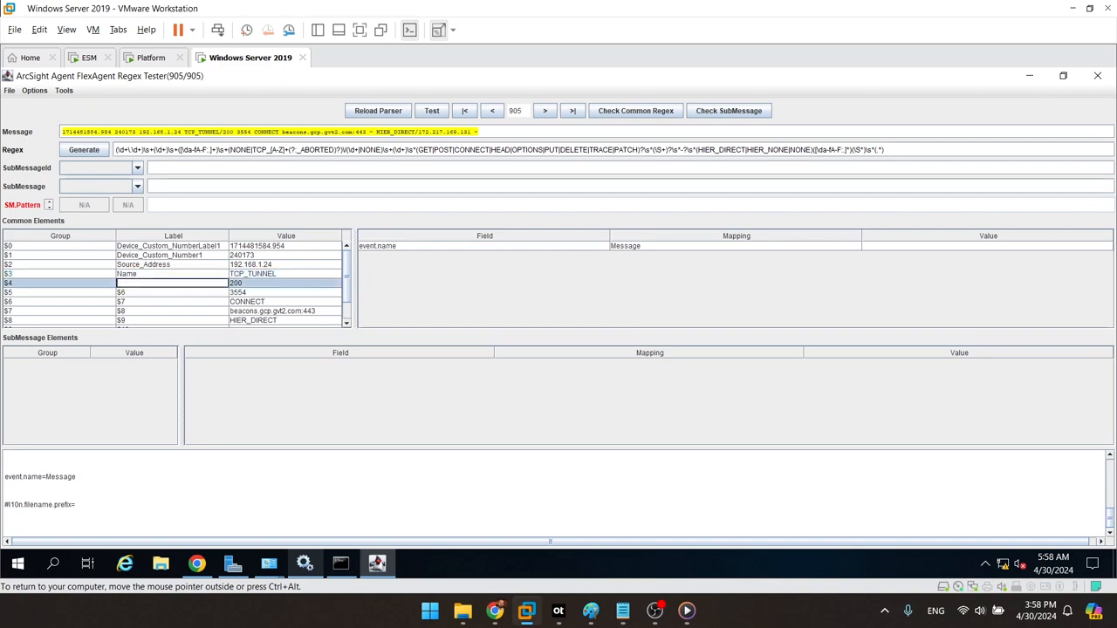
text(Device_Severity)
double_click(185, 293)
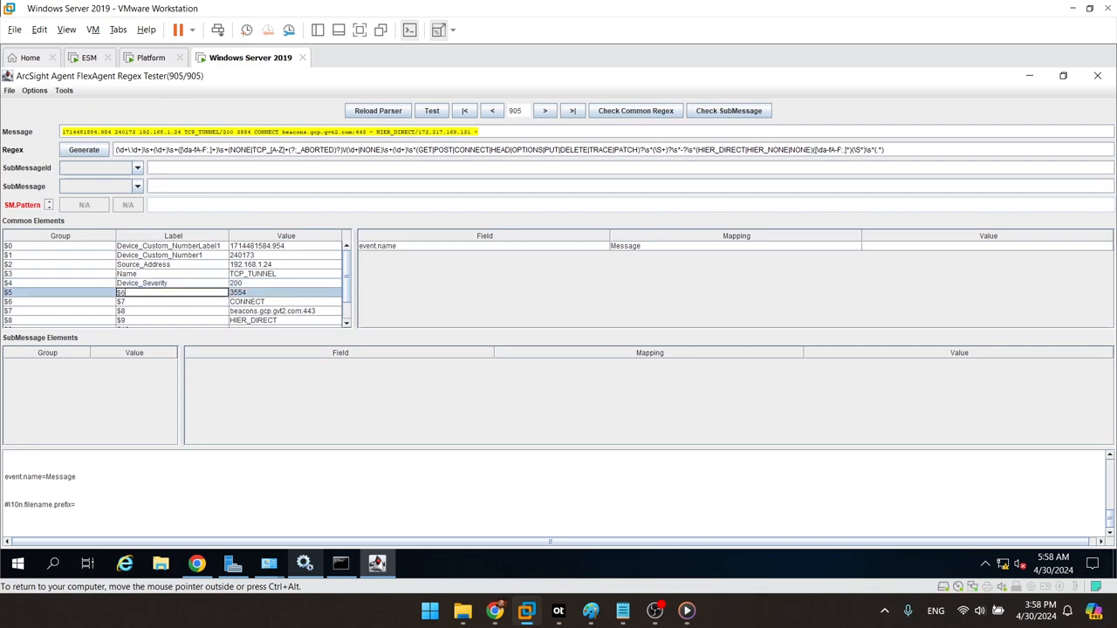
key(BackSpace)
key(BackSpace)
text(Bytes_Out)
key(Return)
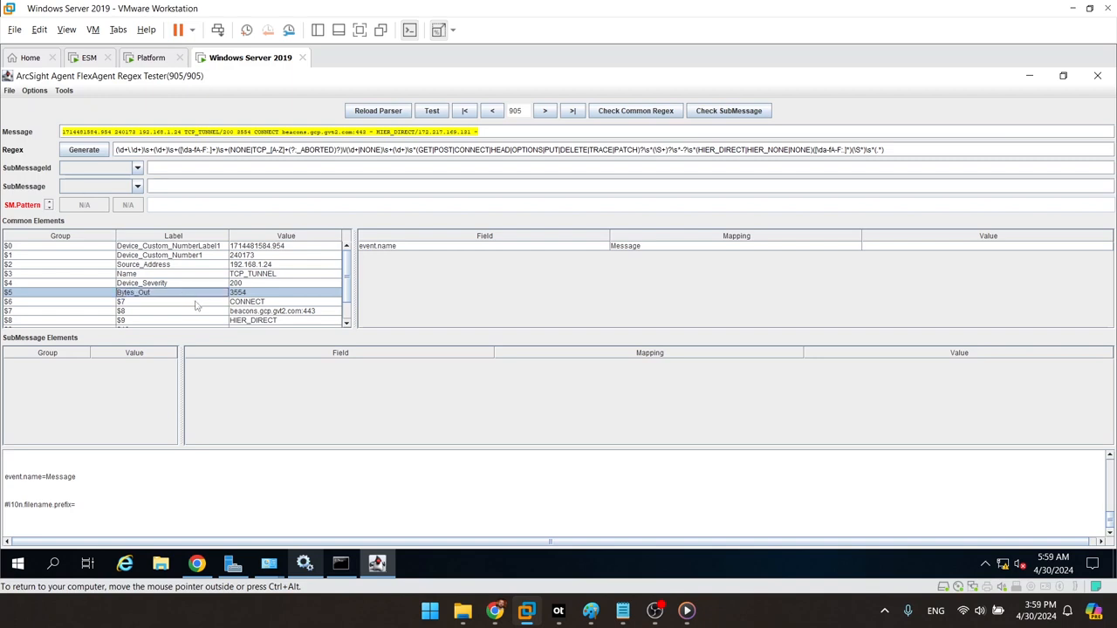
Step: Label group $6 Request_Method and group $7 Request_URL
double_click(198, 302)
key(BackSpace)
key(BackSpace)
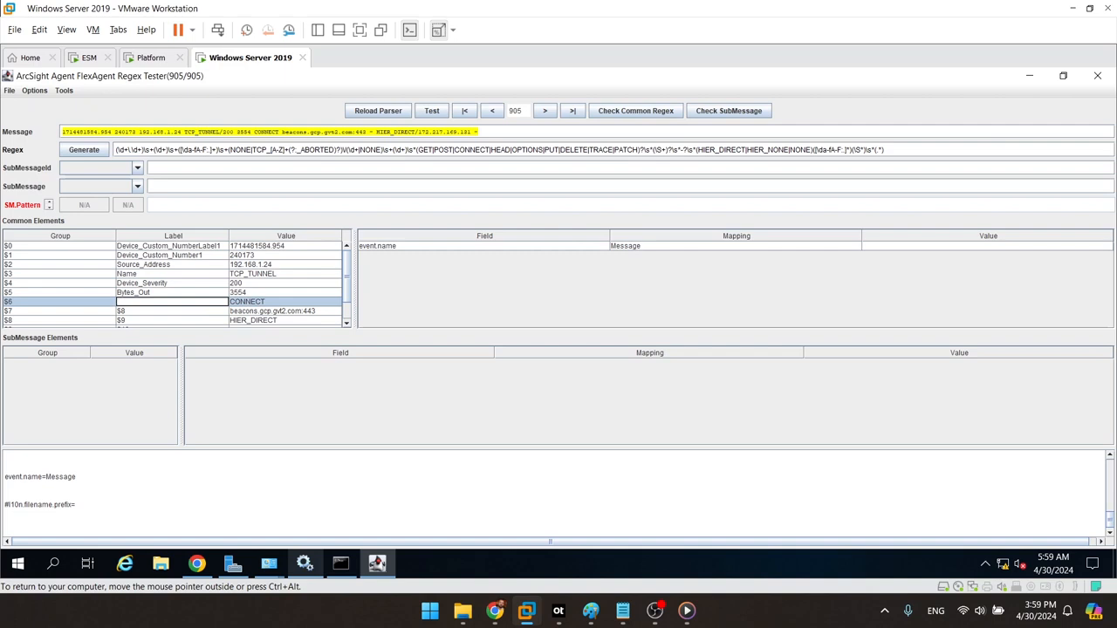
text(Request_Method)
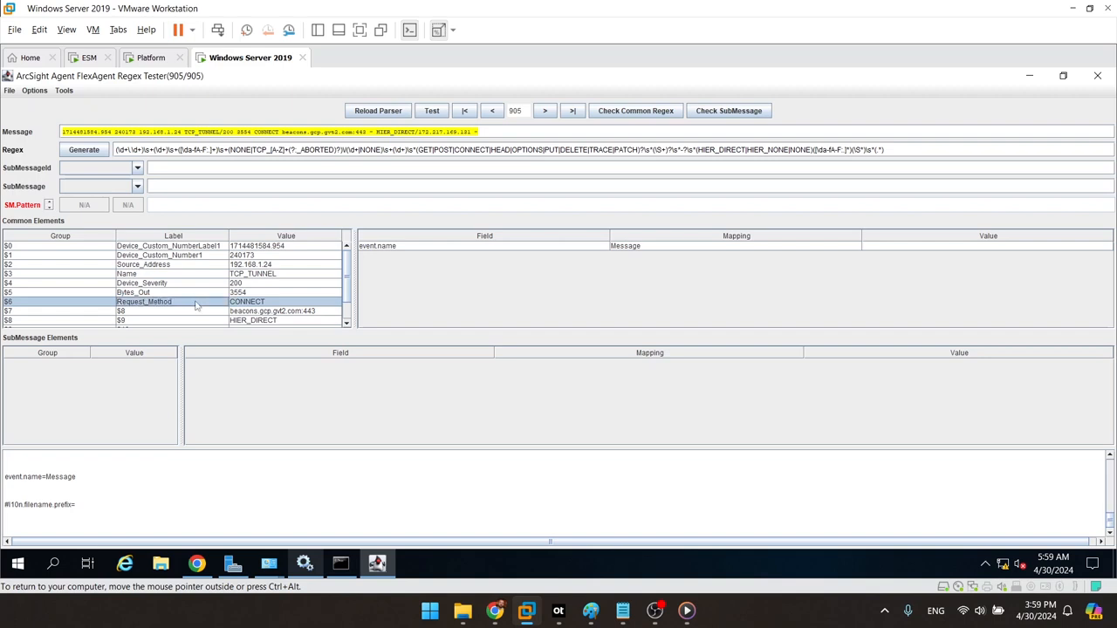
click(181, 312)
double_click(181, 312)
text(Request_URL)
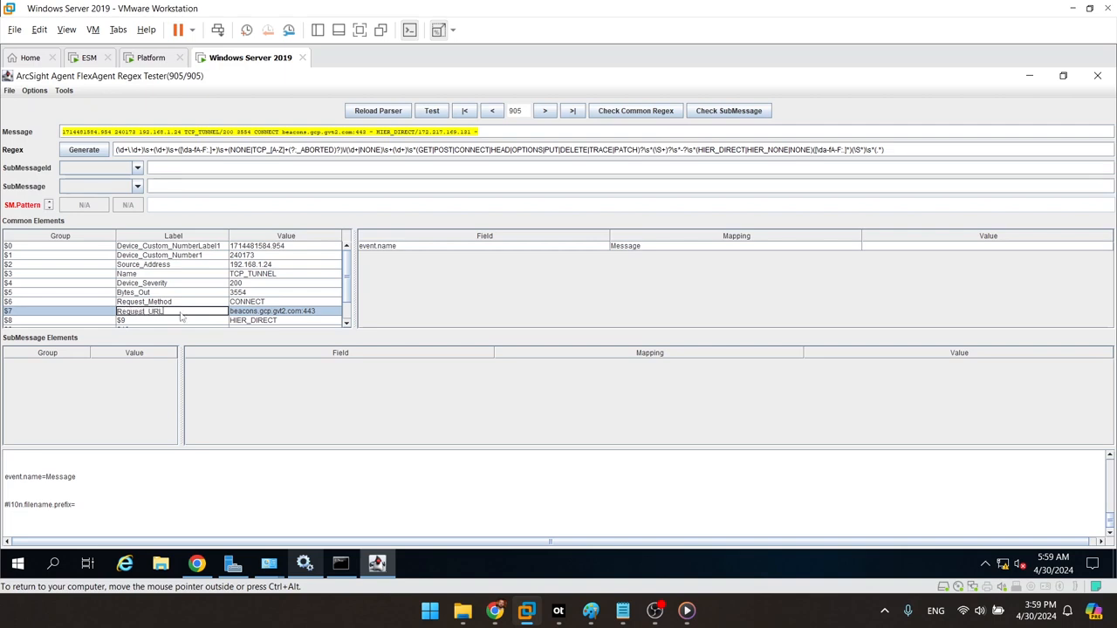
key(Return)
drag(347, 271, 347, 300)
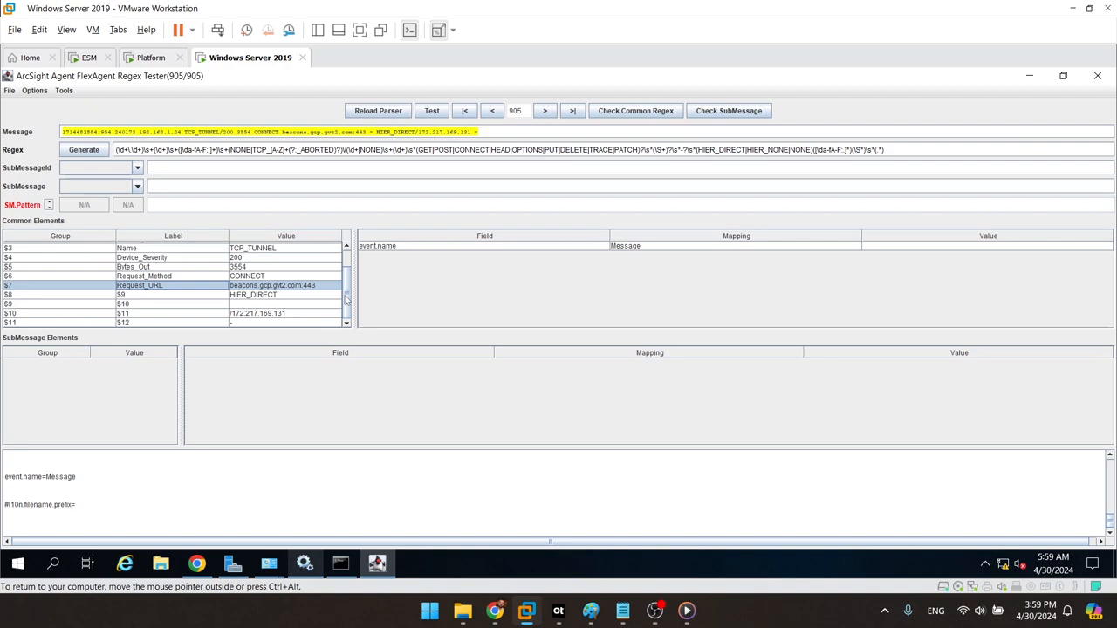
Step: Set the $8 label to Device_Custom_String1, $10 to Destination_Address and $11 to Message
double_click(167, 296)
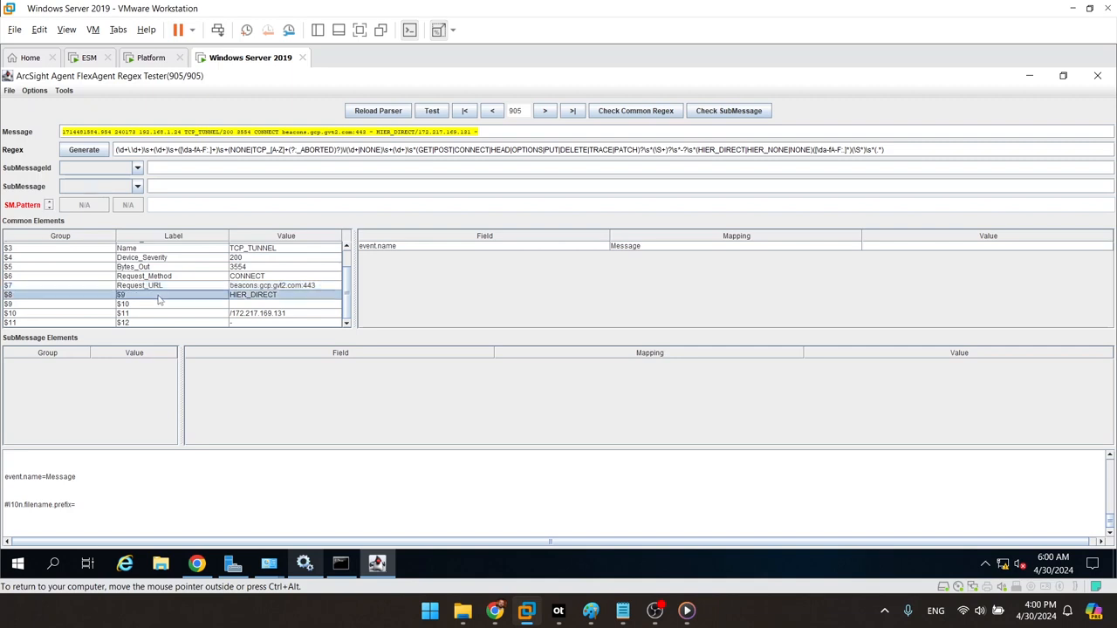
key(BackSpace)
key(BackSpace)
text(Dev)
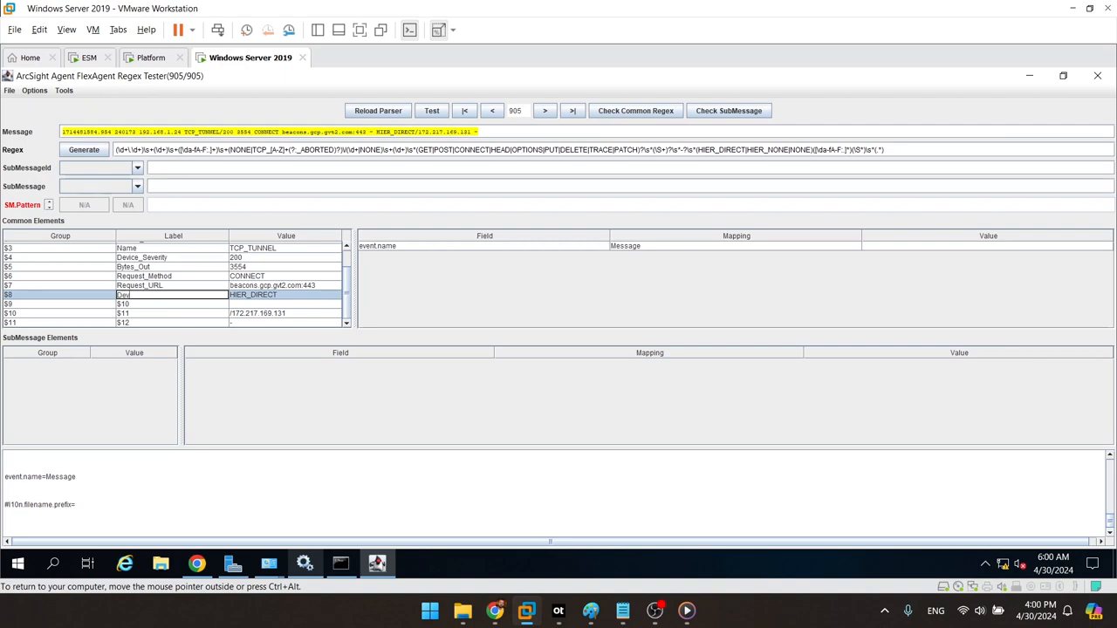
text(ice_Custom_String1)
key(Return)
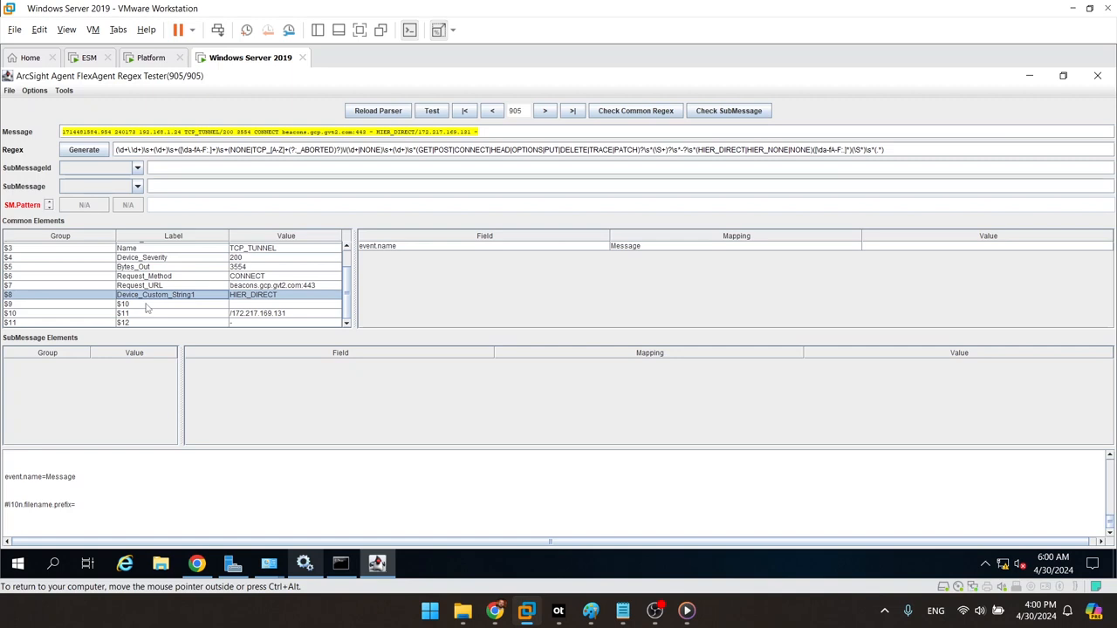
click(148, 305)
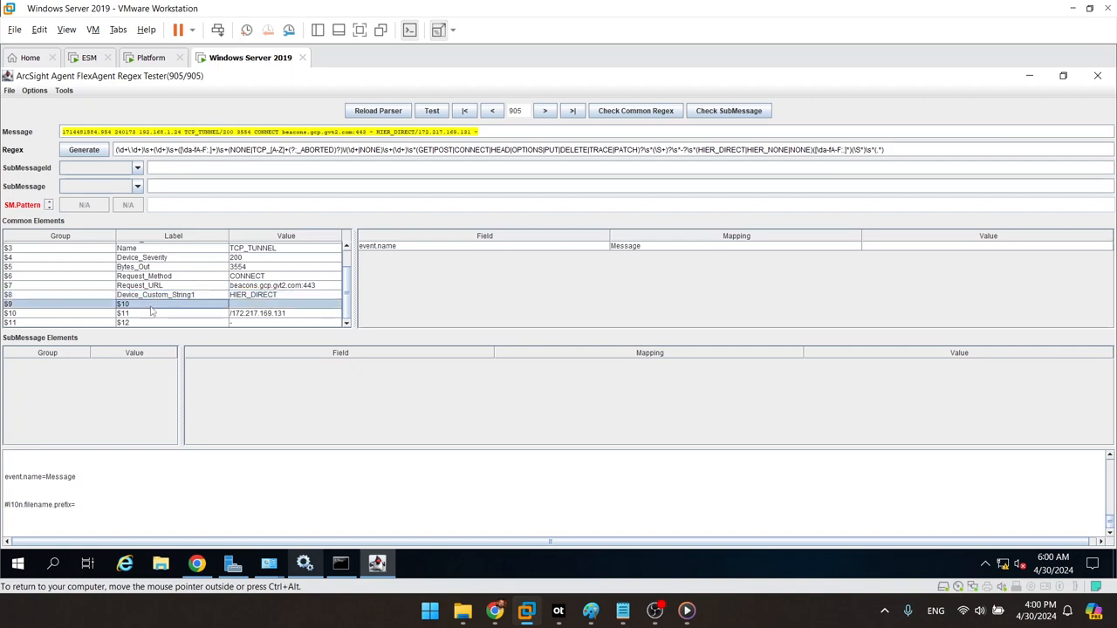
double_click(154, 314)
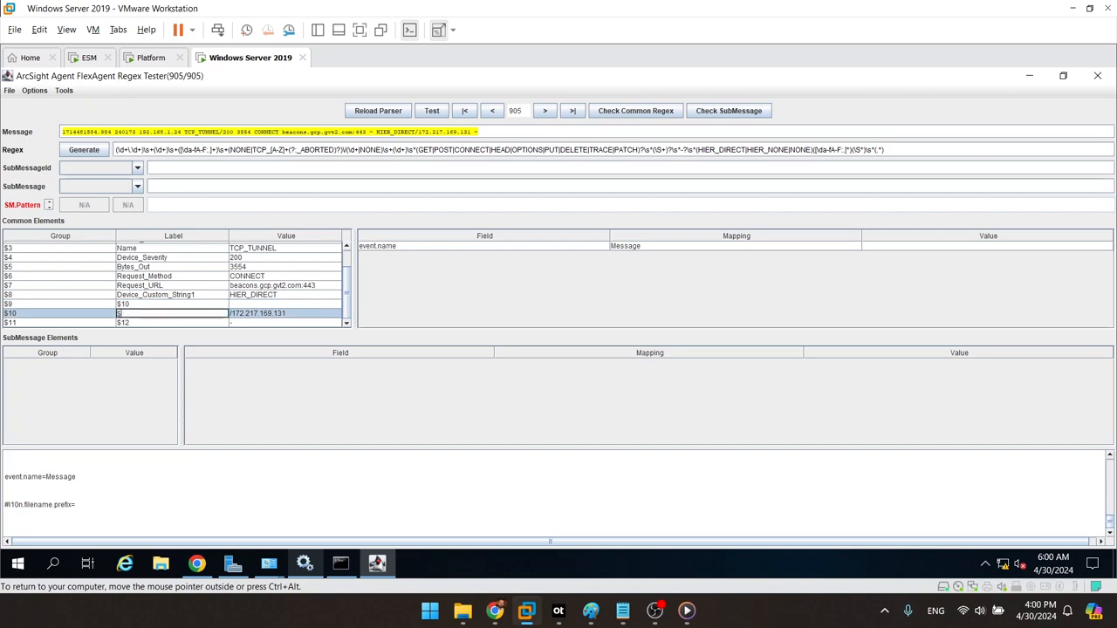
text(Destination_Address)
key(Return)
double_click(171, 323)
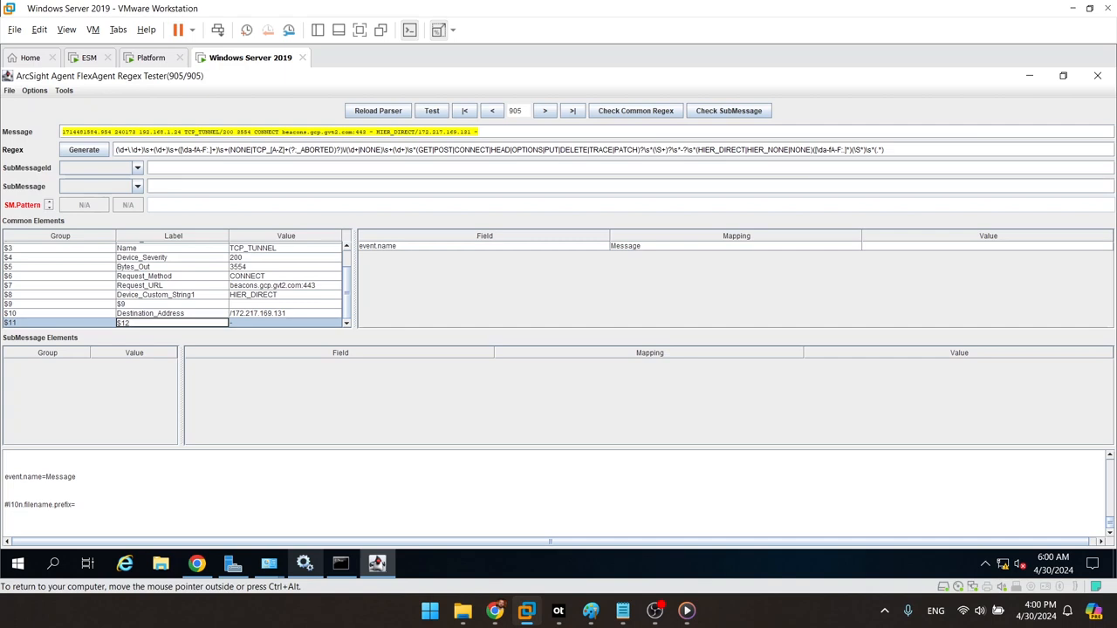
text(Message)
key(Return)
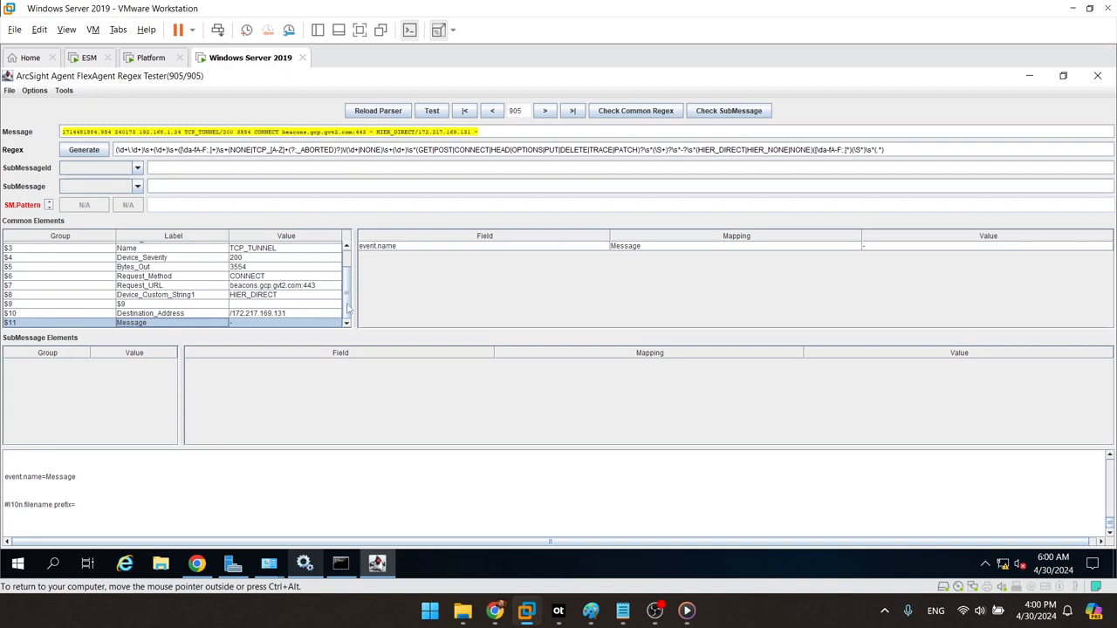
drag(348, 299, 353, 259)
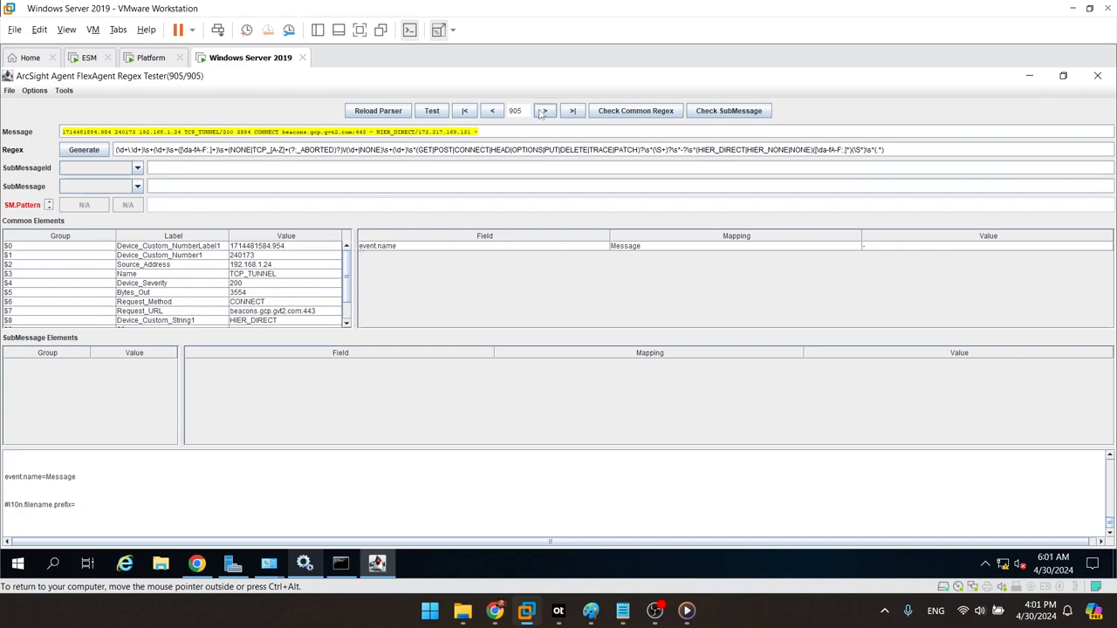
Step: Jump to record 1 and step forward through to record 16, checking the parsed field values
click(464, 111)
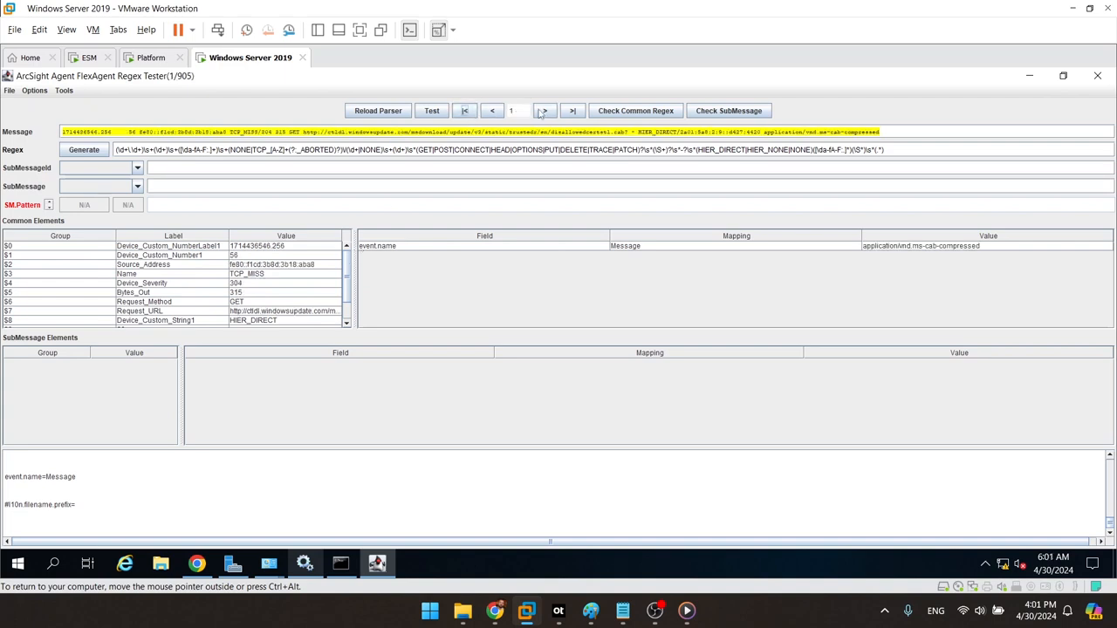
drag(349, 262, 354, 289)
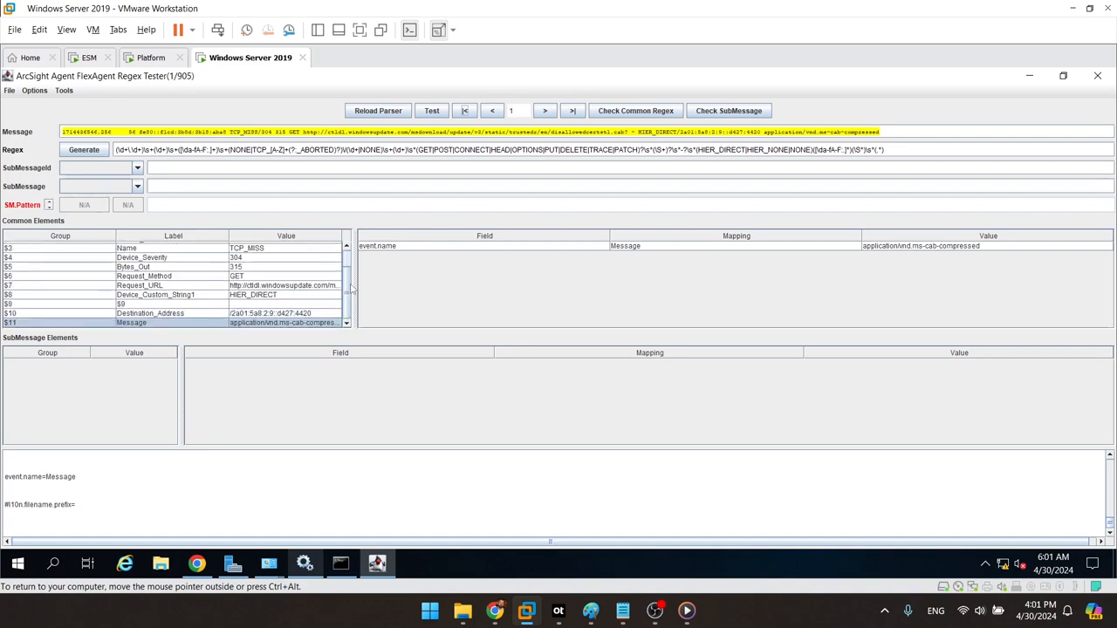
click(544, 111)
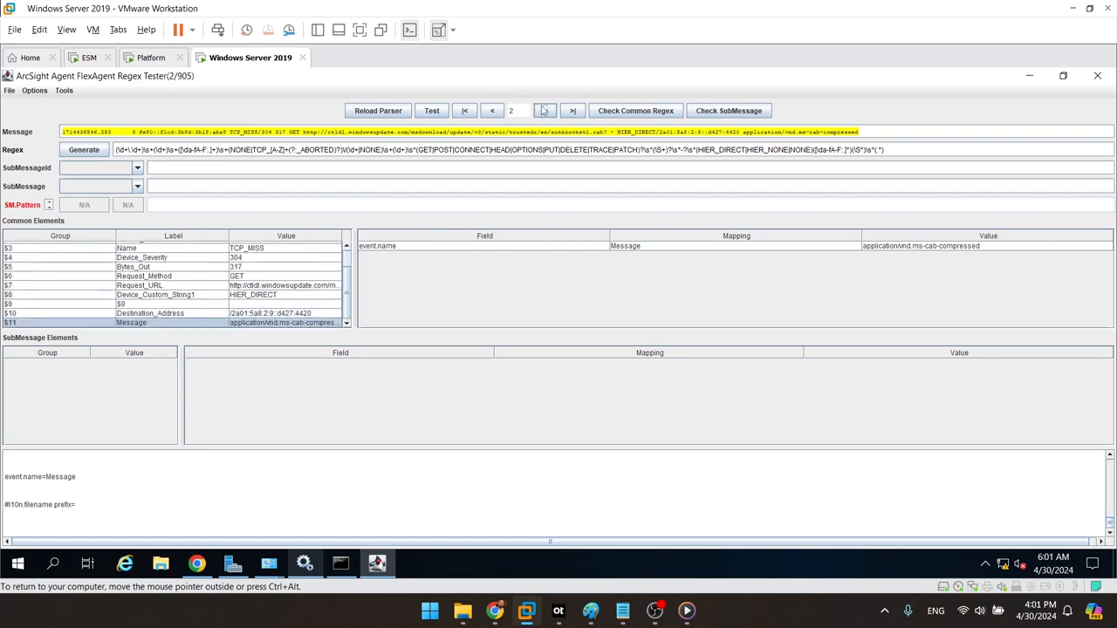
click(544, 111)
click(543, 110)
click(543, 111)
click(544, 111)
click(544, 110)
click(544, 111)
click(544, 111)
click(544, 111)
click(544, 111)
click(544, 111)
click(544, 111)
click(544, 111)
click(543, 110)
click(543, 111)
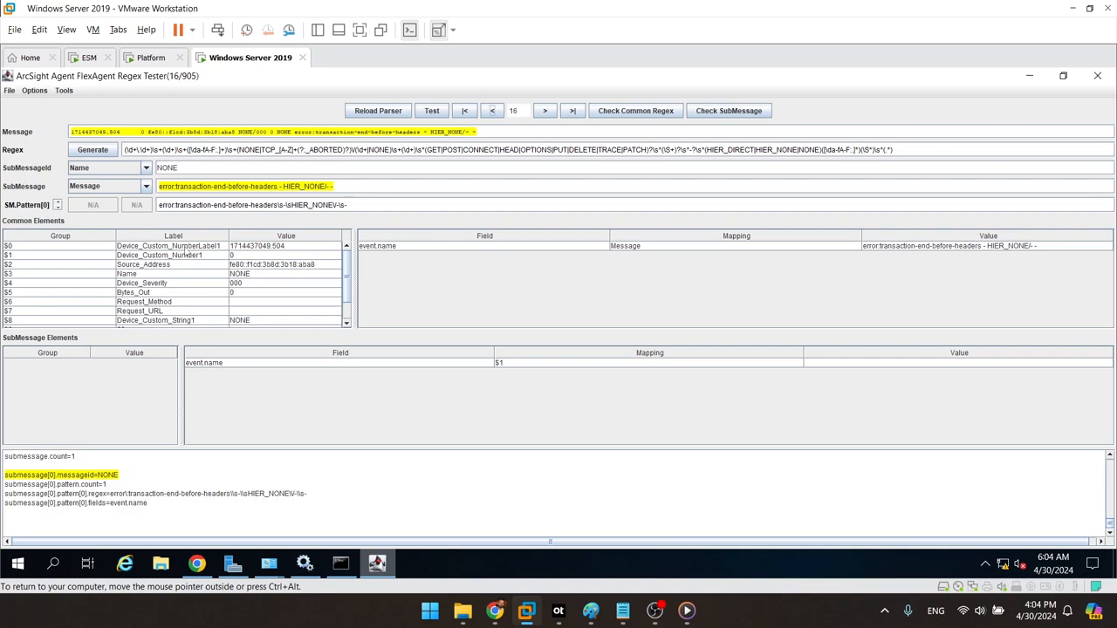
Step: Map token $0 (Device_Custom_NumberLabel1) to event.deviceCustomDate1Label, giving value 1714437049.504
click(10, 91)
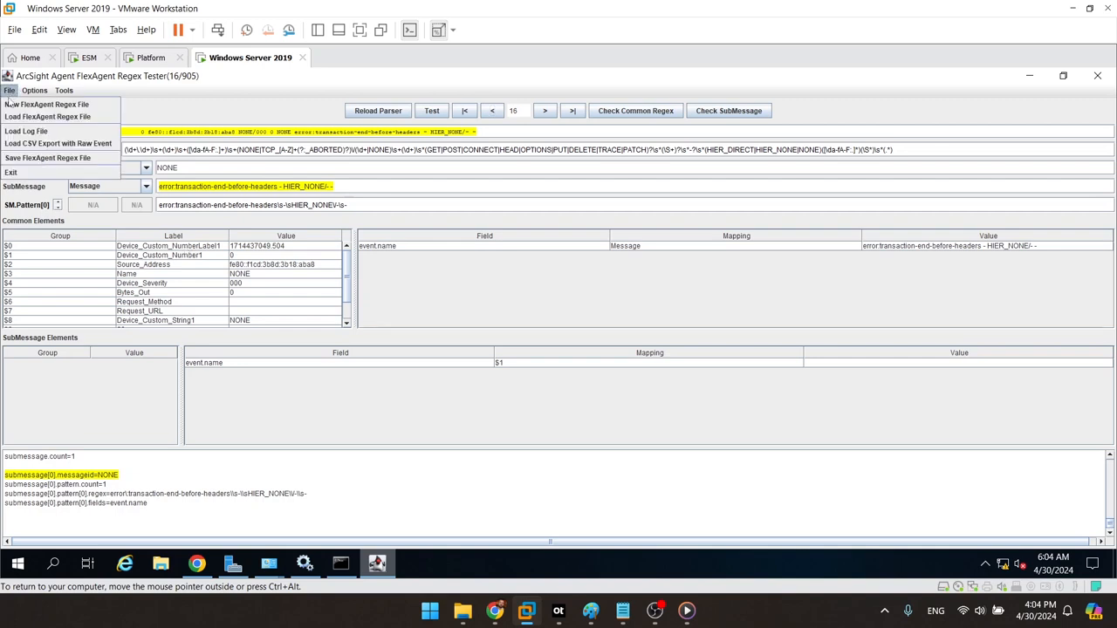
click(37, 165)
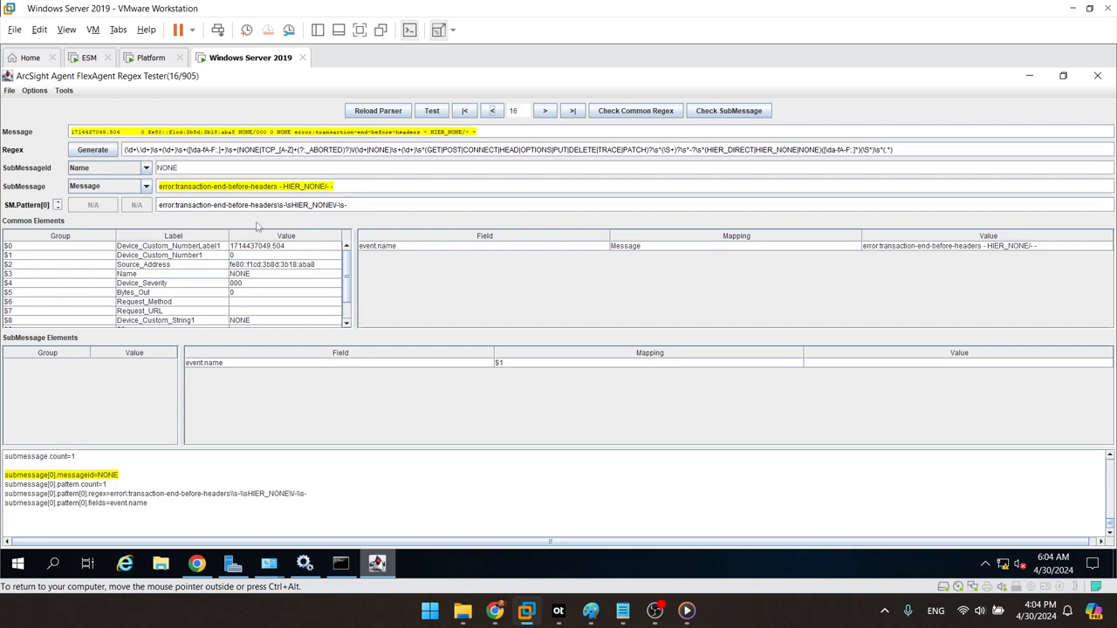
drag(173, 249, 428, 290)
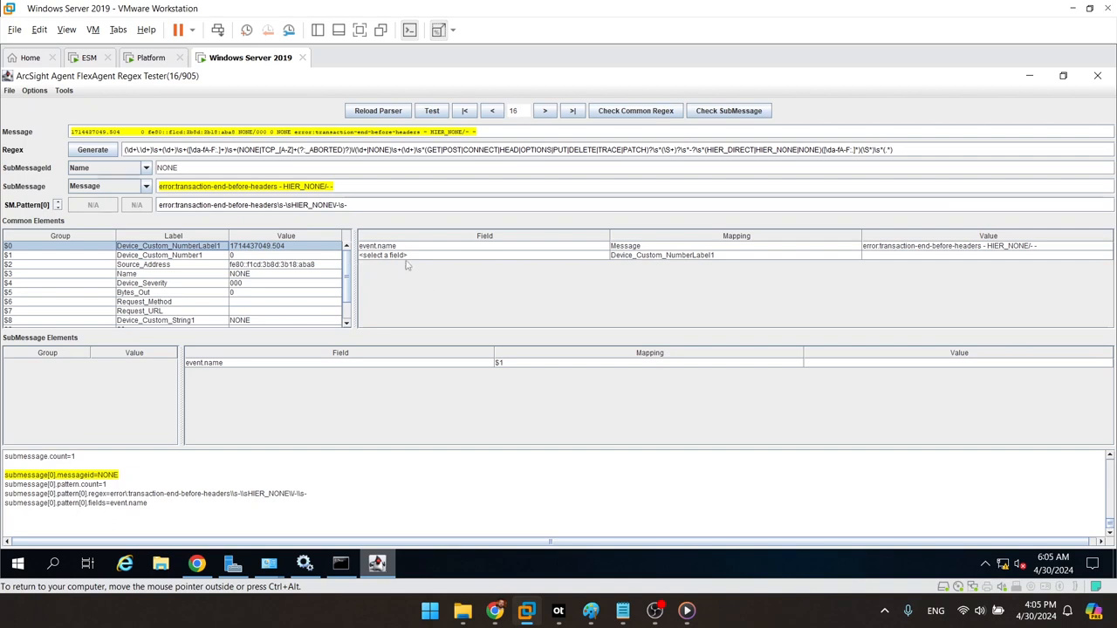
click(433, 255)
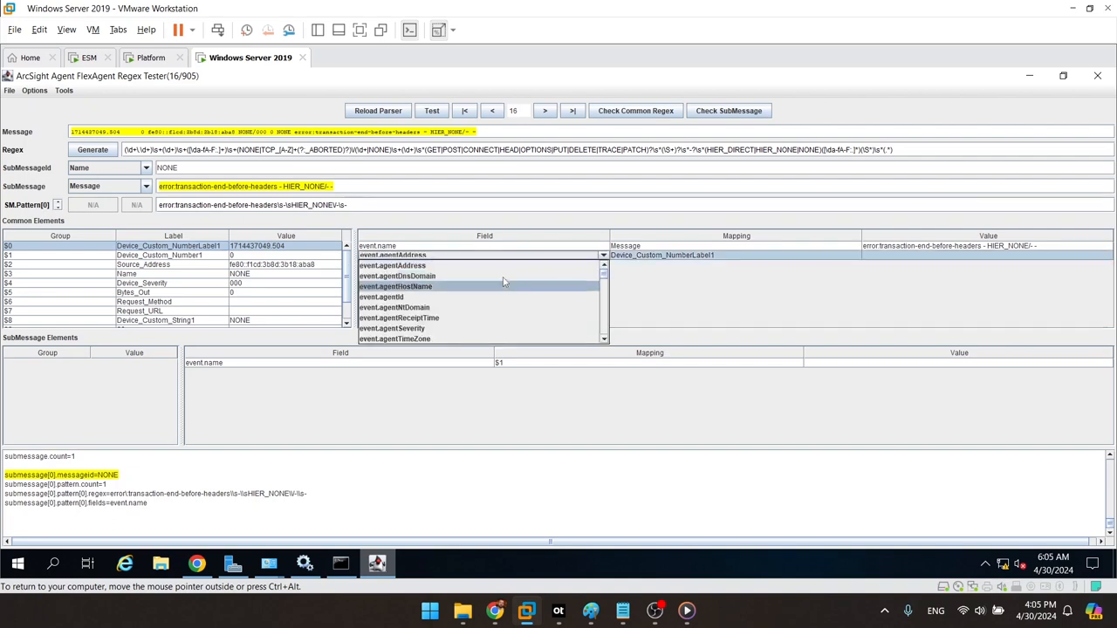
key(Down)
key(Down)
key(Down)
key(Down)
key(Down)
key(Down)
key(Down)
key(Down)
key(Down)
key(Down)
key(Down)
key(Down)
key(Down)
key(Down)
key(Down)
key(Down)
key(Down)
key(Down)
key(Down)
key(Down)
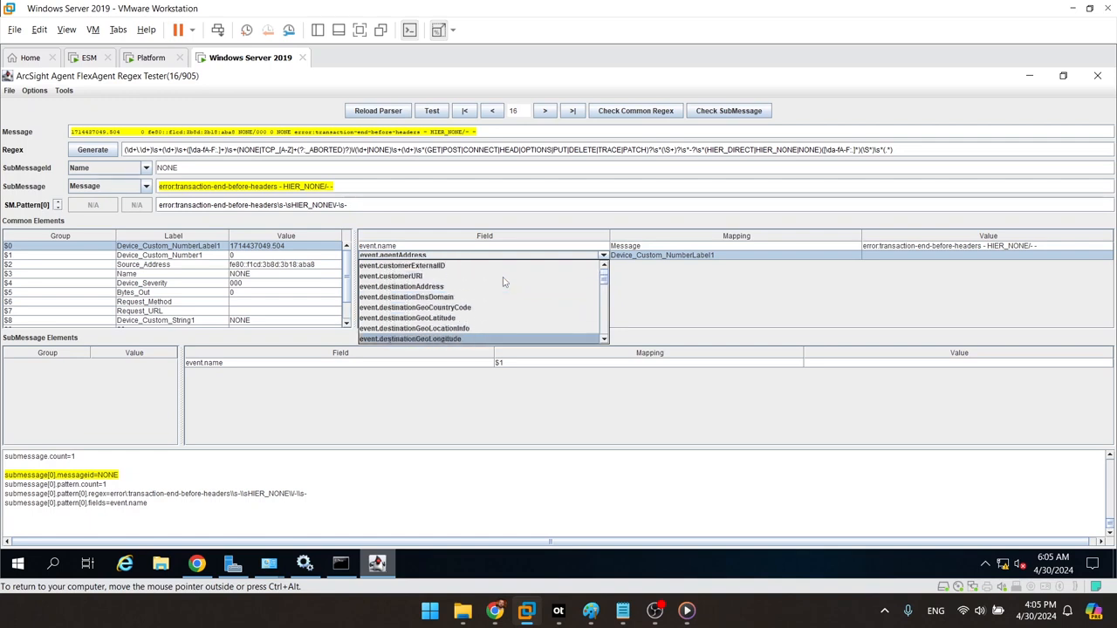
key(Down)
key(Down)
key(Down)
key(Down)
key(Down)
key(Down)
key(Down)
key(Down)
key(Down)
key(Down)
key(Down)
key(Down)
key(Down)
key(Down)
key(Down)
key(Down)
key(Down)
key(Down)
key(Down)
key(Down)
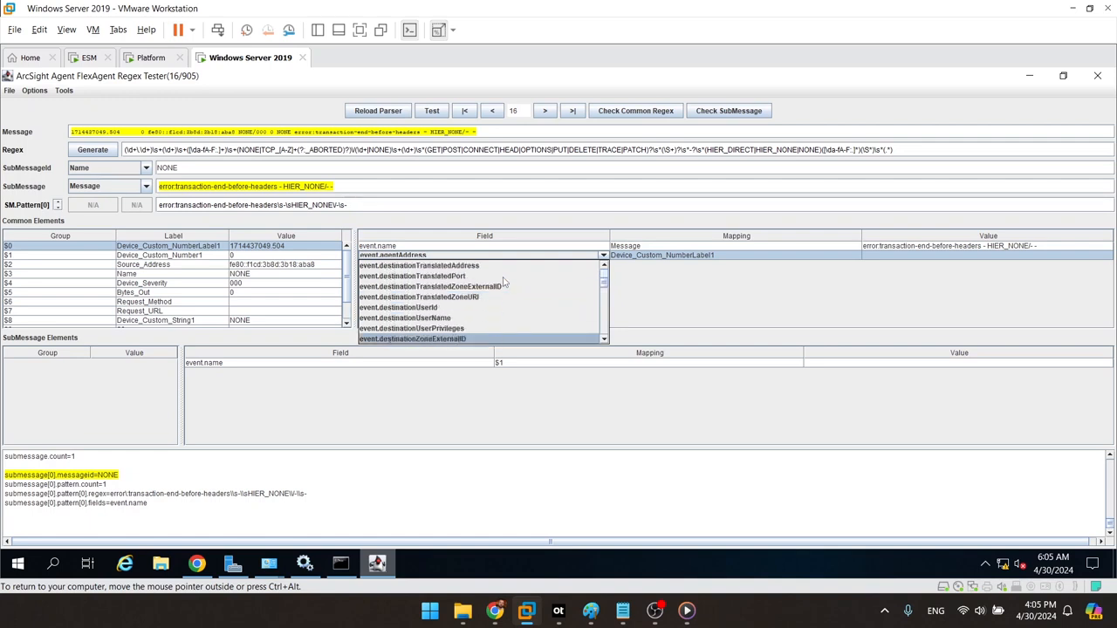
key(Down)
key(Down)
key(Down)
key(Down)
key(Down)
key(Down)
key(Down)
key(Down)
key(Down)
key(Down)
key(Down)
key(Up)
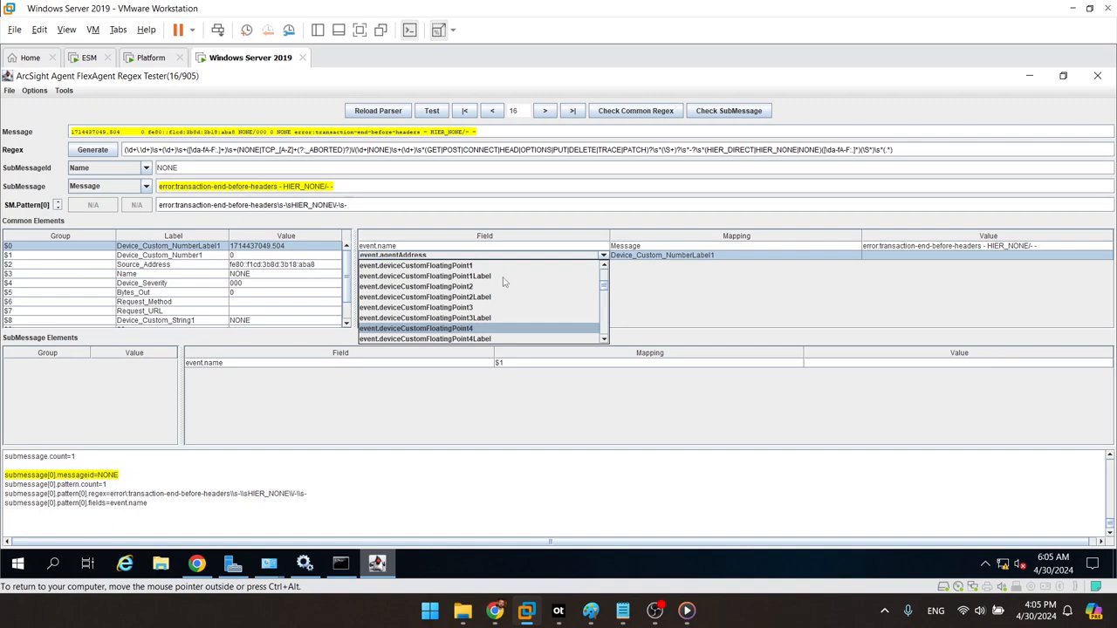
key(Up)
key(Up)
key(Up)
key(Up)
key(Up)
key(Up)
key(Up)
key(Up)
key(Up)
key(Up)
key(Up)
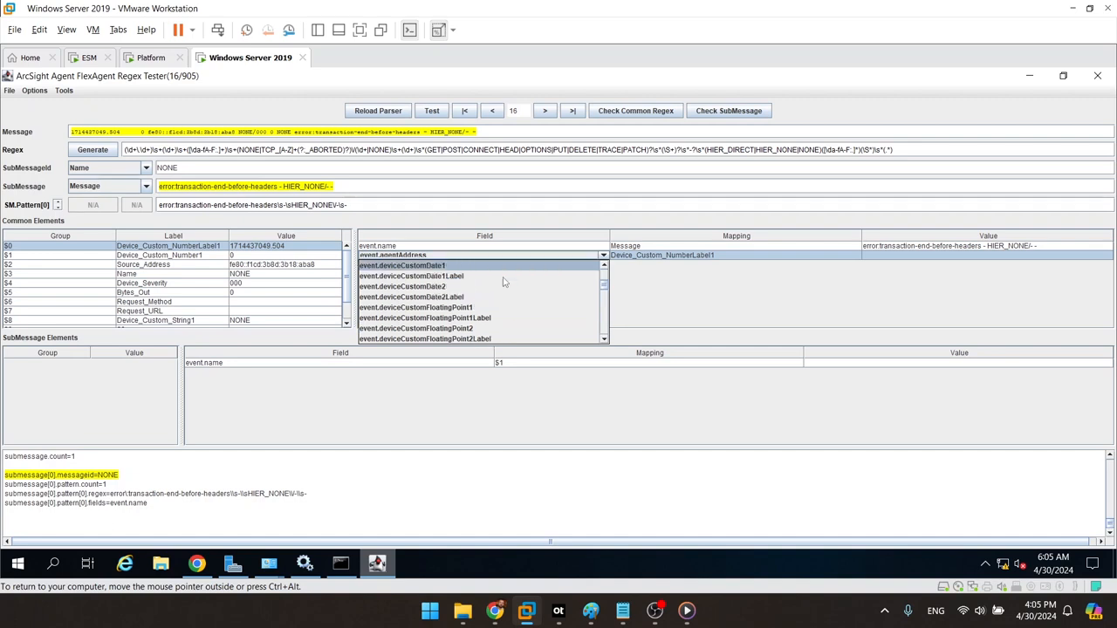
key(Down)
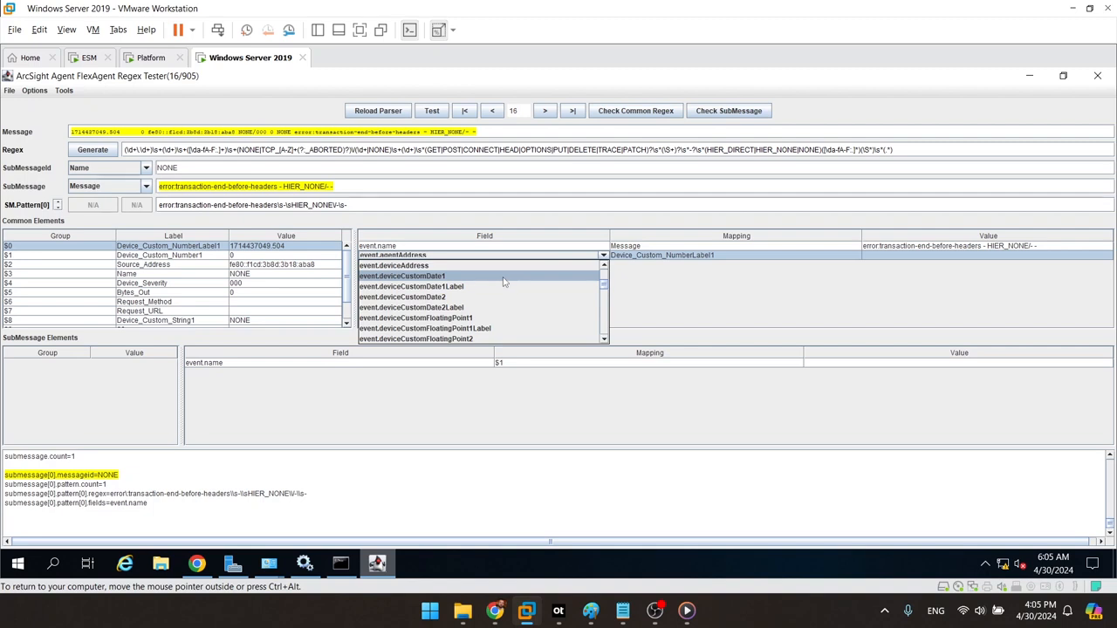
key(Down)
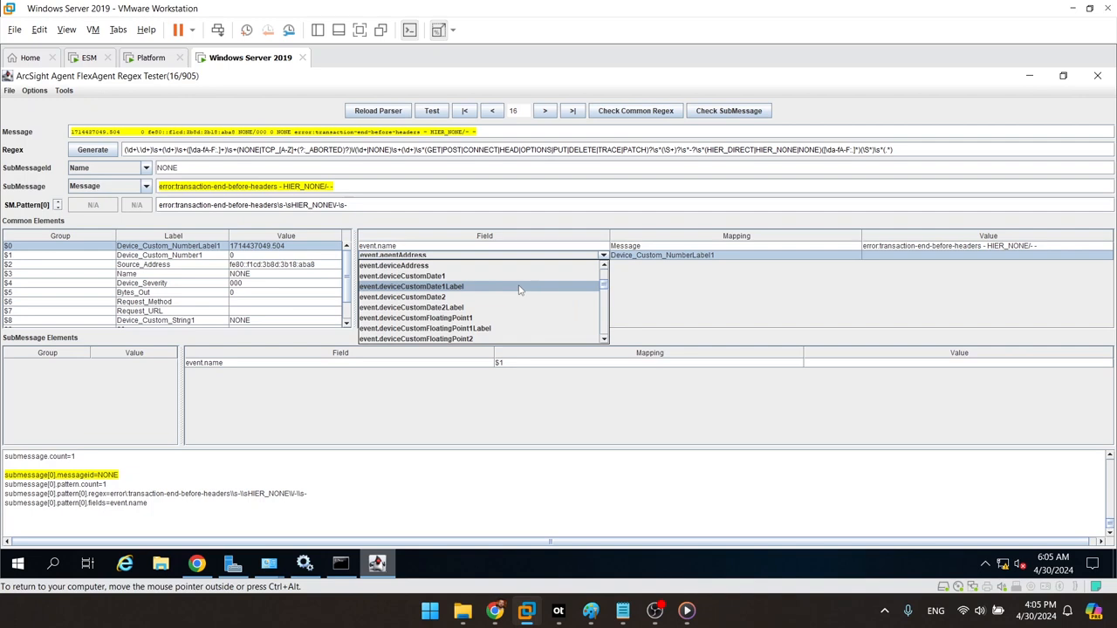
click(518, 289)
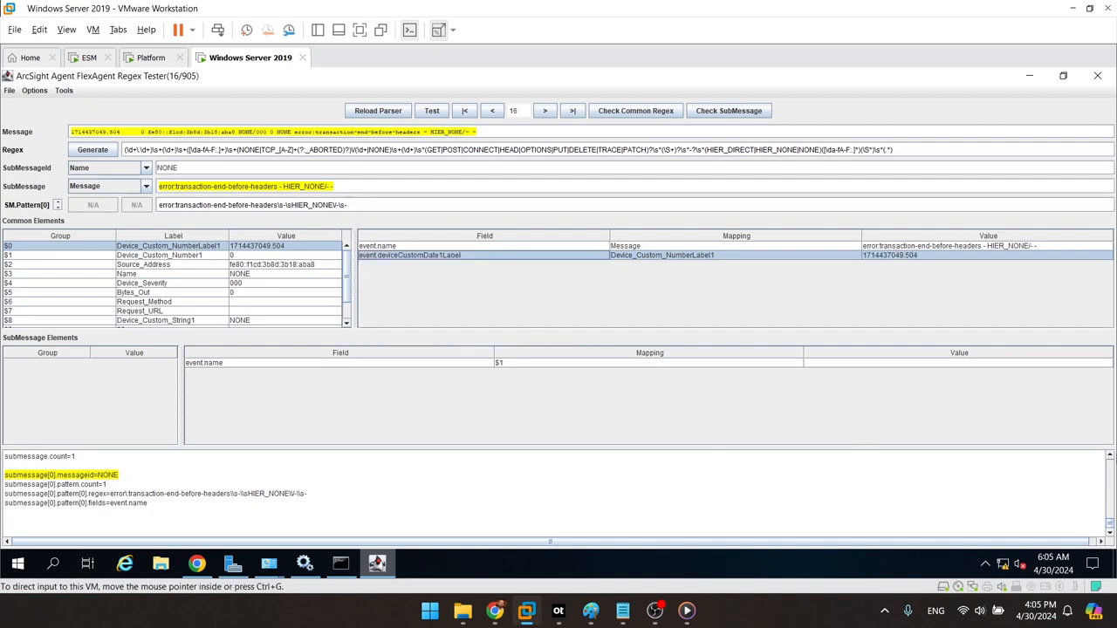
Step: In the config text, change token[0].name from Device_Custom_NumberLabel1 to Device_Custom_Date1Label
scroll(1111, 462, up, 6)
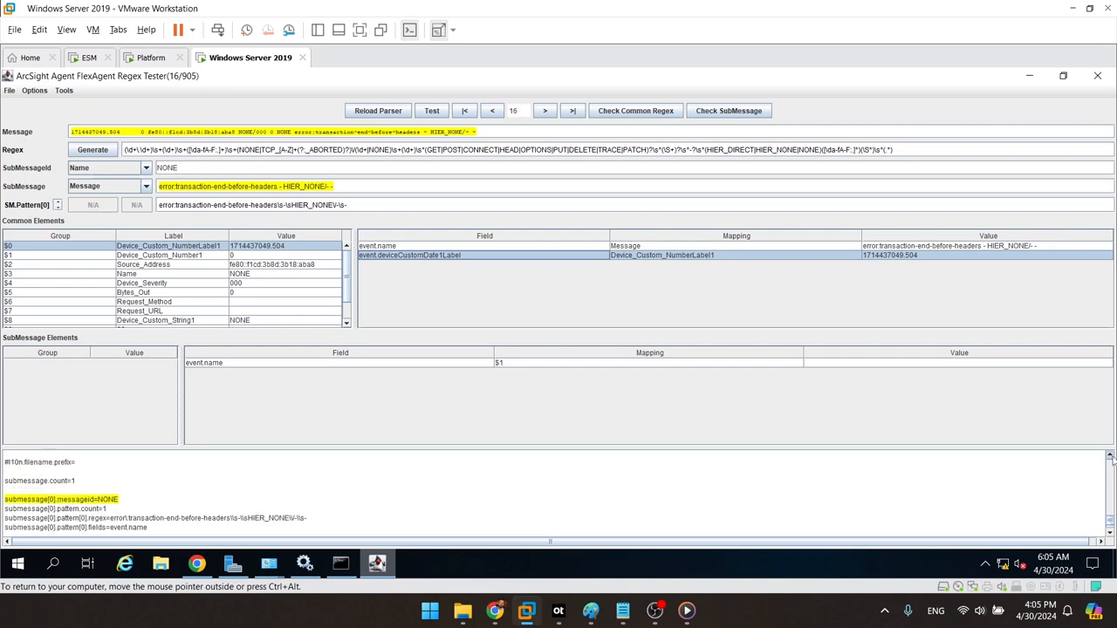
scroll(1113, 462, up, 6)
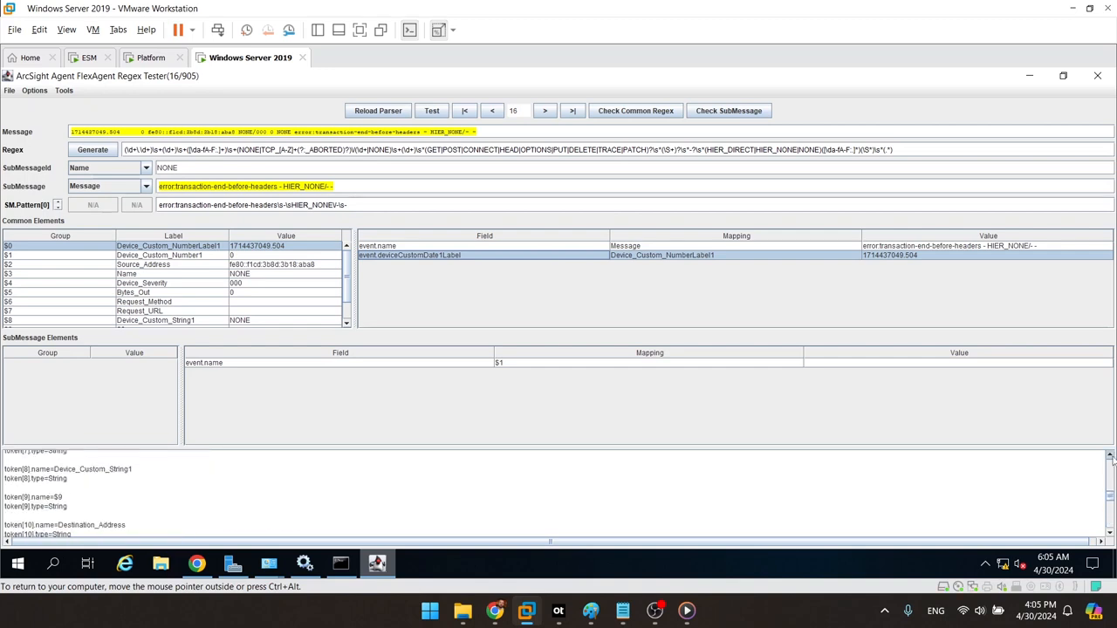
scroll(1113, 462, up, 4)
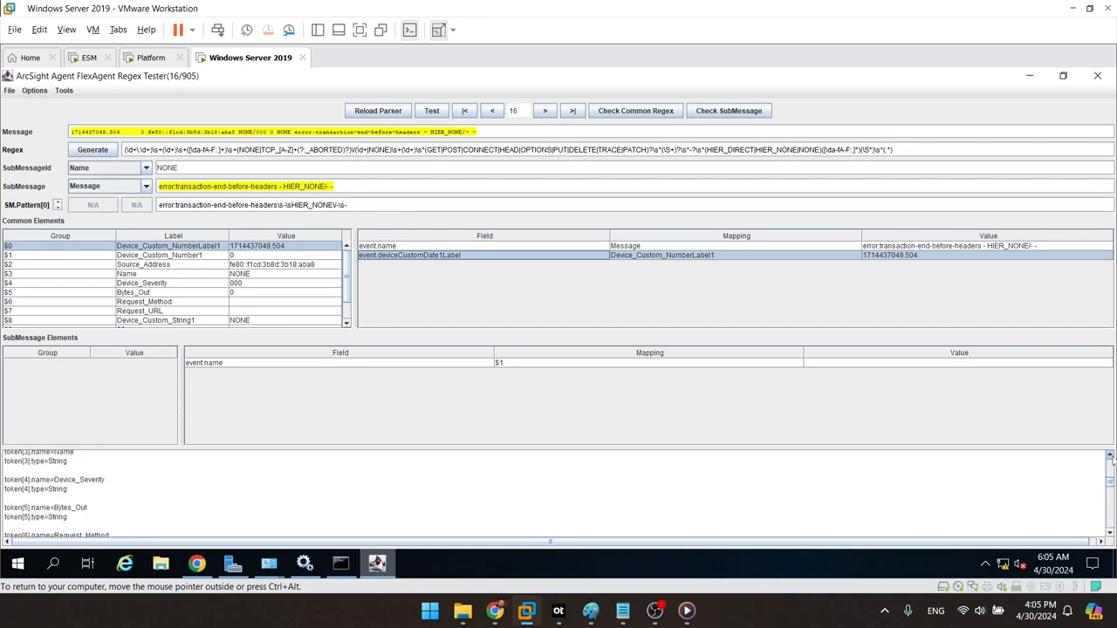
scroll(1112, 460, up, 4)
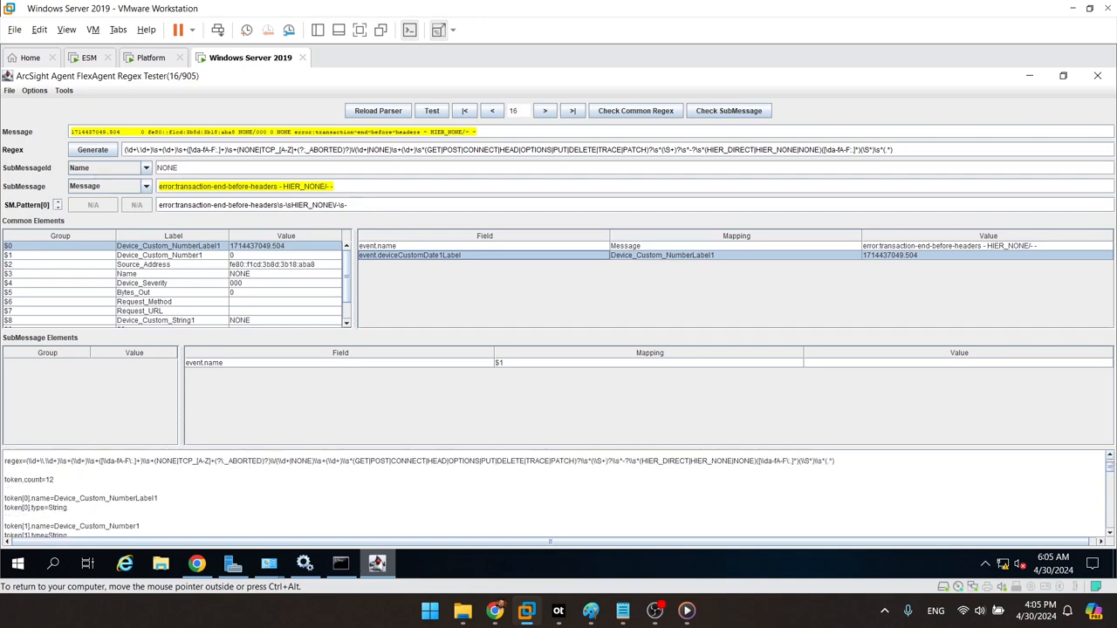
click(69, 508)
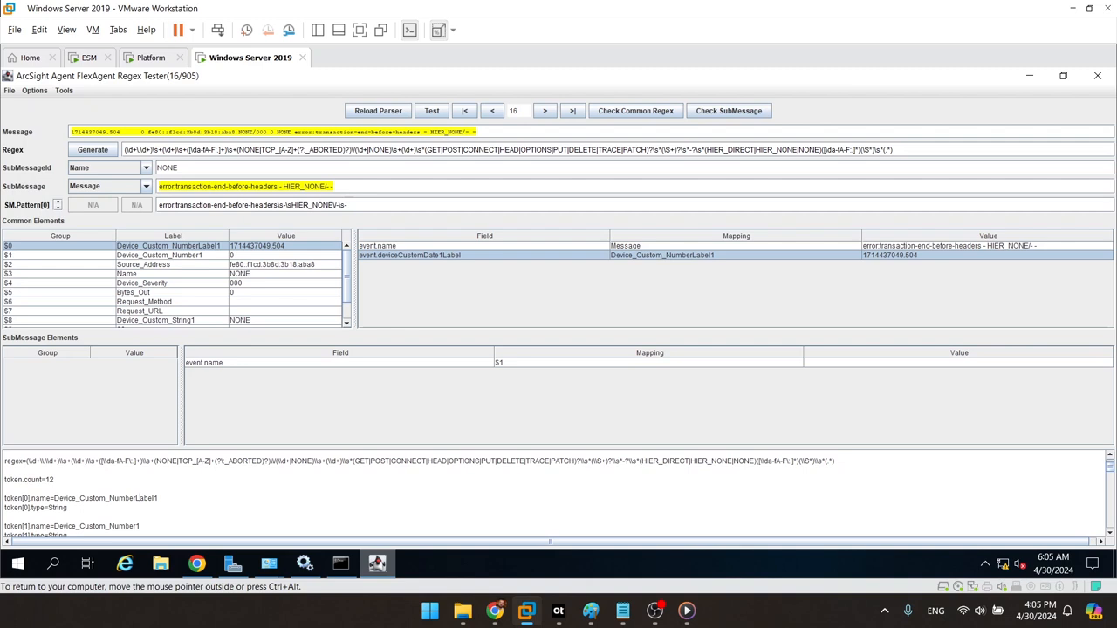
key(BackSpace)
key(BackSpace)
key(BackSpace)
key(BackSpace)
key(BackSpace)
key(BackSpace)
text(Date1)
Step: Select both lines defining token[0] in the configuration text
key(Page_Down)
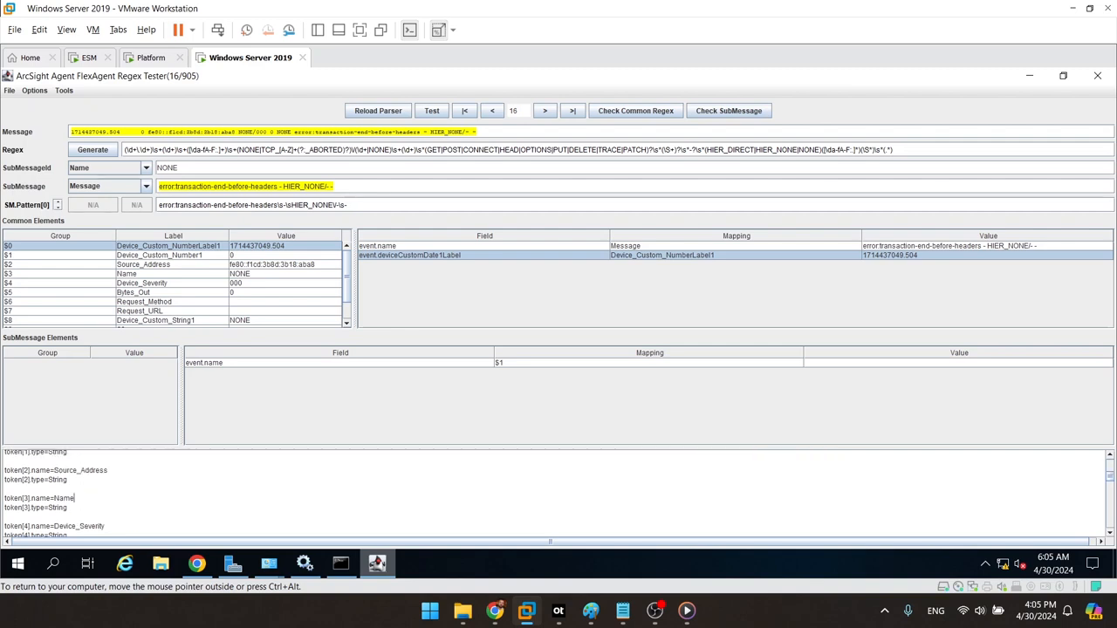
key(Page_Up)
key(Down)
key(Down)
key(Down)
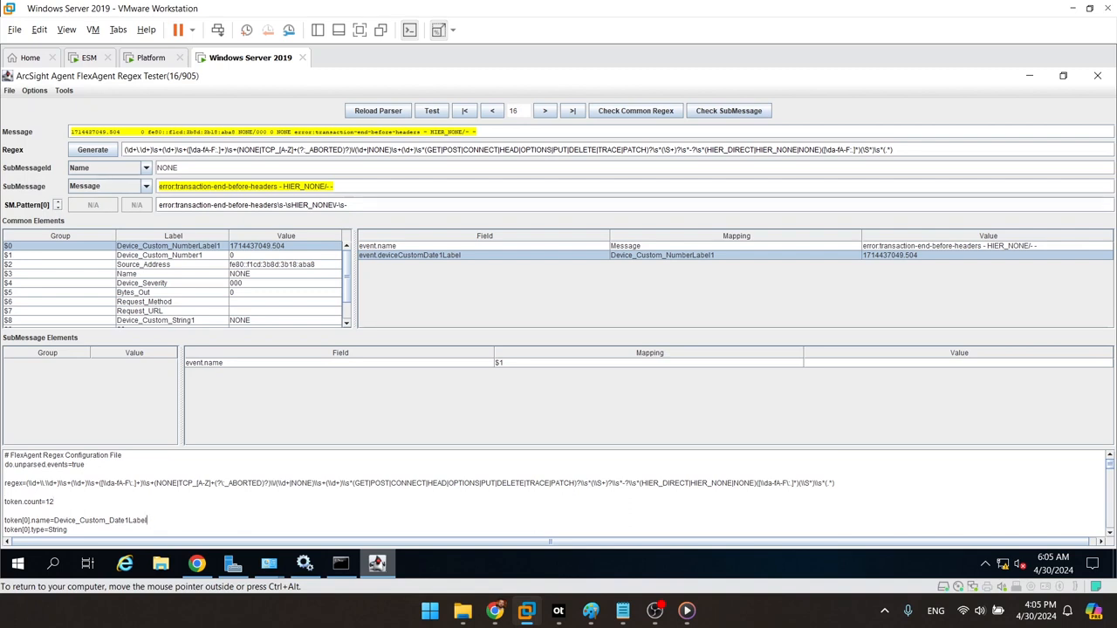
key(Down)
key(shift+Up)
key(shift+Up)
key(Down)
key(Down)
key(Down)
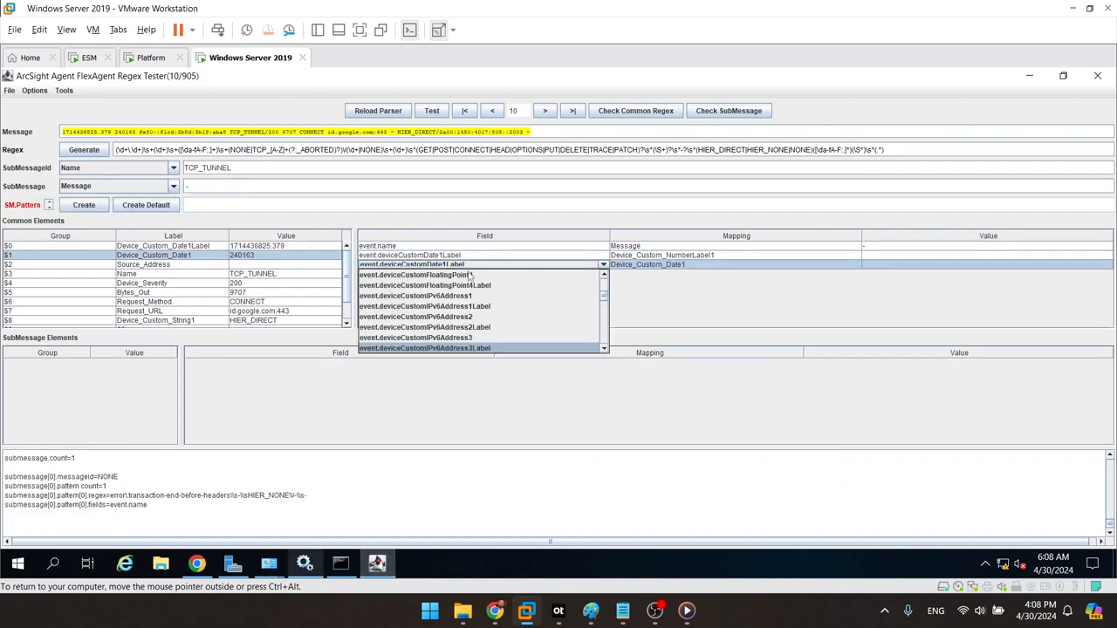
Step: Map Device_Custom_Date1 to event.deviceCustomDate1, keeping the Date1Label mapping, and step through messages
scroll(472, 276, up, 4)
click(468, 275)
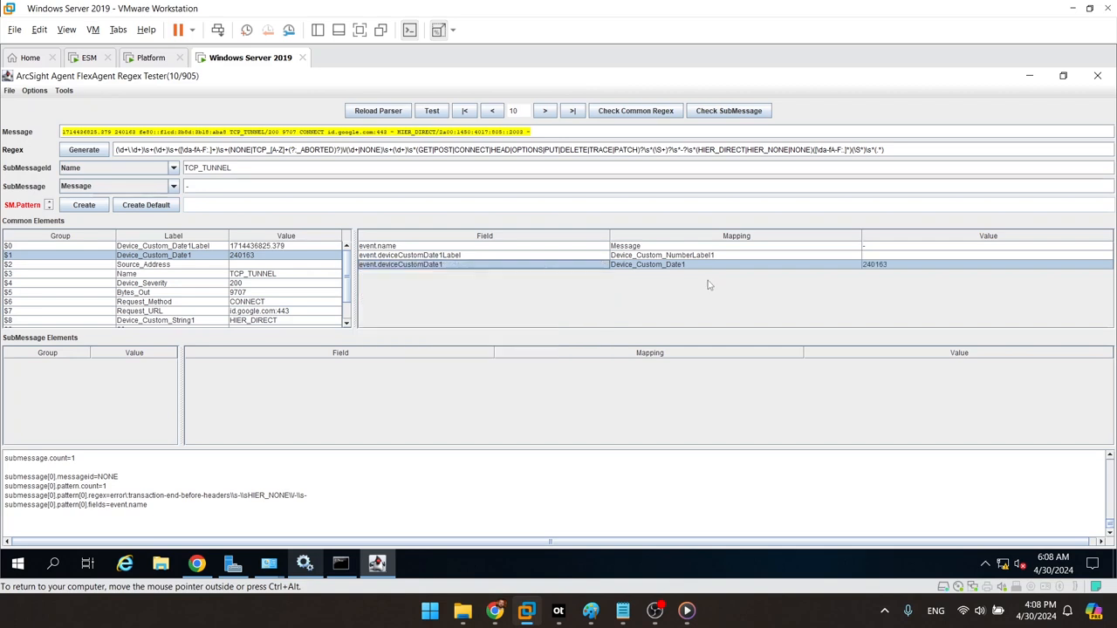
click(459, 255)
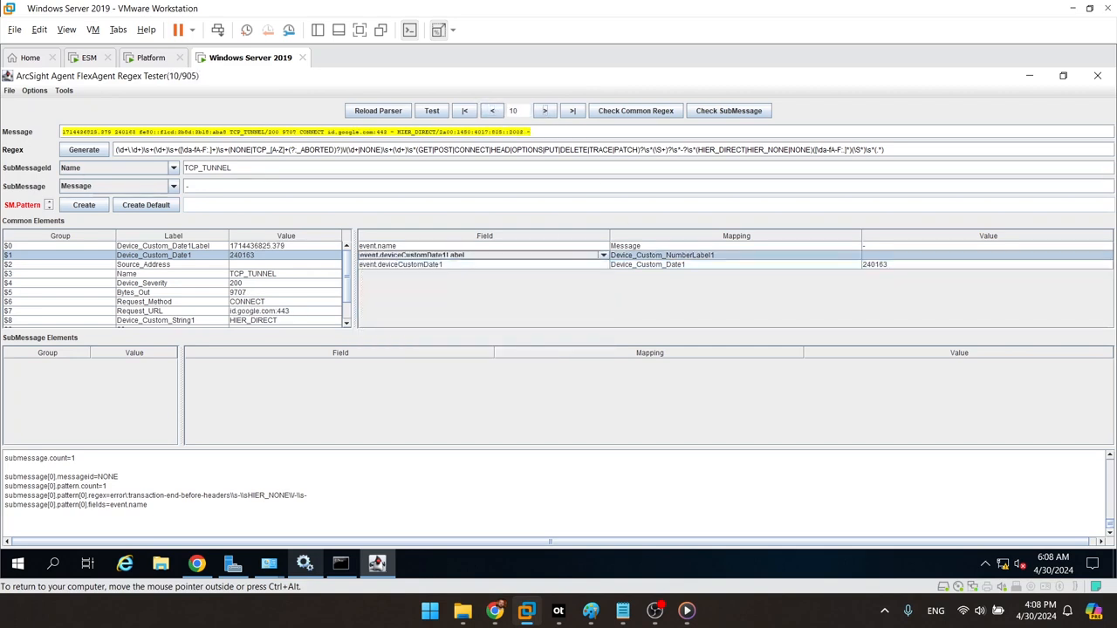
click(544, 110)
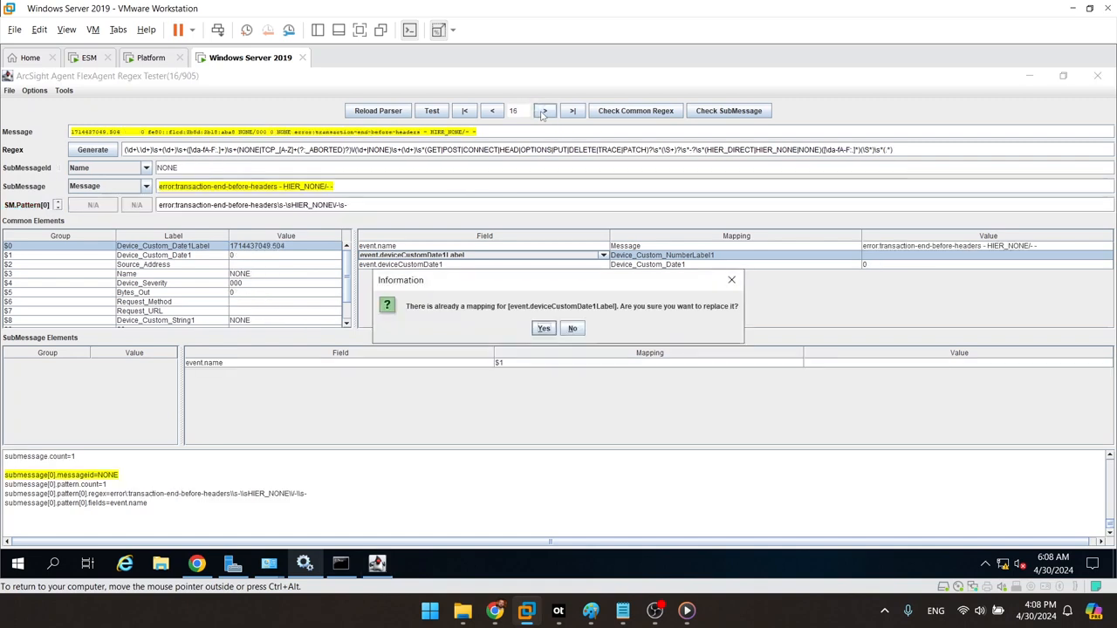
click(573, 329)
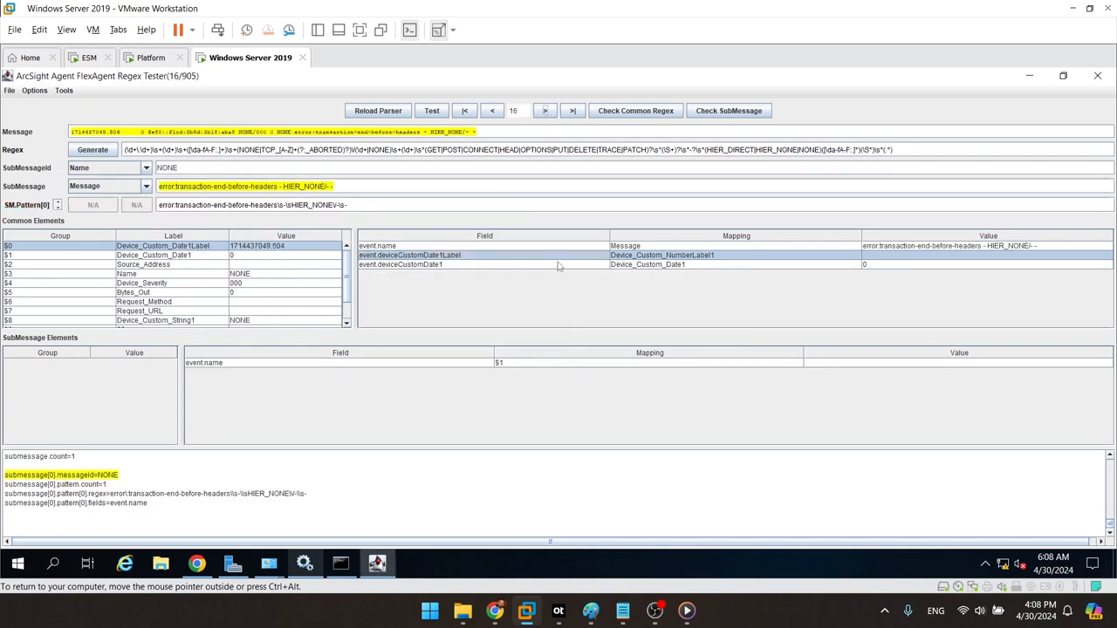
click(493, 111)
click(492, 111)
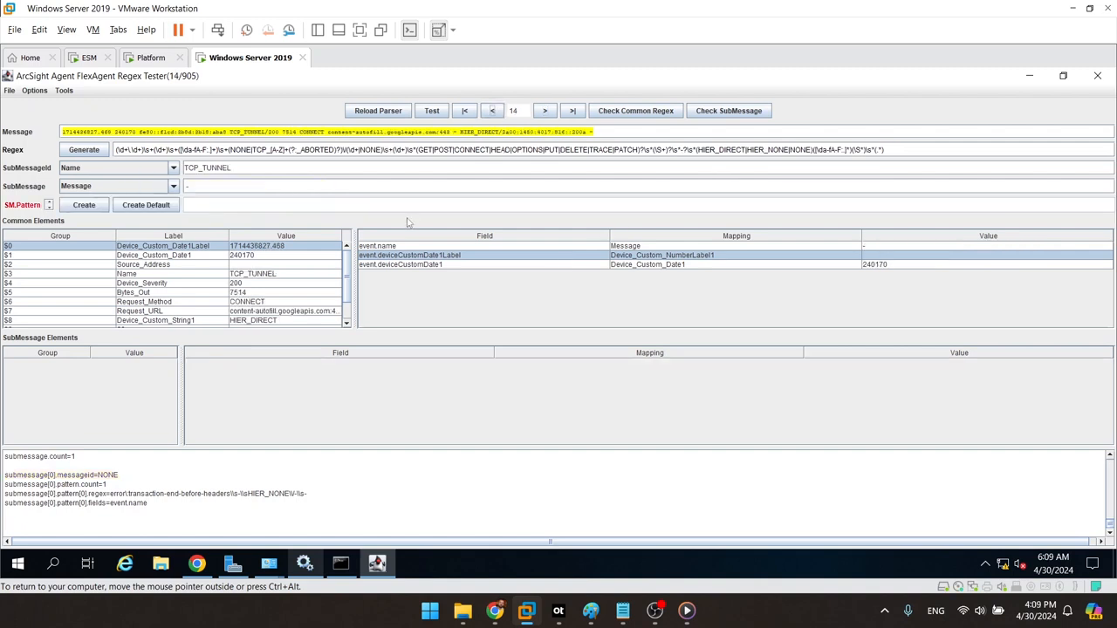
Step: Change token[0].type from String to Integer and load the next log message
key(BackSpace)
key(BackSpace)
key(BackSpace)
key(BackSpace)
key(BackSpace)
key(BackSpace)
text(Integer)
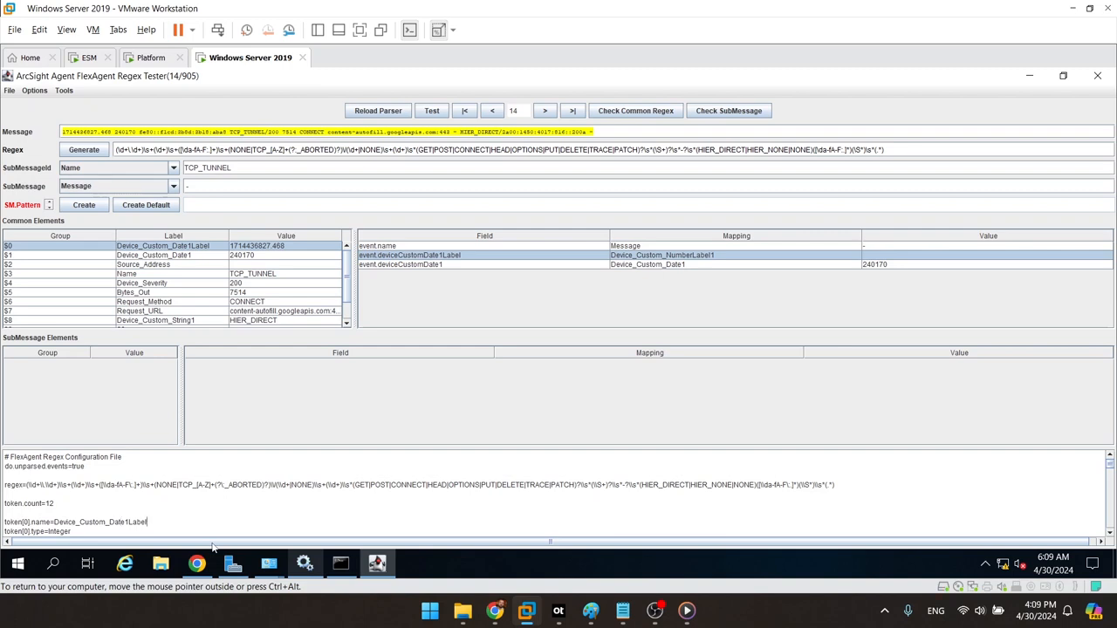
key(Down)
key(Down)
click(544, 111)
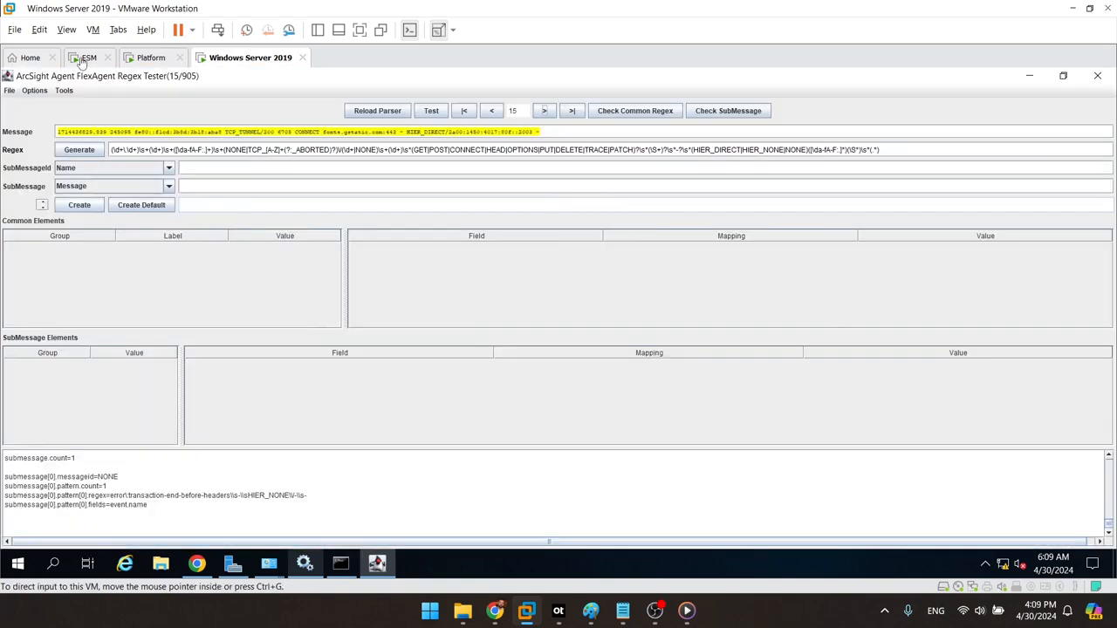
Step: Reopen the testsquid.sdkrfilereader.properties file in the regex tester
click(10, 91)
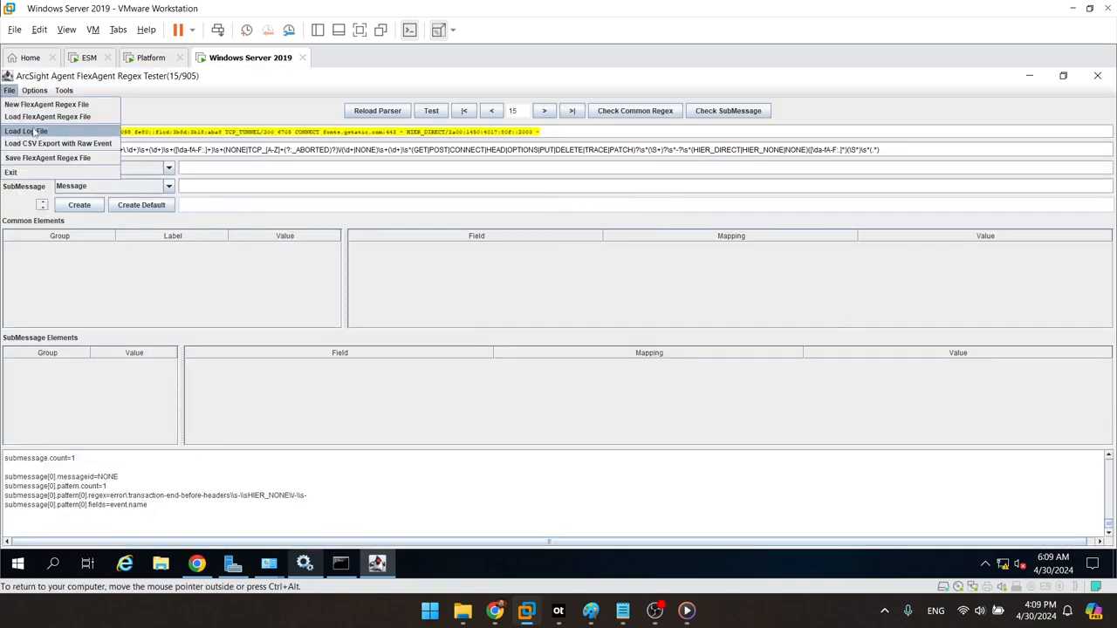
click(87, 117)
click(611, 297)
click(630, 397)
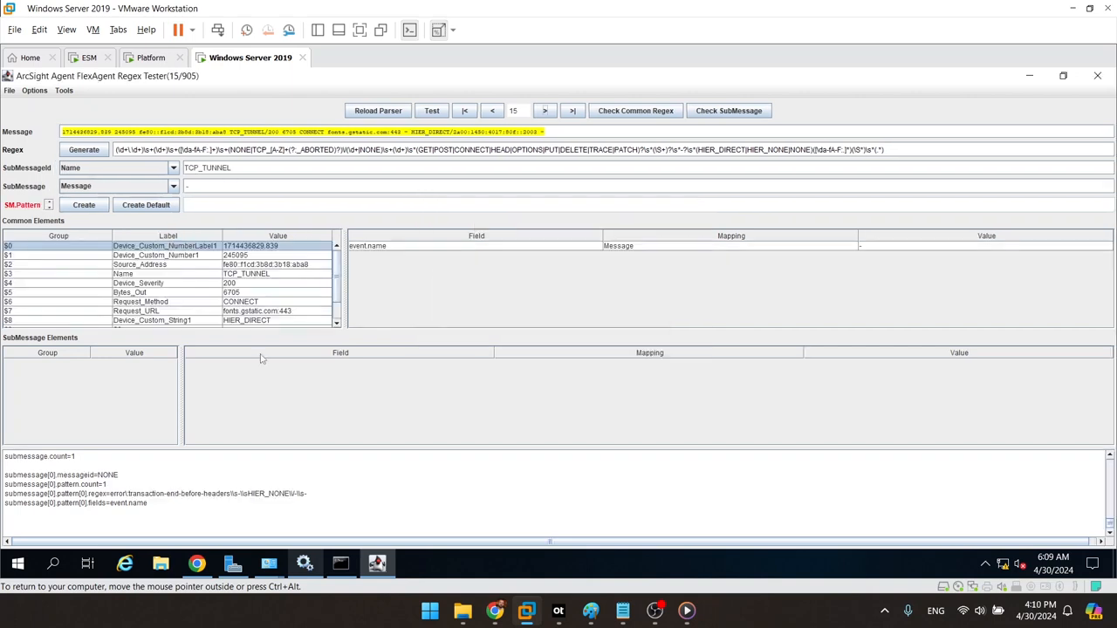
Step: Map Device_Custom_NumberLabel1 to event.deviceCustomNumber1Label
scroll(1111, 472, down, 3)
drag(1111, 468, 1112, 466)
double_click(173, 246)
click(437, 255)
scroll(437, 262, down, 4)
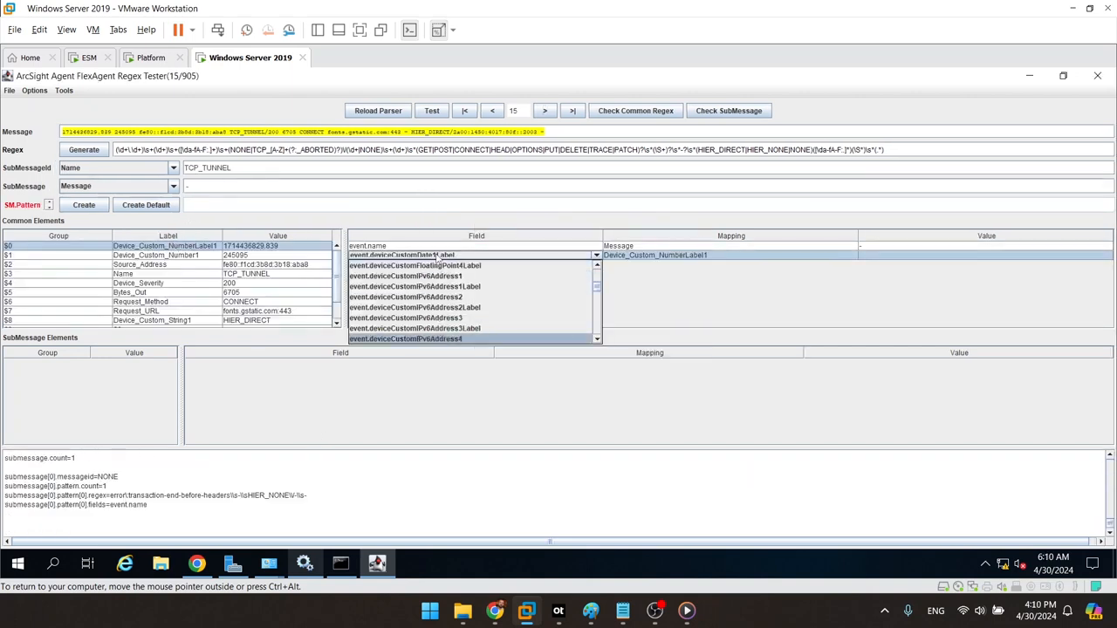
click(439, 265)
Step: Try mapping Device_Custom_Number1 to an event field and dismiss the resulting parser error
click(183, 257)
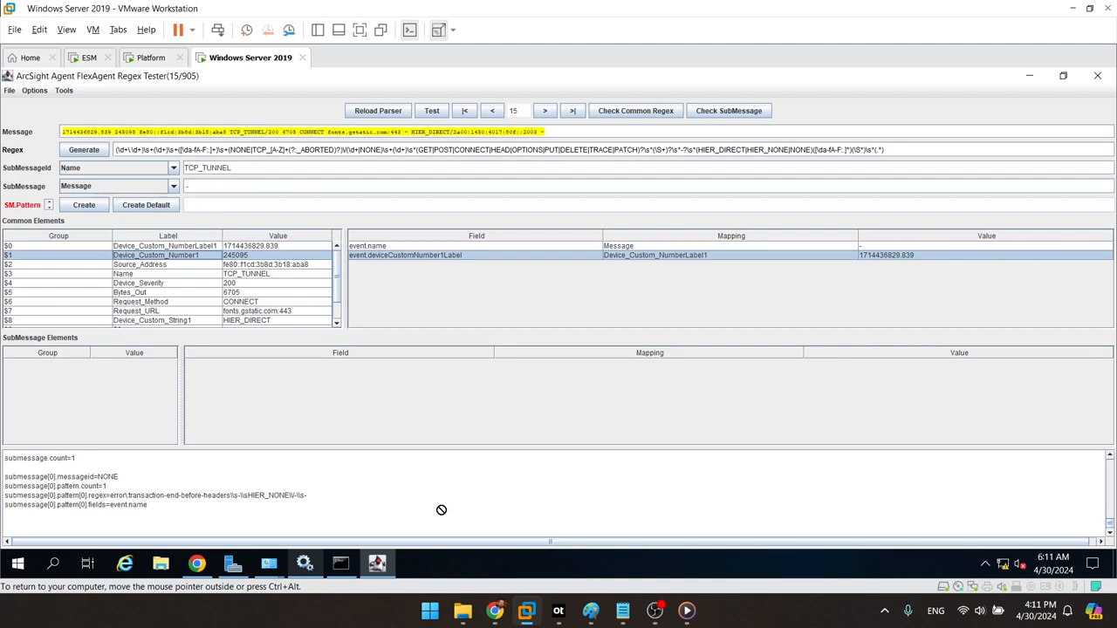
click(381, 557)
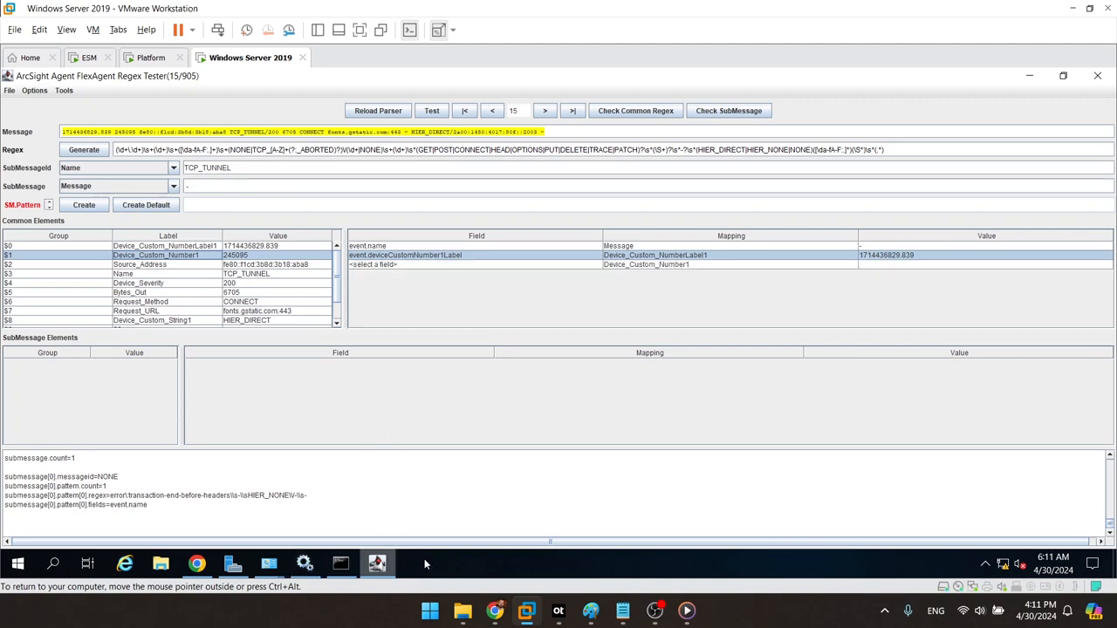
click(253, 264)
click(262, 256)
click(436, 265)
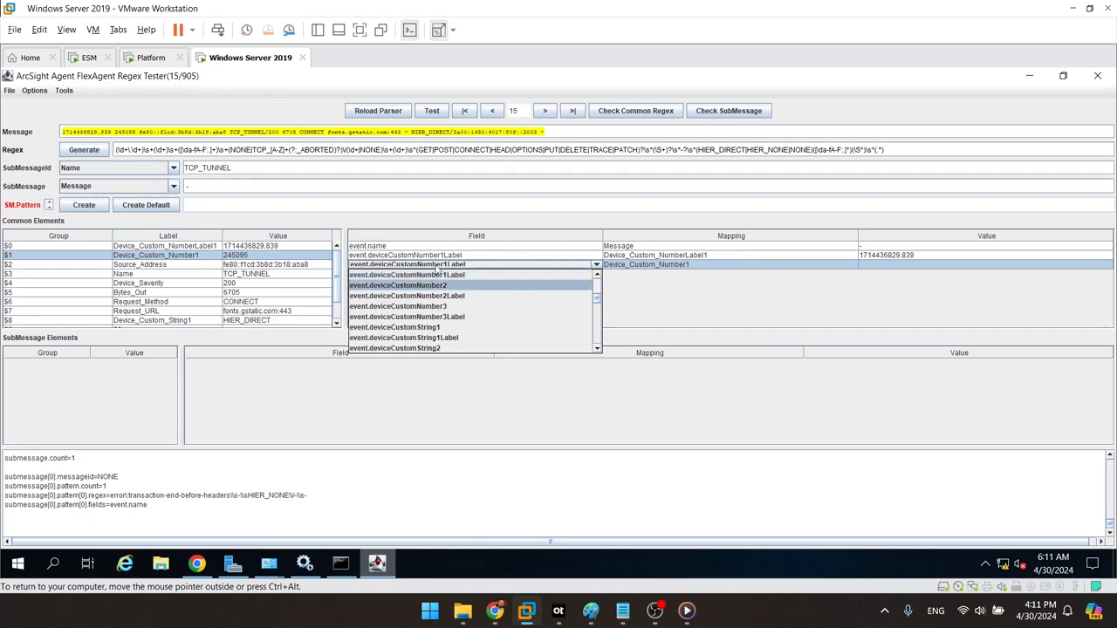
click(595, 329)
click(596, 329)
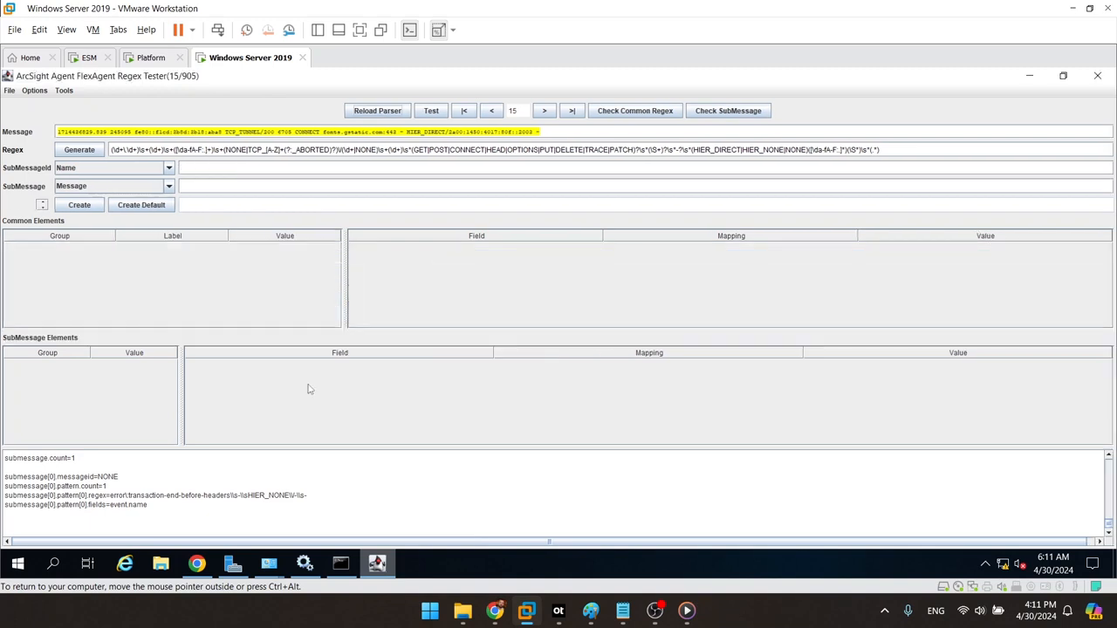
click(10, 91)
Step: Reload the regex file and map Device_Custom_NumberLabel1 to event.deviceCustomNumber1Label
click(86, 117)
double_click(611, 298)
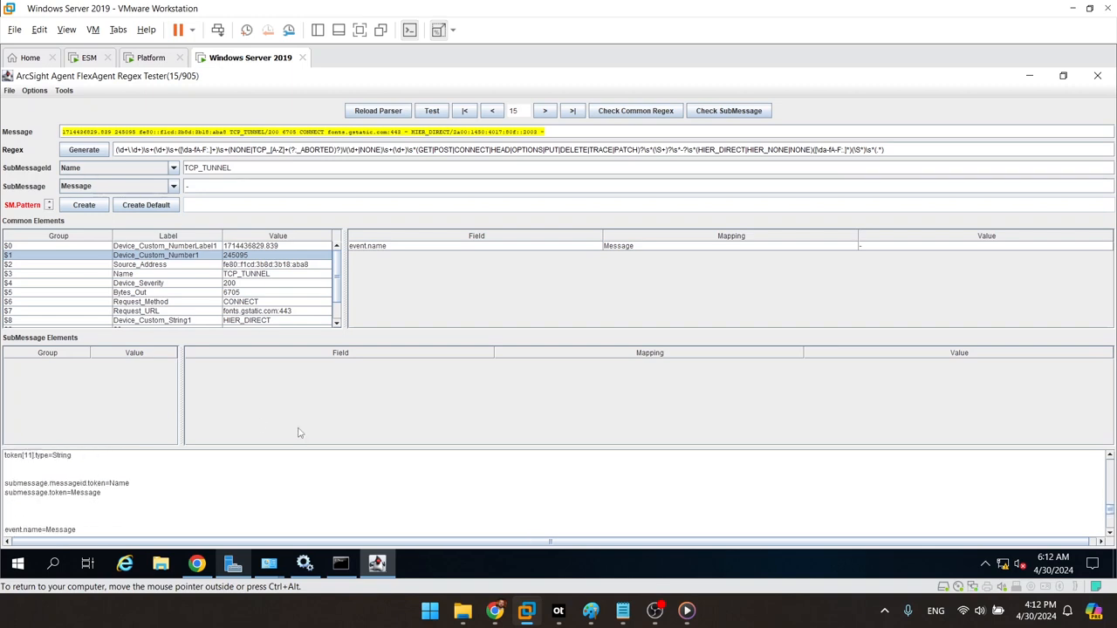
drag(175, 248, 397, 262)
click(421, 255)
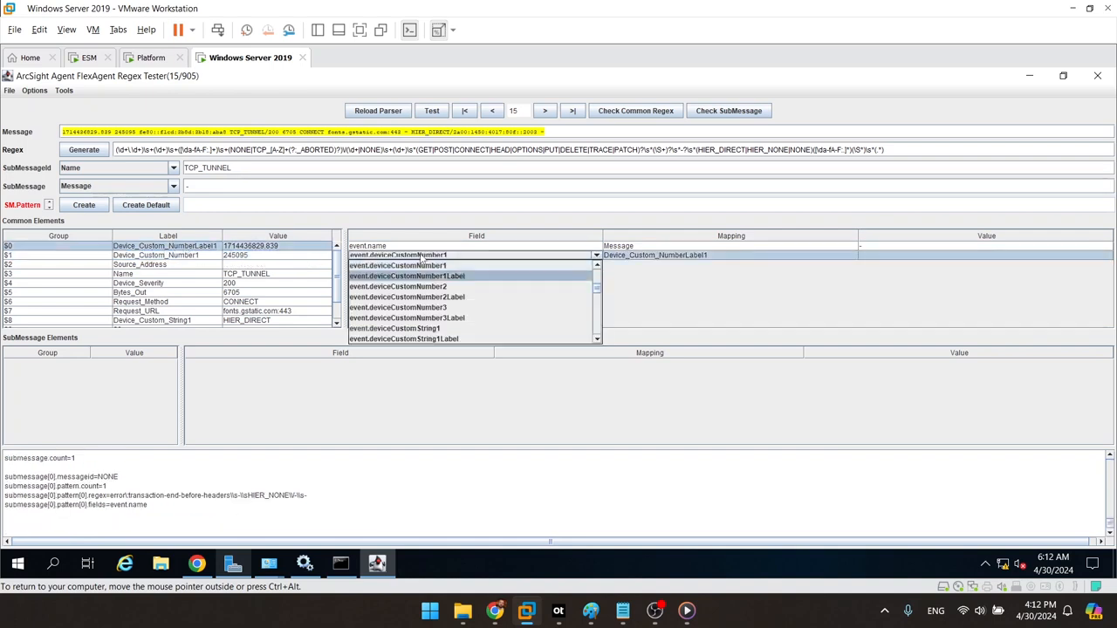
click(501, 275)
Step: Map Device_Custom_Number1 to event.deviceCustomNumber1 and Source_Address to event.sourceAddress
drag(181, 258, 410, 289)
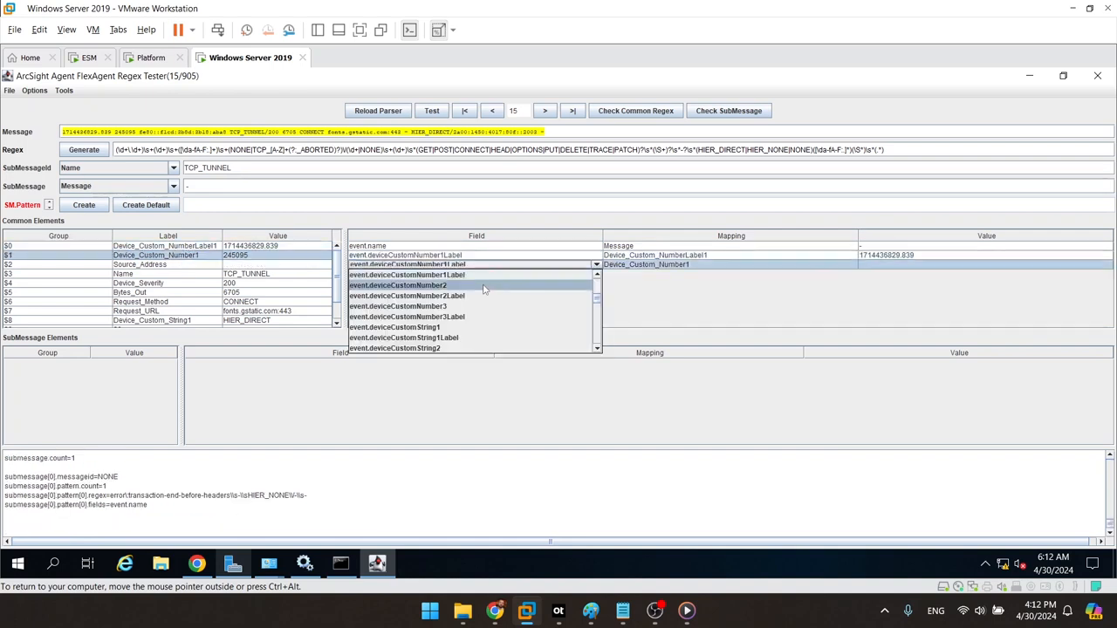
click(514, 274)
drag(191, 268, 417, 298)
click(445, 274)
key(Down)
key(Down)
key(Down)
key(Down)
key(Down)
key(Down)
key(Down)
key(Down)
key(Down)
key(Down)
key(Down)
key(Down)
key(Down)
key(Down)
key(Down)
key(Down)
key(Down)
key(Down)
key(Down)
key(Down)
key(Down)
key(Down)
key(Down)
key(Down)
key(Down)
key(Down)
key(Down)
key(Down)
click(441, 321)
Step: Map Name to event.name, replacing the old mapping, and Device_Severity to event.deviceSeverity
click(148, 275)
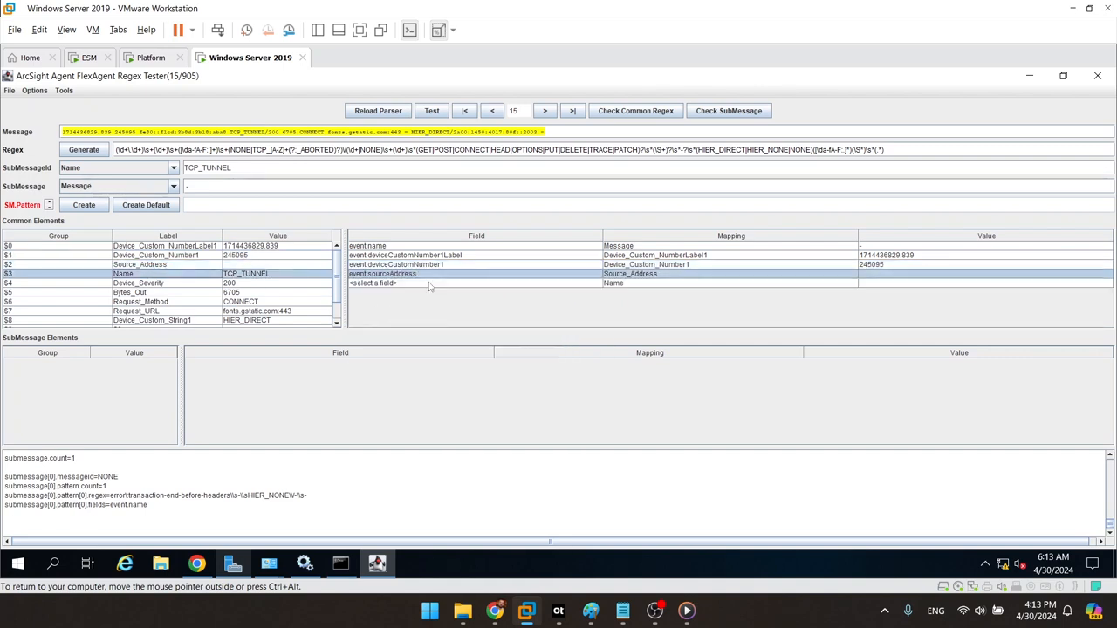
click(429, 284)
scroll(429, 283, down, 4)
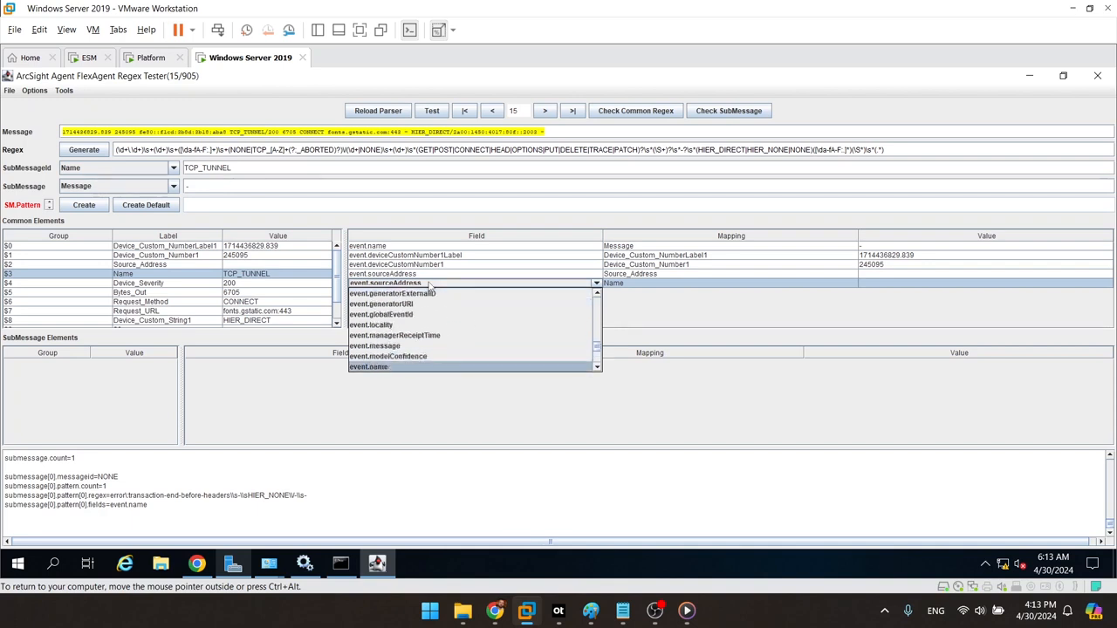
click(405, 369)
click(544, 330)
click(138, 283)
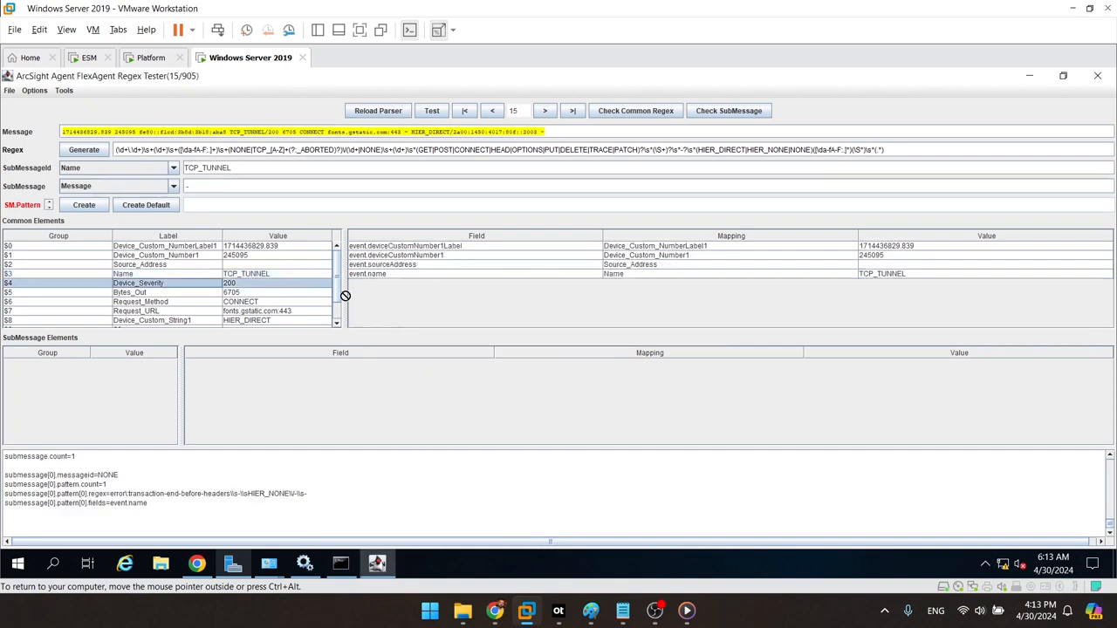
click(408, 284)
scroll(408, 287, down, 3)
scroll(408, 287, up, 3)
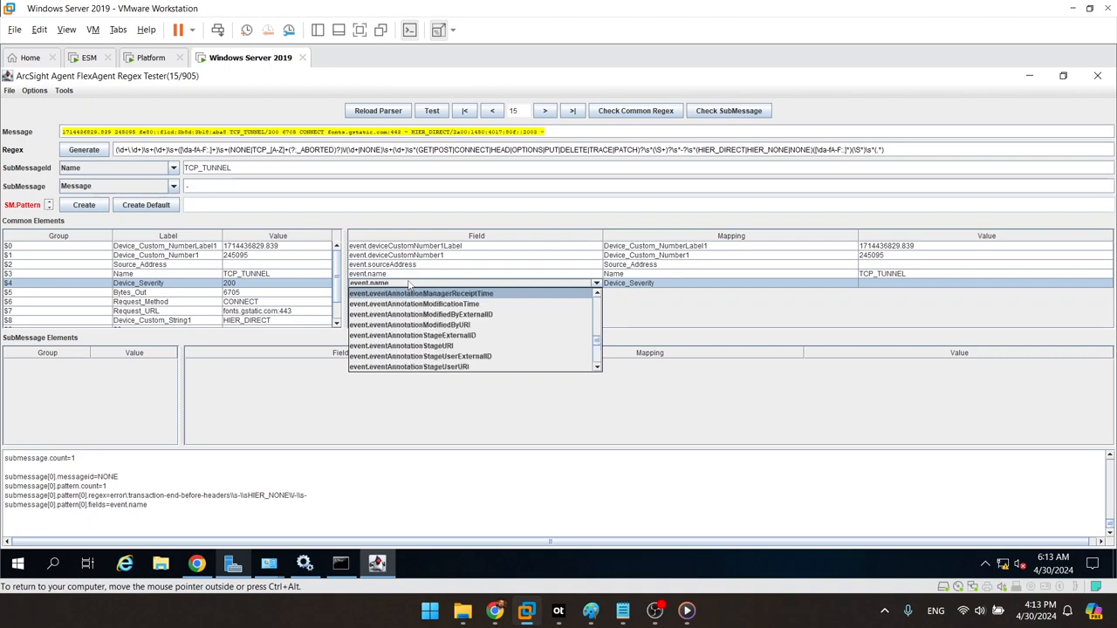
scroll(408, 286, up, 10)
click(401, 367)
Step: Map Bytes_Out, Request_Method and Request_URL to event.bytesOut, event.requestMethod and event.requestUrl
click(295, 292)
click(406, 293)
scroll(423, 331, up, 5)
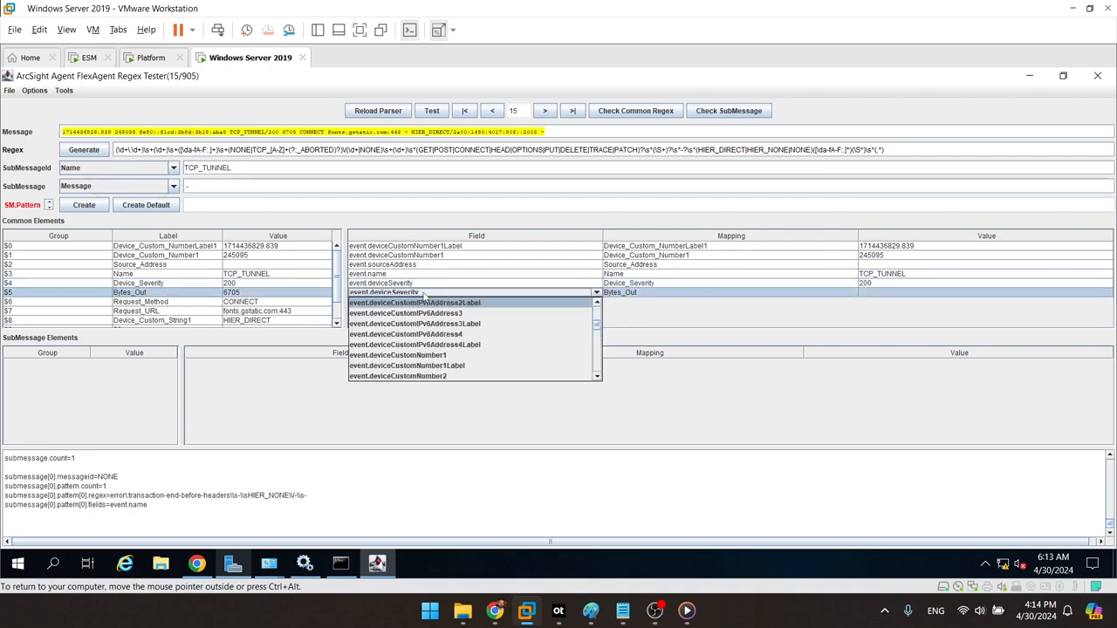
click(471, 376)
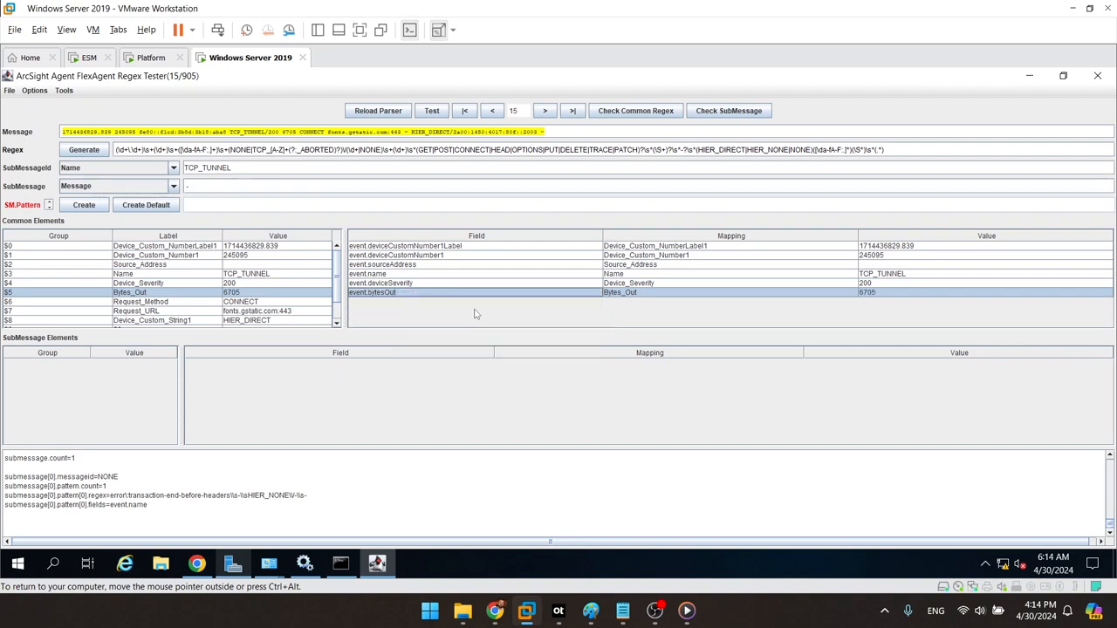
click(164, 305)
click(424, 302)
scroll(437, 333, down, 8)
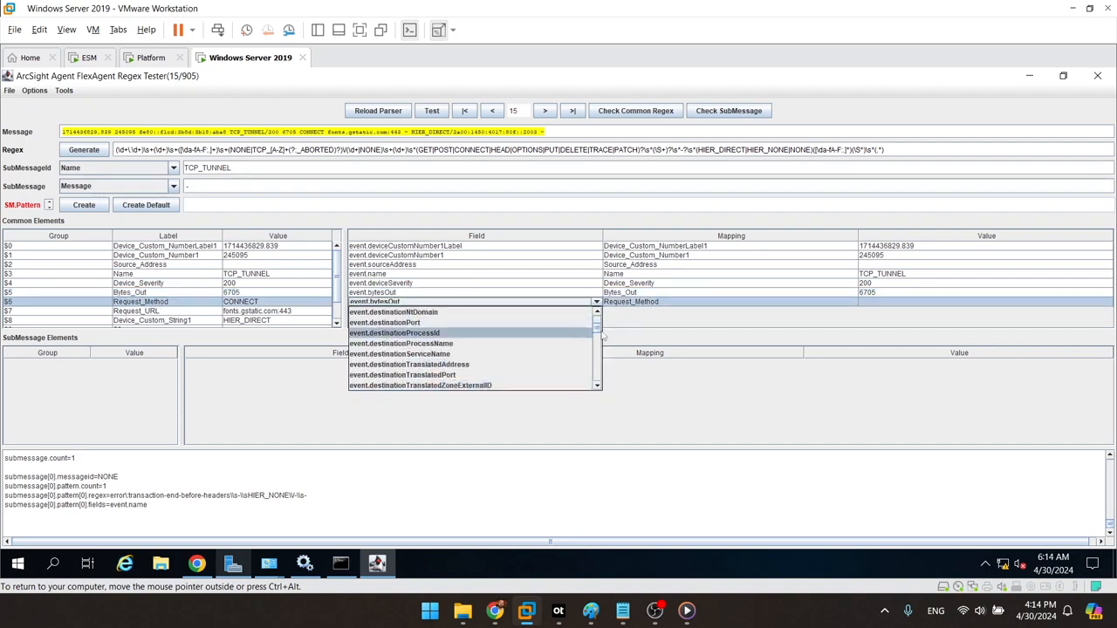
drag(597, 333, 592, 372)
scroll(498, 380, down, 4)
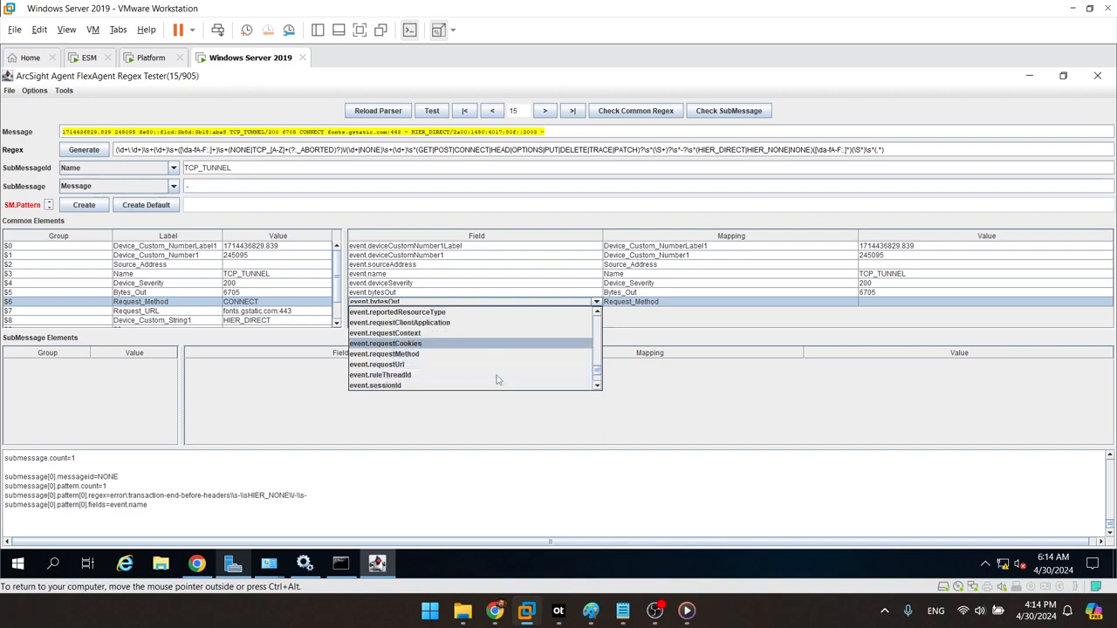
click(472, 353)
click(164, 311)
click(425, 312)
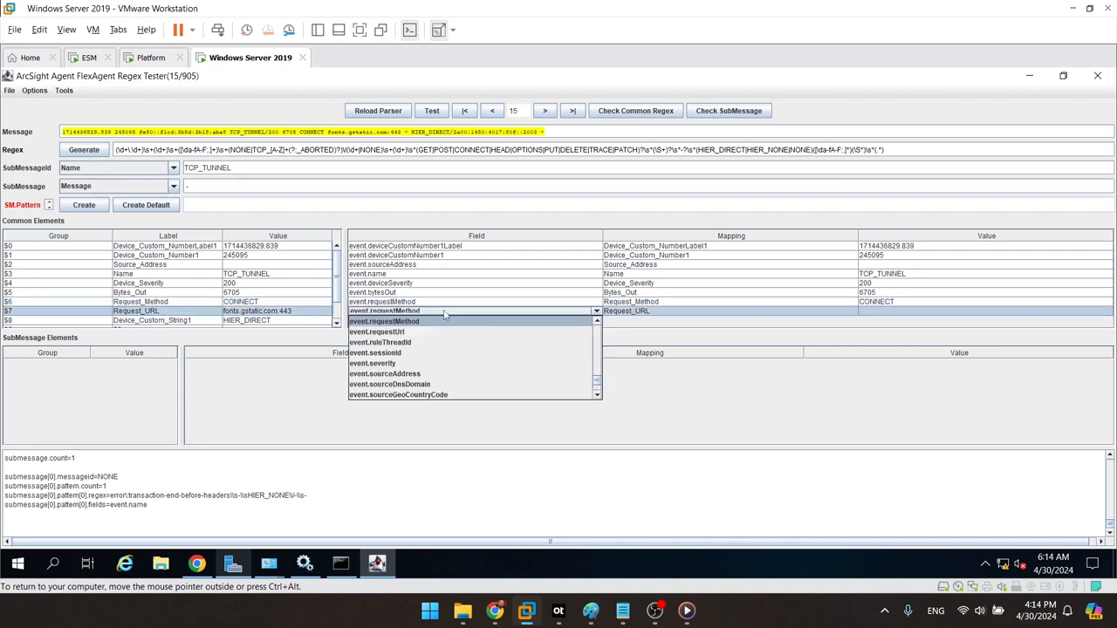
click(449, 331)
Step: Map Device_Custom_String1 to event.deviceCustomString1 and Destination_Address to event.destinationAddress
click(248, 320)
click(410, 320)
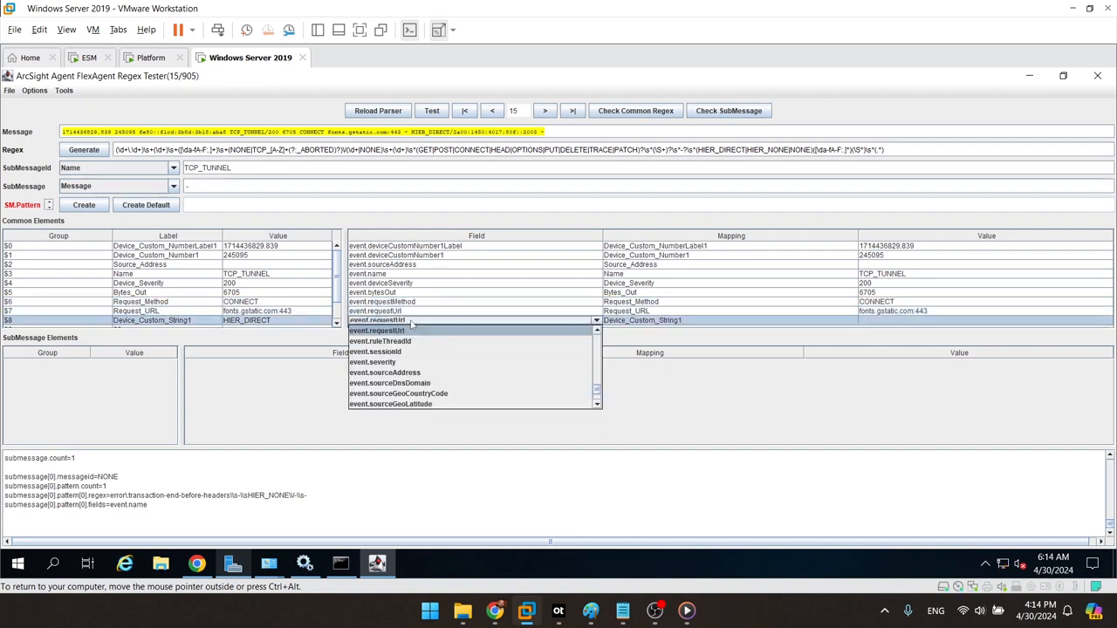
scroll(410, 325, down, 5)
click(599, 352)
click(489, 351)
click(338, 323)
click(336, 323)
click(179, 313)
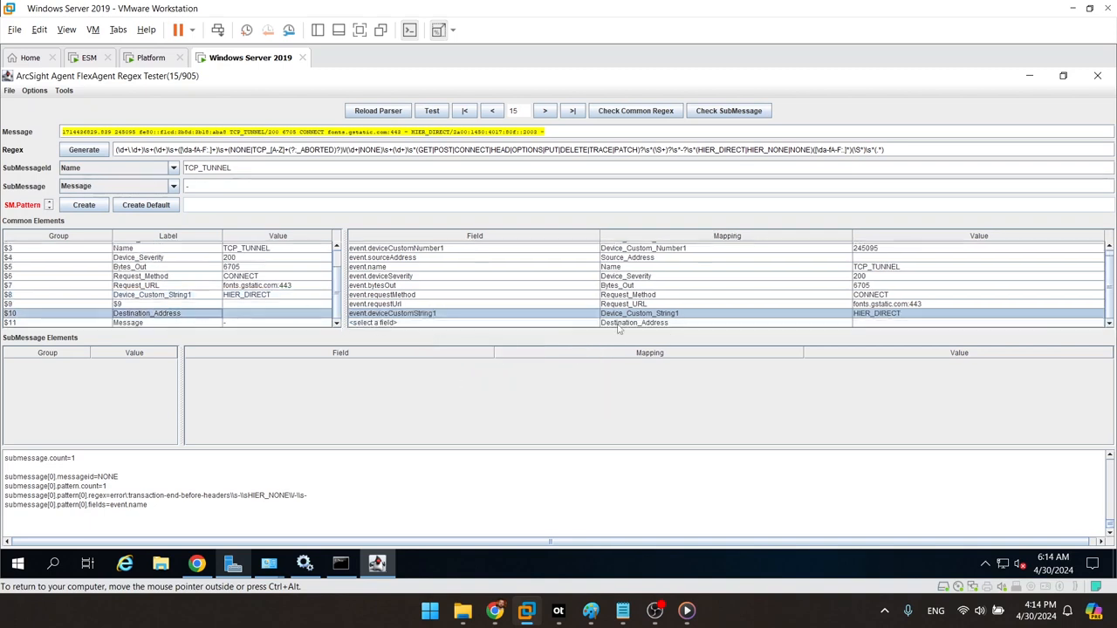
click(579, 323)
scroll(578, 325, up, 15)
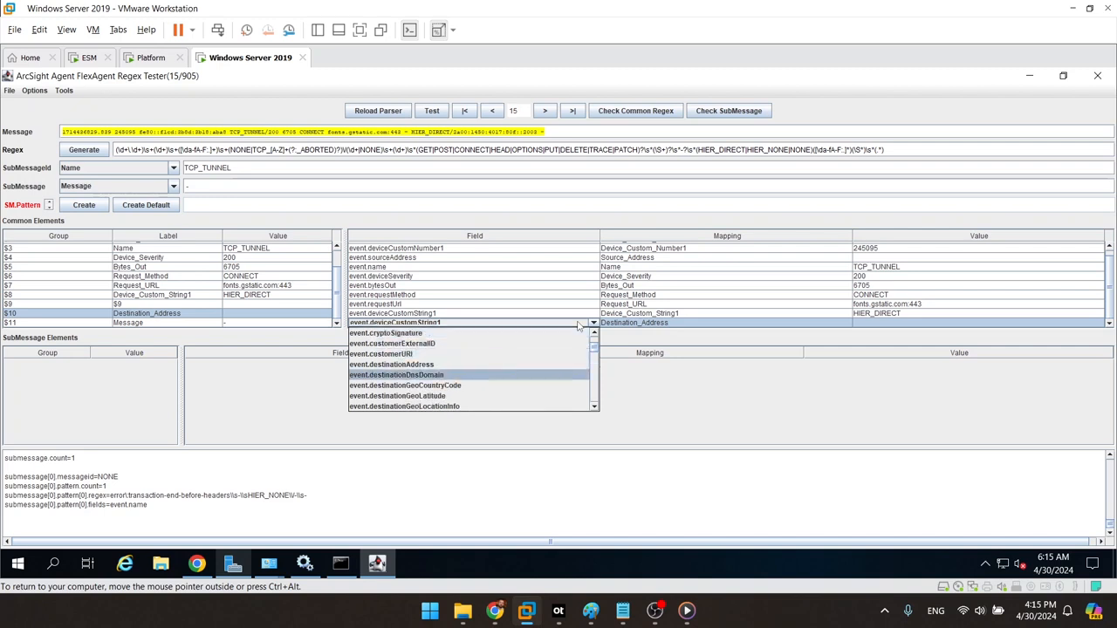
click(439, 365)
Step: Map the Message token to event.message
click(166, 323)
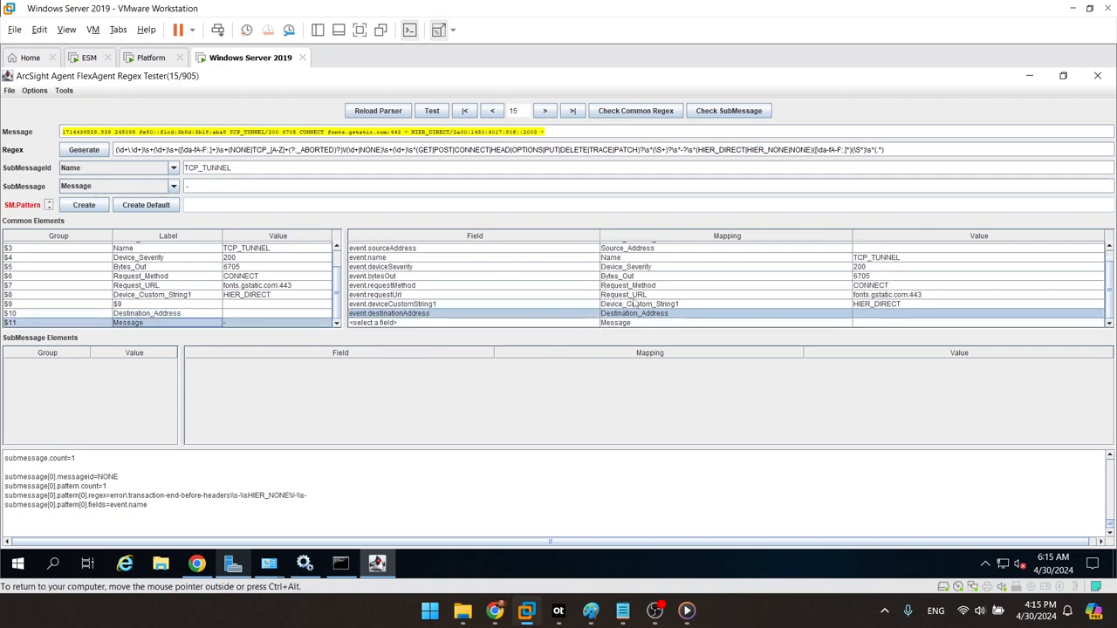
click(578, 323)
scroll(579, 326, down, 20)
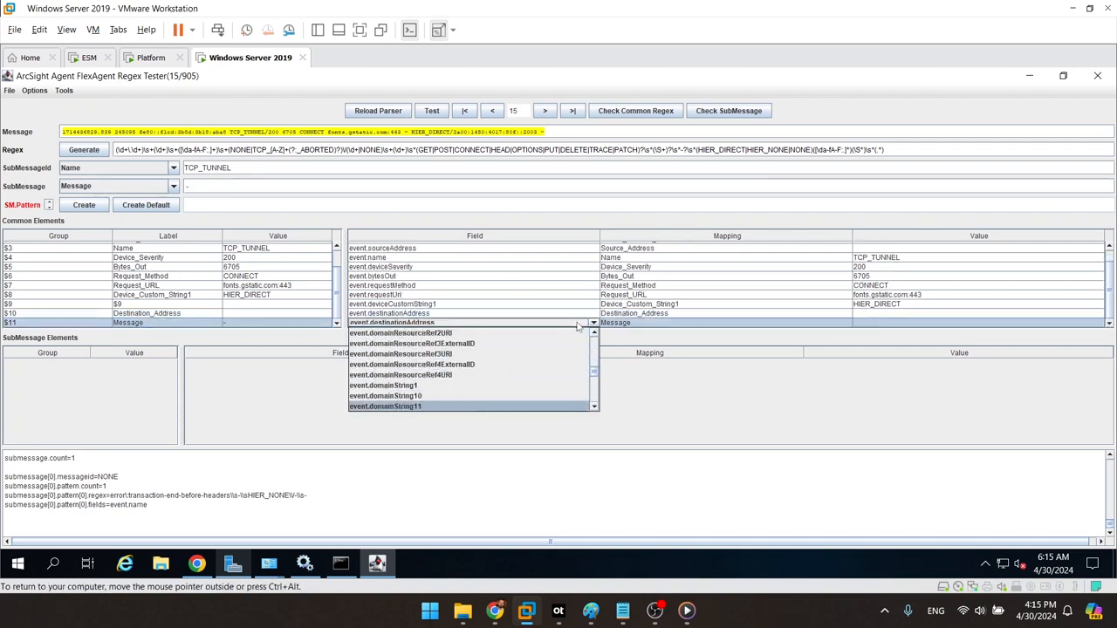
scroll(578, 326, down, 15)
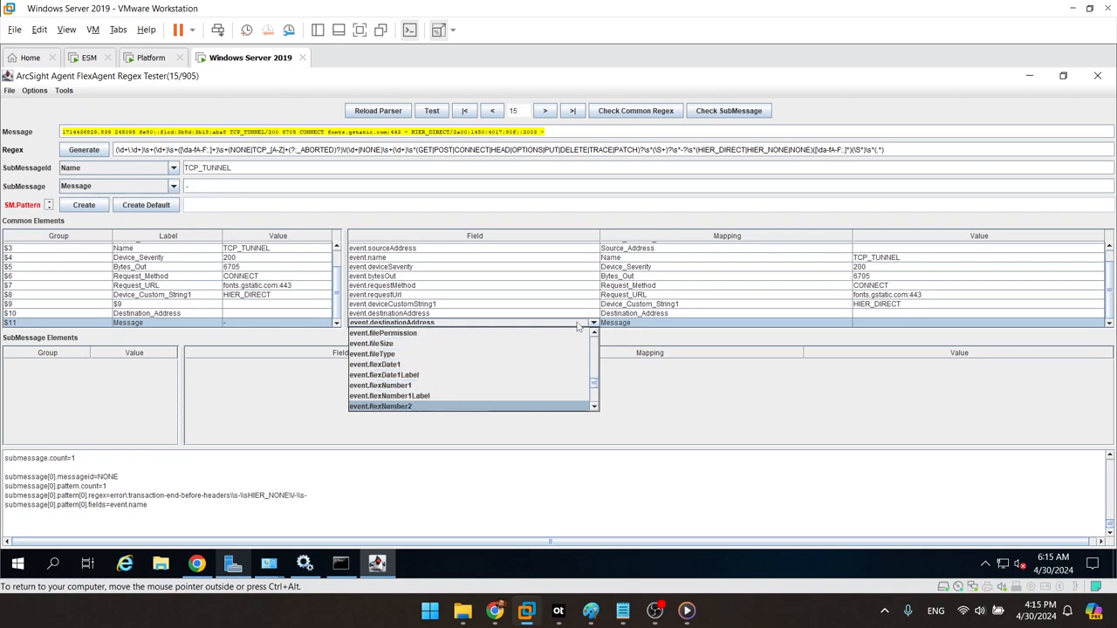
scroll(578, 326, down, 15)
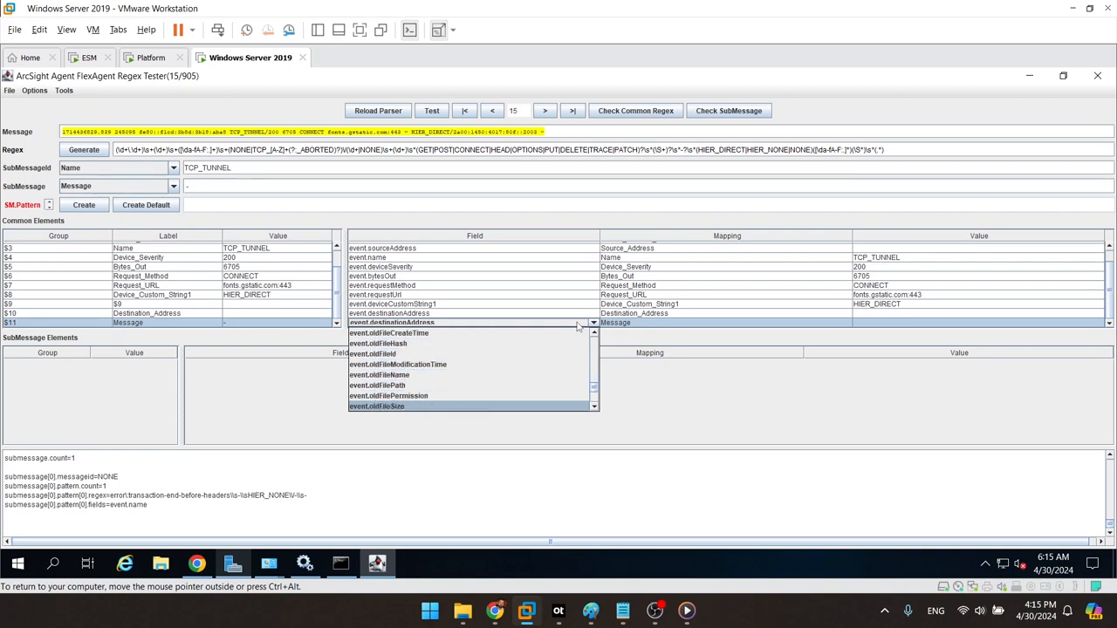
scroll(579, 325, up, 1)
scroll(579, 326, up, 14)
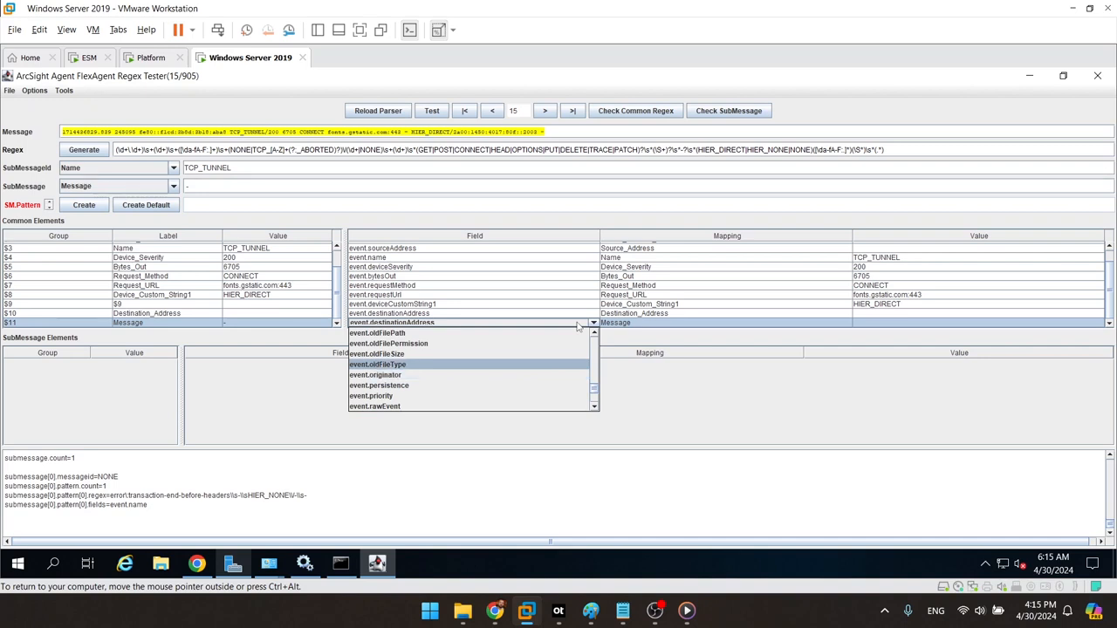
scroll(578, 326, down, 1)
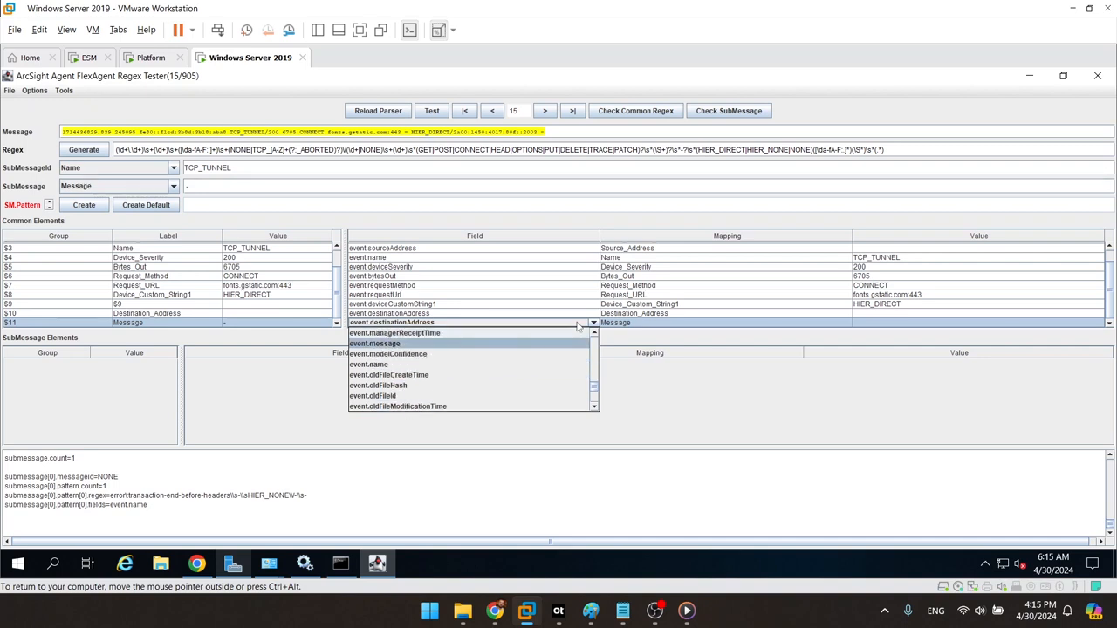
click(390, 346)
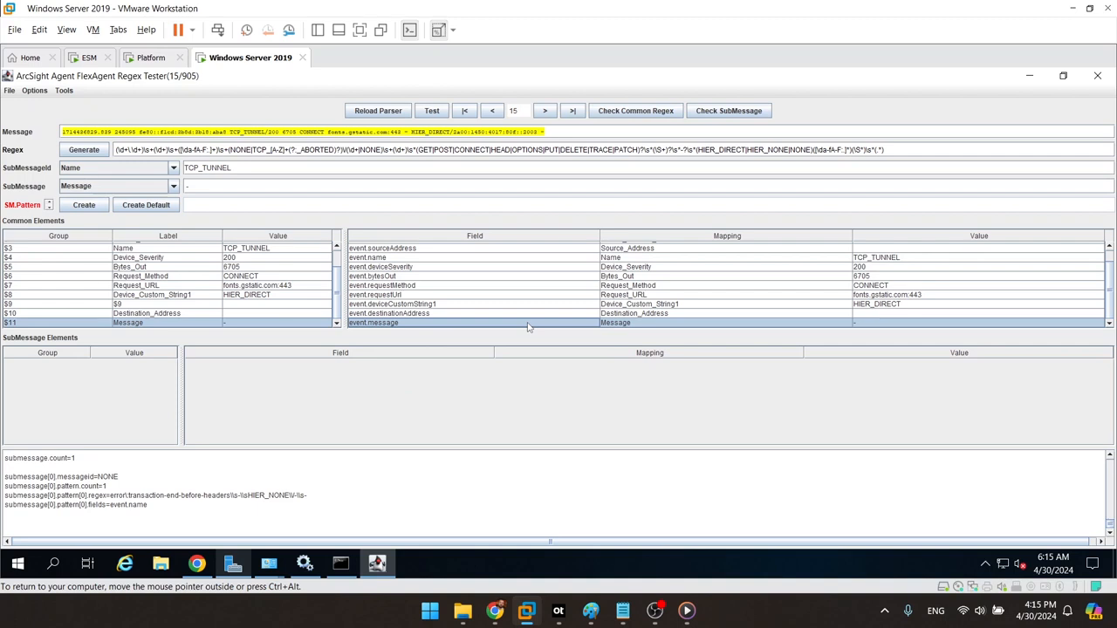
Step: Save the FlexAgent regex parser file, declining to abandon changes on the first exit attempt
click(9, 91)
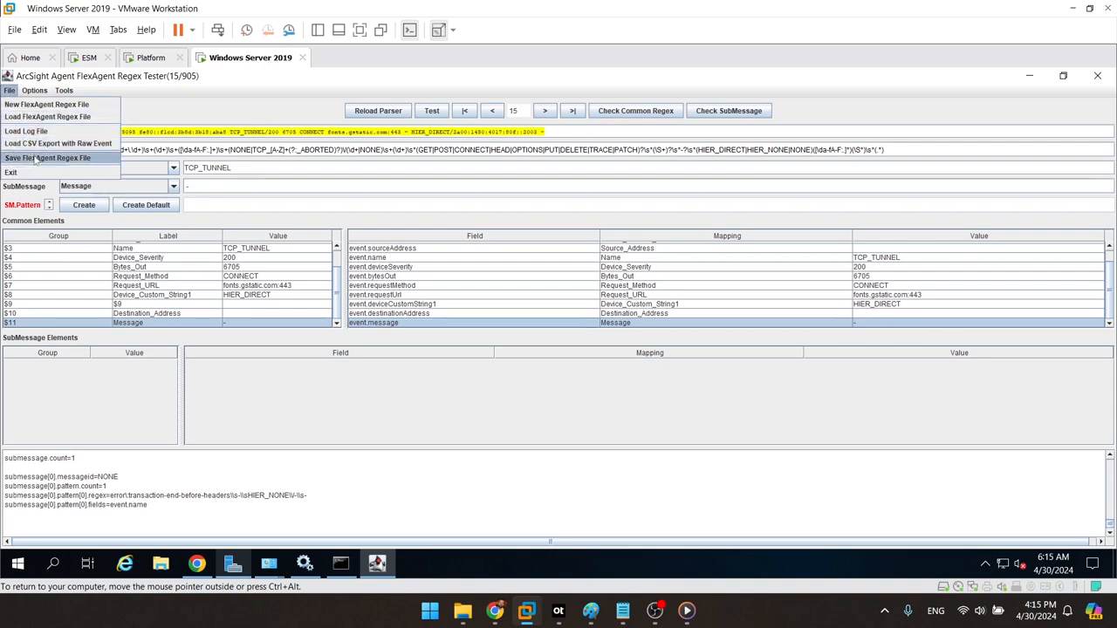
click(35, 159)
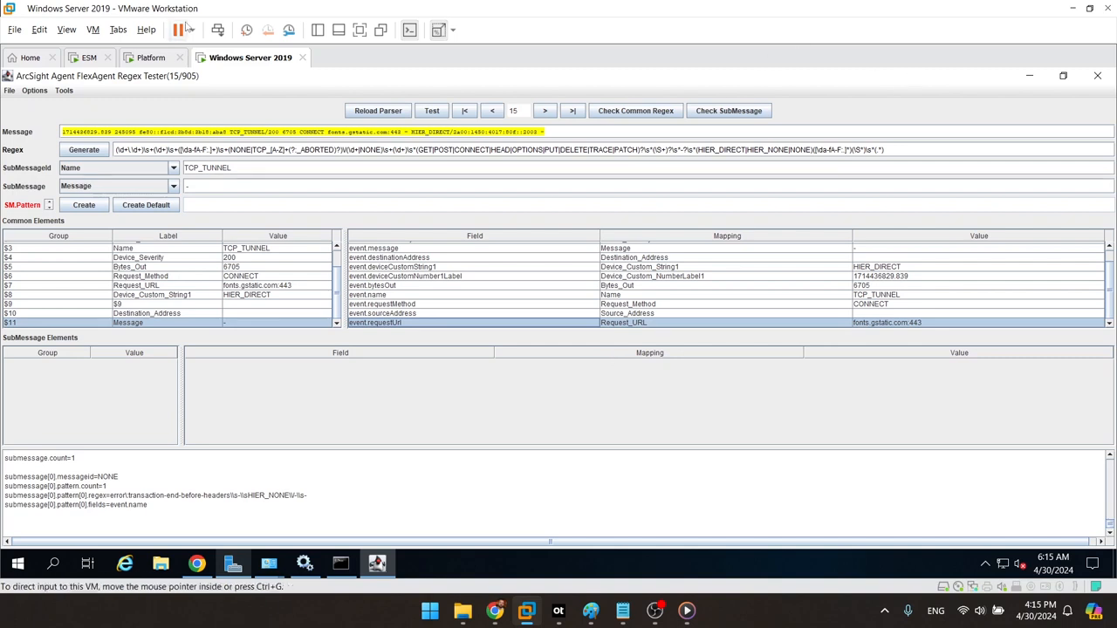
click(9, 91)
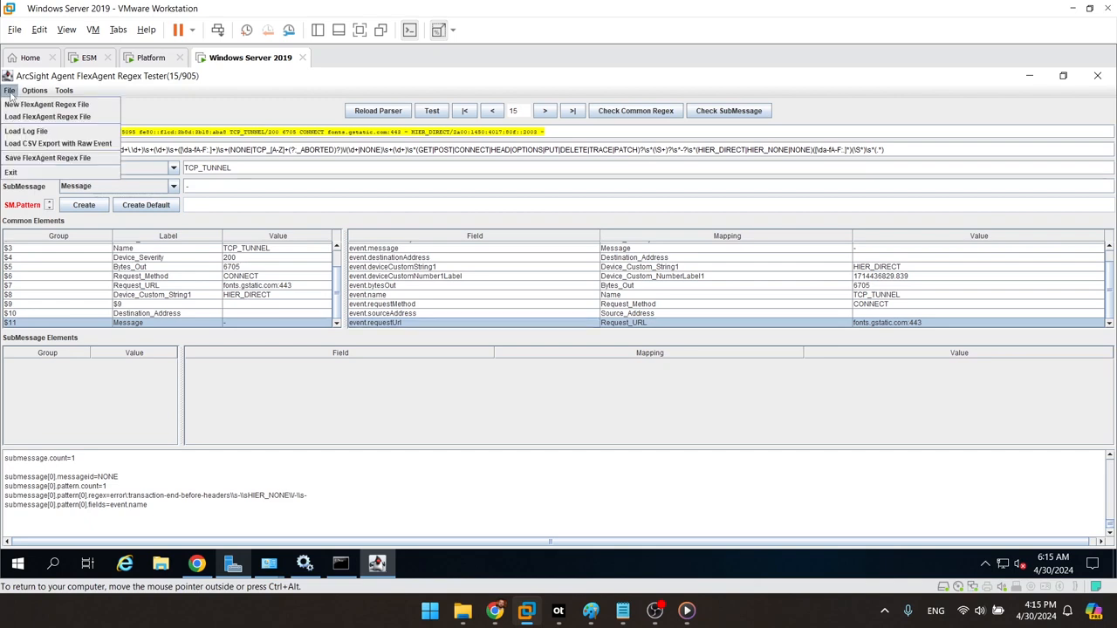
click(12, 173)
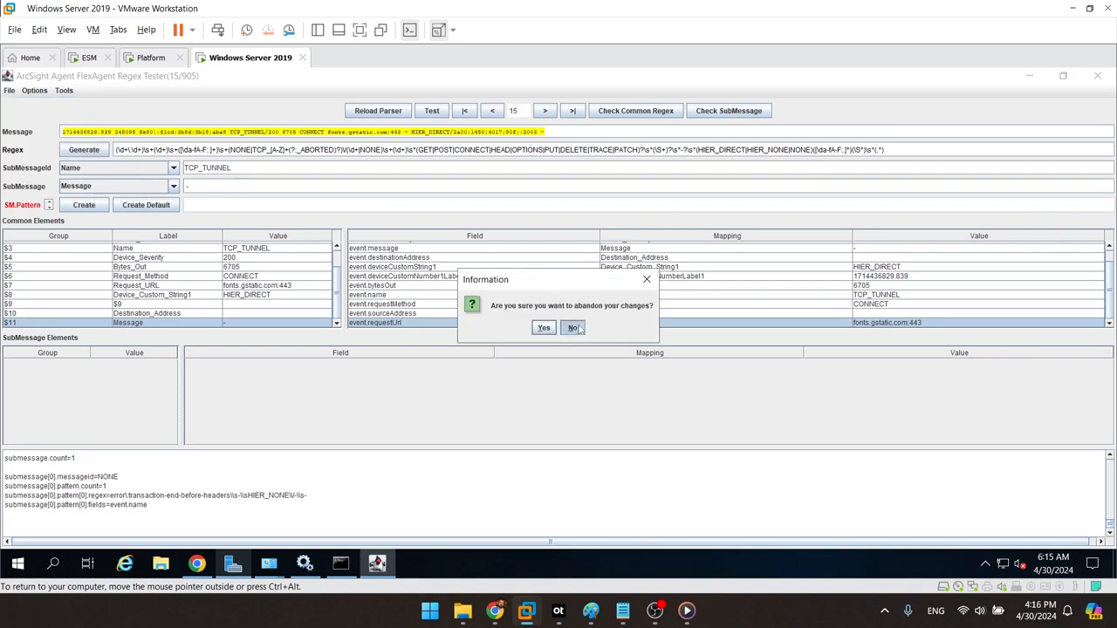
click(573, 327)
click(9, 90)
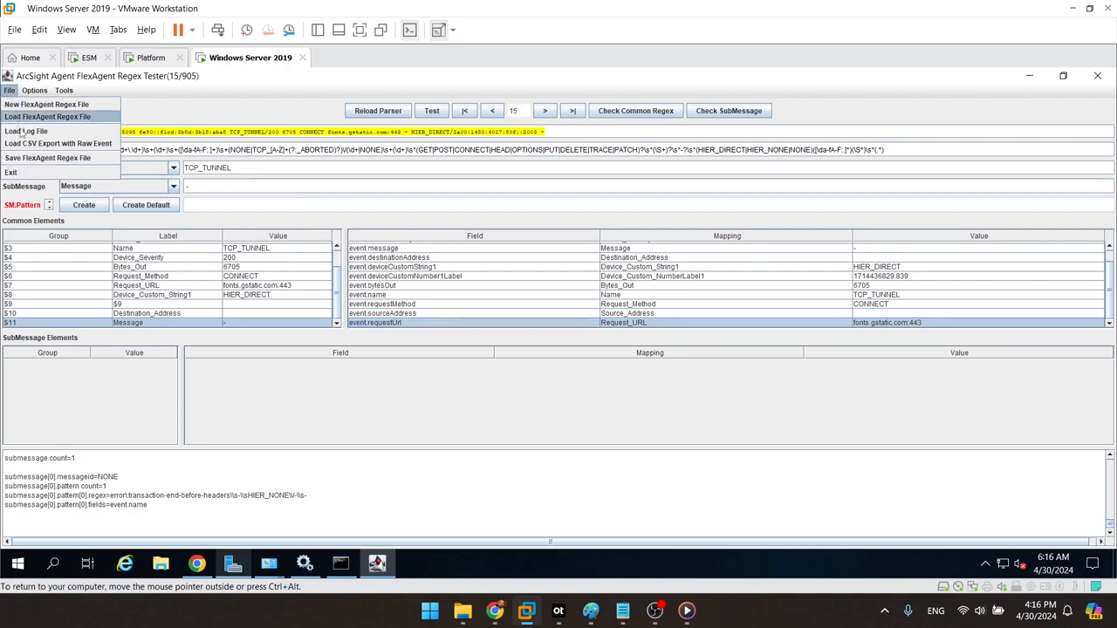
click(27, 158)
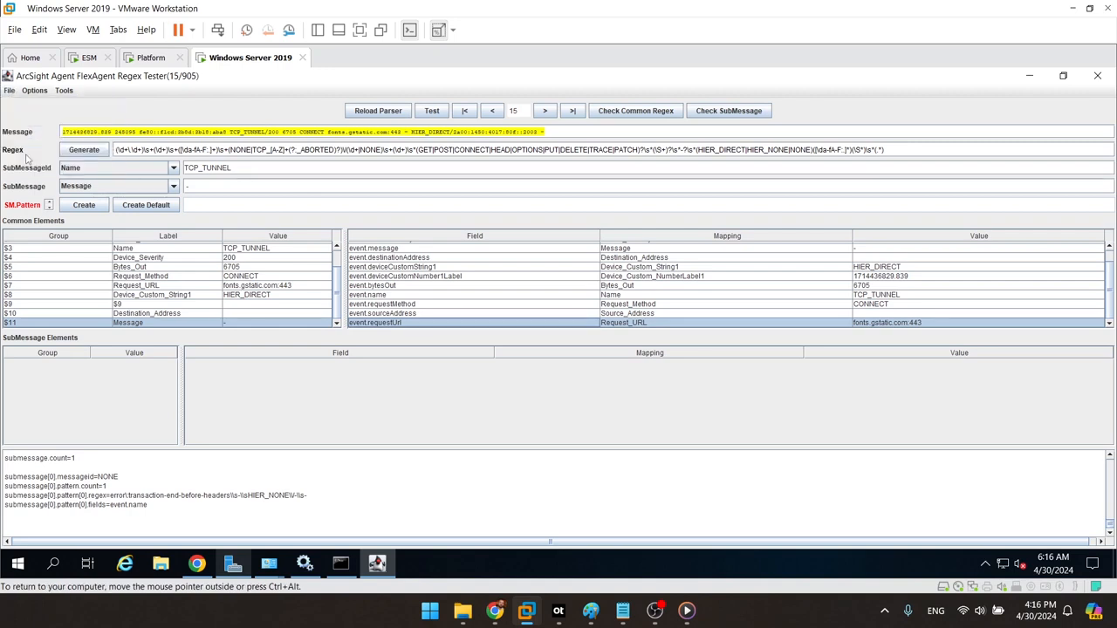
Step: Exit the regex tester, confirming Yes to abandon changes
click(9, 90)
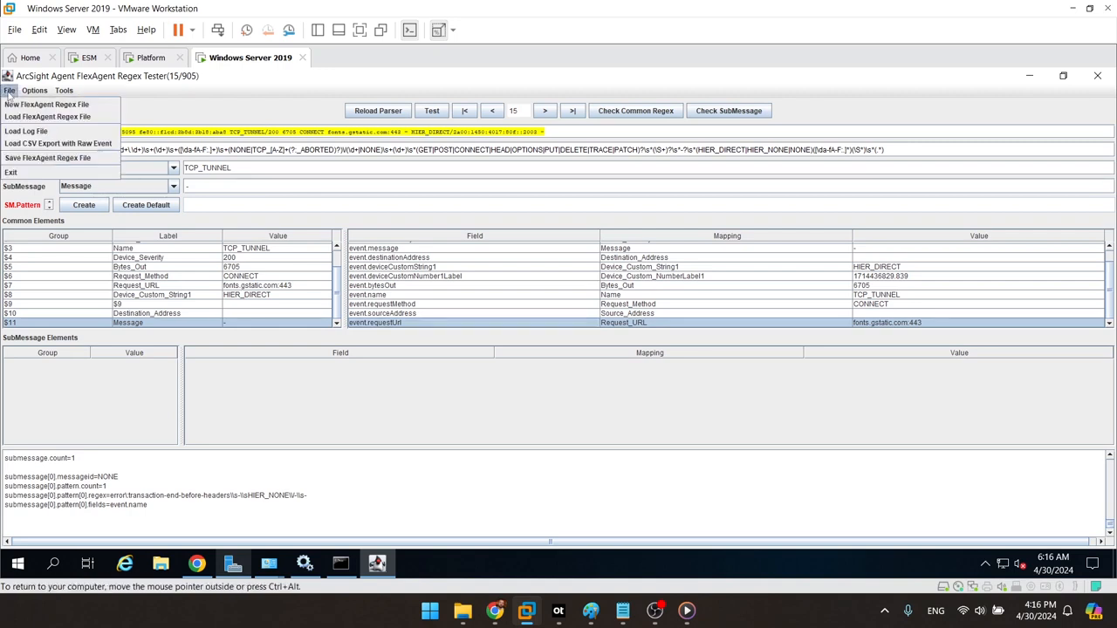
click(28, 173)
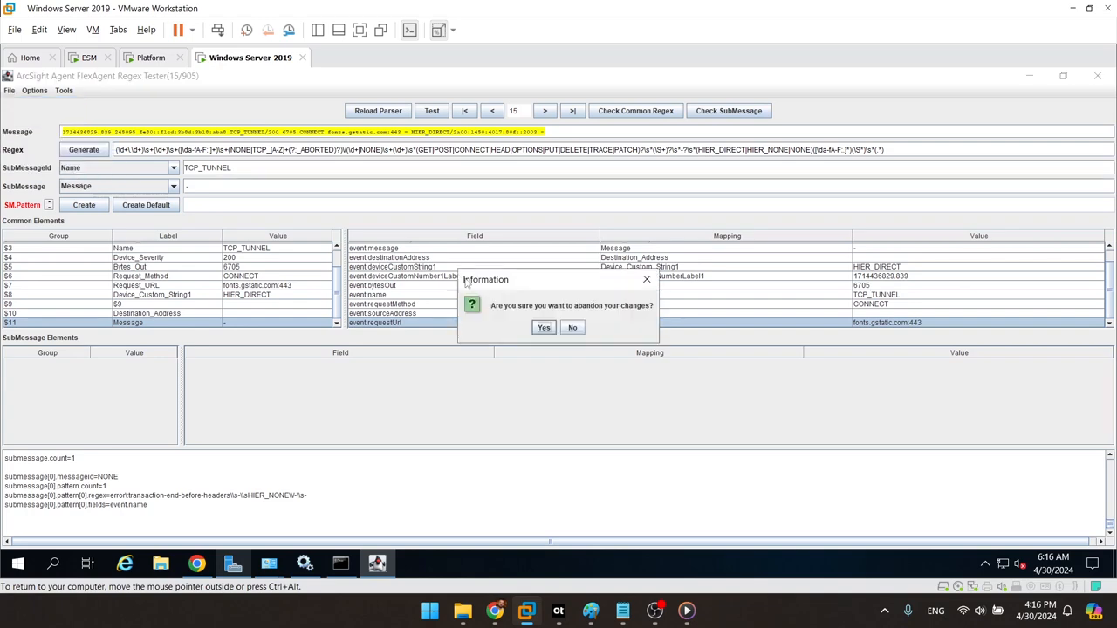
click(545, 329)
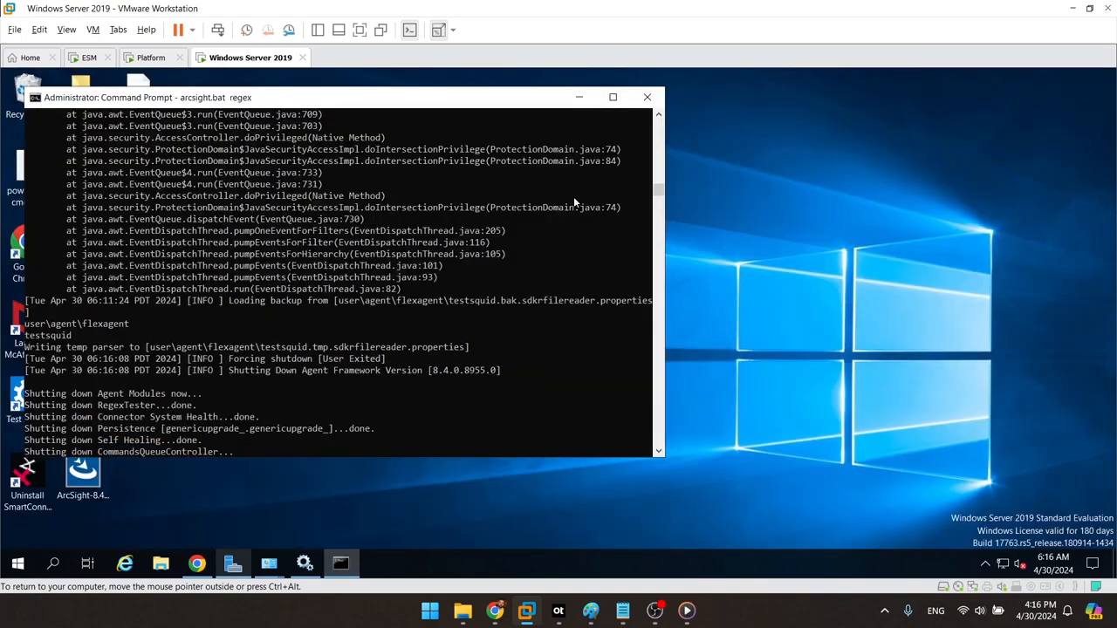
Step: In File Explorer, browse to C:\Flex\Squid\current and maximize the window
click(161, 563)
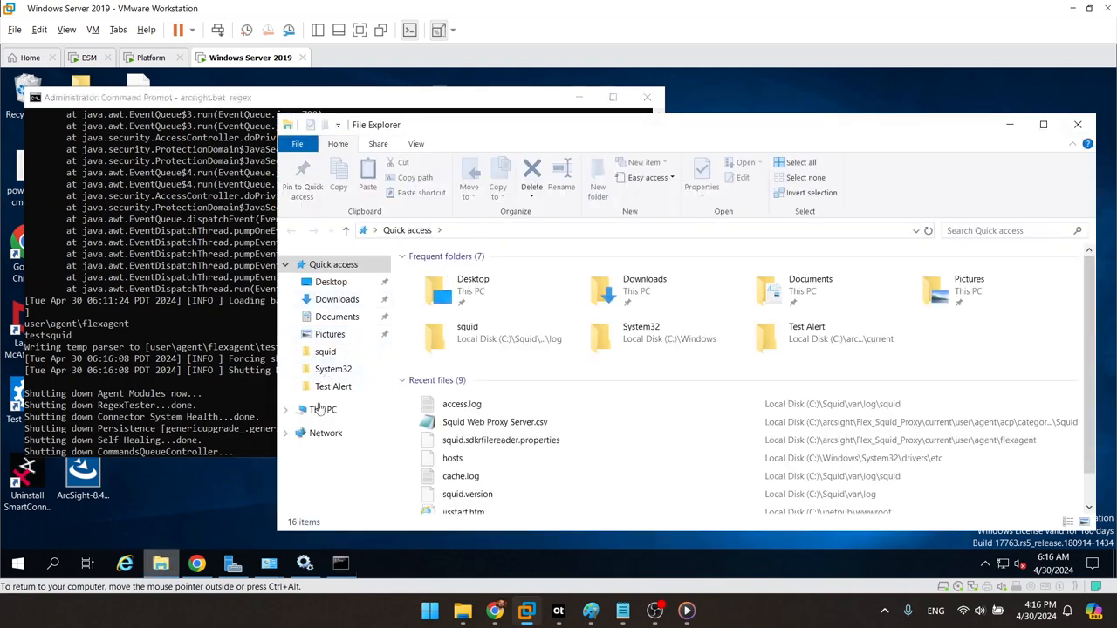
click(320, 411)
click(464, 417)
double_click(464, 417)
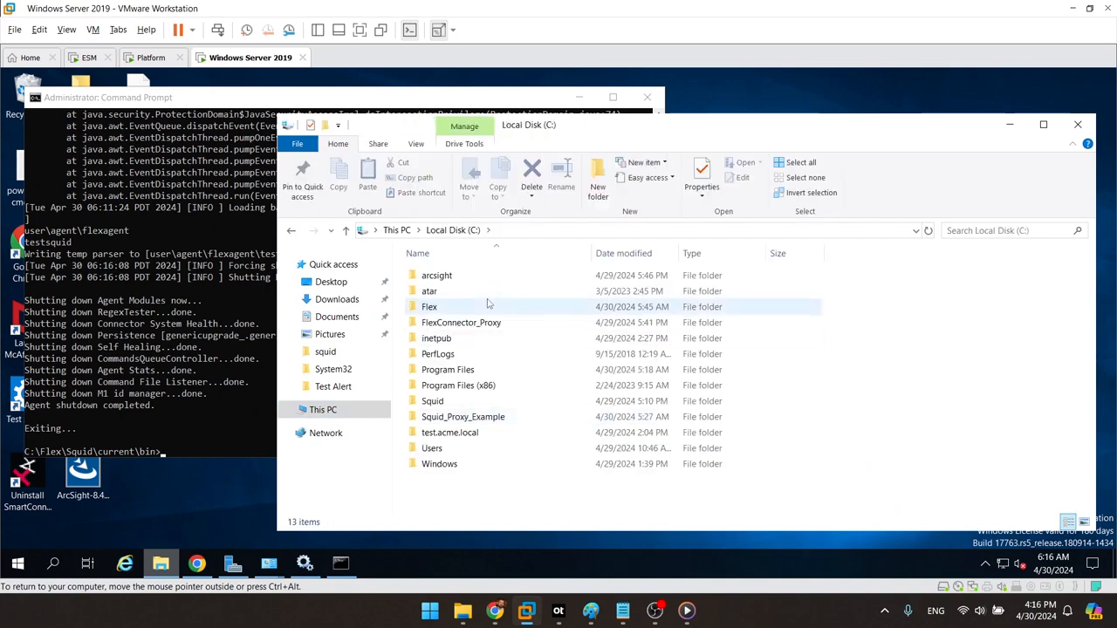
double_click(491, 306)
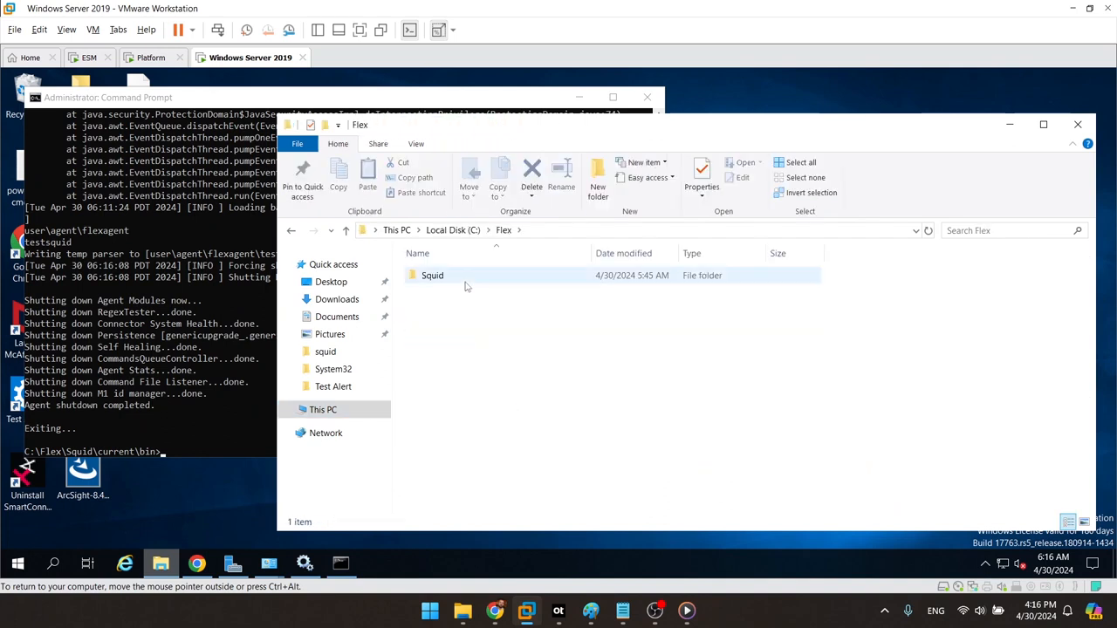
double_click(466, 279)
click(448, 278)
double_click(447, 278)
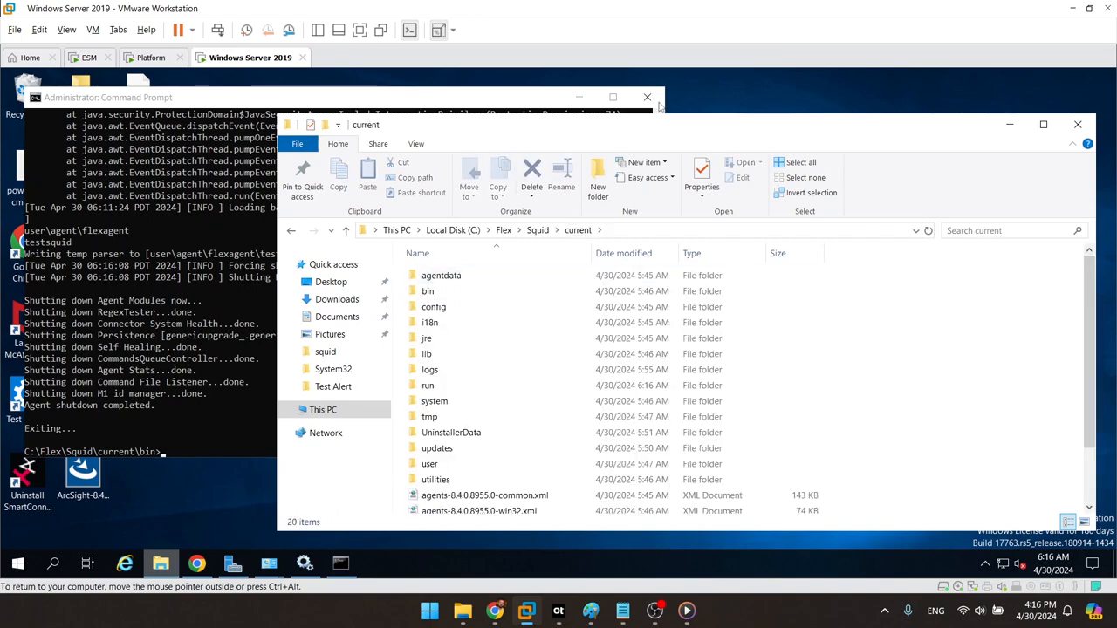
double_click(653, 129)
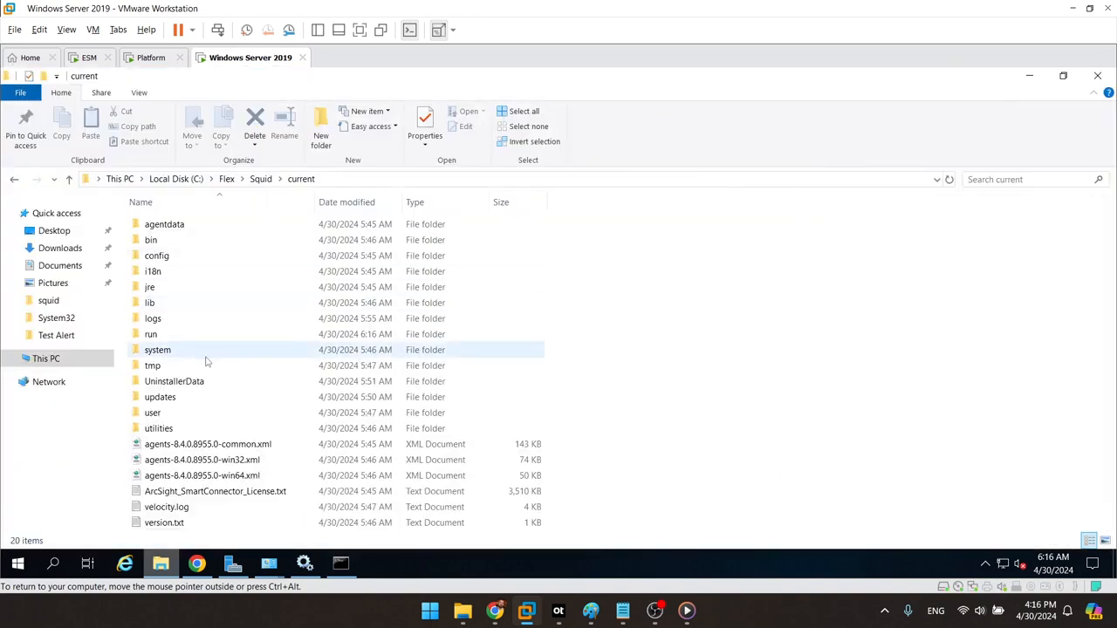
Step: Go down through the user and agent folders into flexagent
click(207, 357)
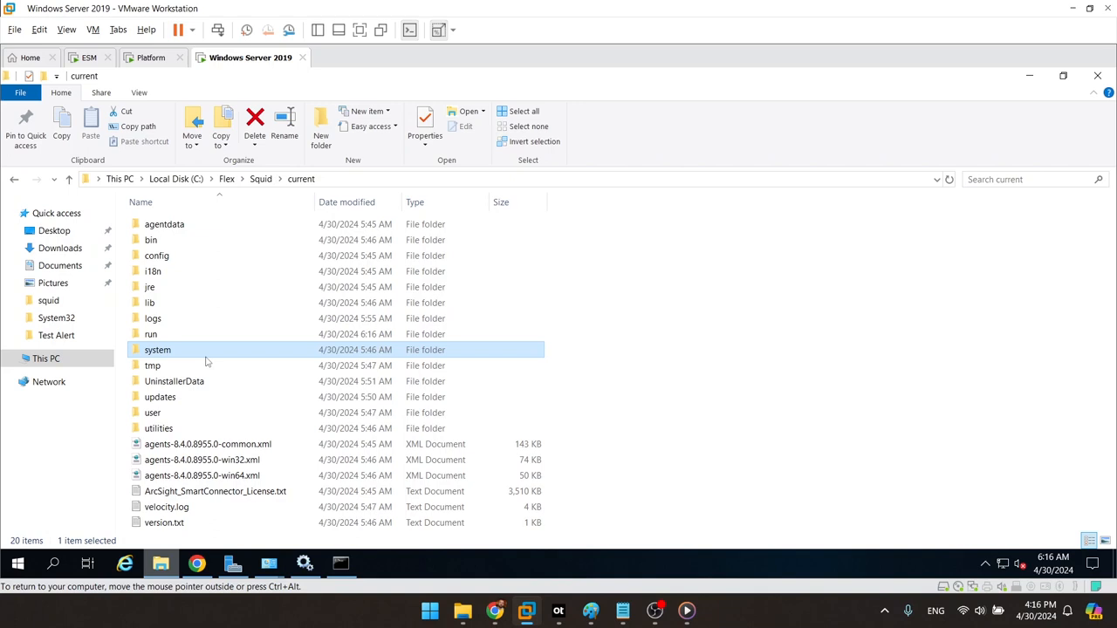
click(209, 383)
key(Down)
key(Down)
key(Down)
key(Up)
key(Return)
key(Down)
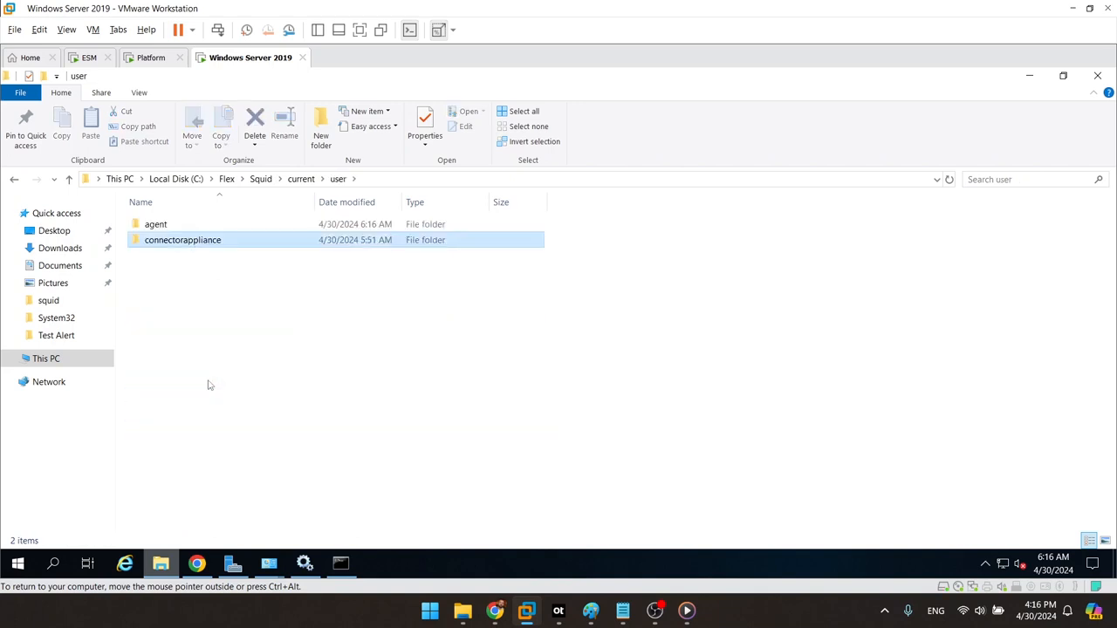
key(Up)
key(Return)
key(Down)
key(Down)
key(Down)
key(Down)
key(Up)
key(Up)
key(Up)
key(Down)
key(Down)
key(Down)
key(Down)
key(Down)
key(Down)
key(Down)
key(Down)
key(Return)
key(Down)
key(Down)
key(Down)
key(Down)
key(Down)
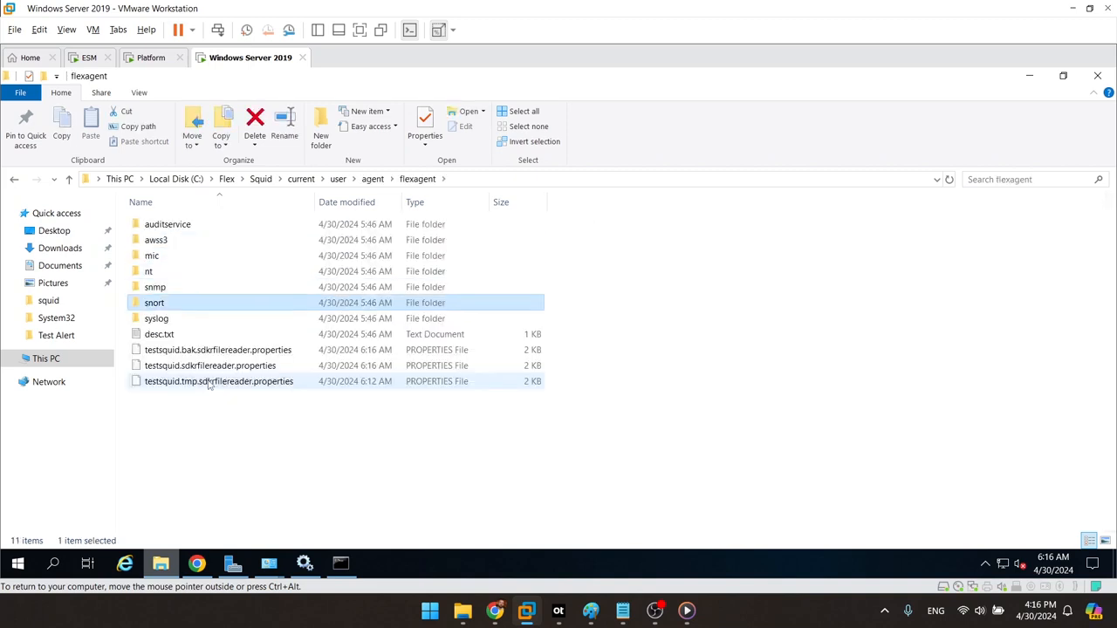
Step: Open testsquid.sdkrfilereader.properties in Notepad via Open with
click(232, 368)
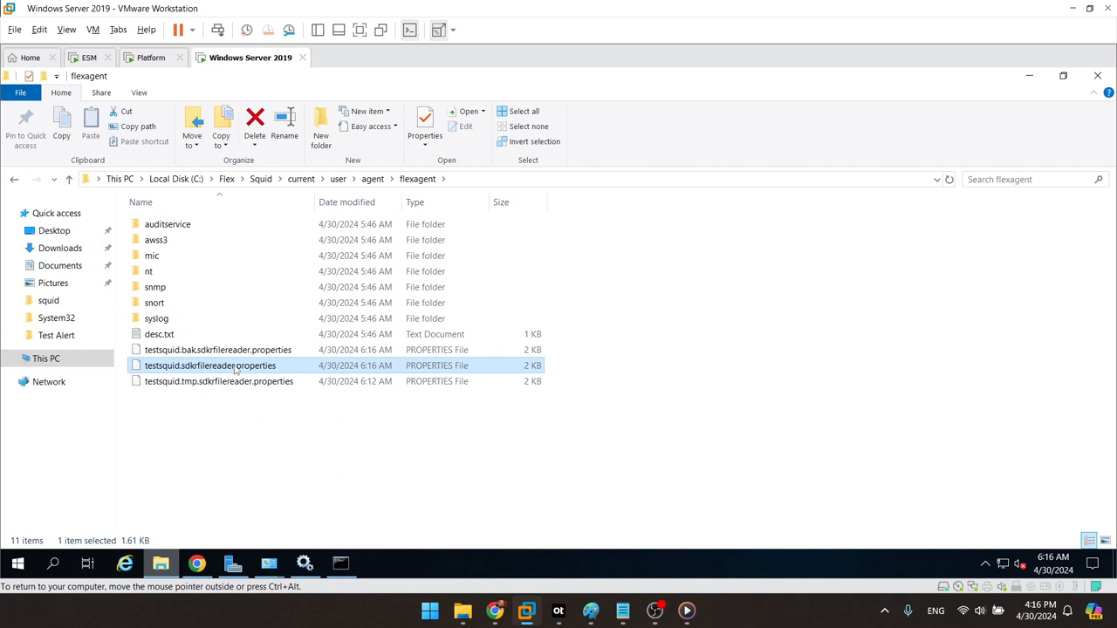
right_click(234, 368)
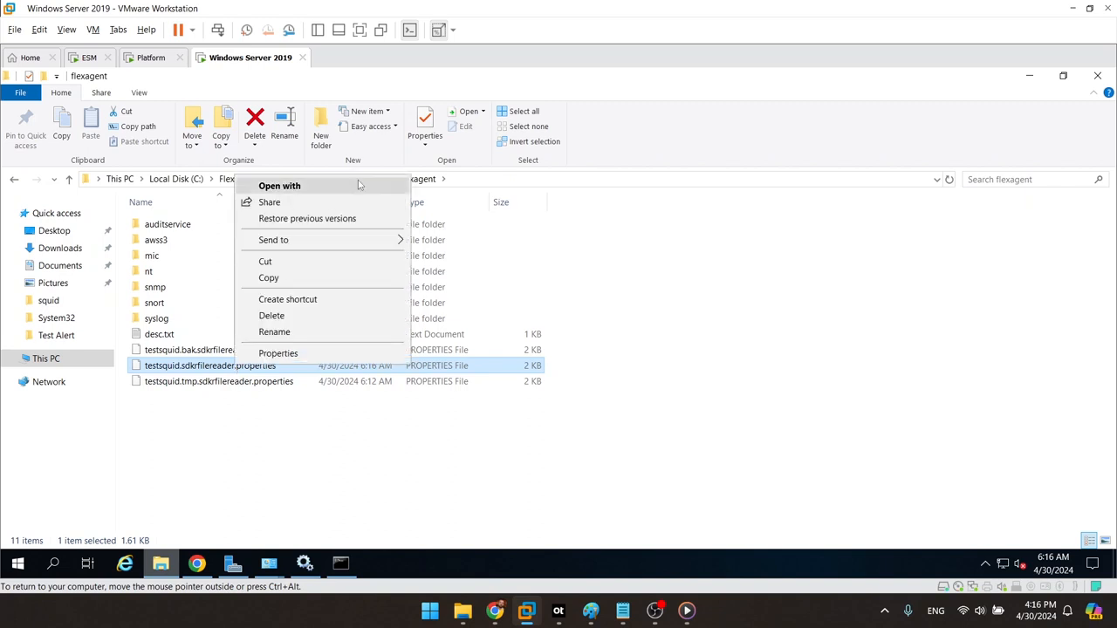
click(480, 224)
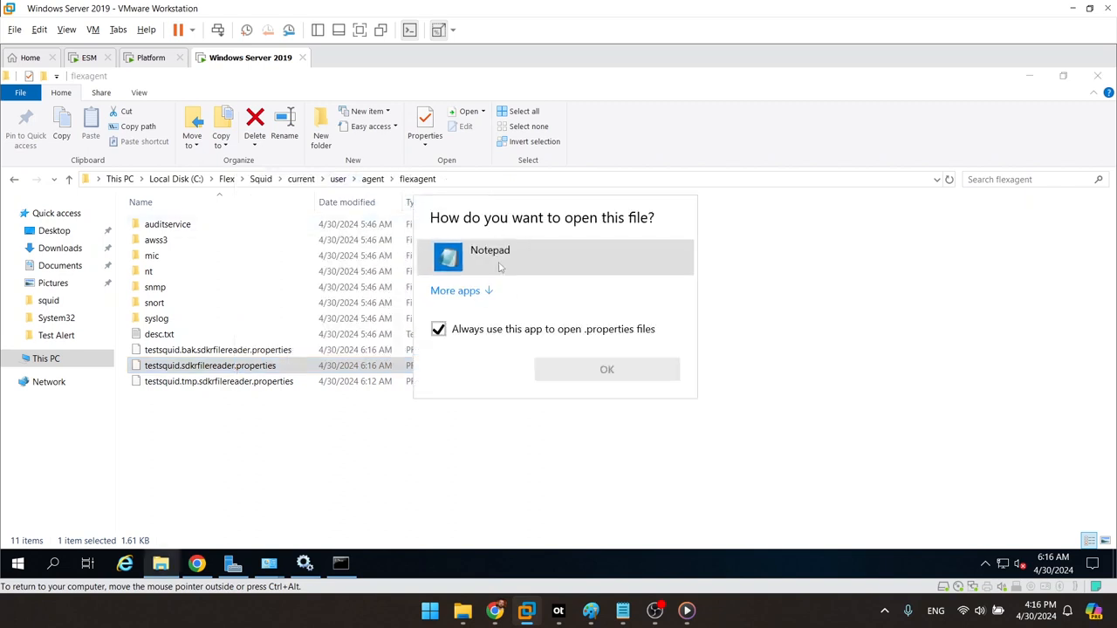
click(602, 371)
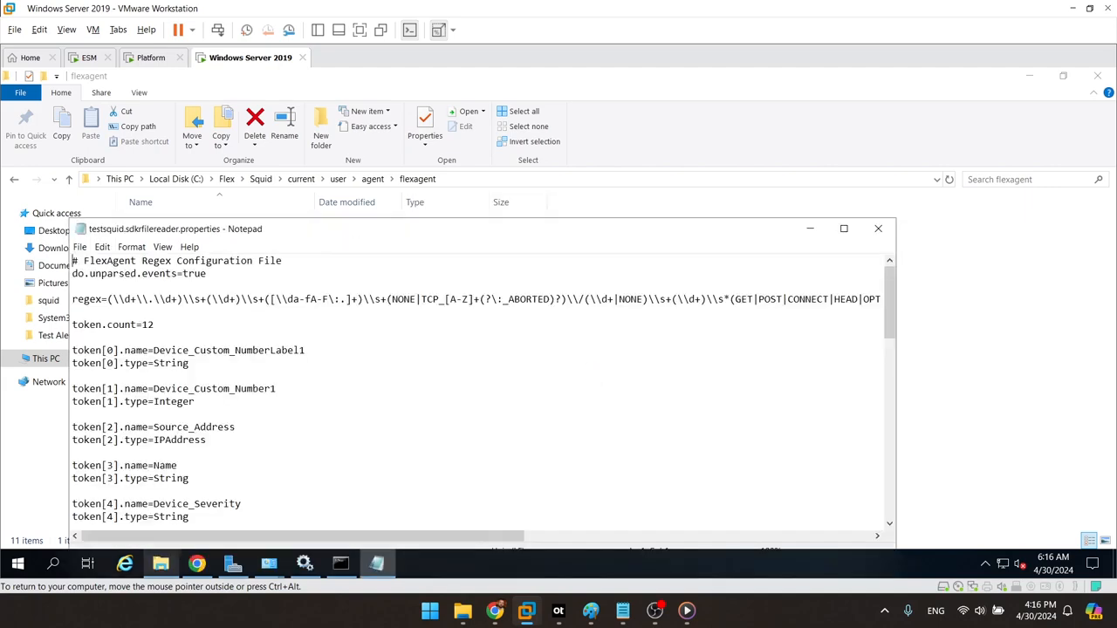
Step: Maximize Notepad and scroll down to the token mappings at the file's end
double_click(697, 231)
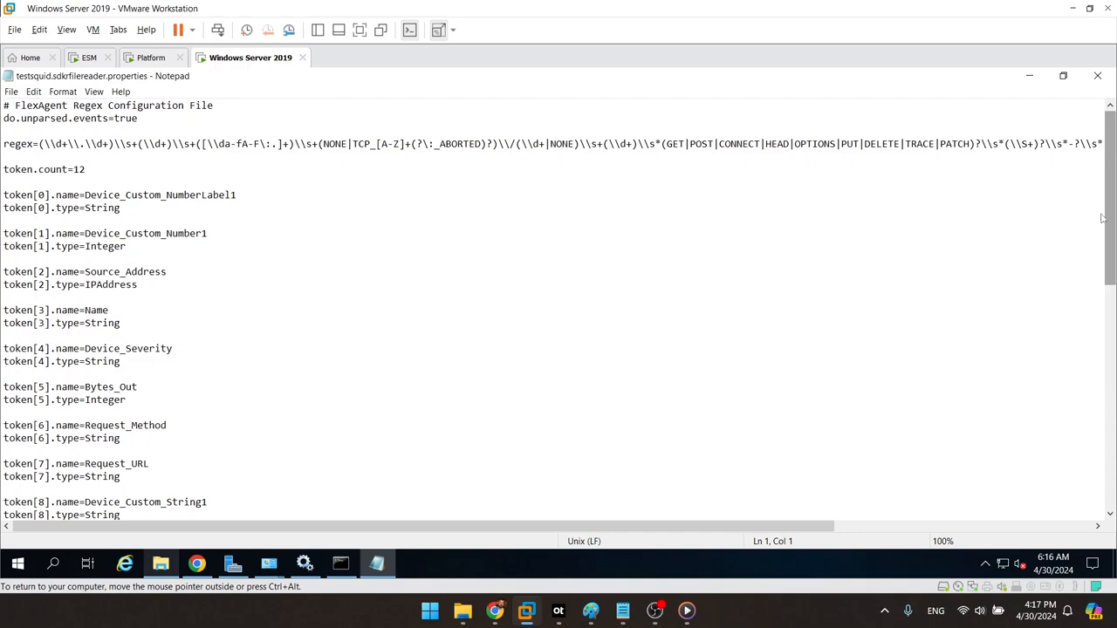
scroll(1077, 402, down, 13)
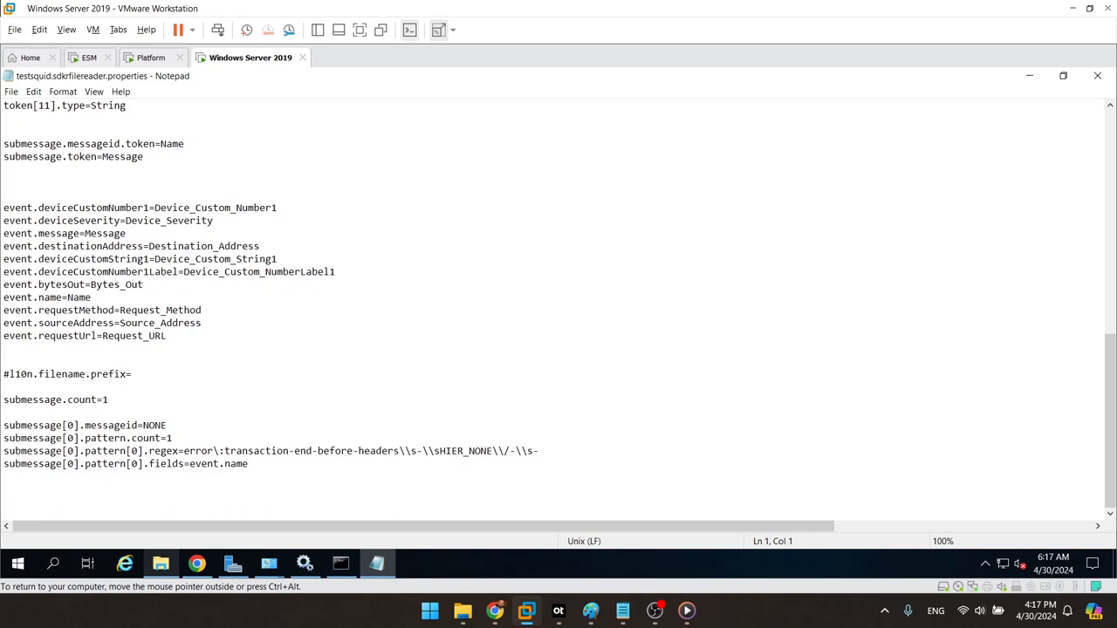
Step: On the last empty line, add event.deviceVendor=__stringConstant("Squid")
click(4, 490)
text(event.deviceVendor)
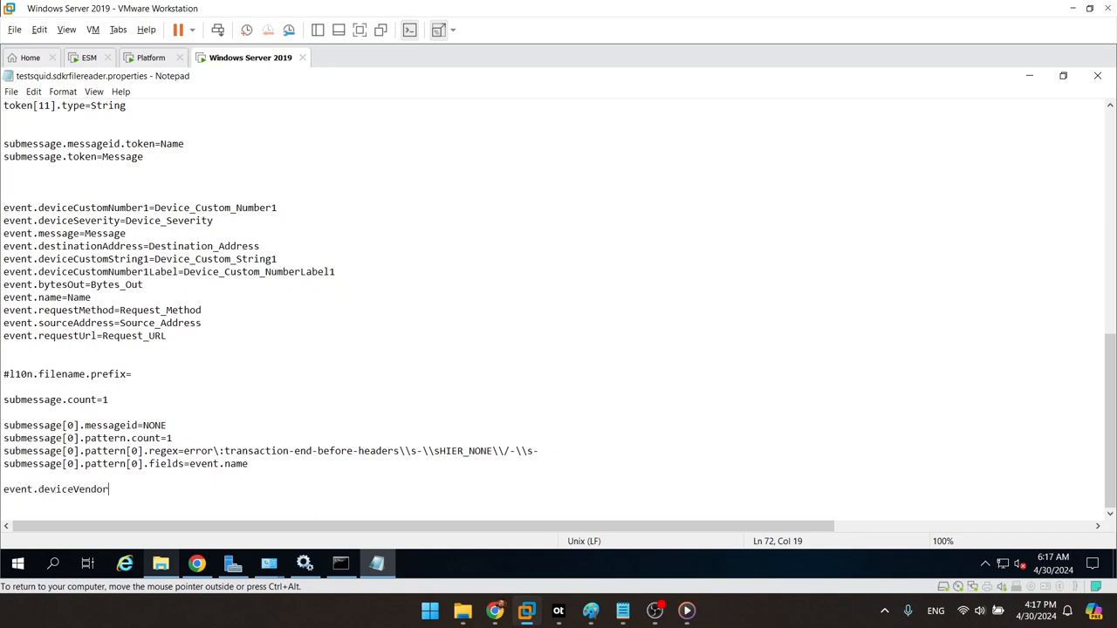
text(=__stringConstant("Squid"))
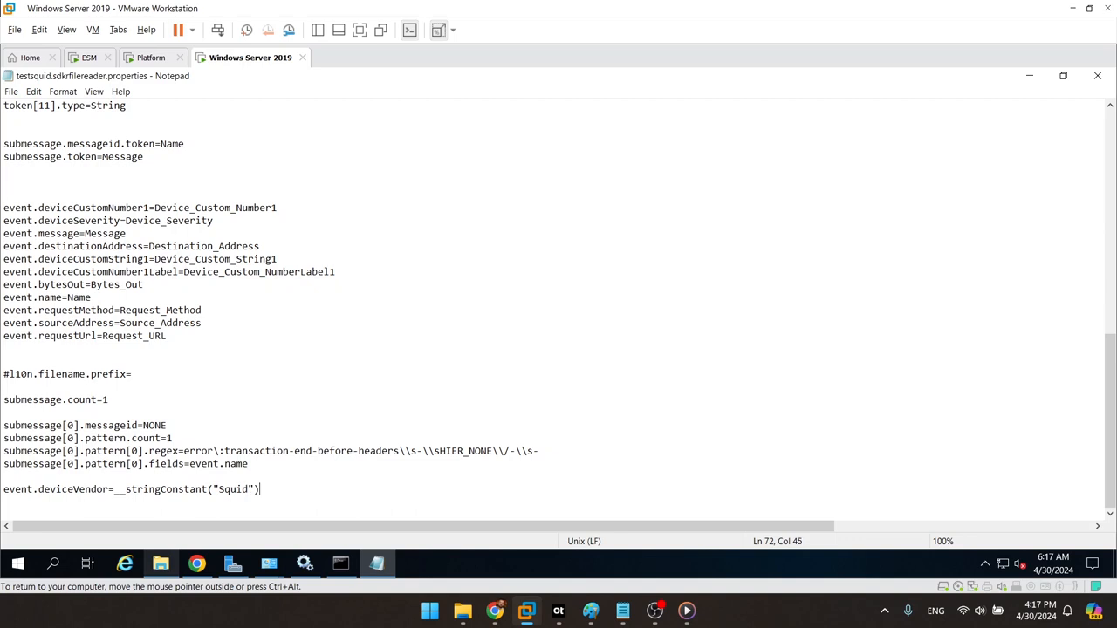
key(Return)
Step: Add event.deviceProduct=__stringConstant("Squid Web Proxy Server") on the next line
text(event.deviceProduct_)
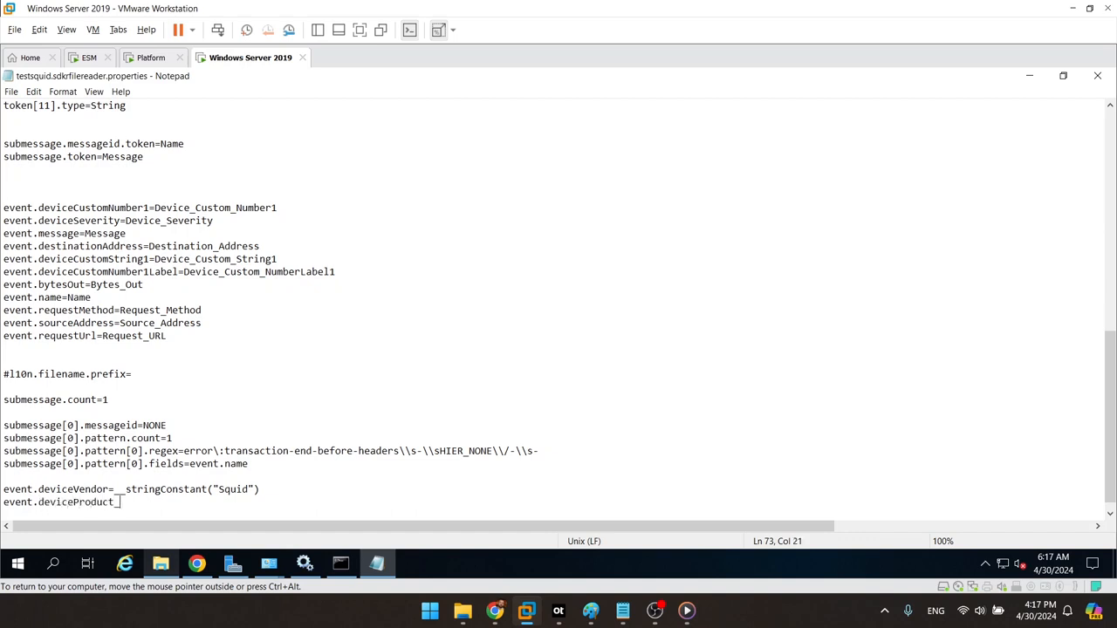
key(BackSpace)
text(=__stringConstant(")
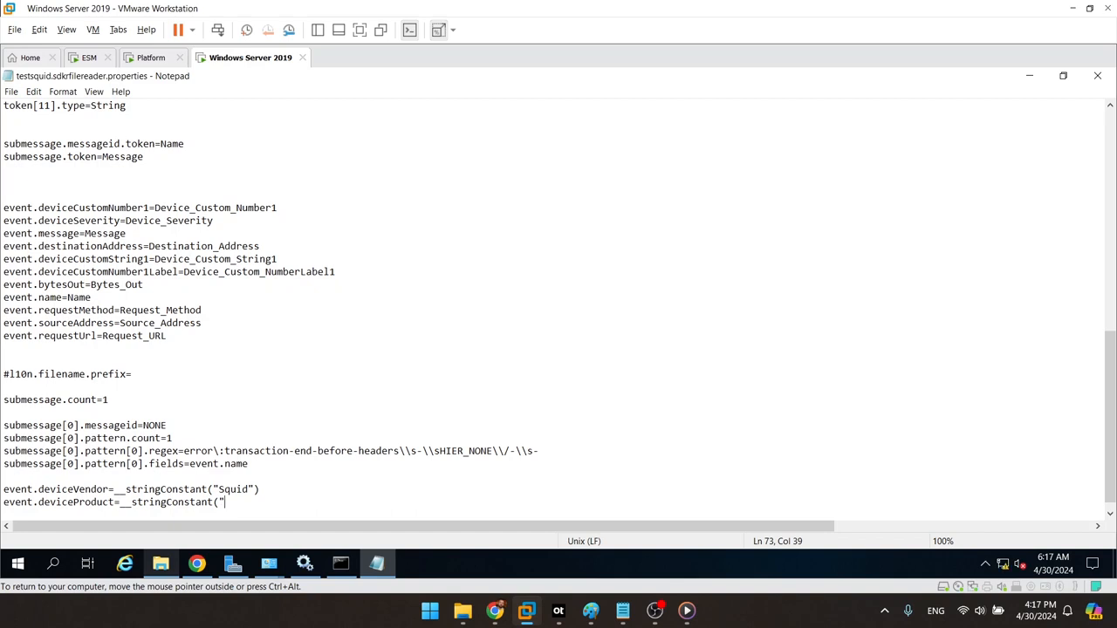
text(Squid Web Proxy Server"))
key(Return)
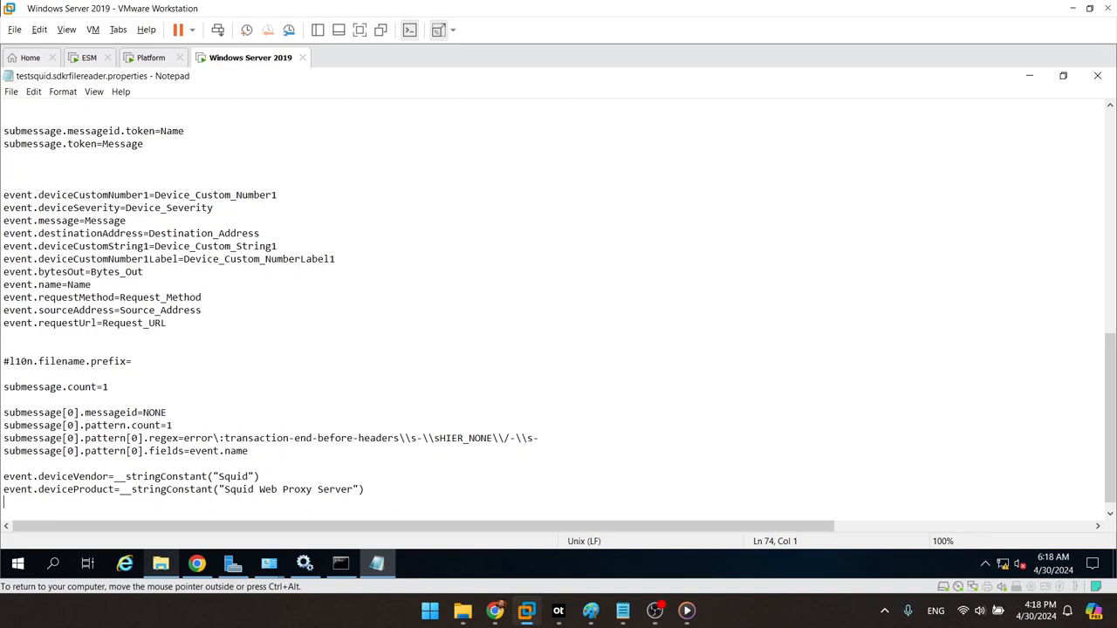
Step: Leave a single empty line after the deviceProduct mapping, then switch to Chrome
key(Return)
key(Return)
key(BackSpace)
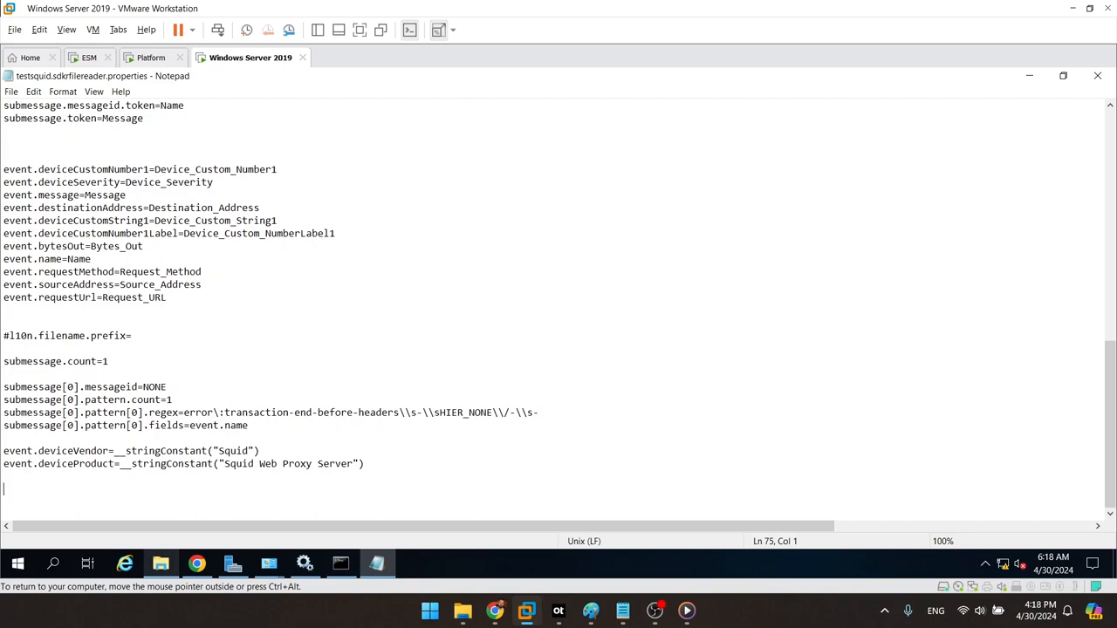
click(495, 611)
Step: Check the ArcSight Severity row in the Squid SmartConnector PDF, then return to the Windows Server 2019 VM
click(140, 7)
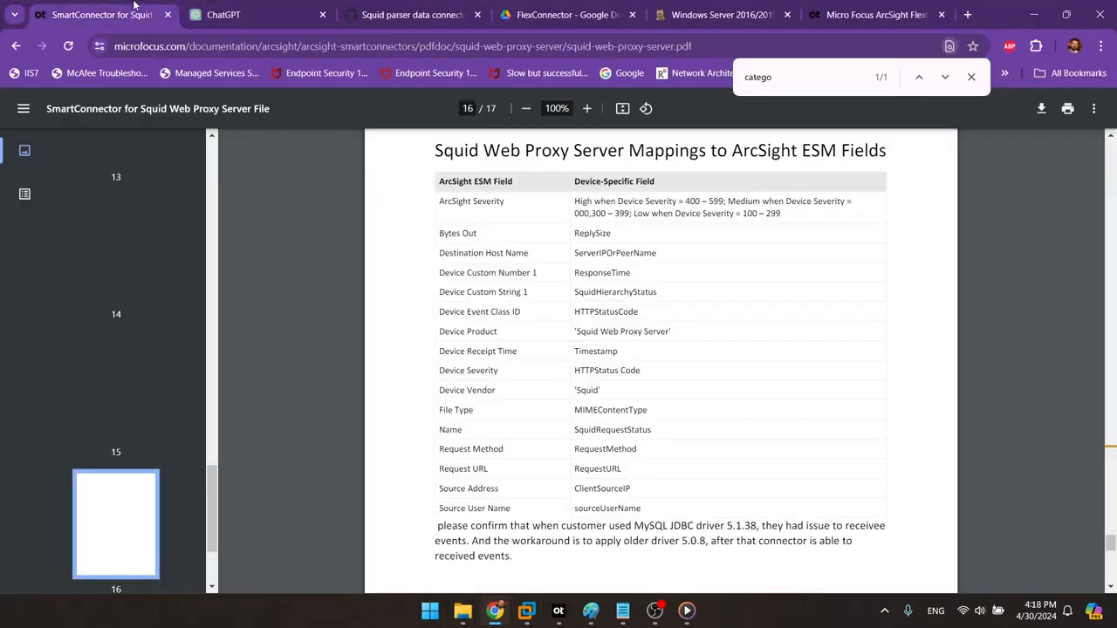
drag(439, 201, 573, 202)
click(653, 219)
mouse_move(526, 615)
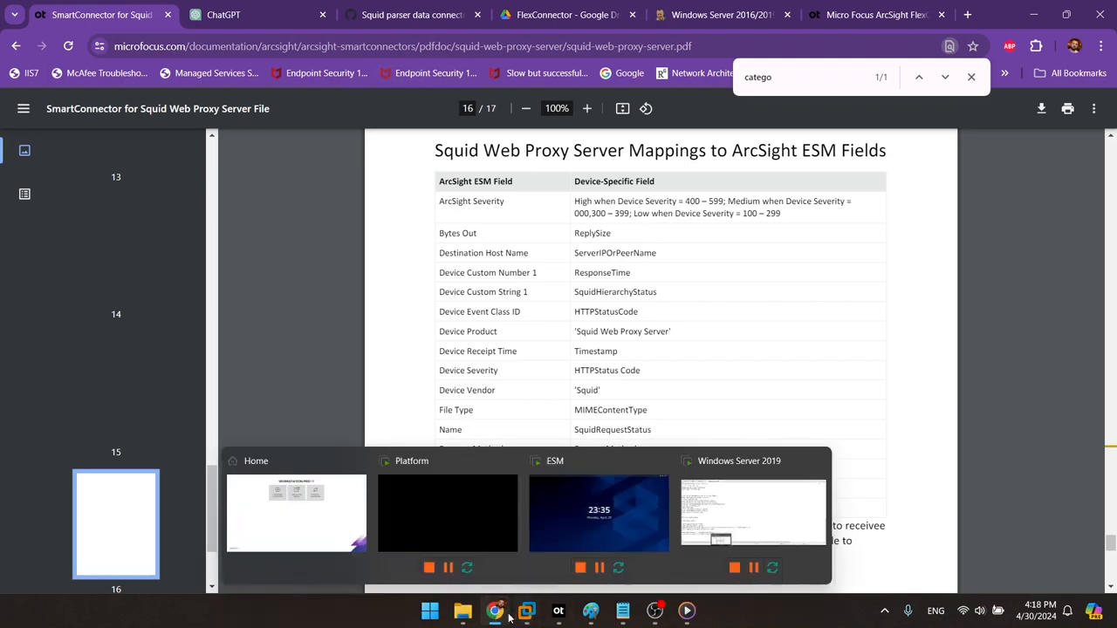
click(754, 511)
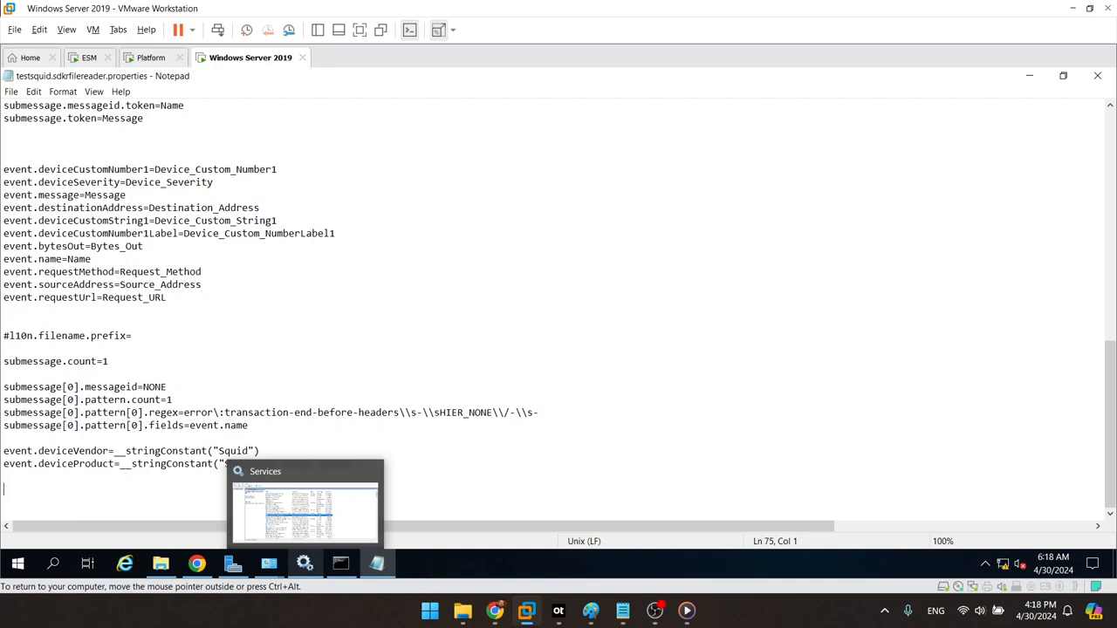
Step: Type severity.map.veryhigh.if.deviceSeverity=500..599 on the last line, correcting deviceSeverity's capital S
text(severity)
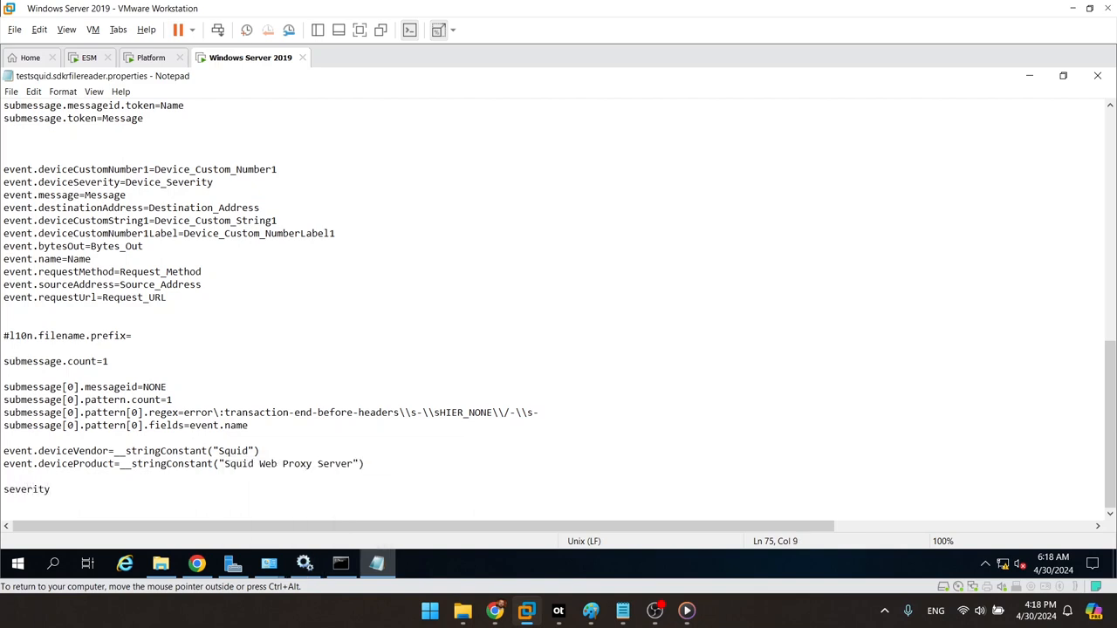
text(.map.veryhigh.if.devices)
key(BackSpace)
text(Severit)
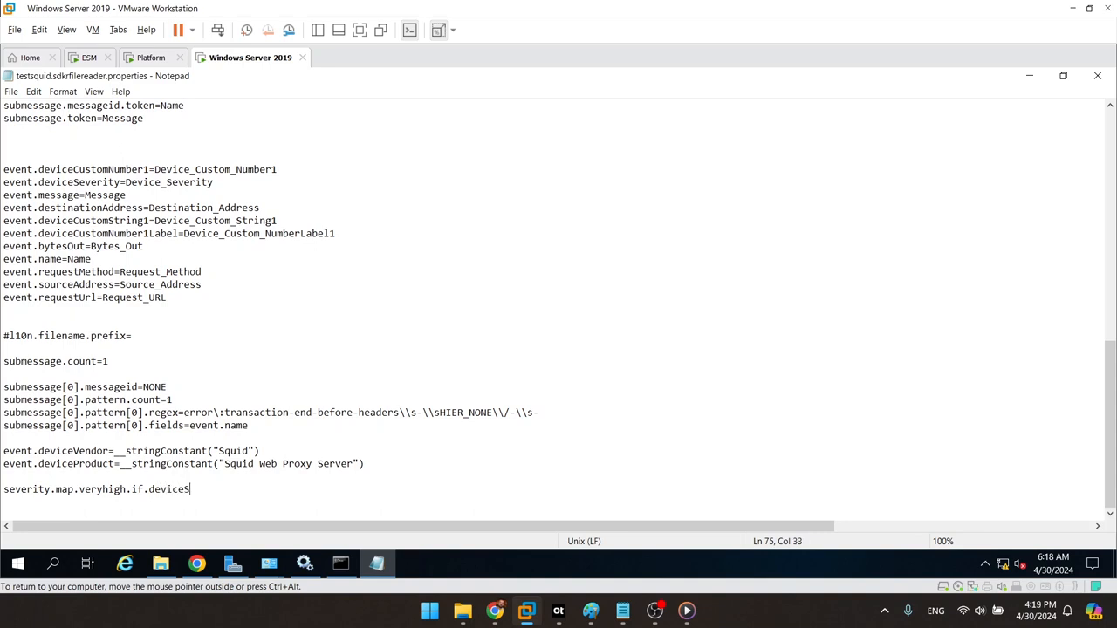
text(y=500..599)
Step: Copy the severity mapping line and paste four duplicates below it
drag(288, 500, 4, 490)
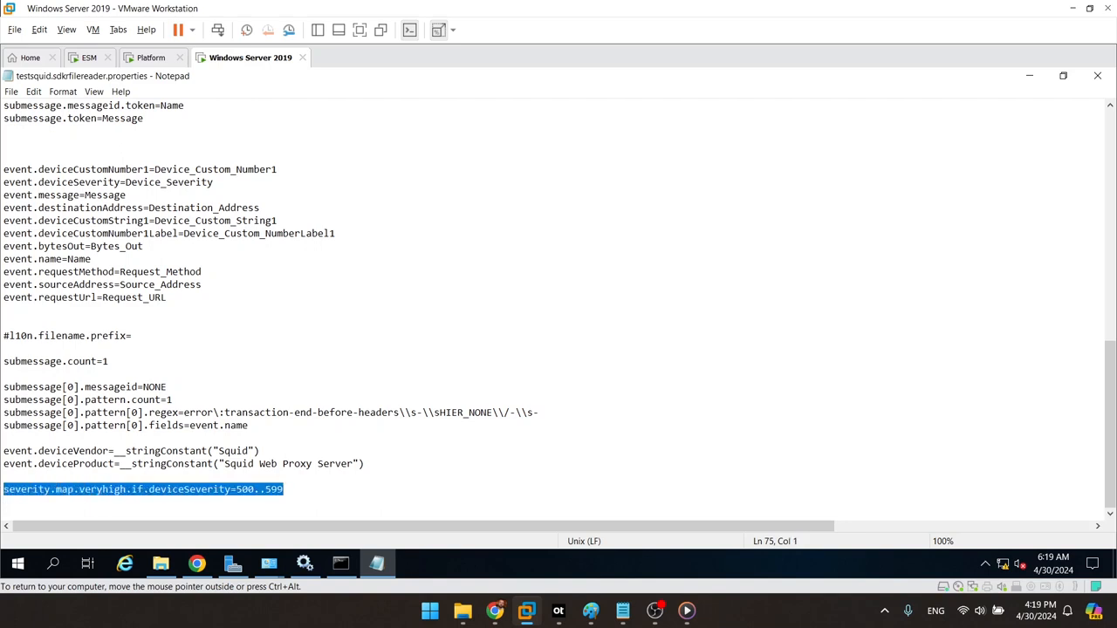
key(ctrl+c)
key(End)
key(Return)
key(ctrl+v)
key(Return)
key(ctrl+v)
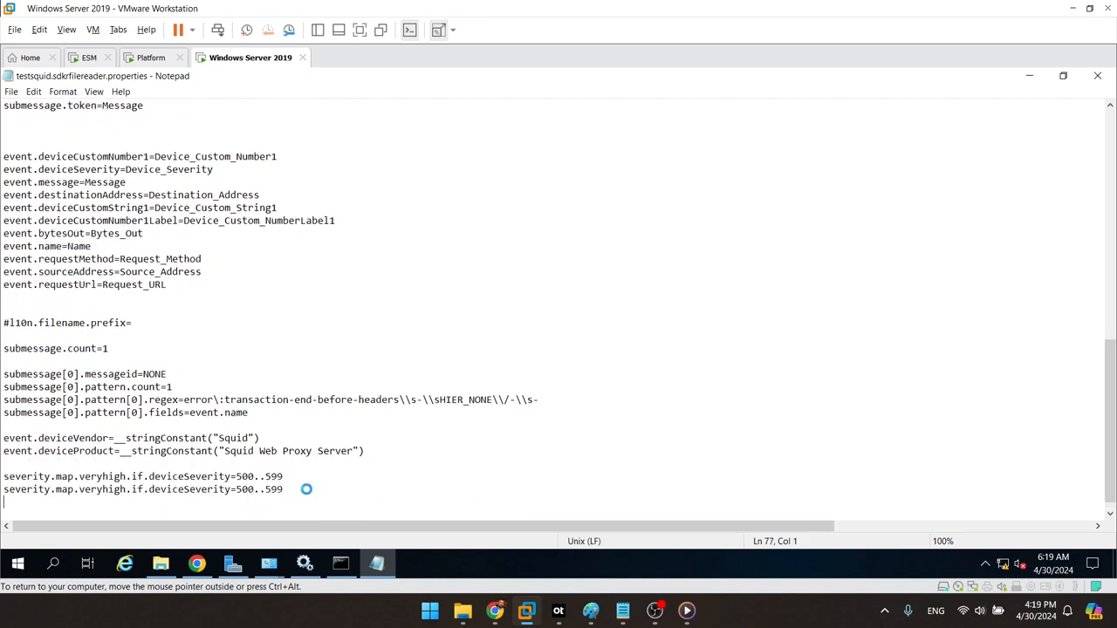
key(Return)
key(ctrl+v)
key(Return)
key(ctrl+v)
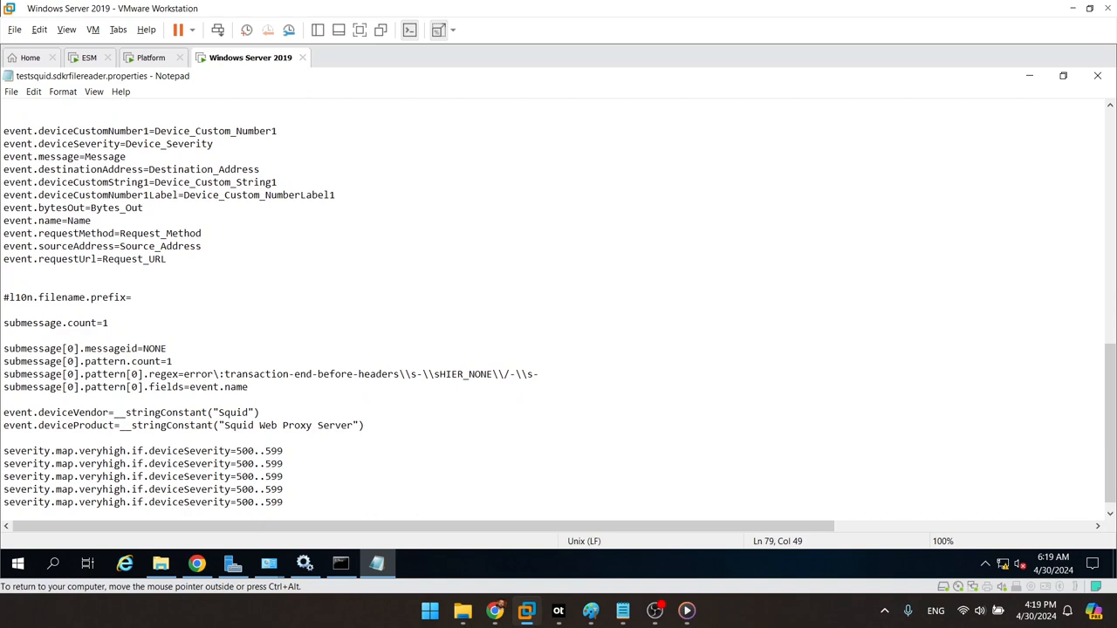
Step: Change the last copy to verylow with range 100..199
key(Left)
key(Left)
key(Left)
key(Left)
key(Left)
key(Left)
key(Left)
key(BackSpace)
text(1)
key(Right)
key(BackSpace)
text(1)
key(Left)
key(Left)
key(Left)
key(Left)
key(Left)
key(Left)
key(Left)
key(Left)
key(Left)
key(Left)
key(Left)
key(Left)
key(Left)
key(Left)
key(Left)
key(Left)
key(BackSpace)
key(BackSpace)
key(BackSpace)
key(BackSpace)
text(low)
Step: Change the fourth line to low with range 200..299
key(Up)
key(Right)
key(BackSpace)
key(BackSpace)
key(BackSpace)
key(BackSpace)
key(BackSpace)
key(BackSpace)
key(BackSpace)
key(BackSpace)
text(low)
key(Right)
key(Right)
key(Right)
key(Right)
key(Right)
key(Right)
key(Right)
key(Right)
key(Right)
key(Right)
key(Right)
key(Right)
key(Right)
key(Right)
key(Right)
key(Right)
key(Right)
key(Right)
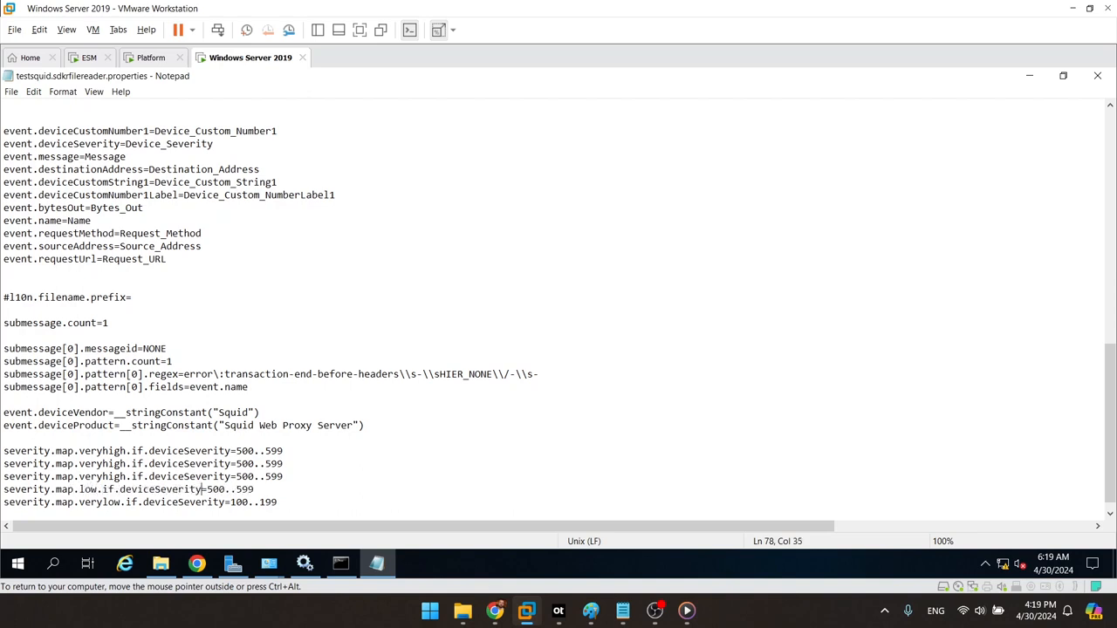
key(BackSpace)
text(2)
key(Right)
key(Right)
key(Right)
key(Right)
key(Right)
key(BackSpace)
text(2)
Step: Make the third line medium with range 000,300..399
key(Up)
key(Left)
key(Left)
key(Left)
key(Left)
key(Left)
key(Left)
key(Left)
key(Left)
key(Left)
key(Left)
key(Left)
key(Left)
key(Left)
key(Left)
key(Left)
key(Left)
key(Left)
key(Left)
key(Left)
key(BackSpace)
key(BackSpace)
key(BackSpace)
key(BackSpace)
key(BackSpace)
key(BackSpace)
key(BackSpace)
key(BackSpace)
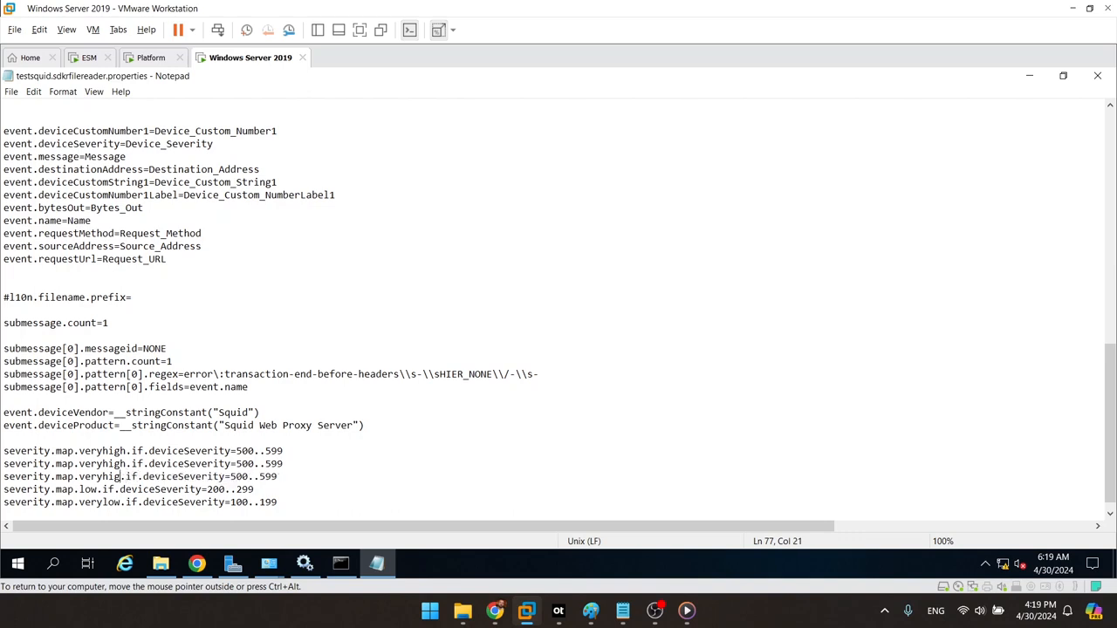
text(medium)
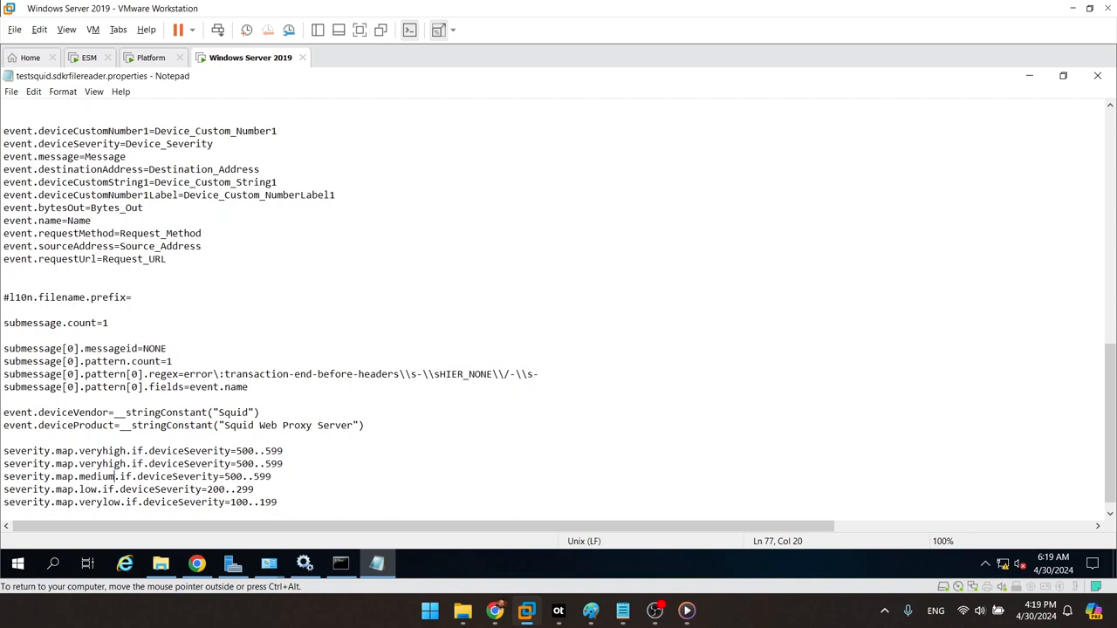
key(Right)
key(Right)
key(Right)
key(Right)
key(Right)
key(Right)
key(Right)
key(Right)
key(Right)
key(Right)
key(Right)
key(Right)
key(Right)
key(Right)
key(Right)
key(Right)
key(Right)
key(Right)
key(Right)
text(000,)
key(BackSpace)
text(3)
key(Right)
key(Right)
key(Right)
key(Right)
key(Right)
key(BackSpace)
text(3)
Step: Set the second line's range to 400..499
key(Up)
key(Left)
key(Left)
key(Left)
key(Left)
key(Left)
key(Left)
key(Left)
key(BackSpace)
text(4)
key(Right)
key(Right)
key(Right)
key(BackSpace)
text(4)
Step: In the Chrome PDF, recheck the Medium severity range 000,300–399 in the mappings table
click(495, 611)
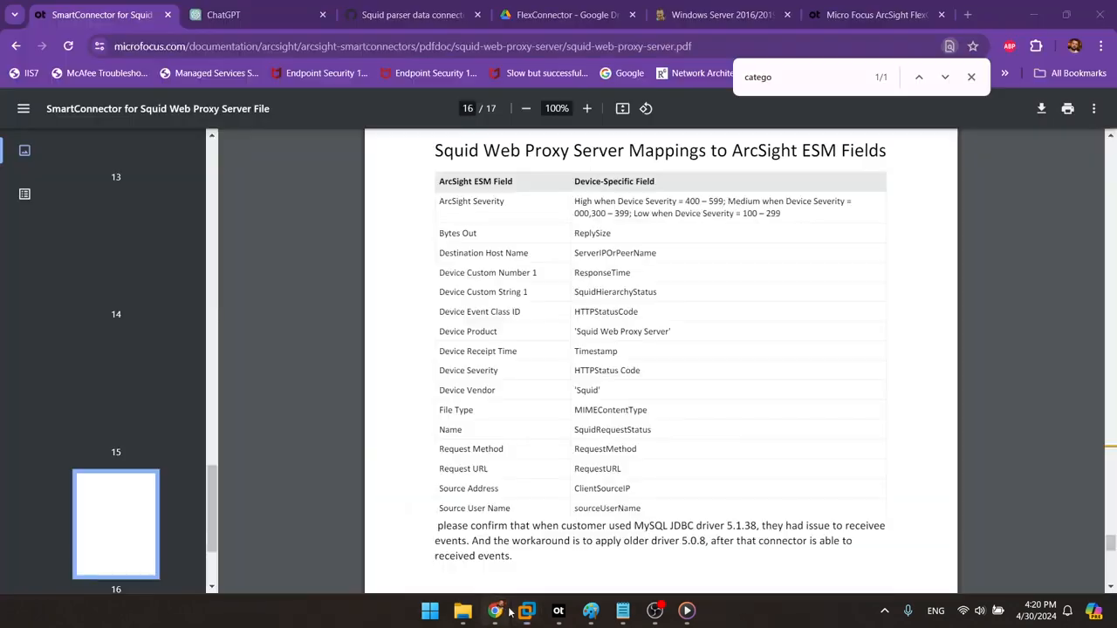
drag(573, 215, 591, 214)
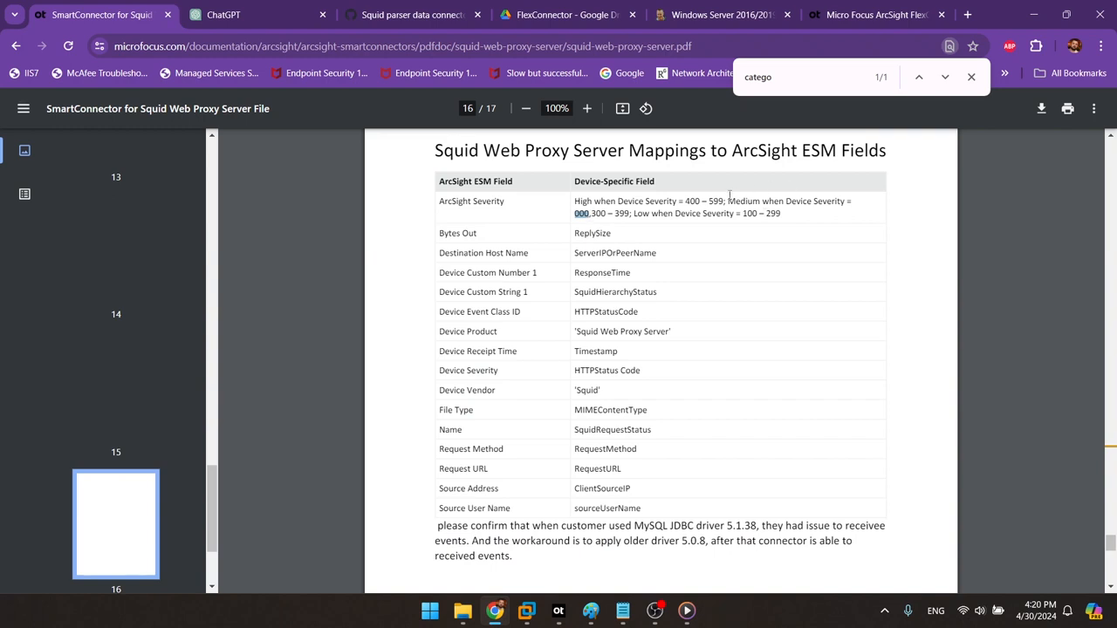
drag(728, 202, 799, 207)
click(800, 208)
Step: Save testsquid.sdkfilereader.properties in Notepad and close the editor
click(1035, 13)
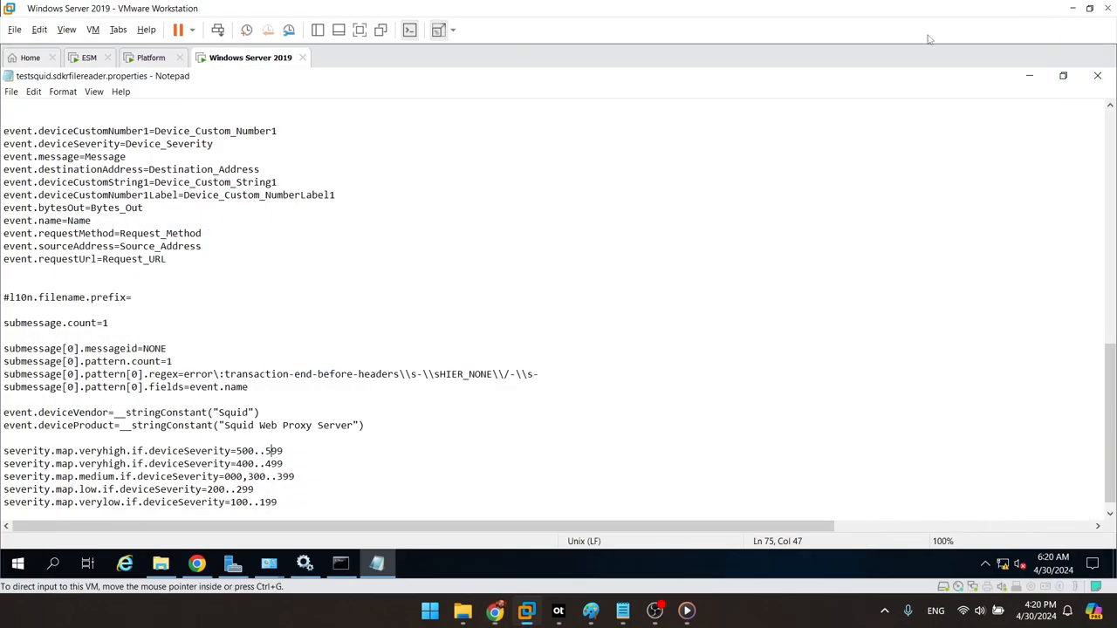
click(277, 503)
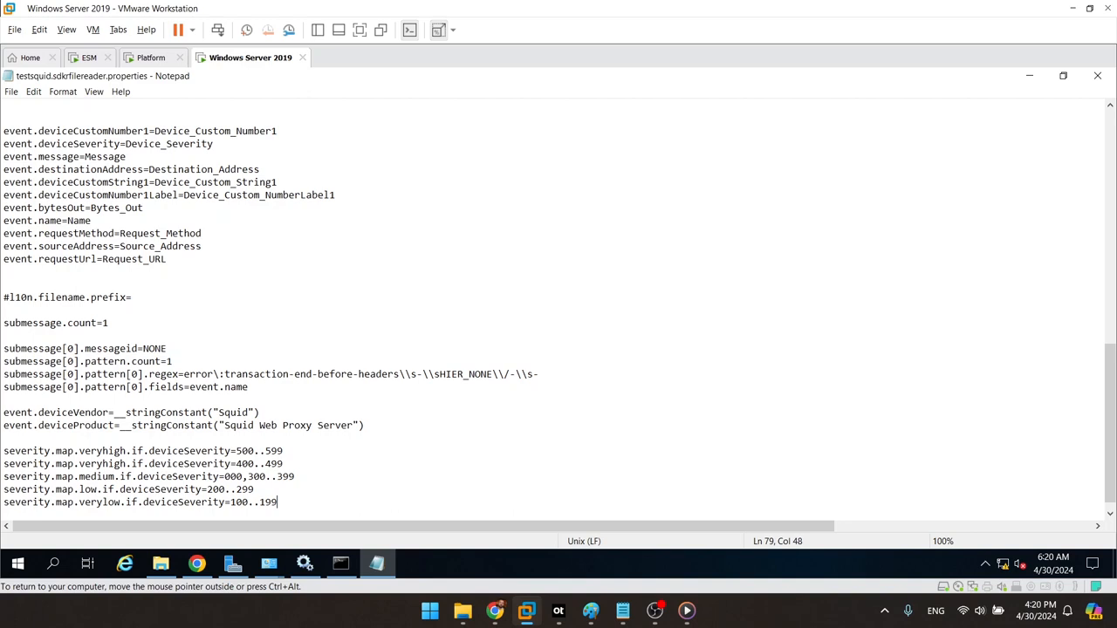
click(10, 92)
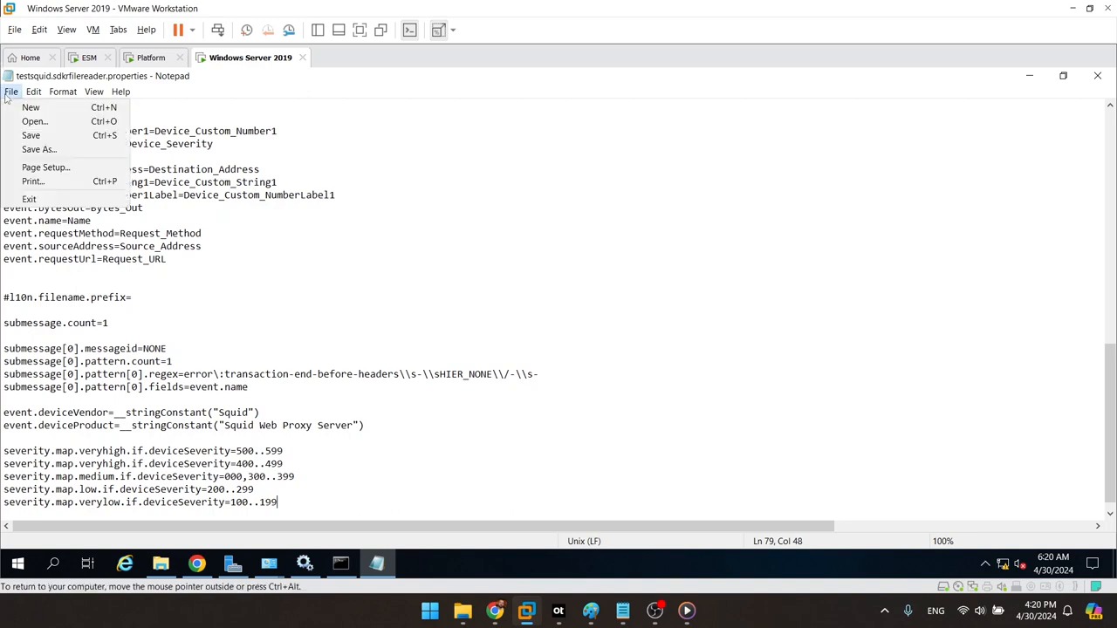
click(32, 135)
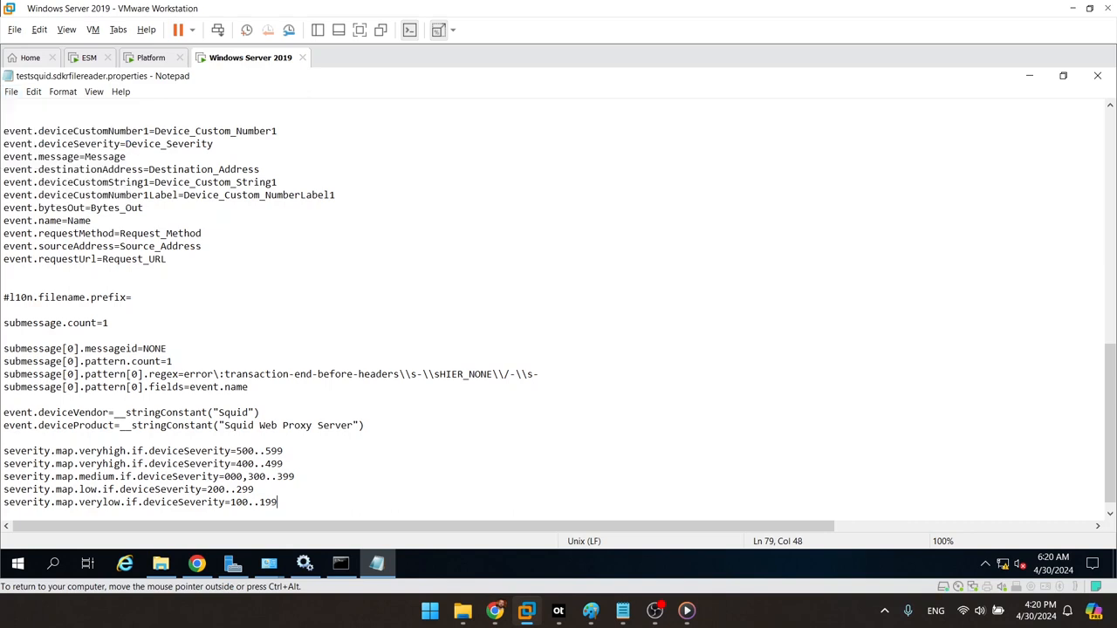
click(1093, 76)
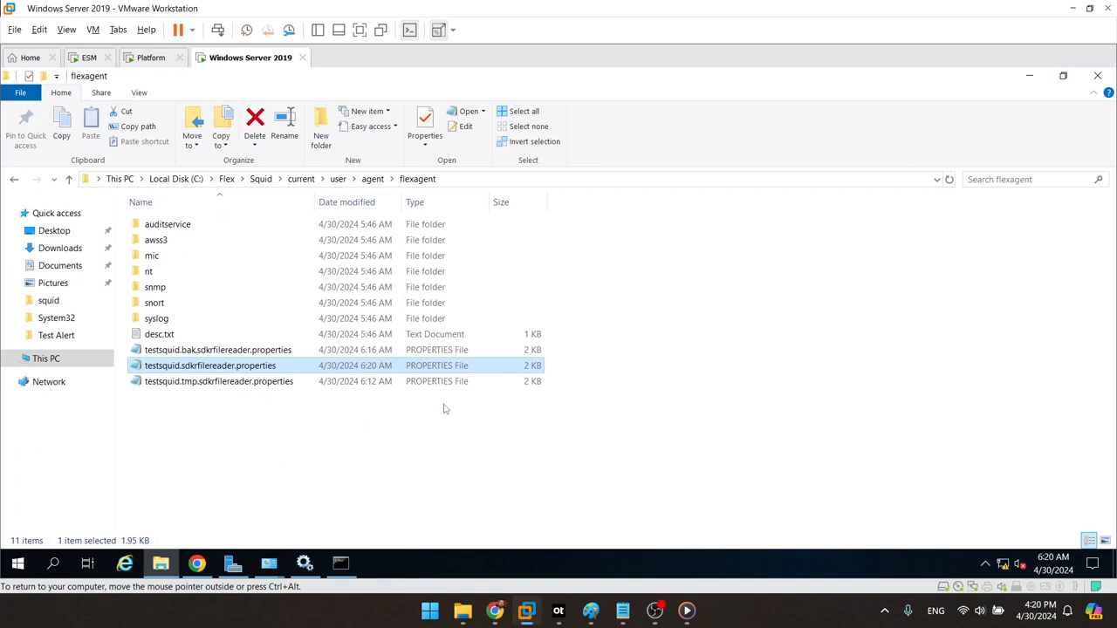
Step: Navigate from the user folder into agent\acp\categorizer\current
click(289, 457)
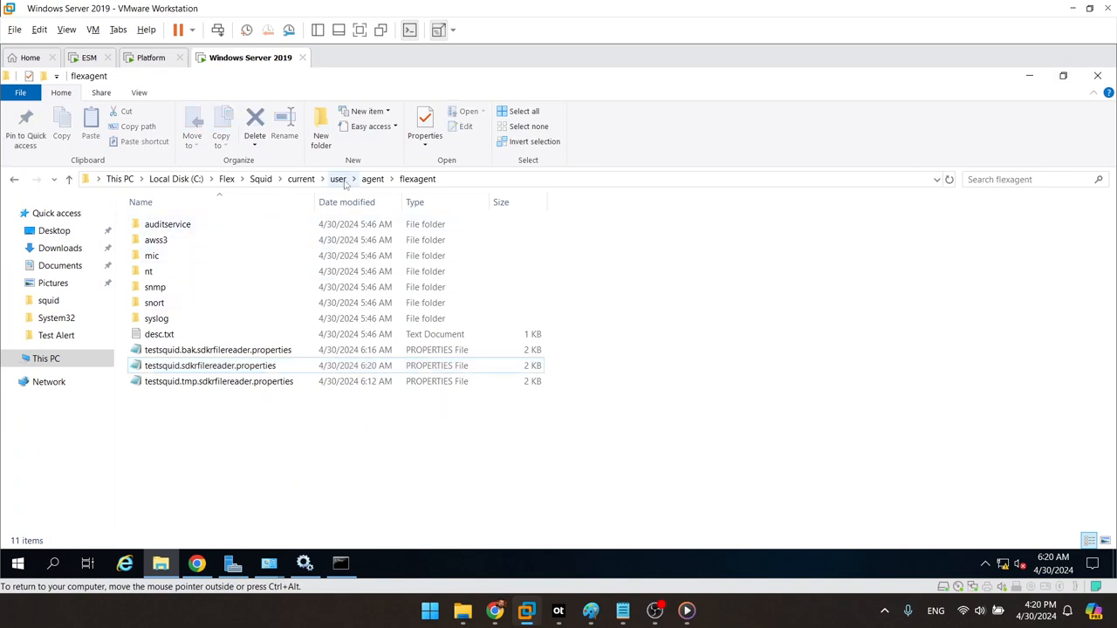
click(340, 179)
double_click(232, 226)
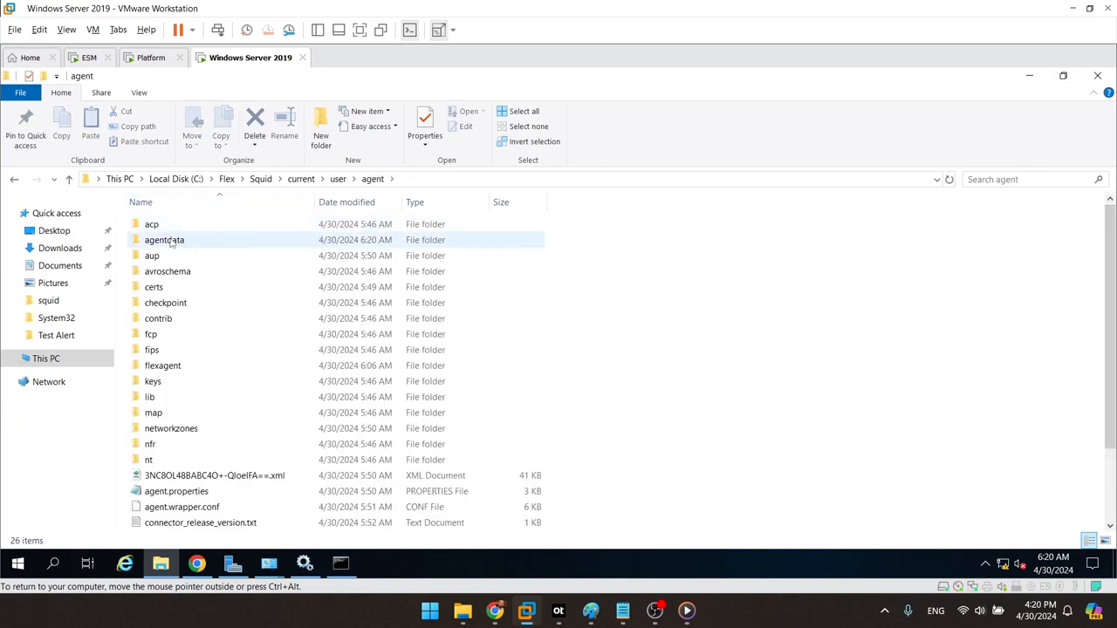
double_click(218, 227)
double_click(207, 227)
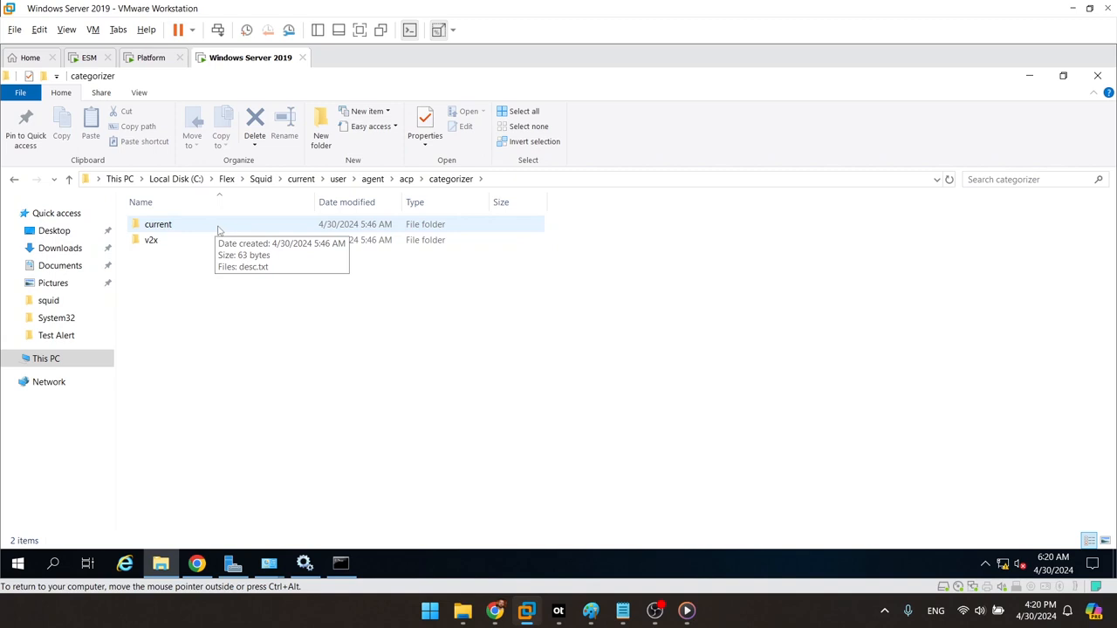
double_click(225, 225)
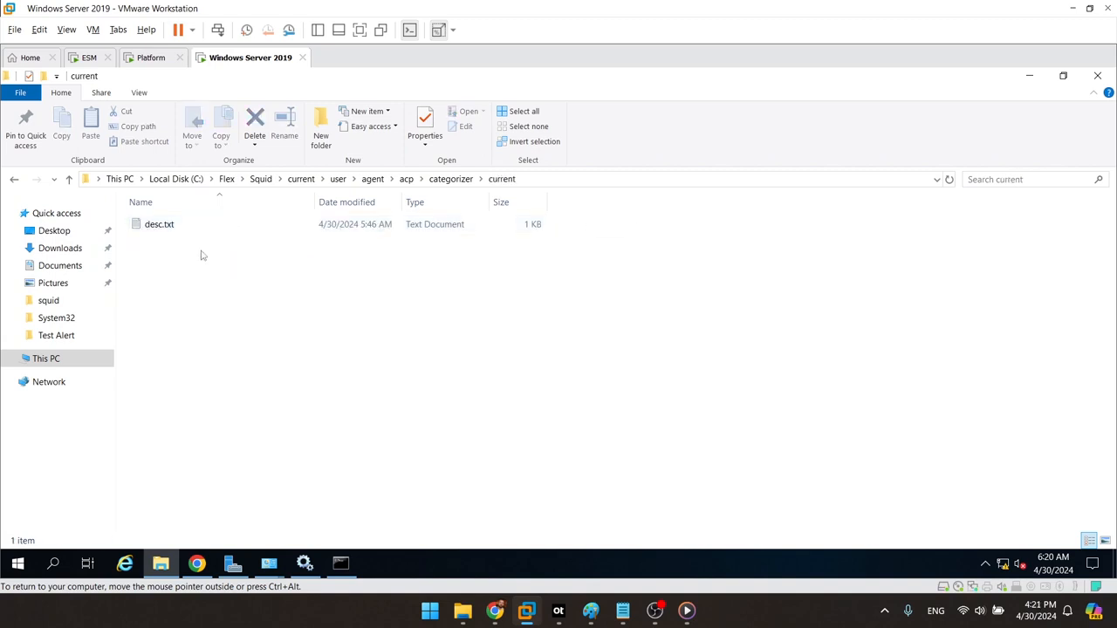
Step: Create a new folder named Squid there and open it
right_click(201, 255)
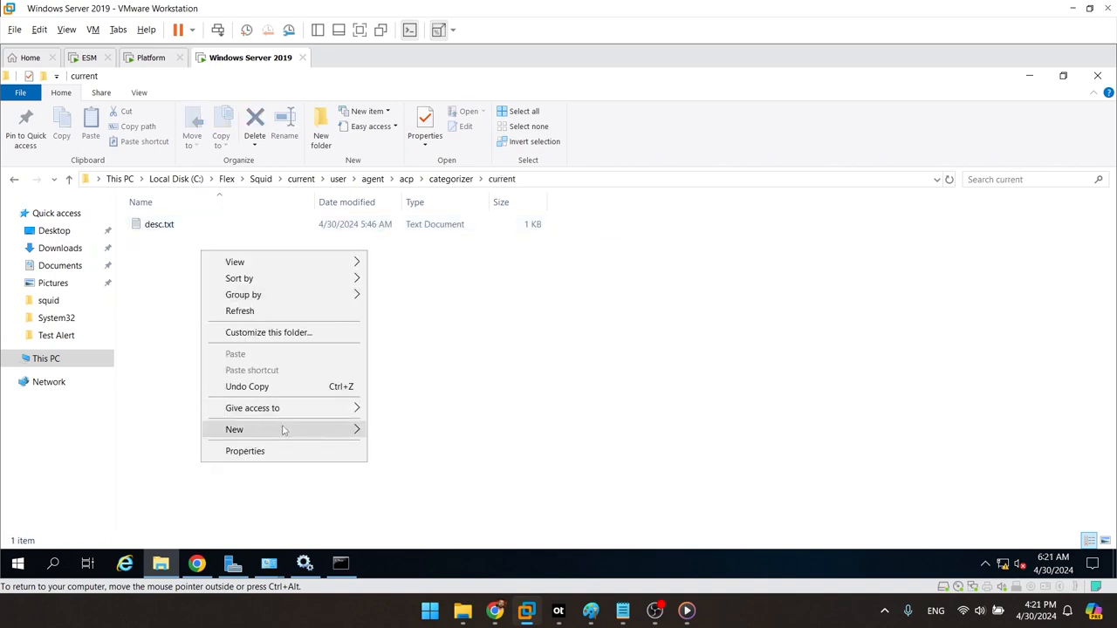
mouse_move(282, 429)
click(397, 431)
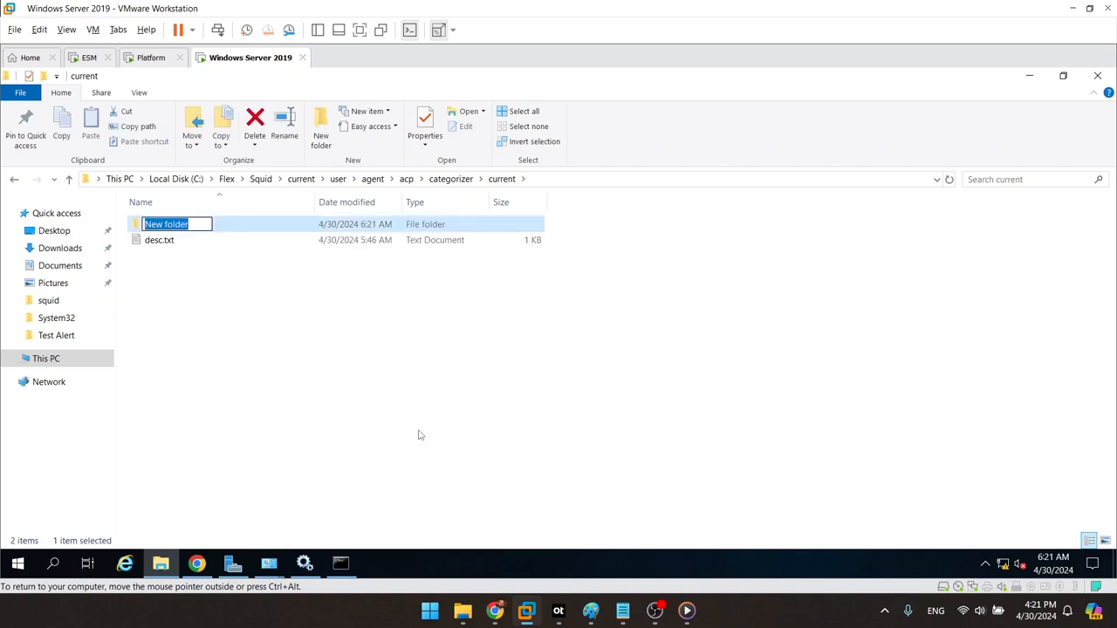
text(Squid)
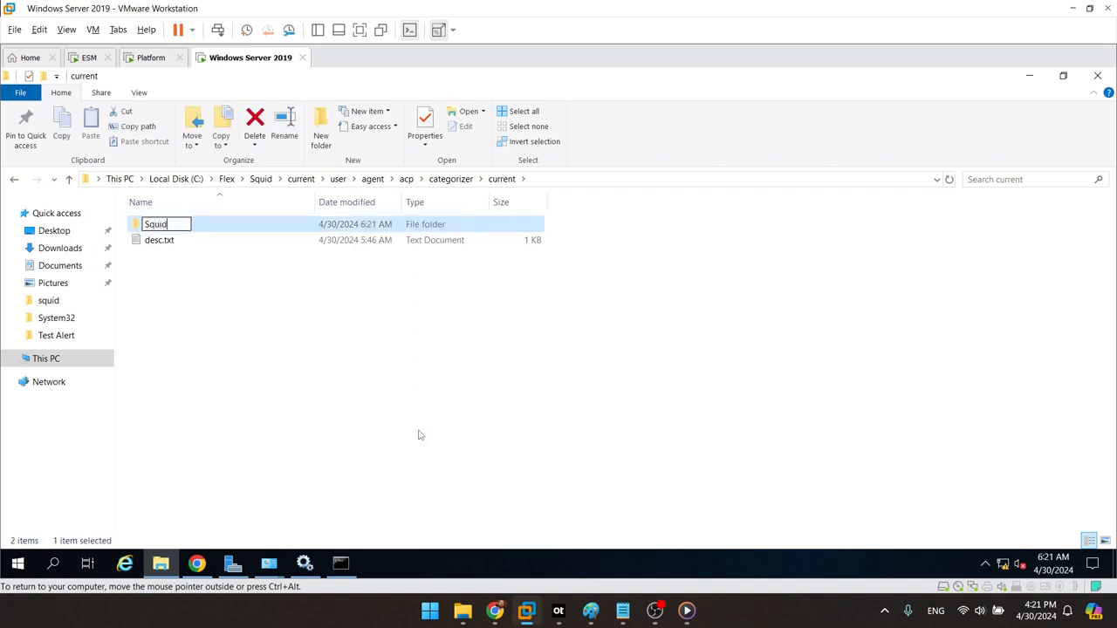
key(Return)
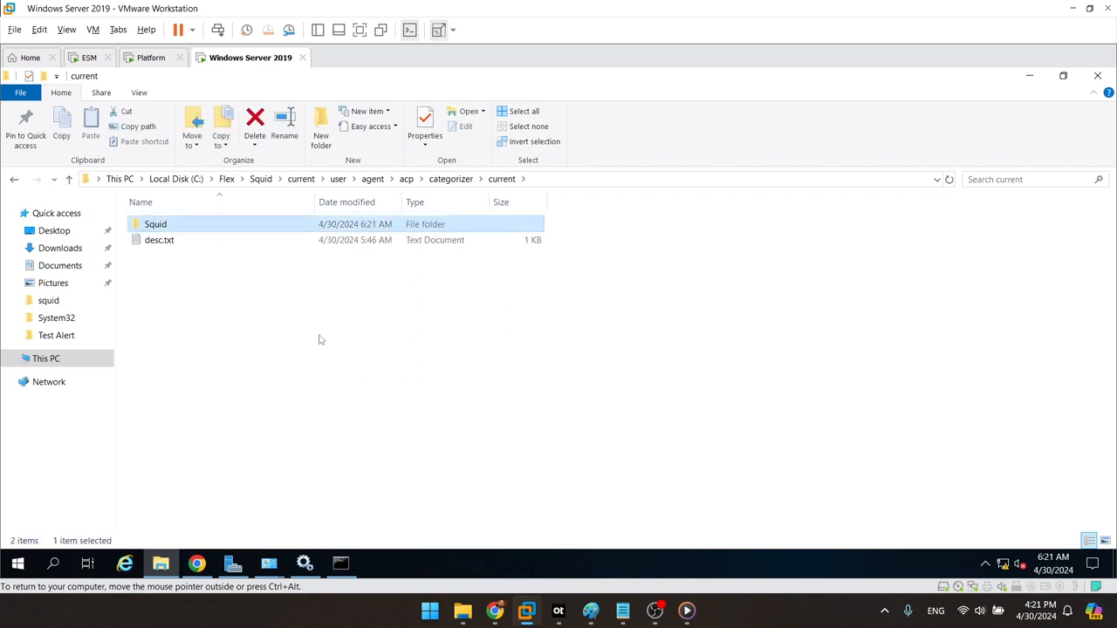
double_click(261, 230)
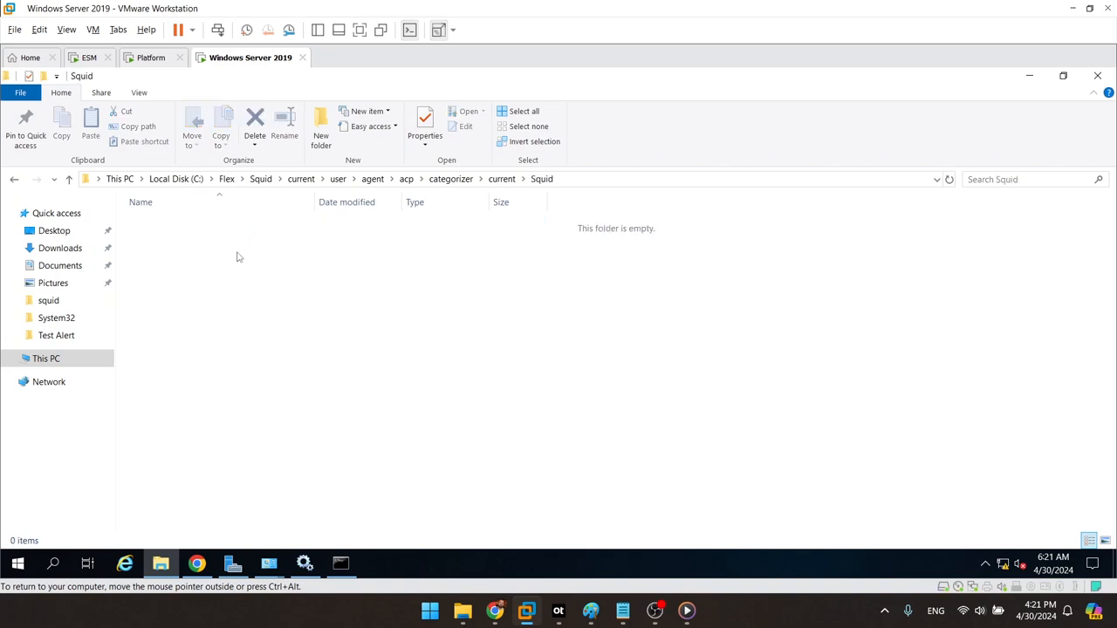
Step: Create a new text document named Squid Web Proxy Server
right_click(236, 252)
mouse_move(393, 433)
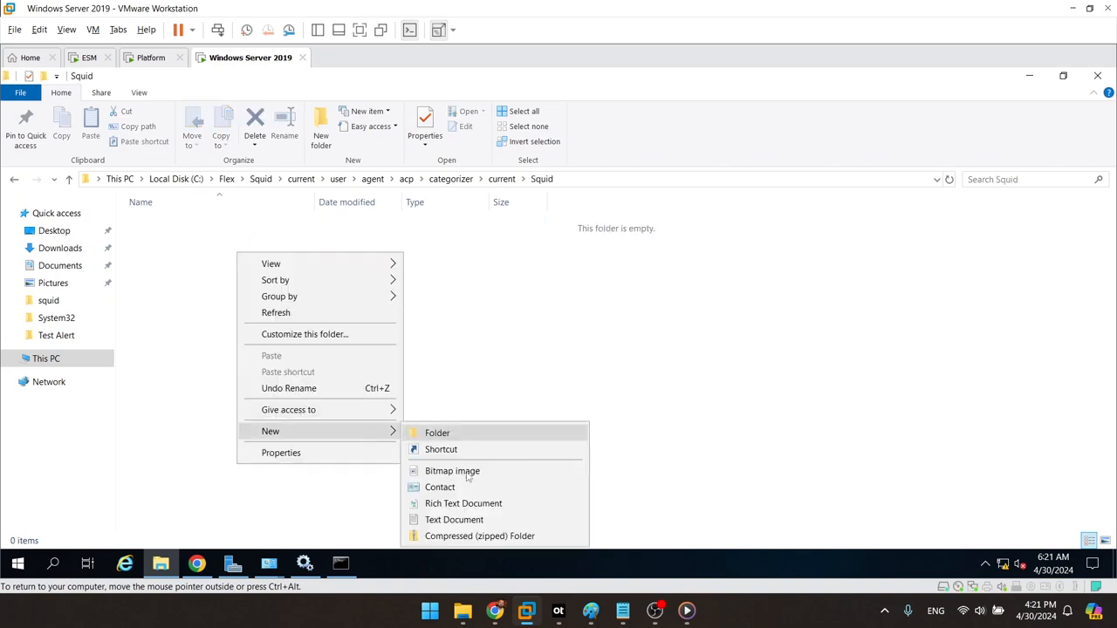
click(454, 520)
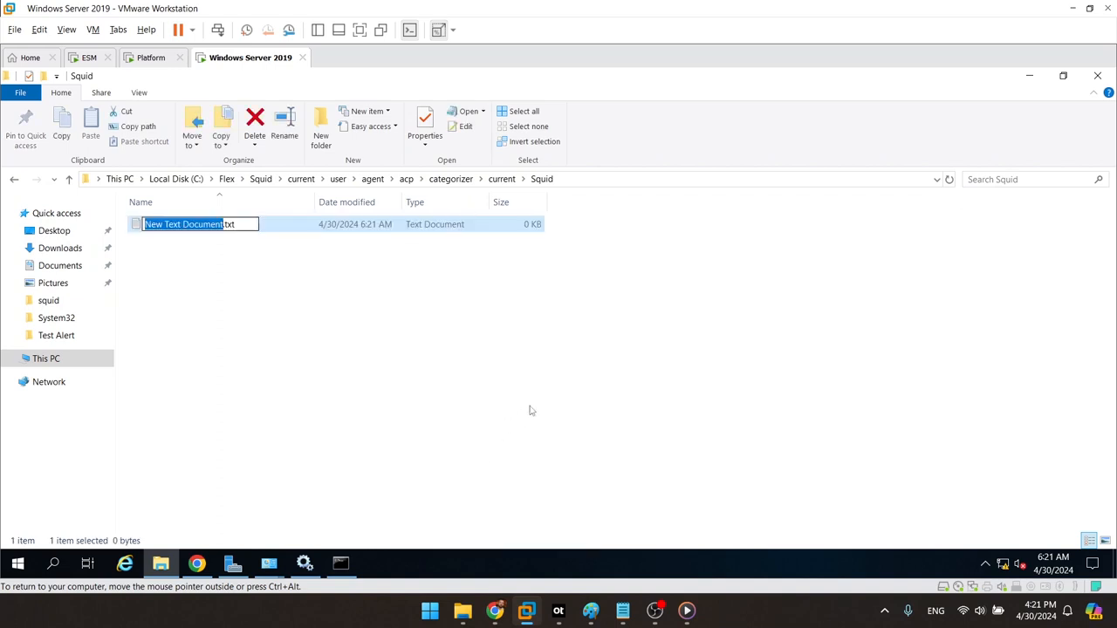
key(BackSpace)
text(Squid Web Proxy Server)
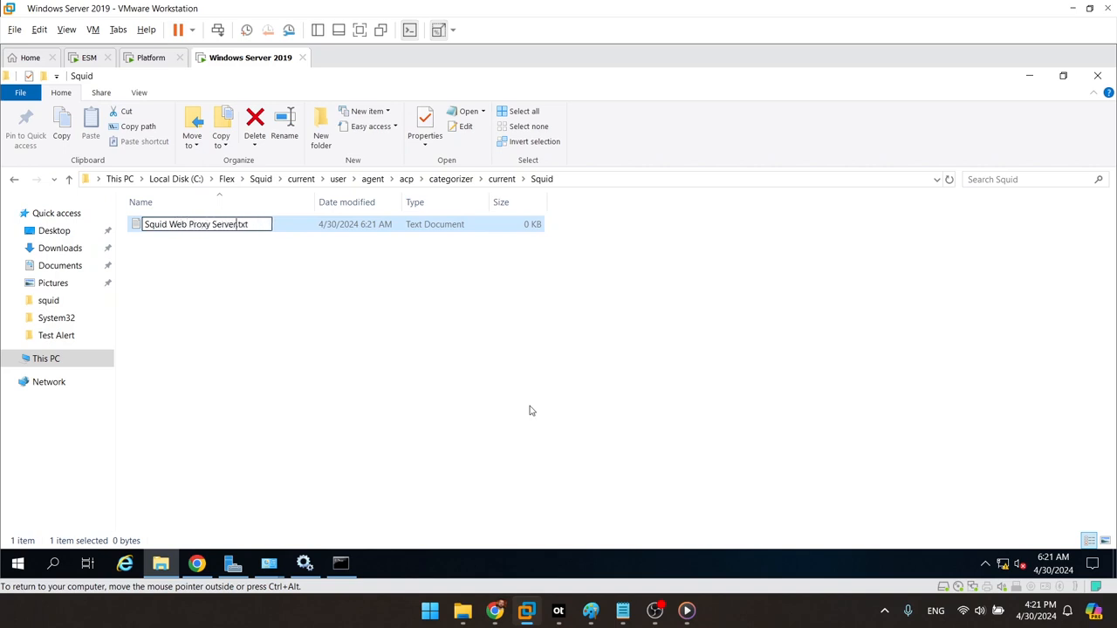
key(Return)
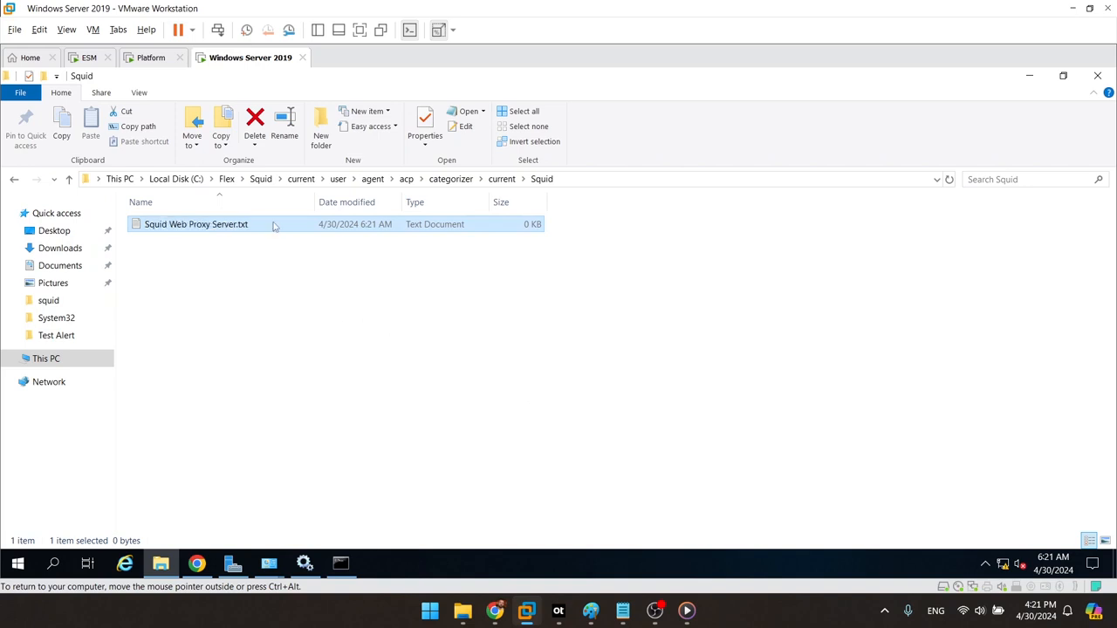
Step: Change its extension from .txt to .csv, accept the warning, and open the file
key(F2)
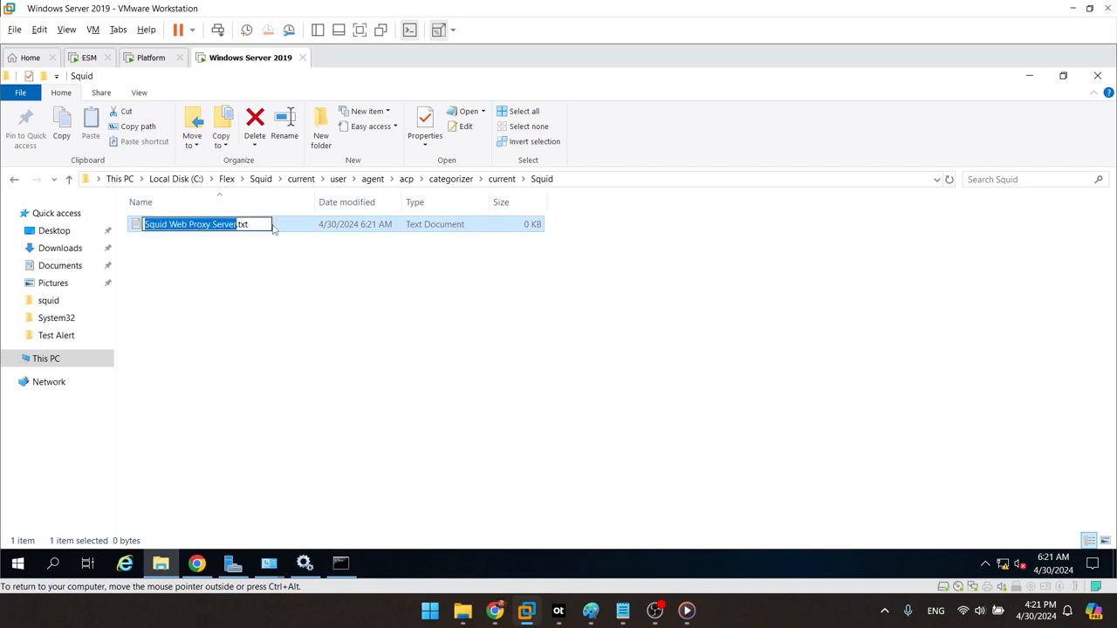
key(End)
key(BackSpace)
key(BackSpace)
key(BackSpace)
text(csv)
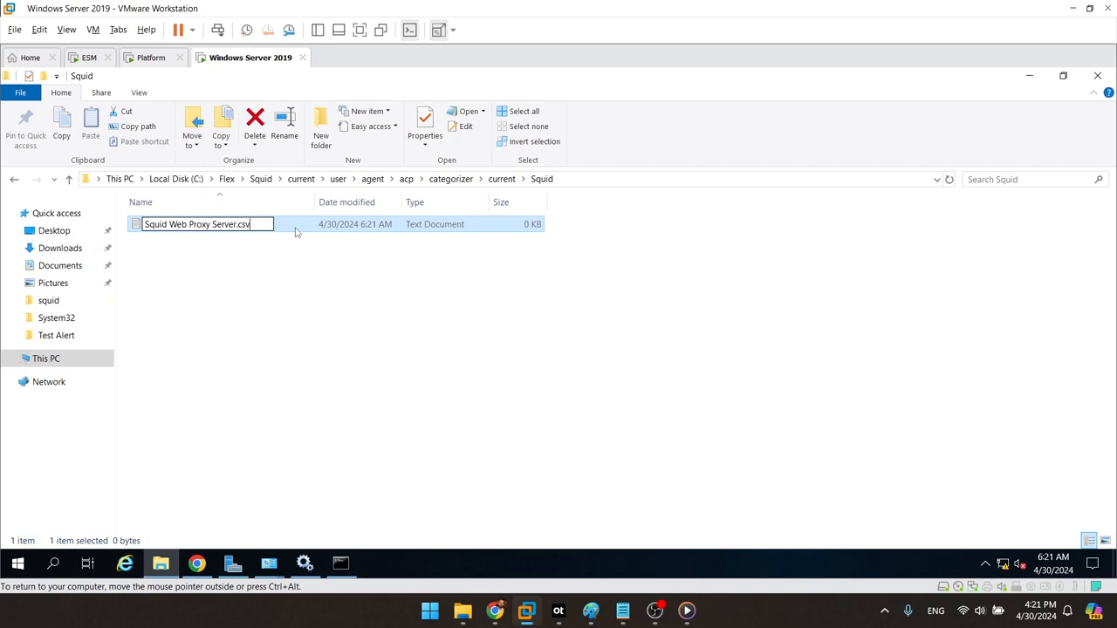
key(Return)
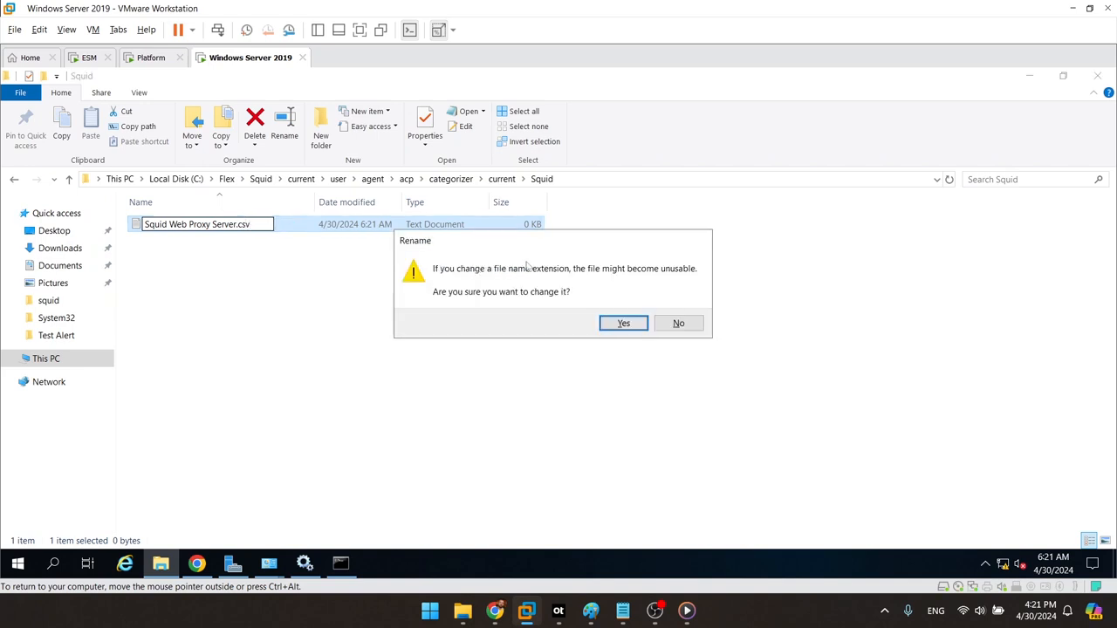
click(625, 324)
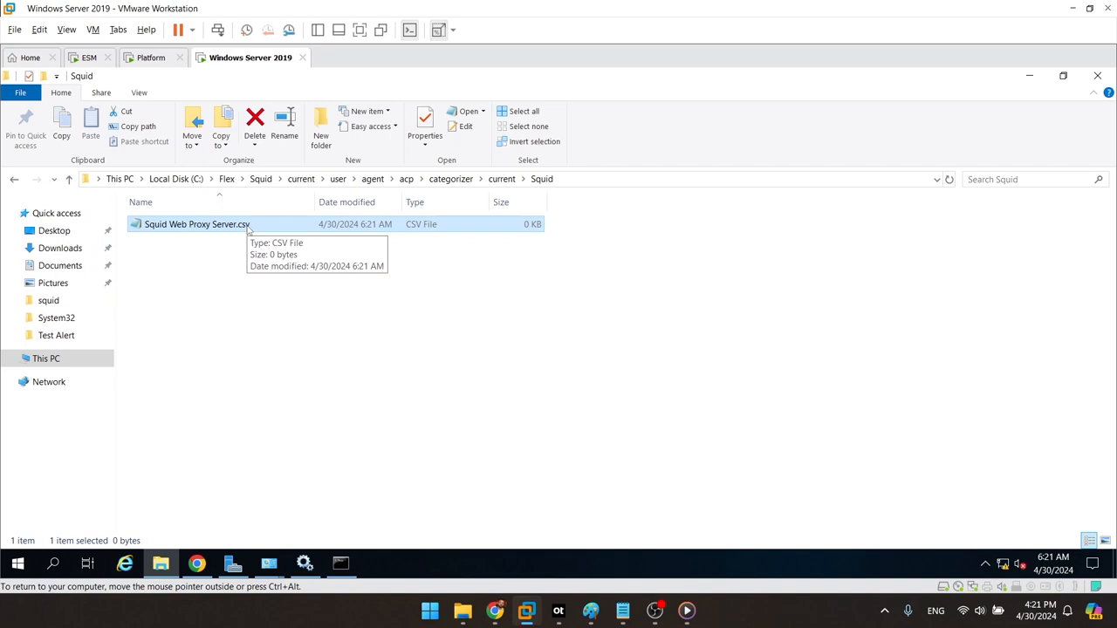
double_click(248, 225)
Step: Type the header event.deviceseverity plus categoryDeviceGroup, Behavior, Outcome, Significance fields, then start the 100..199,/Proxy row
drag(248, 229, 397, 120)
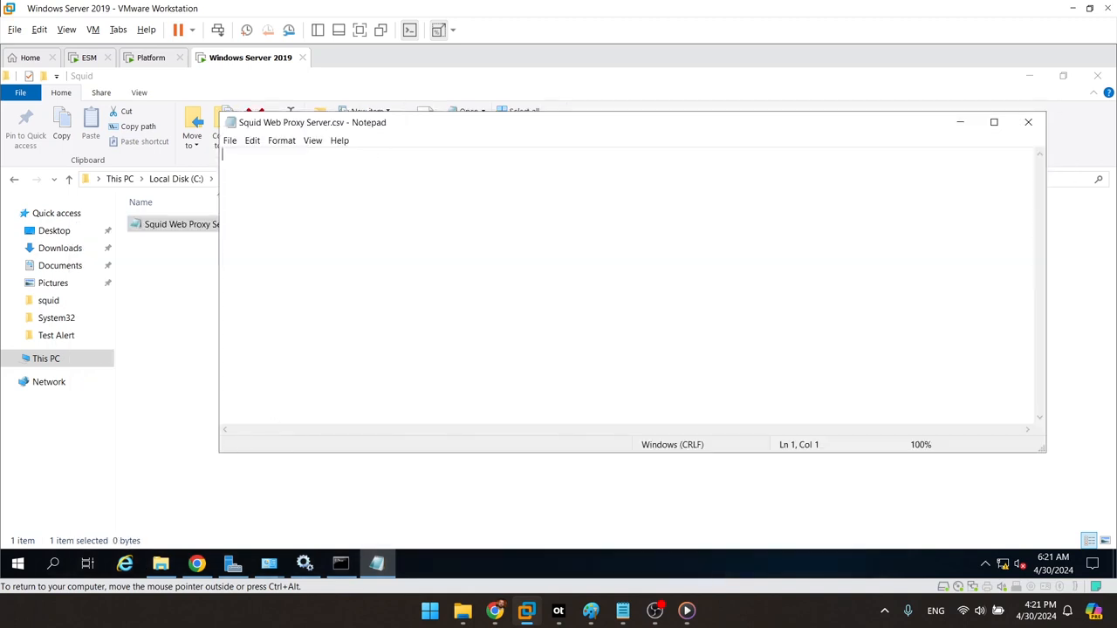
drag(566, 123, 556, 162)
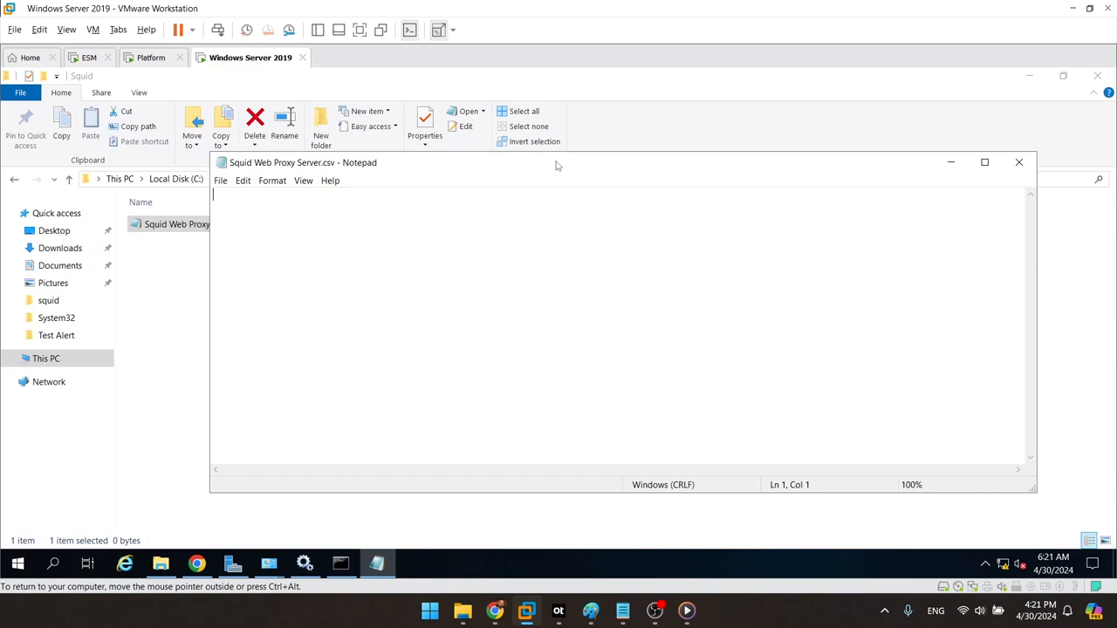
text(event.deviceseverity)
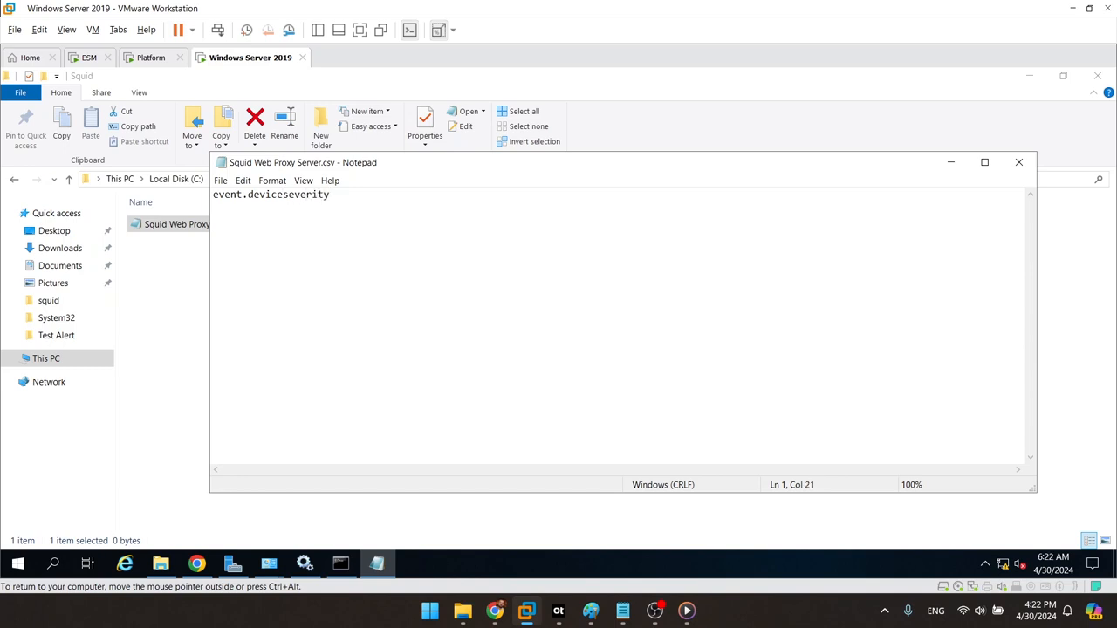
text(,set.event.categoryDev)
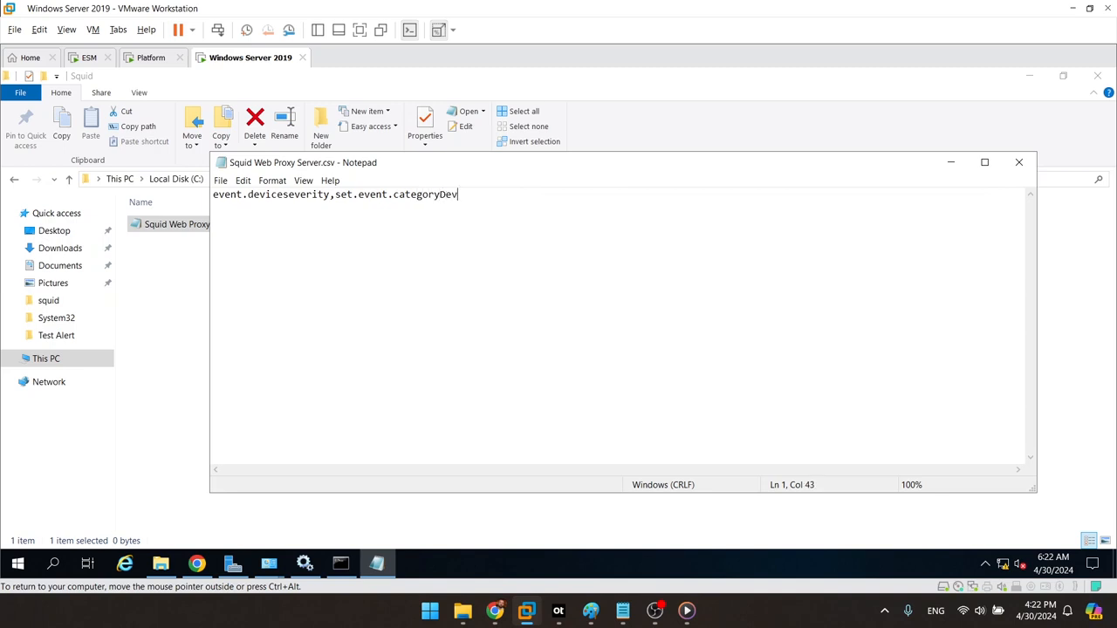
text(iceGroup,set.event.category)
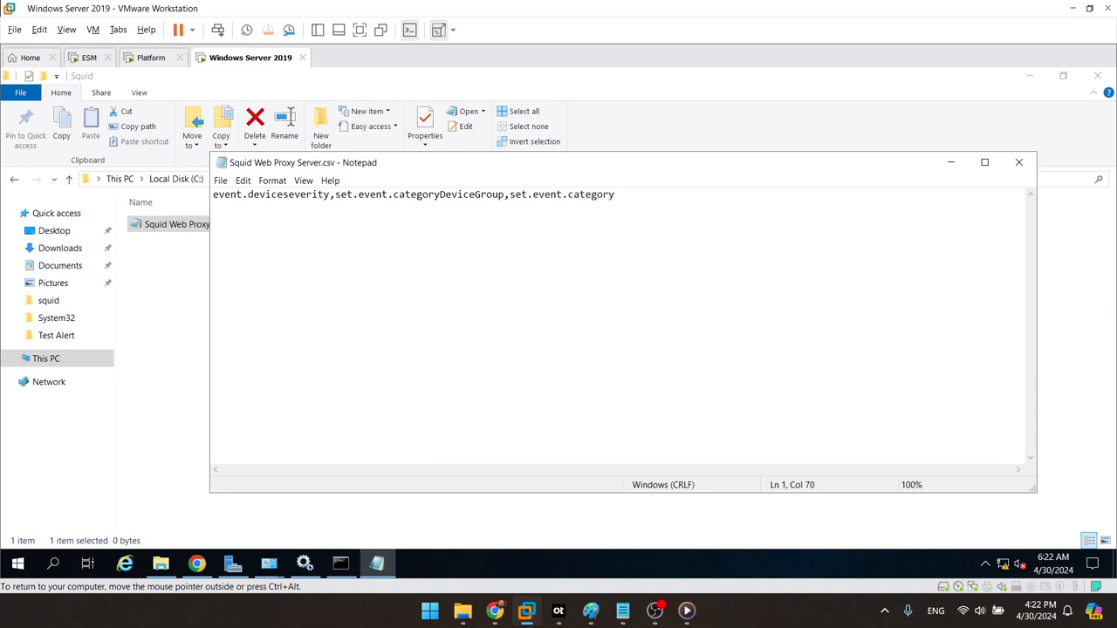
text(Behavior,set.event.categoryO)
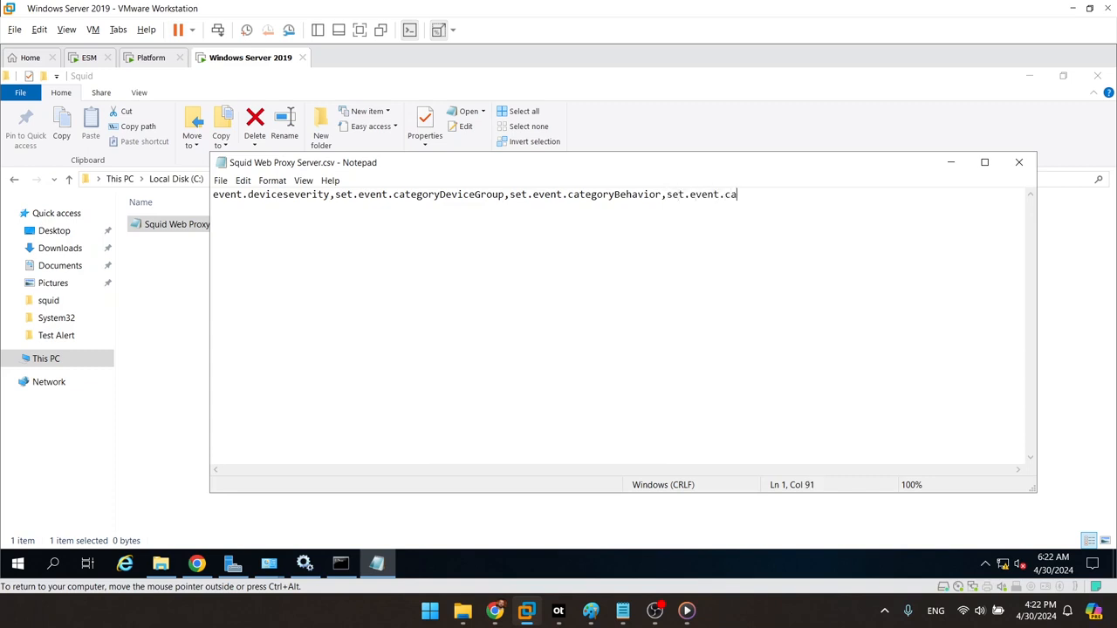
text(utcome,set.event)
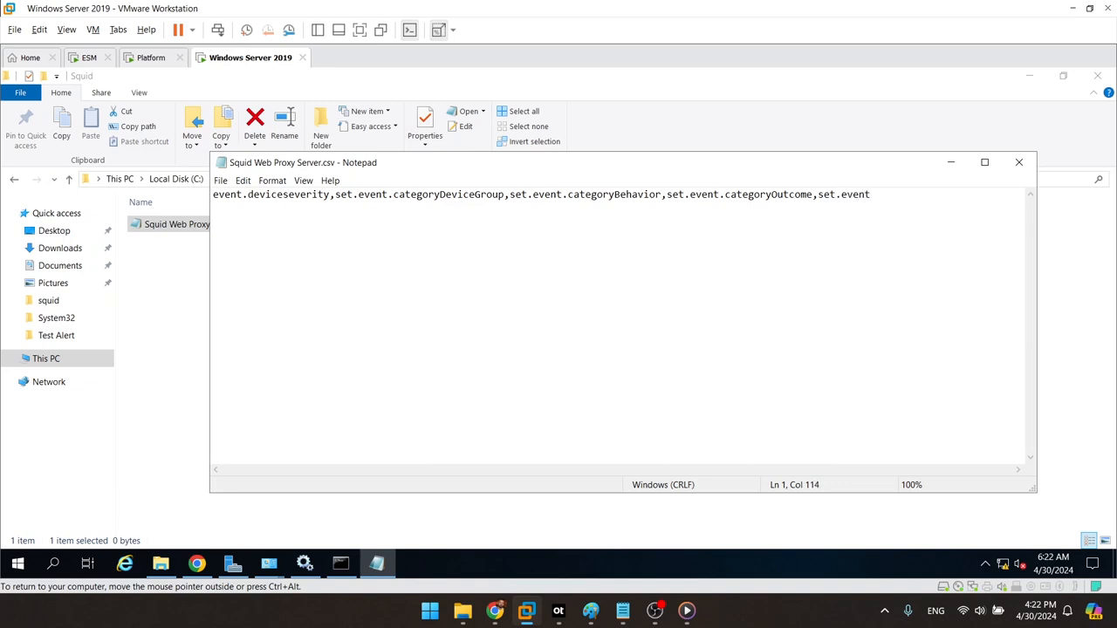
text(.categorySignificance)
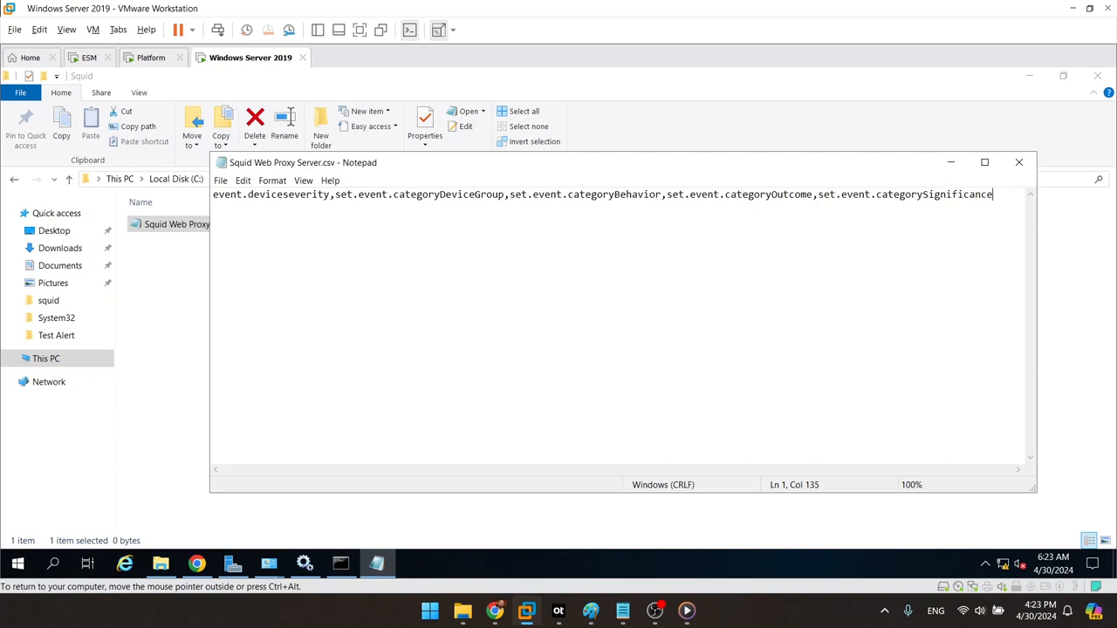
key(Return)
text(100..199,/Proxy,Accesss,)
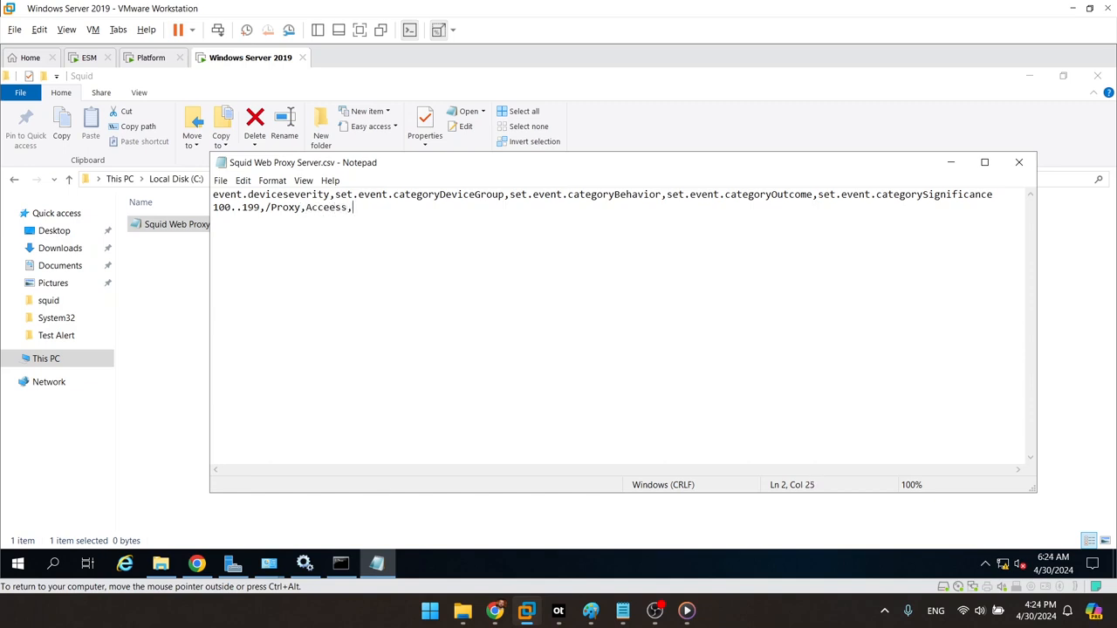
Step: Finish the 100..199 row with /Success,/Normal and add range lines 200..299, 000,300..399, 400..499, 500..599
text(/Success/,/Normal)
key(Return)
text(200..299,)
key(Return)
text(300..)
key(Home)
text(000,)
key(Right)
key(Right)
key(End)
text(399,)
key(Return)
text(400..499)
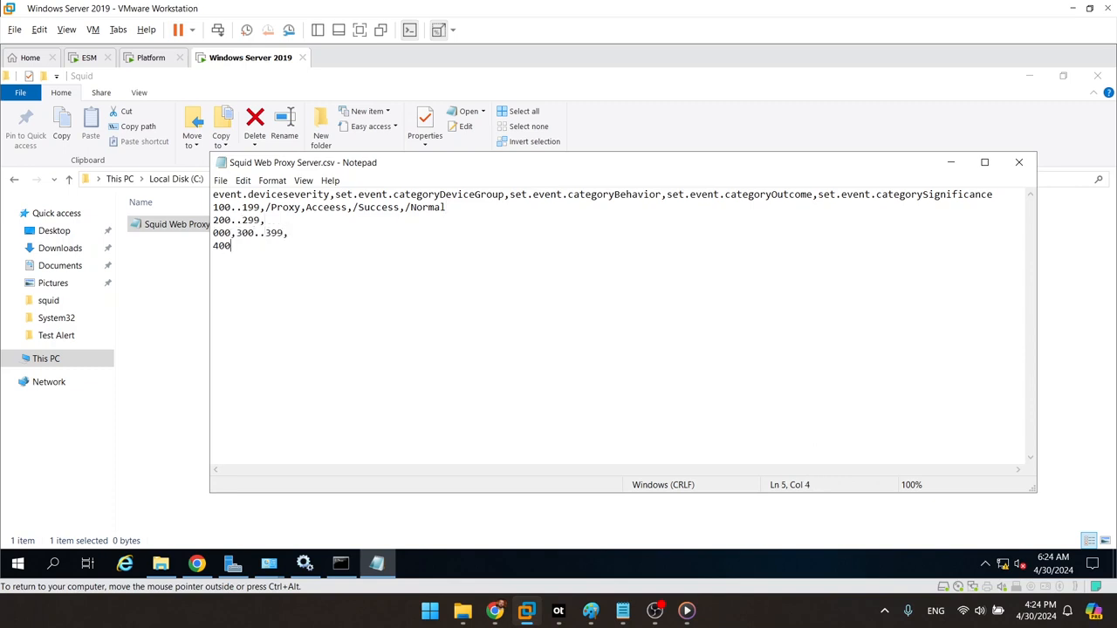
key(Return)
text(500..599)
Step: Fill the 200..299 row with /Proxy,/Access,/Success,/Normal, and fix /Access in the first two rows
key(Up)
key(Up)
key(Up)
key(Right)
text(/Proxy,Access,/Success,/Normal)
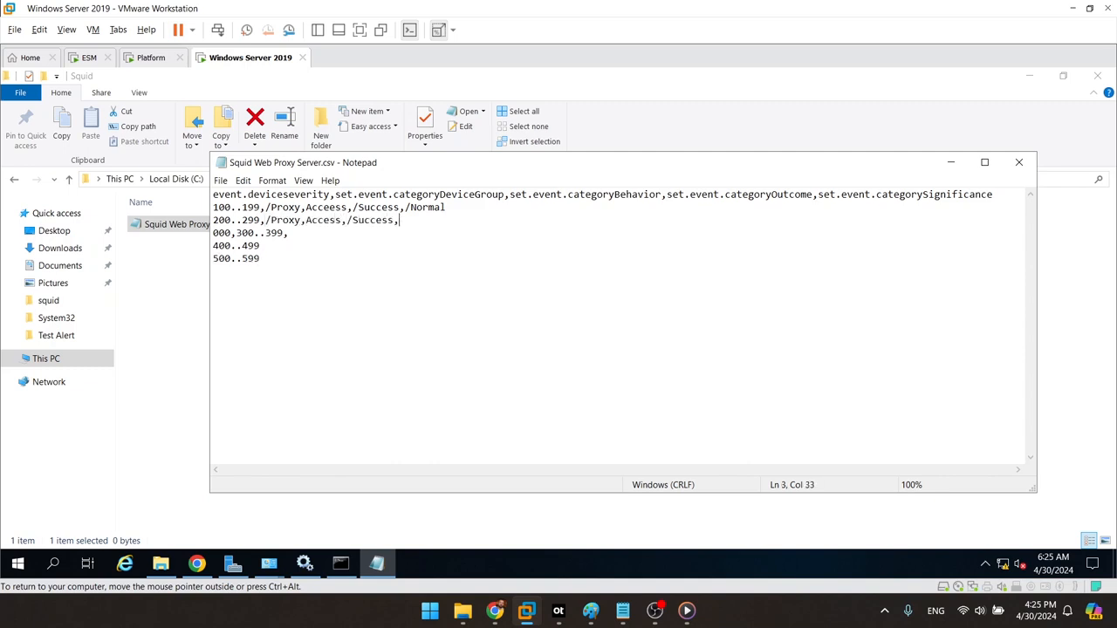
key(Down)
text(/Proxy,)
key(Up)
key(Up)
key(Left)
key(Left)
key(Left)
key(Left)
text(/)
key(Down)
key(Left)
text(/)
key(Down)
key(End)
Step: Complete rows 300..399 (/Communicate,/Attempt,/Informational), 400..499 (/Failure,/Warning) and 500..599 (/Failure,/Error)
text(/Communicate)
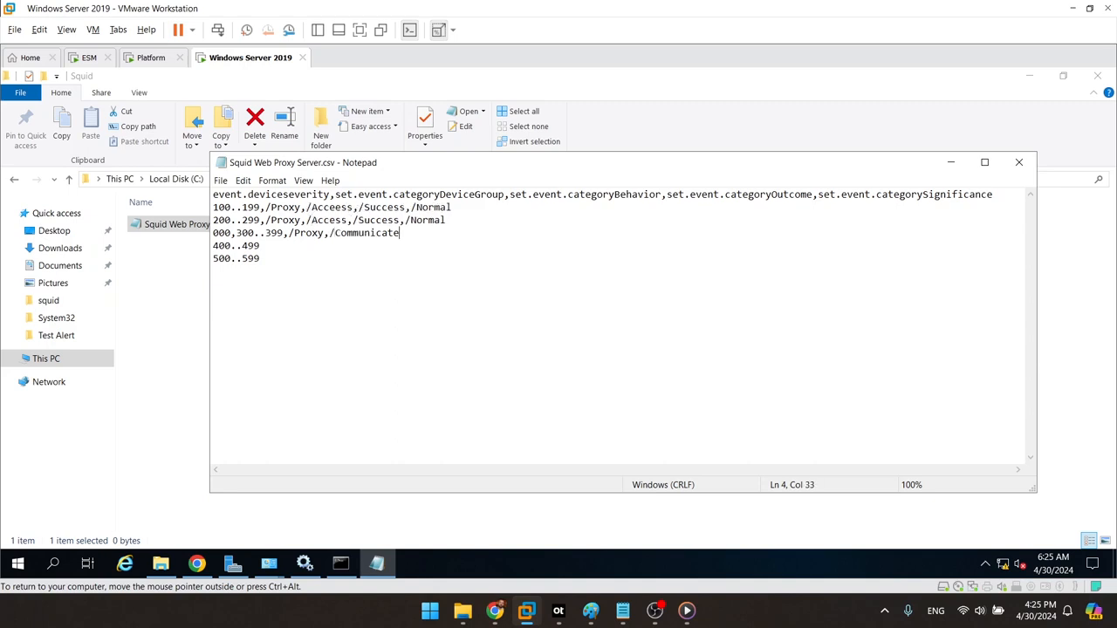
text(,/Attempt,/Informational 400..499,)
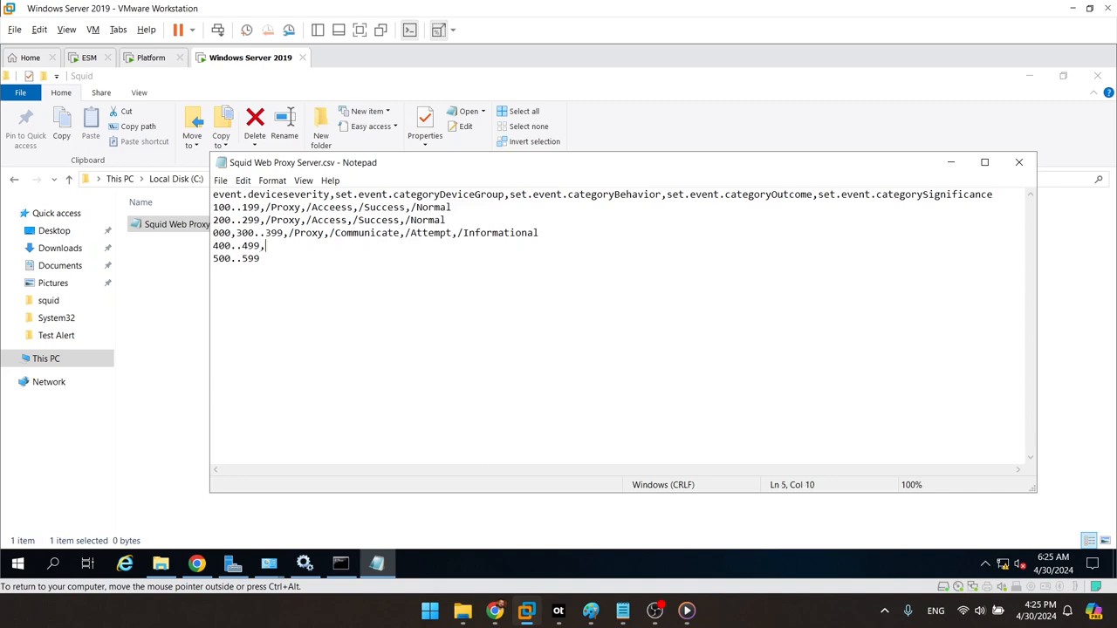
text(/Proxy,Communicate,)
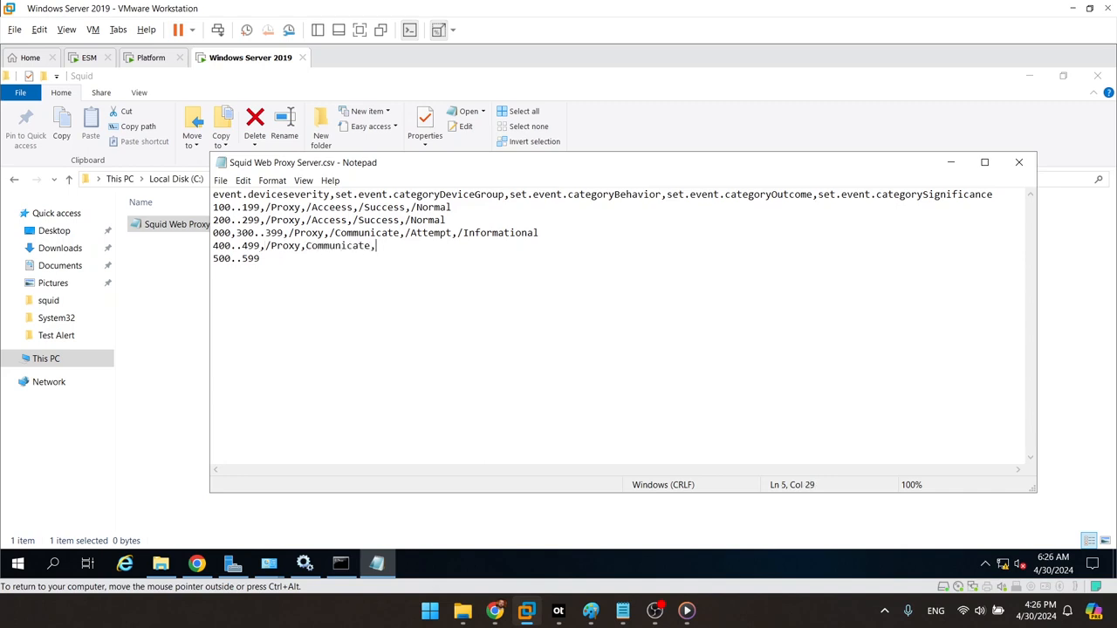
text(/Failure,/Informational/Wanrin)
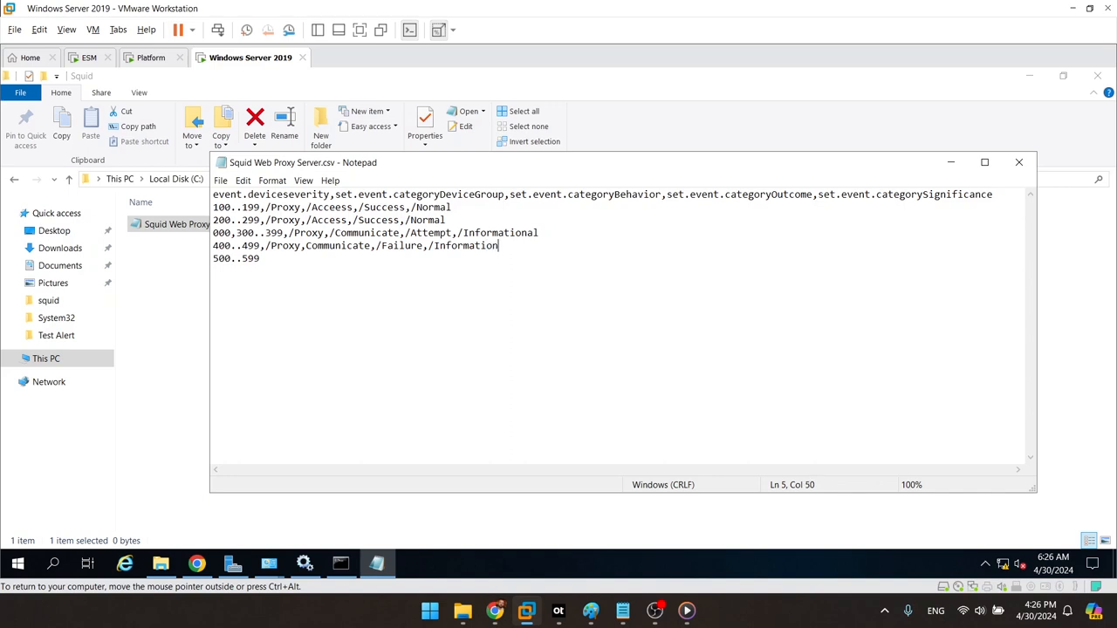
key(BackSpace)
key(BackSpace)
key(BackSpace)
key(BackSpace)
text(rning)
key(Down)
text(,/Proxy,)
key(Up)
text(/)
key(Down)
text(/Communicate,)
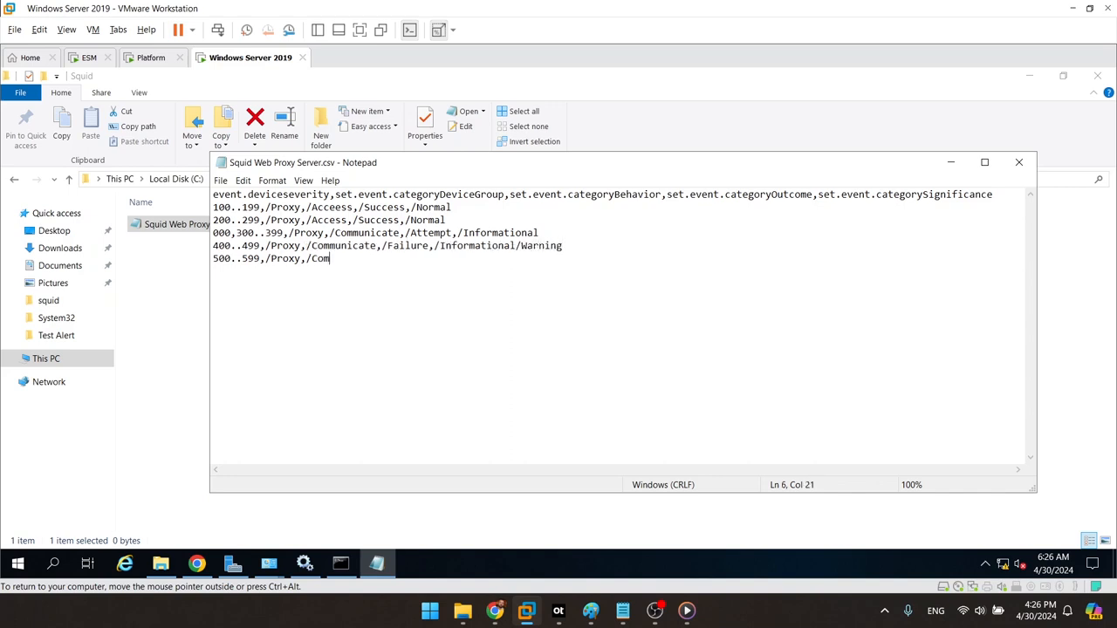
text(/Failure,/Error)
Step: Save the CSV and close Notepad
click(219, 179)
click(240, 224)
click(1018, 163)
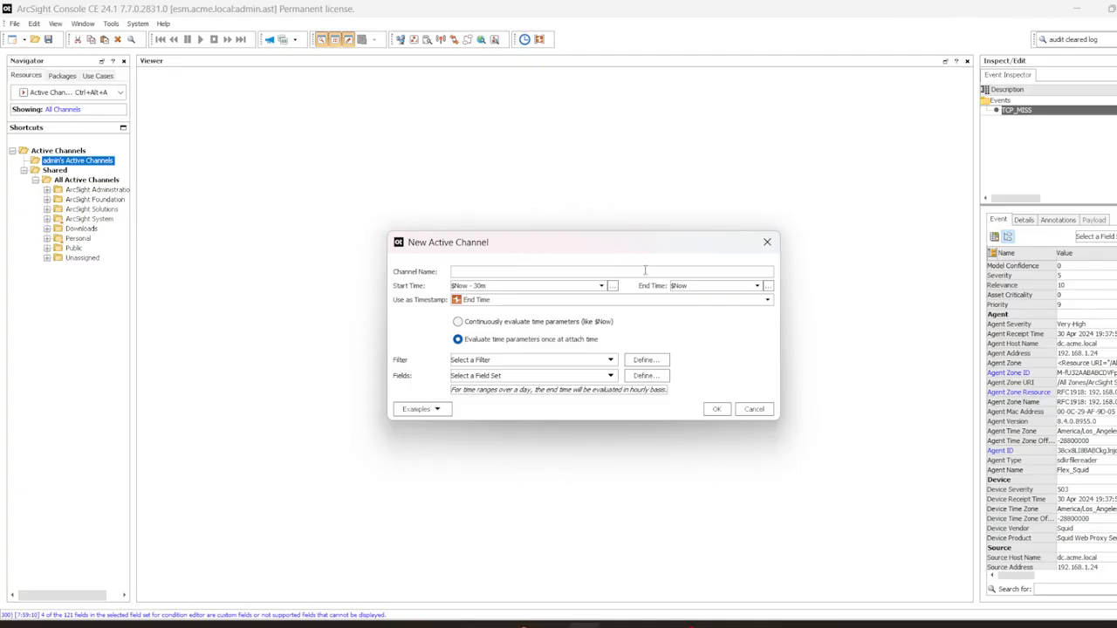
Step: Name the channel Squid Proxy Test, starting at $Now - 15m and continuously evaluated
text(Squid Proxy Test)
click(549, 321)
click(550, 284)
text(5m)
Step: Filter the channel to Device Vendor = Squid, then create and open it
click(635, 361)
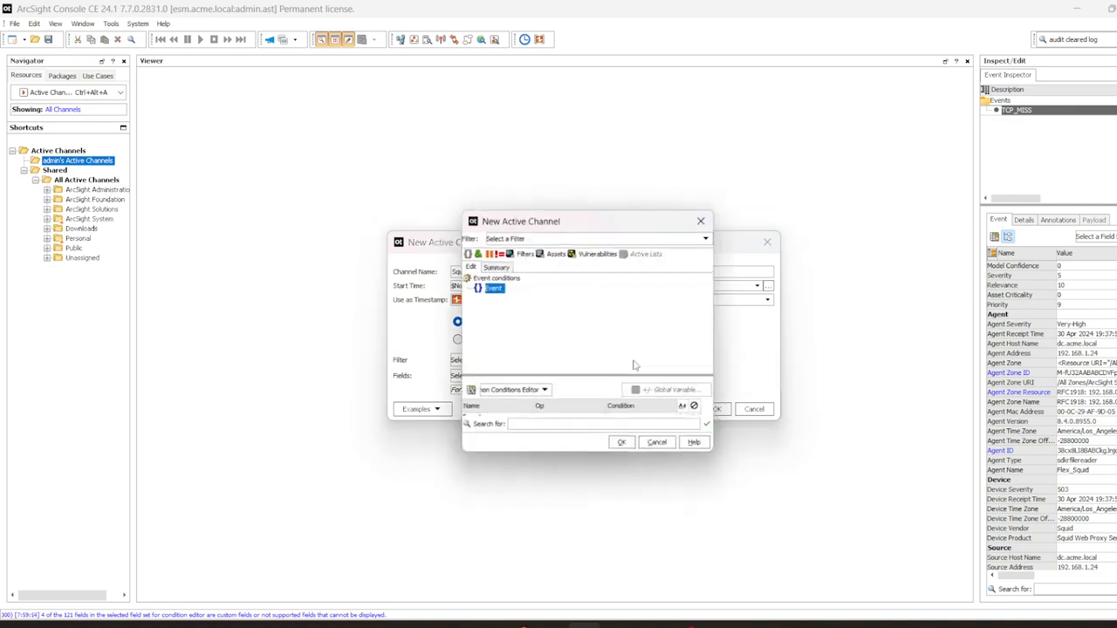
right_click(491, 288)
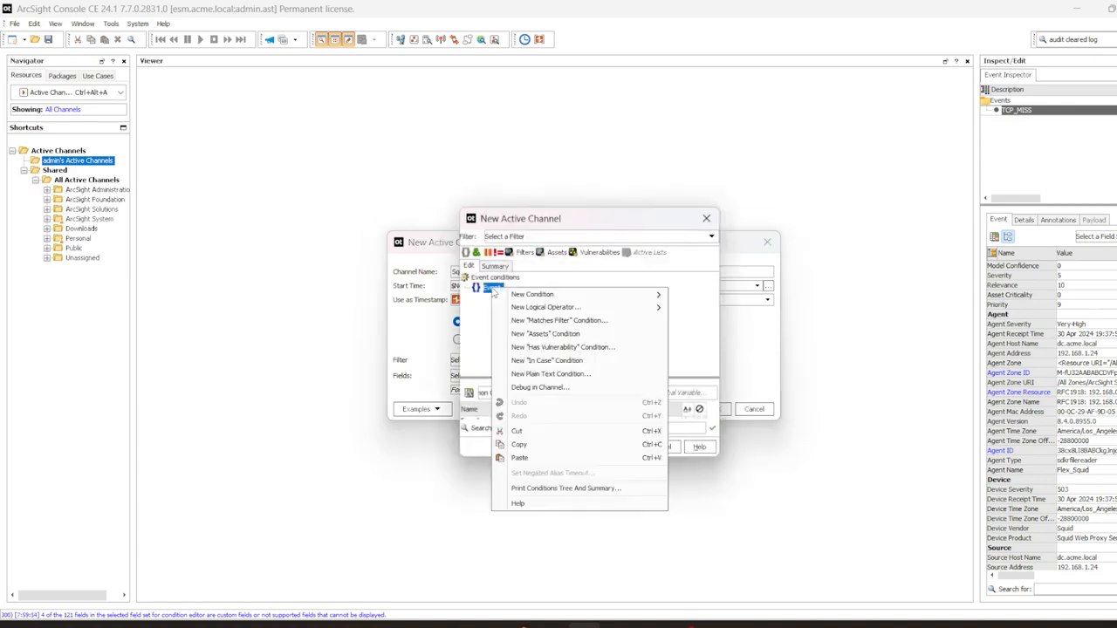
mouse_move(539, 295)
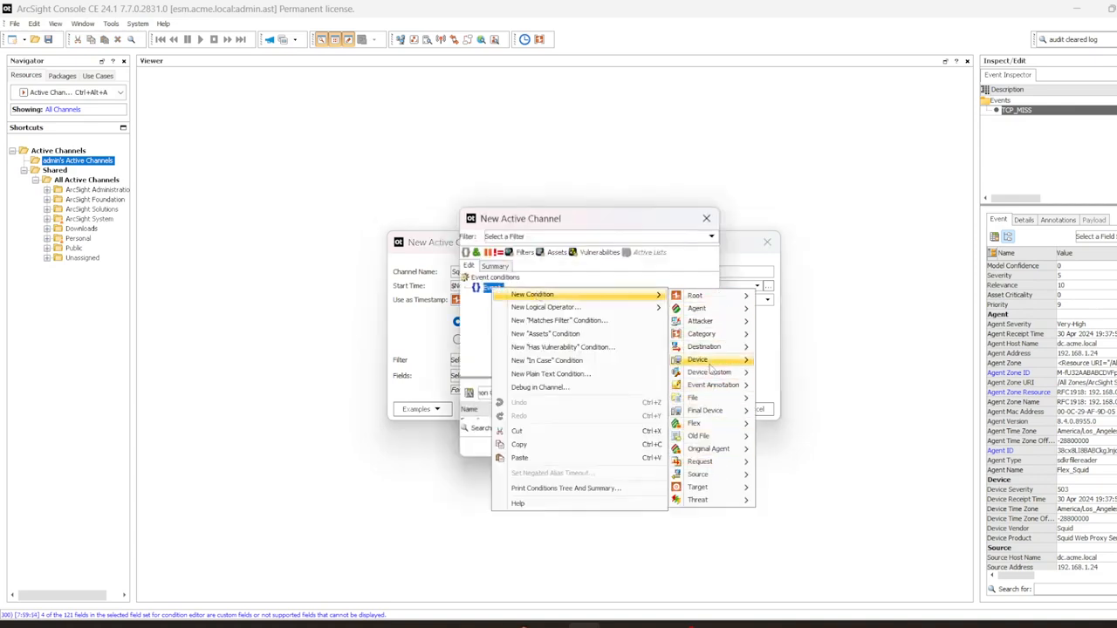
mouse_move(709, 362)
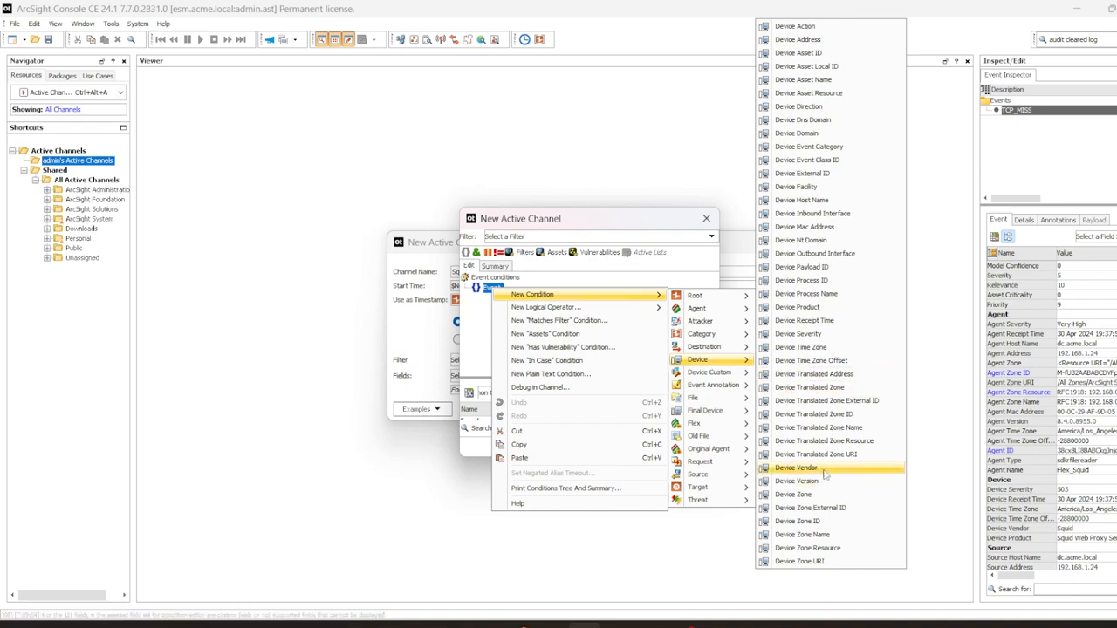
click(823, 468)
text(Squid)
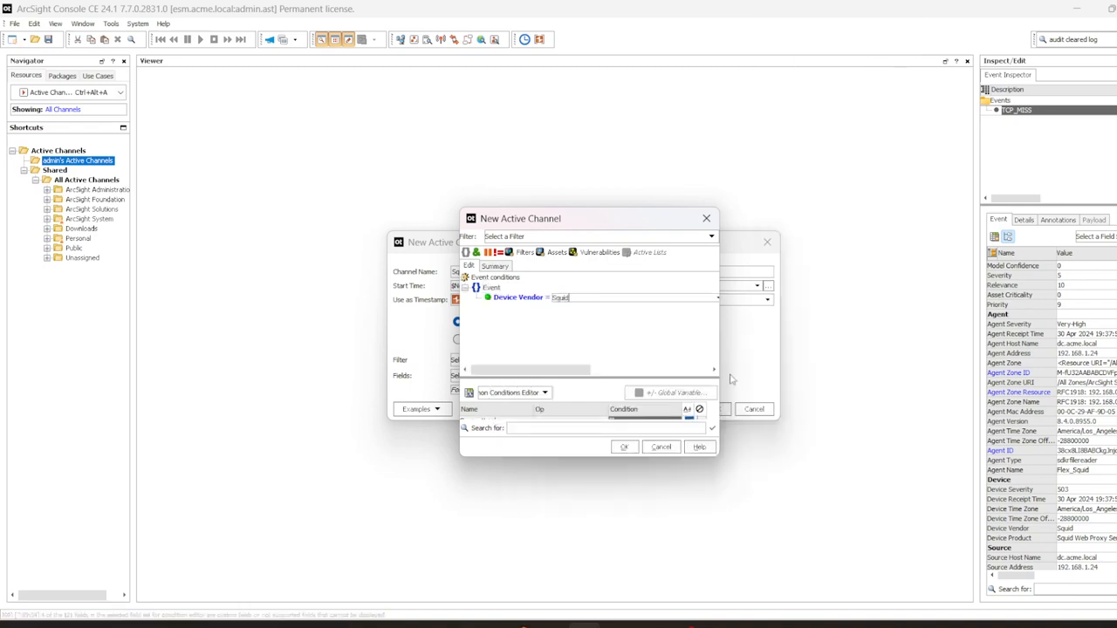
key(Return)
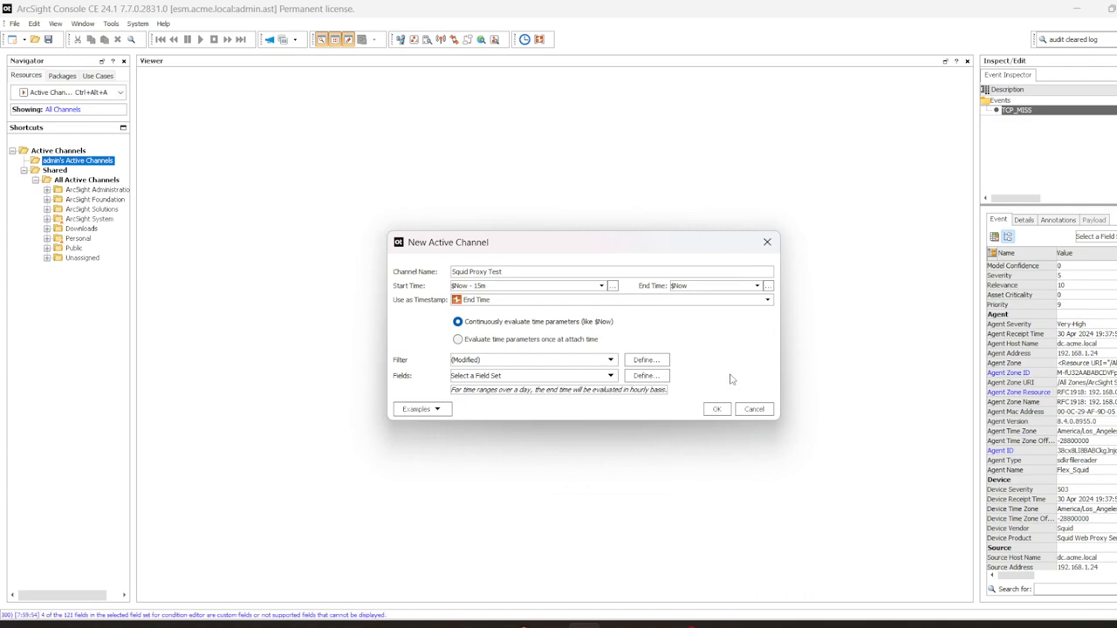
drag(651, 251, 573, 177)
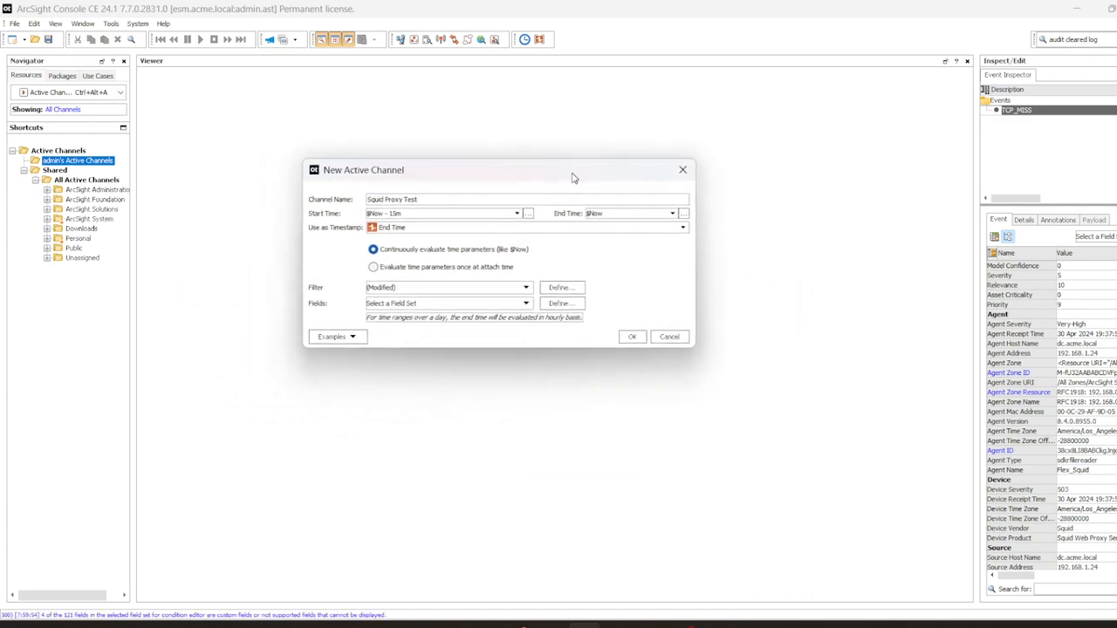
click(633, 339)
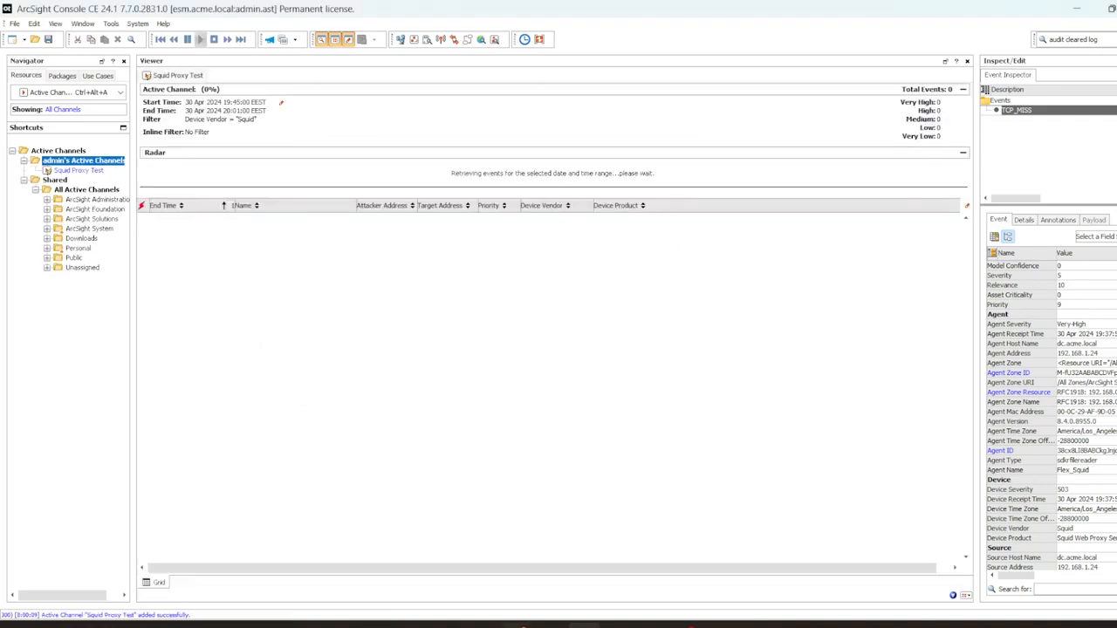
Step: In the VM's Chrome, open LinkedIn and Glassdoor in new tabs
click(762, 522)
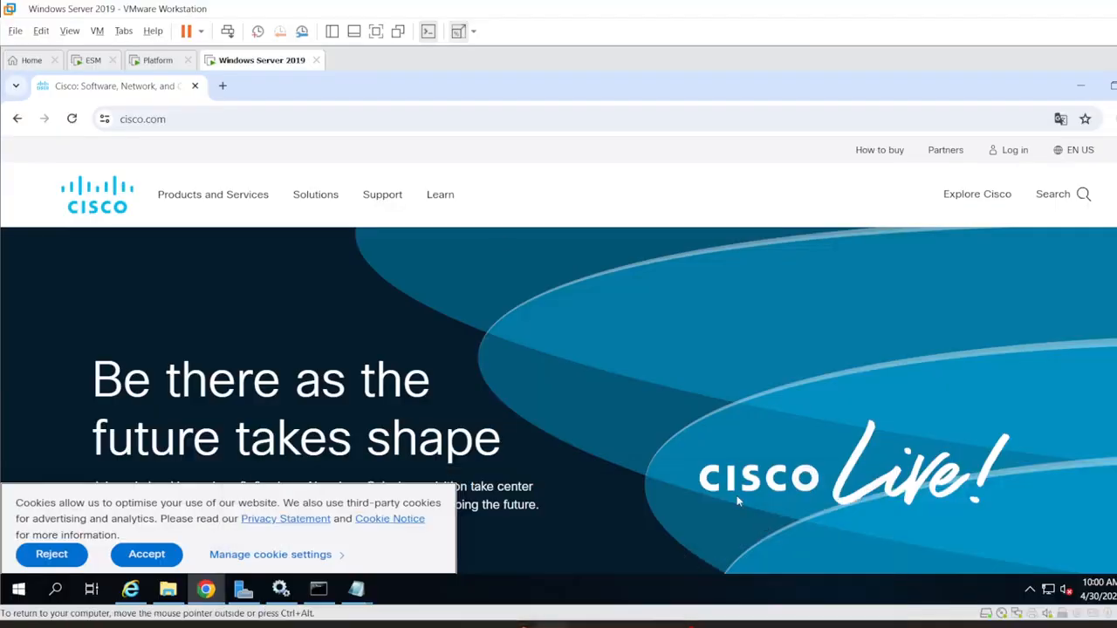
click(222, 86)
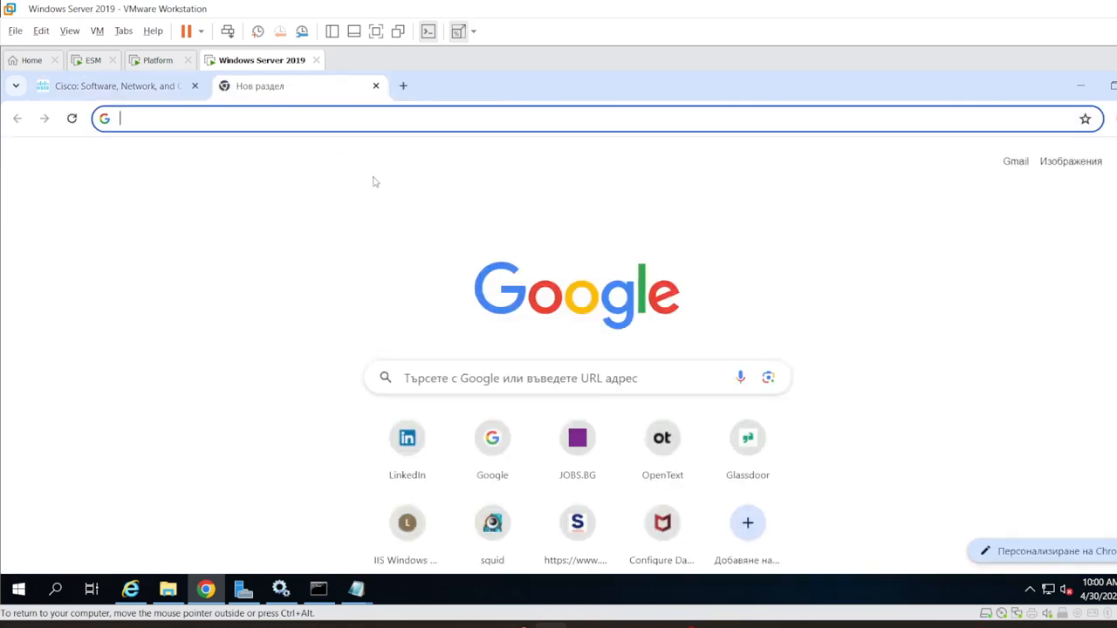
text(lin)
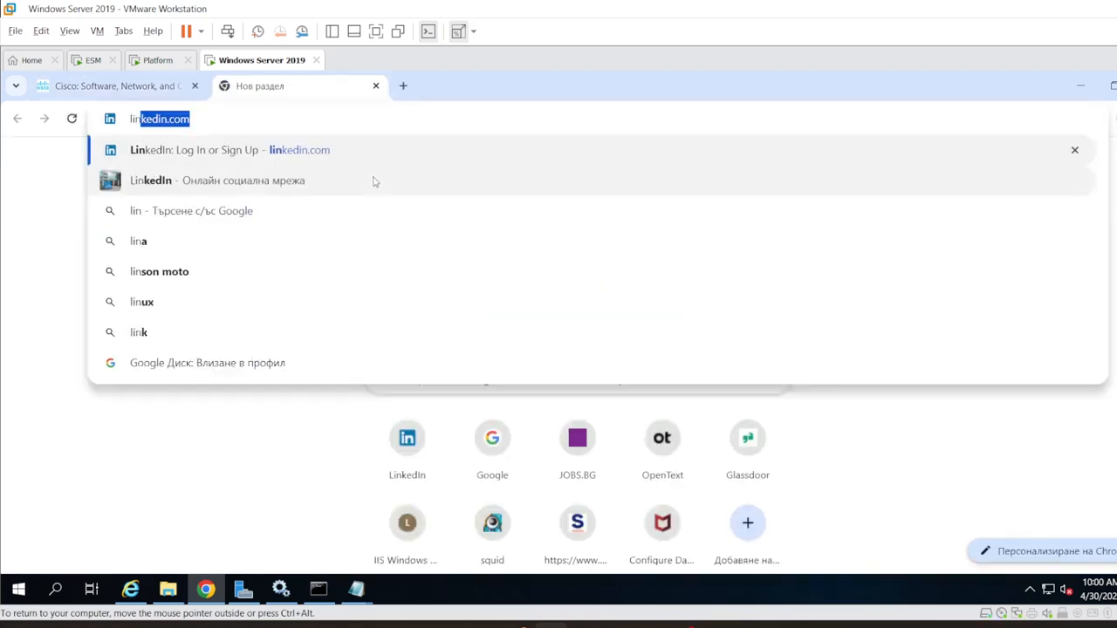
key(Return)
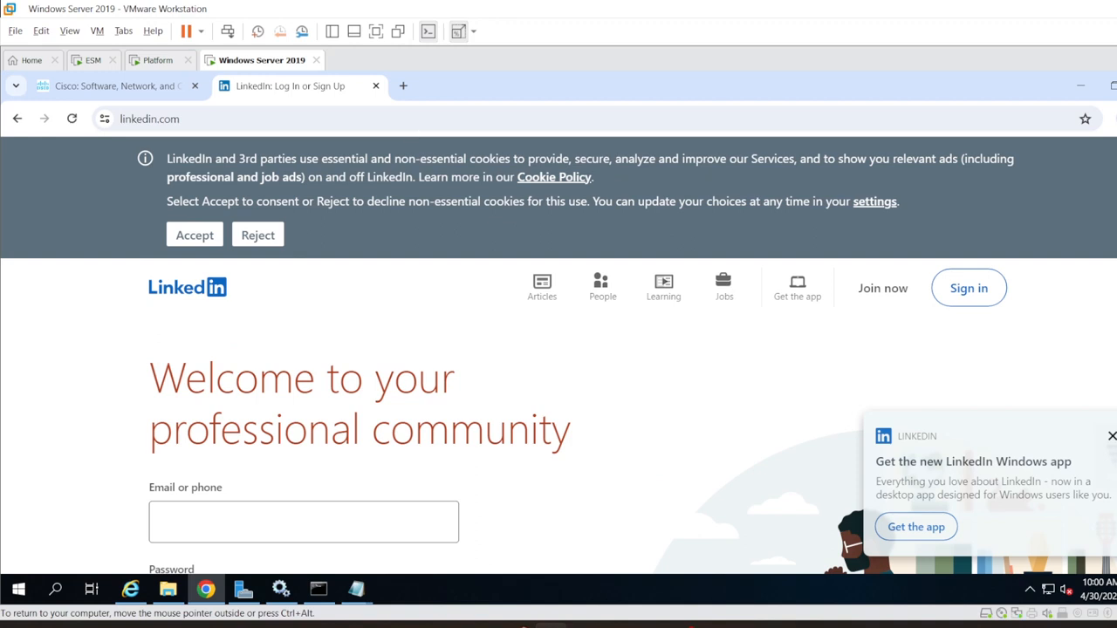
click(404, 86)
text(gla)
key(Return)
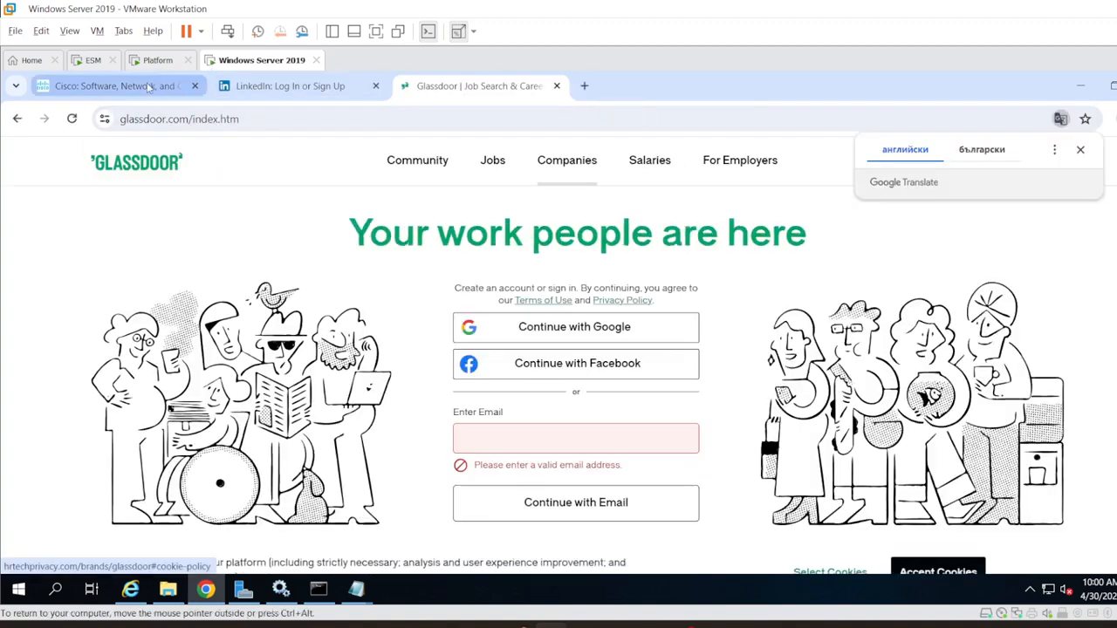
Step: Close the Cisco tab and open StepStone in a new tab
click(195, 86)
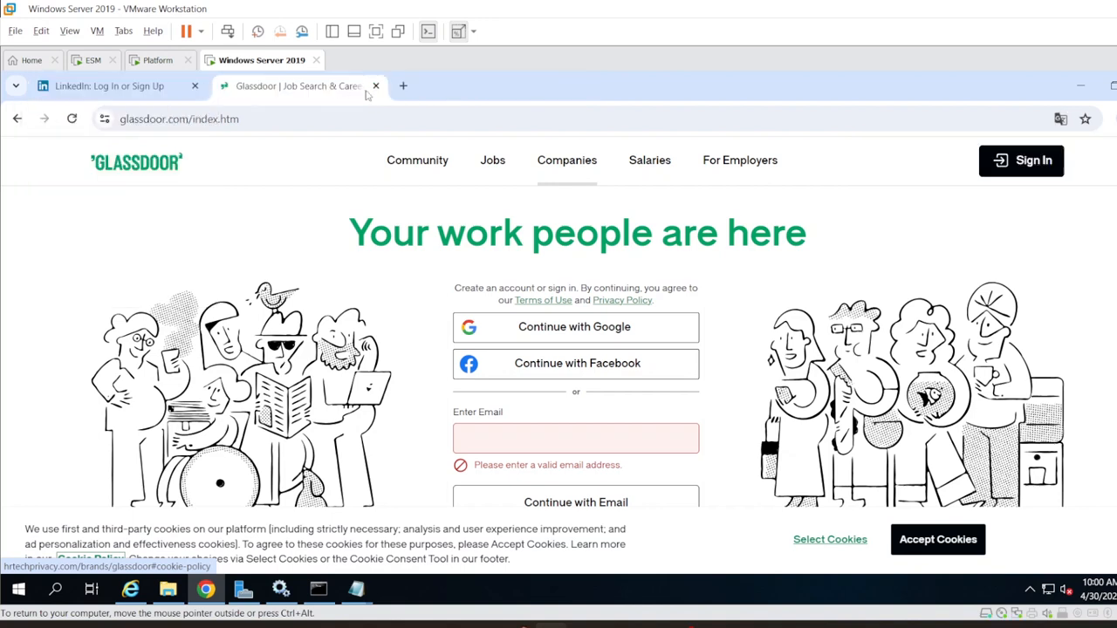
click(403, 85)
text(step)
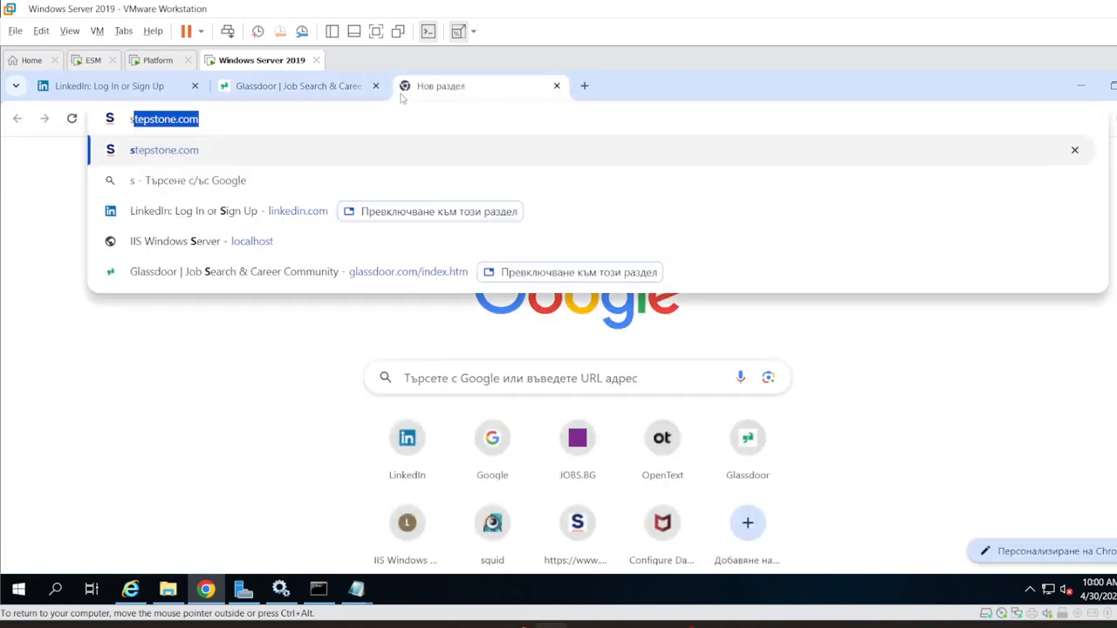
key(Return)
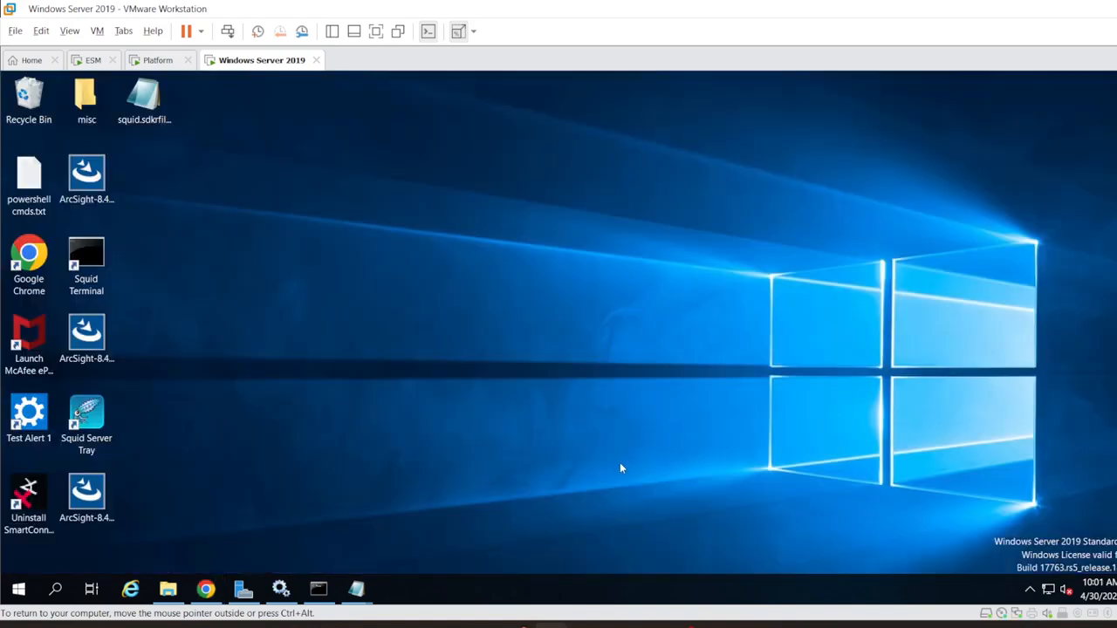
mouse_move(517, 626)
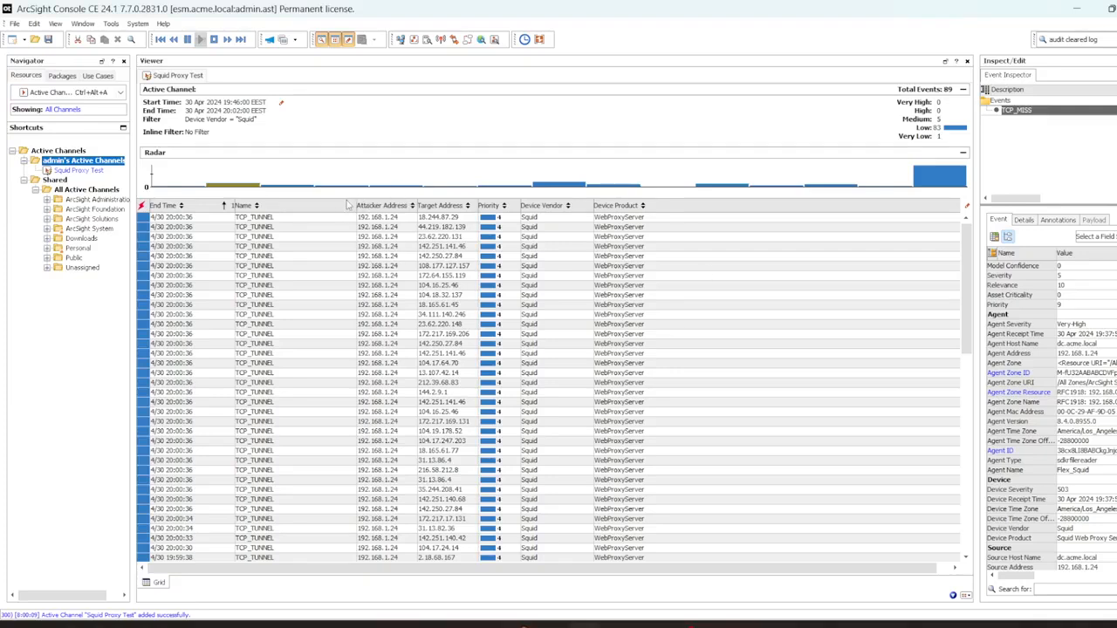
Step: Add a Request Url column to the event grid and widen it
right_click(326, 208)
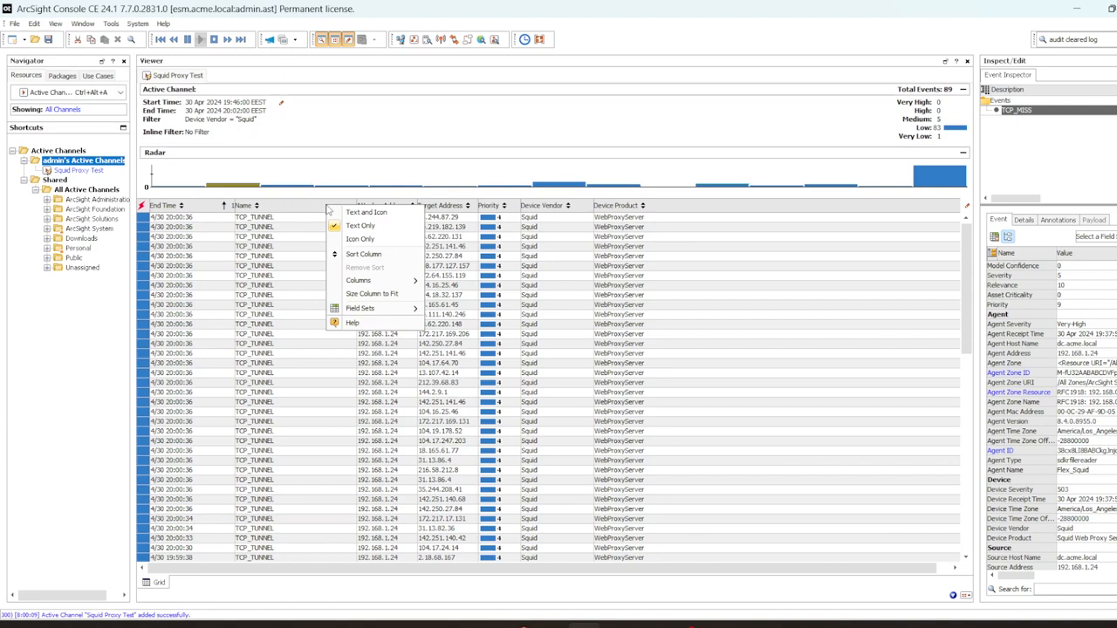
mouse_move(384, 280)
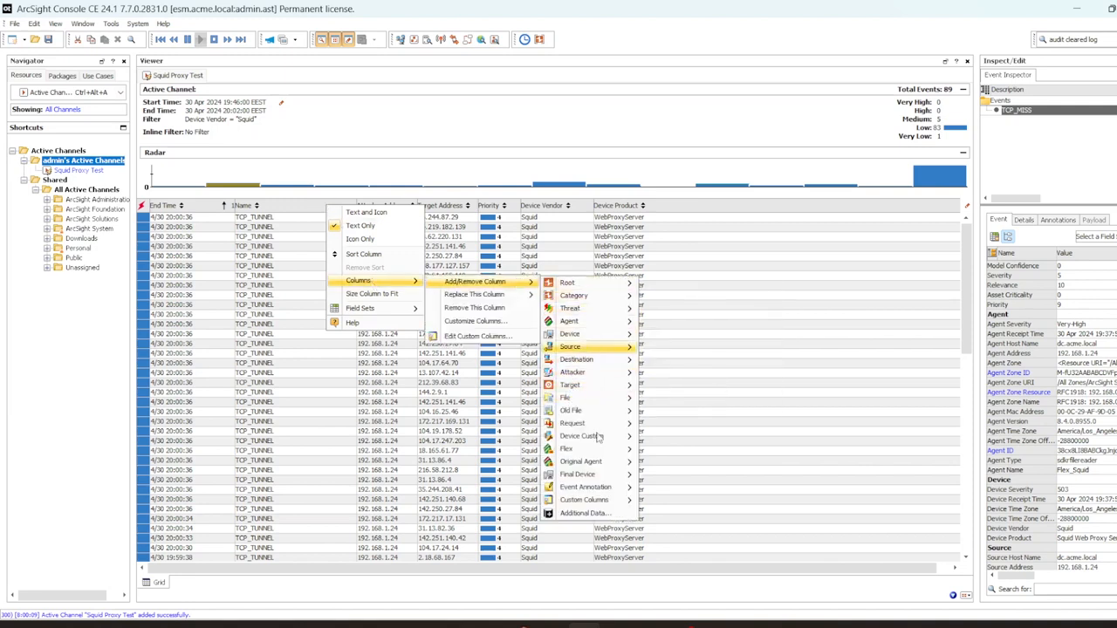
mouse_move(597, 427)
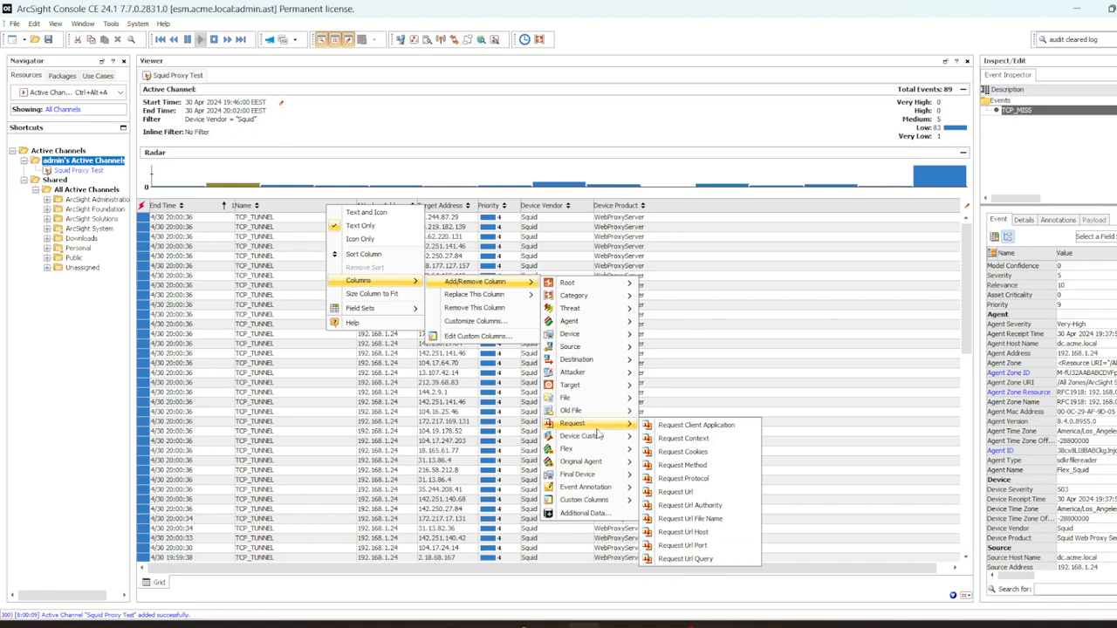
click(689, 493)
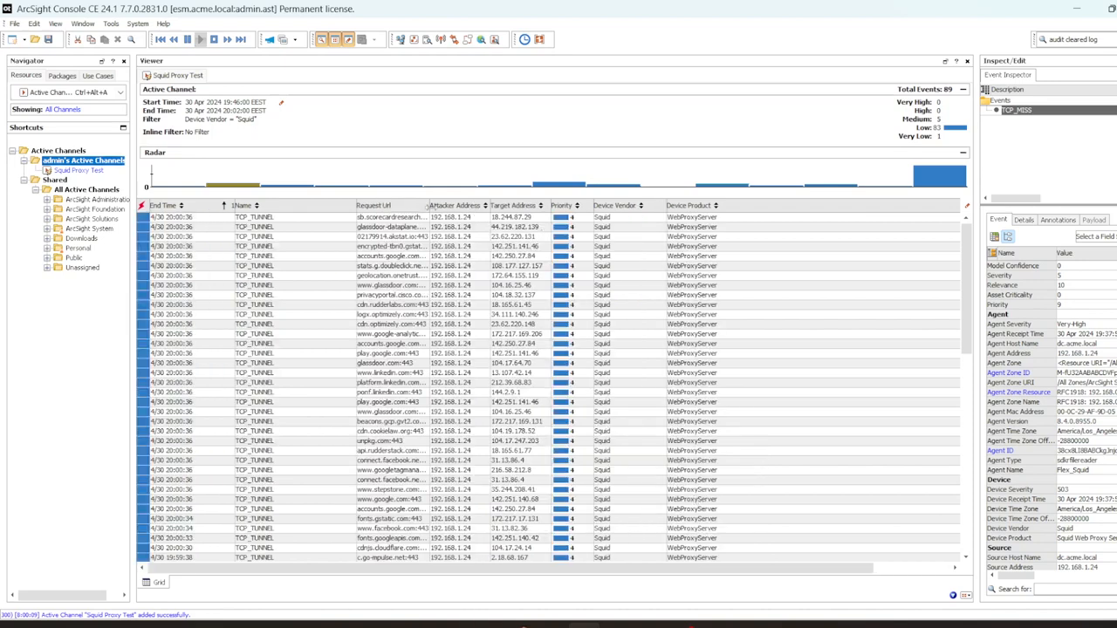
drag(427, 205, 538, 221)
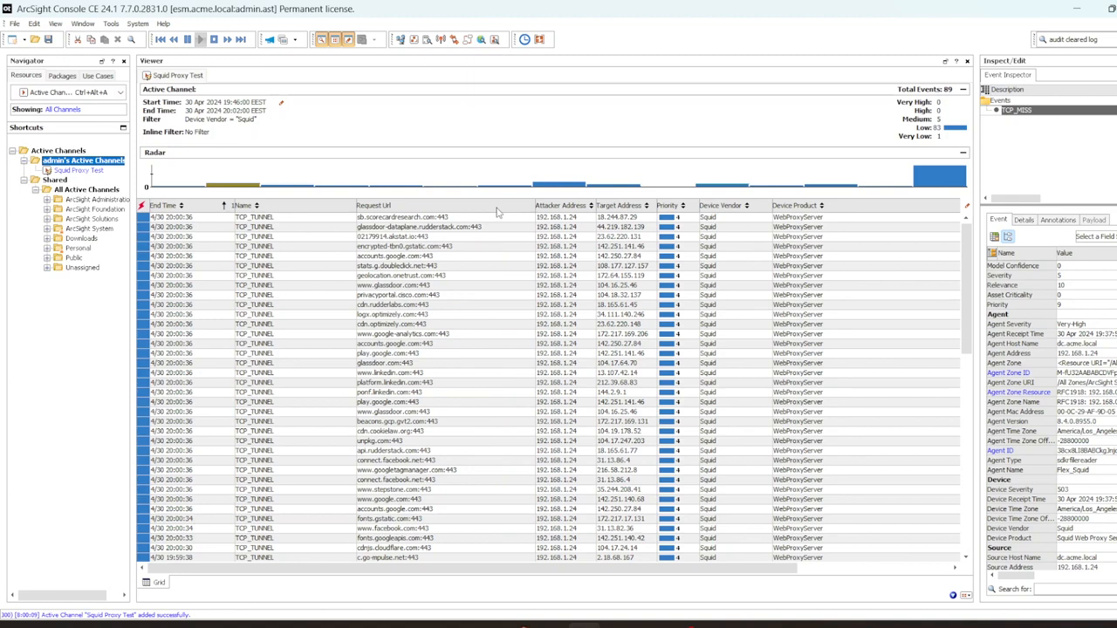
Step: Add Category Behavior and Category Device Group columns to the grid
right_click(498, 212)
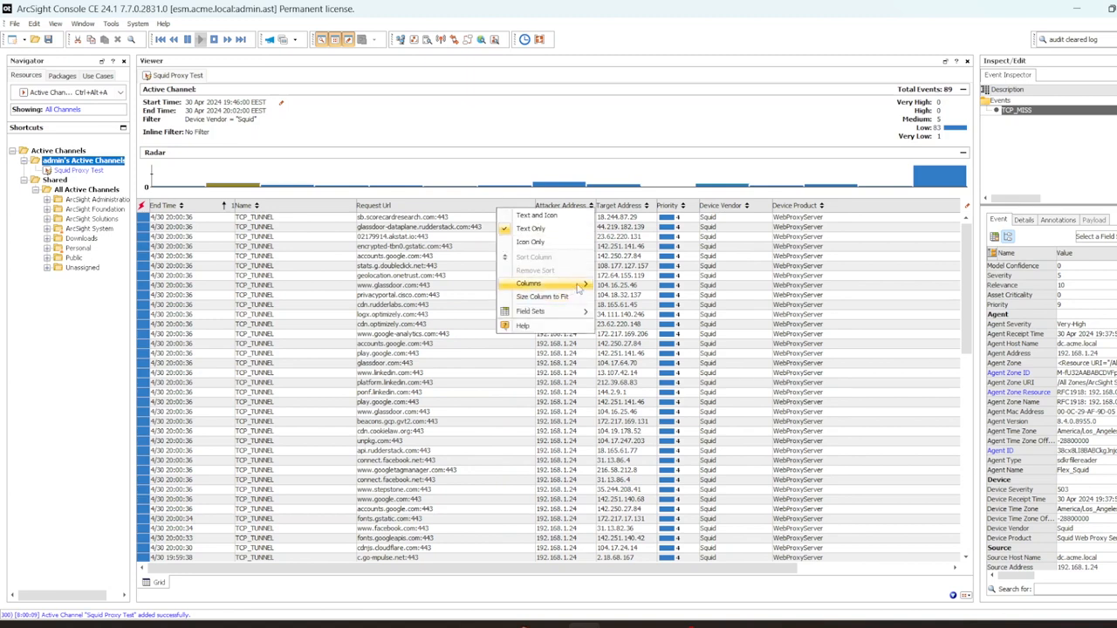
mouse_move(580, 286)
mouse_move(660, 291)
mouse_move(740, 300)
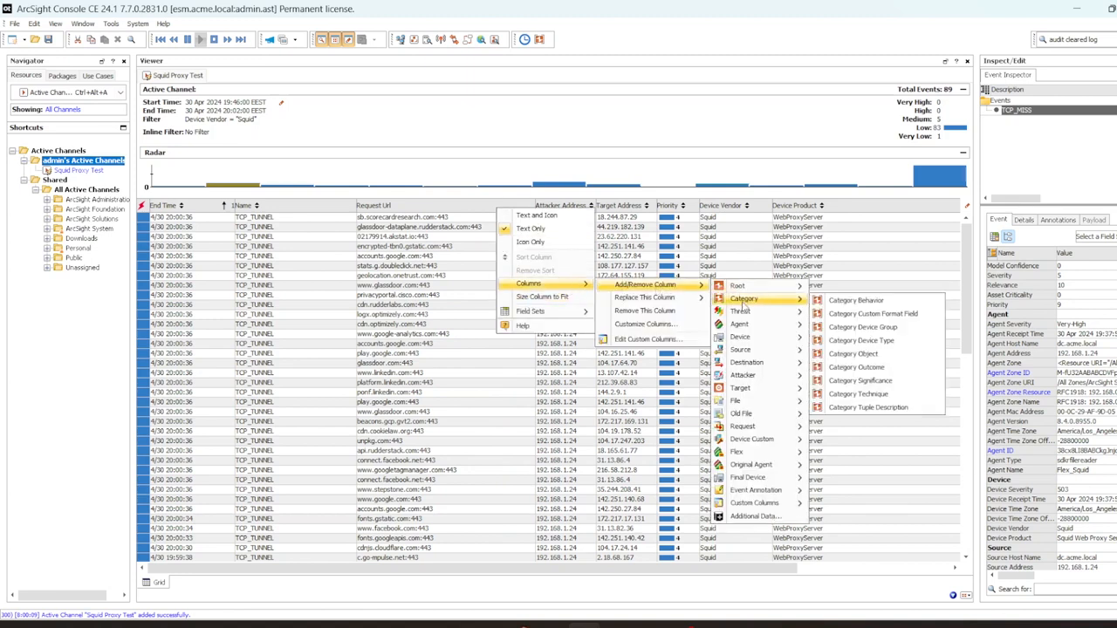
click(836, 300)
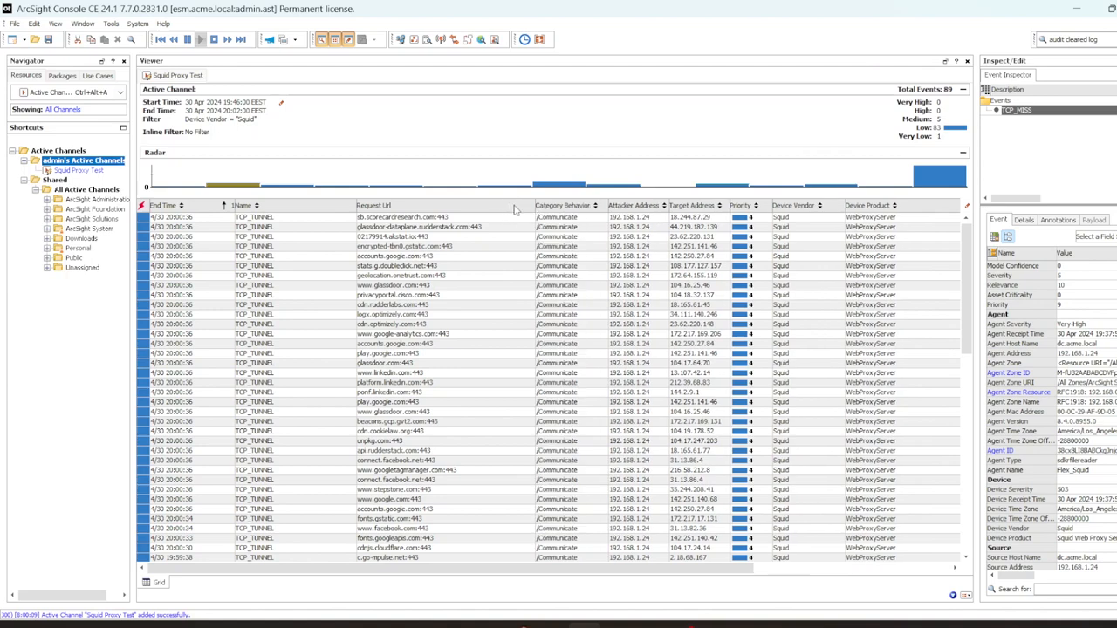
right_click(515, 210)
mouse_move(569, 281)
mouse_move(662, 281)
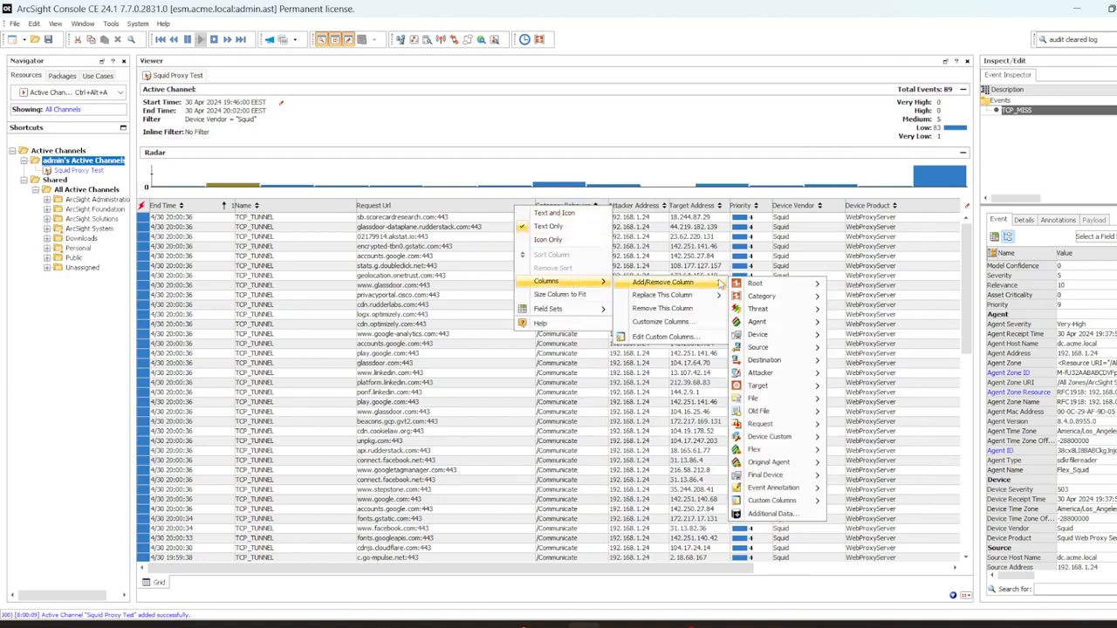
mouse_move(768, 297)
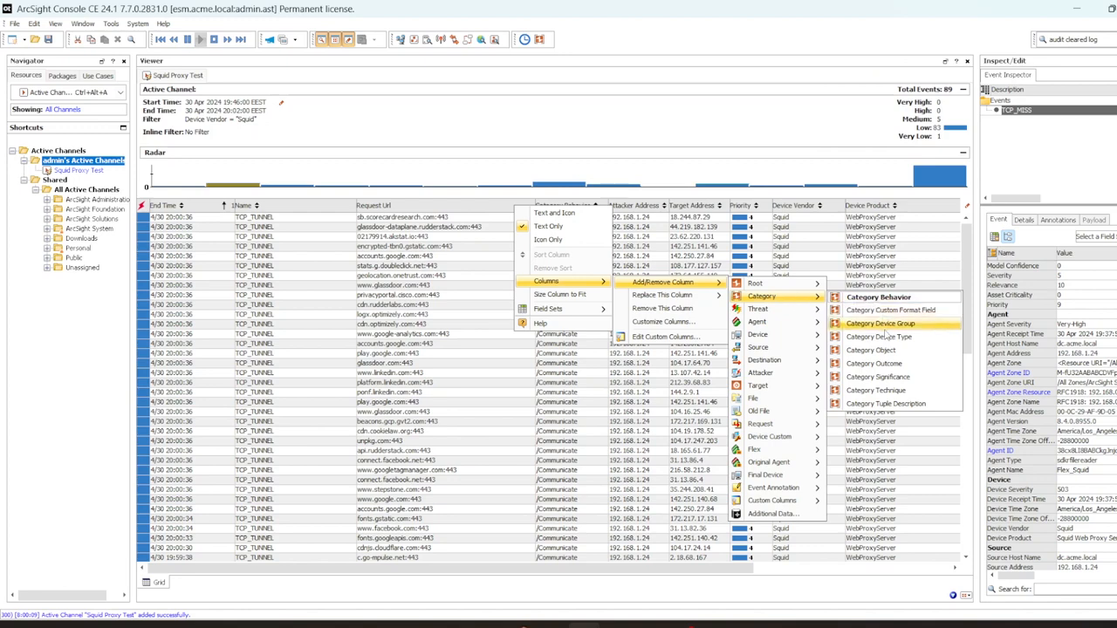
click(892, 330)
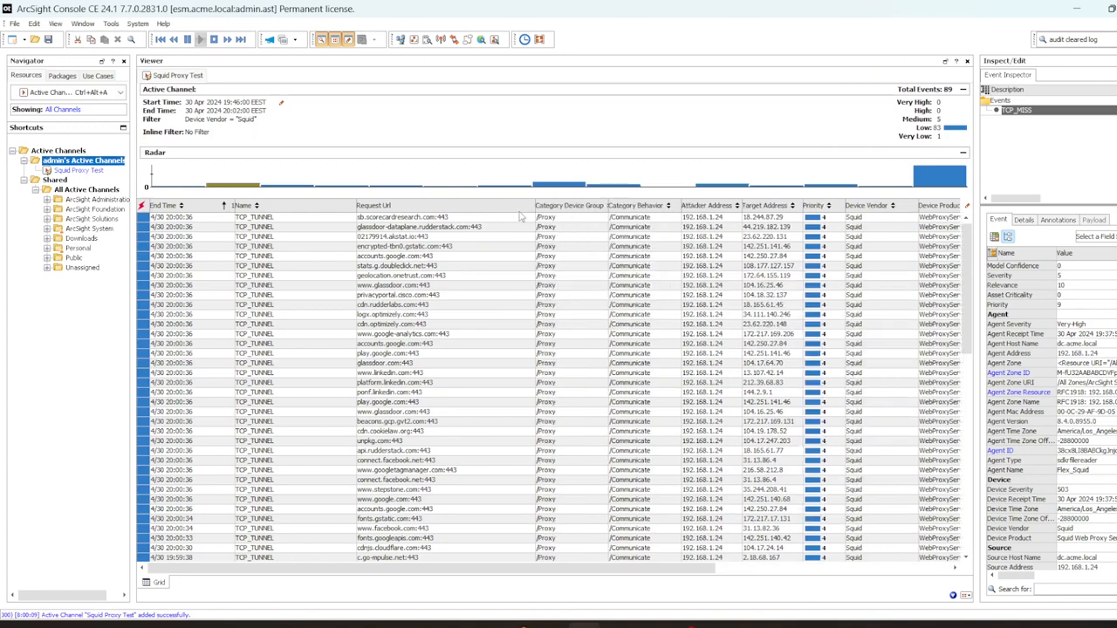
Step: Add Category Outcome and Category Significance columns to the grid
right_click(521, 213)
mouse_move(567, 288)
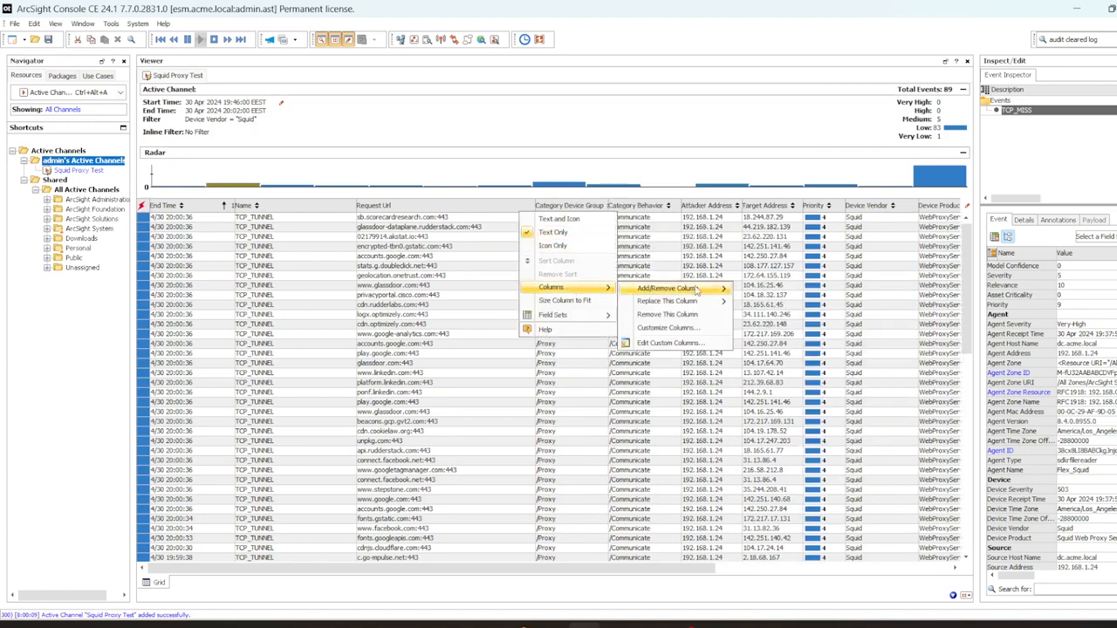
mouse_move(668, 289)
mouse_move(768, 302)
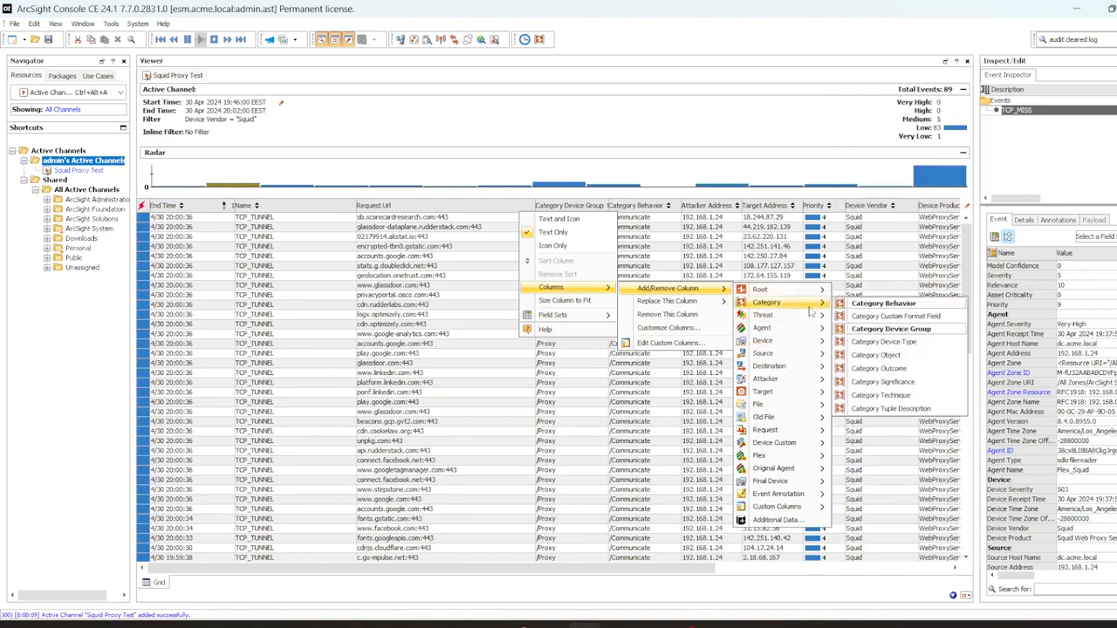
click(877, 368)
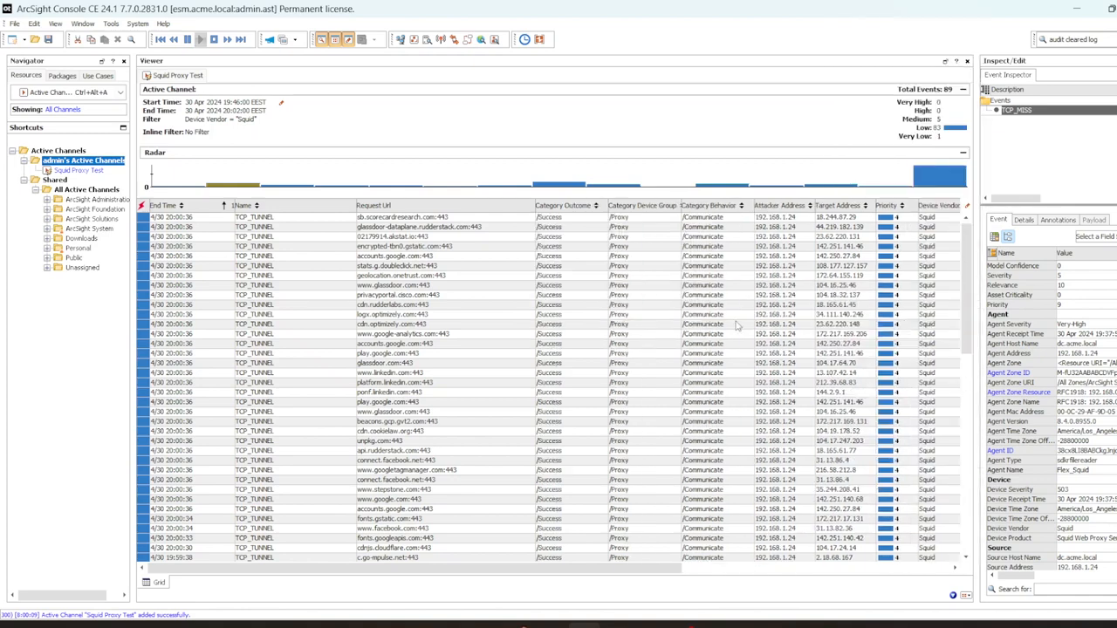
click(518, 218)
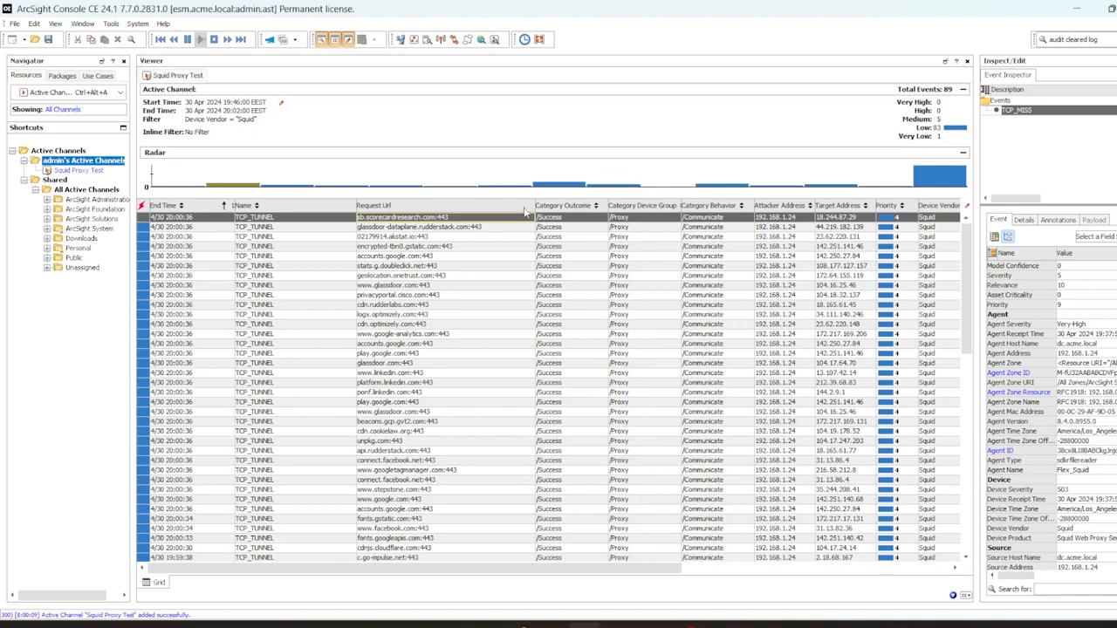
right_click(525, 211)
mouse_move(611, 283)
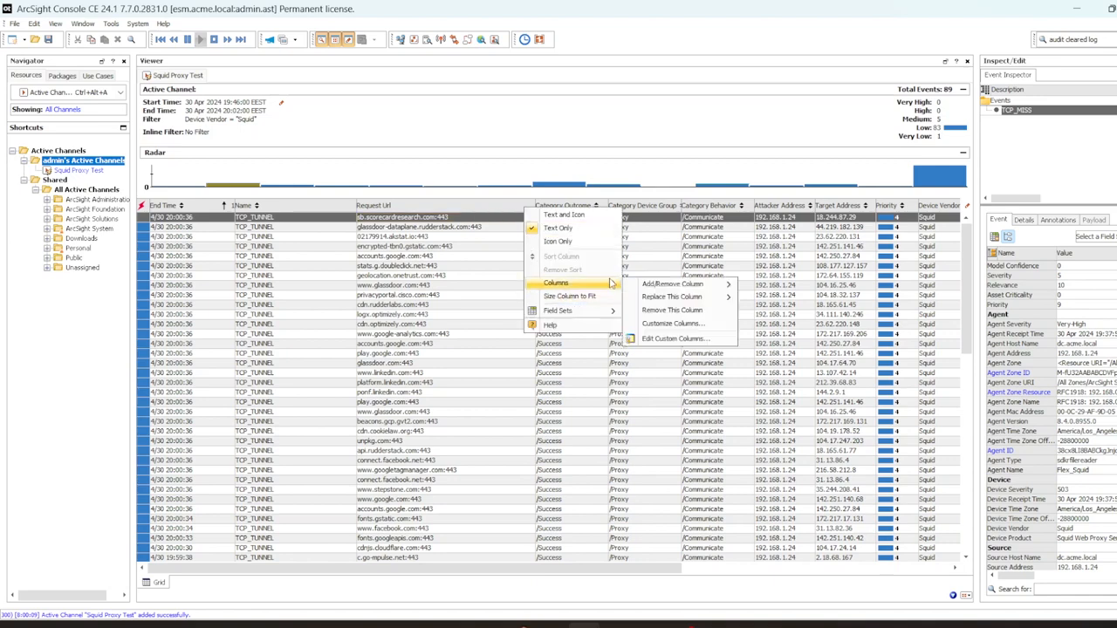
mouse_move(704, 289)
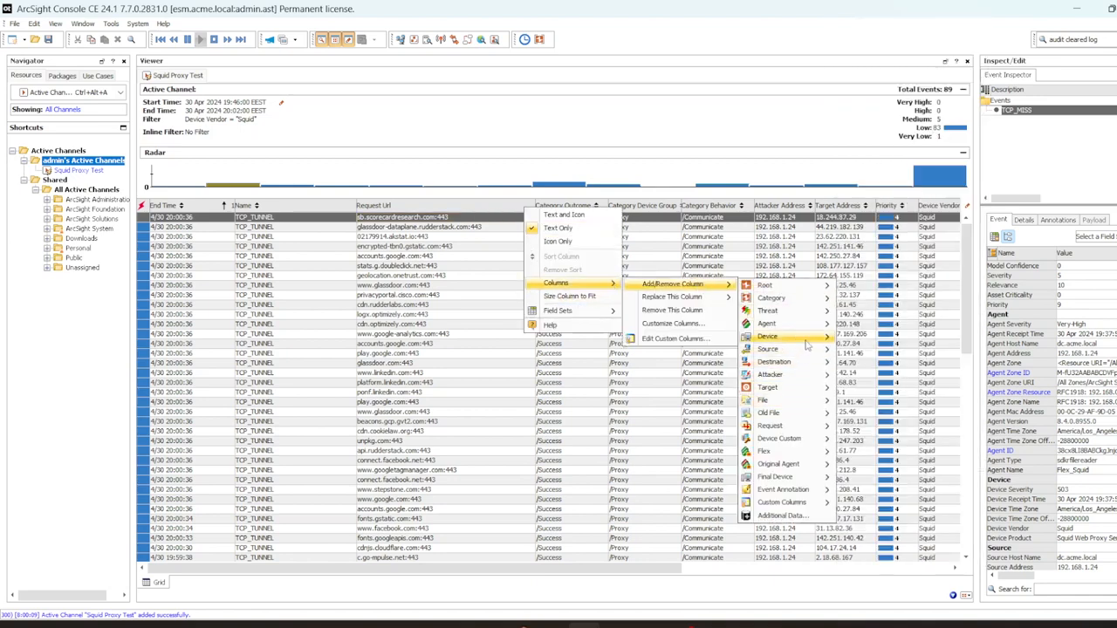
mouse_move(790, 299)
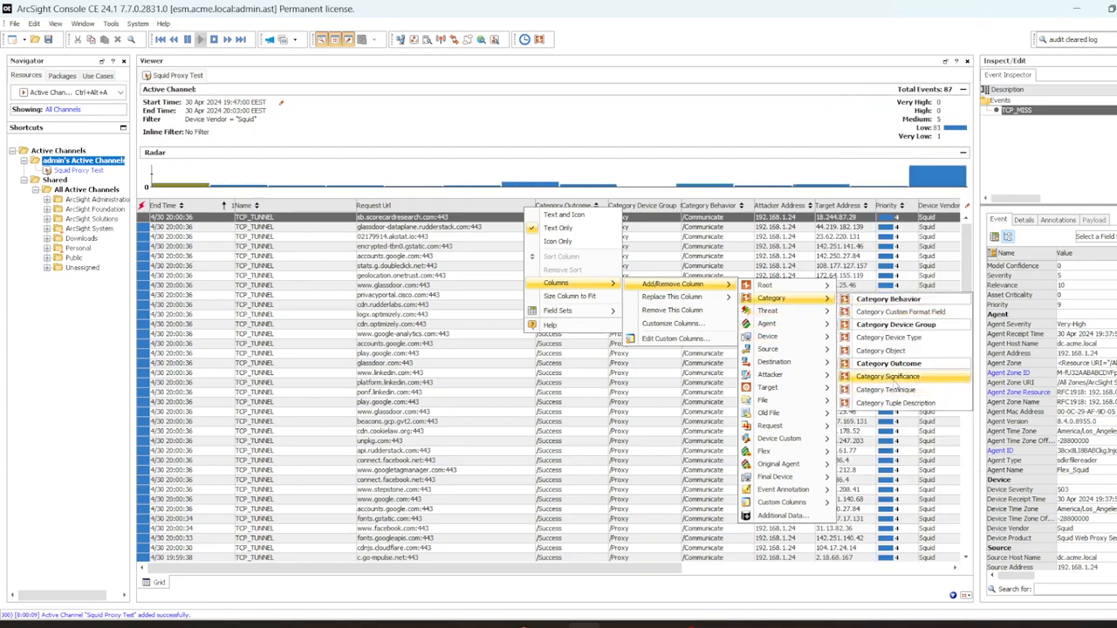
click(895, 383)
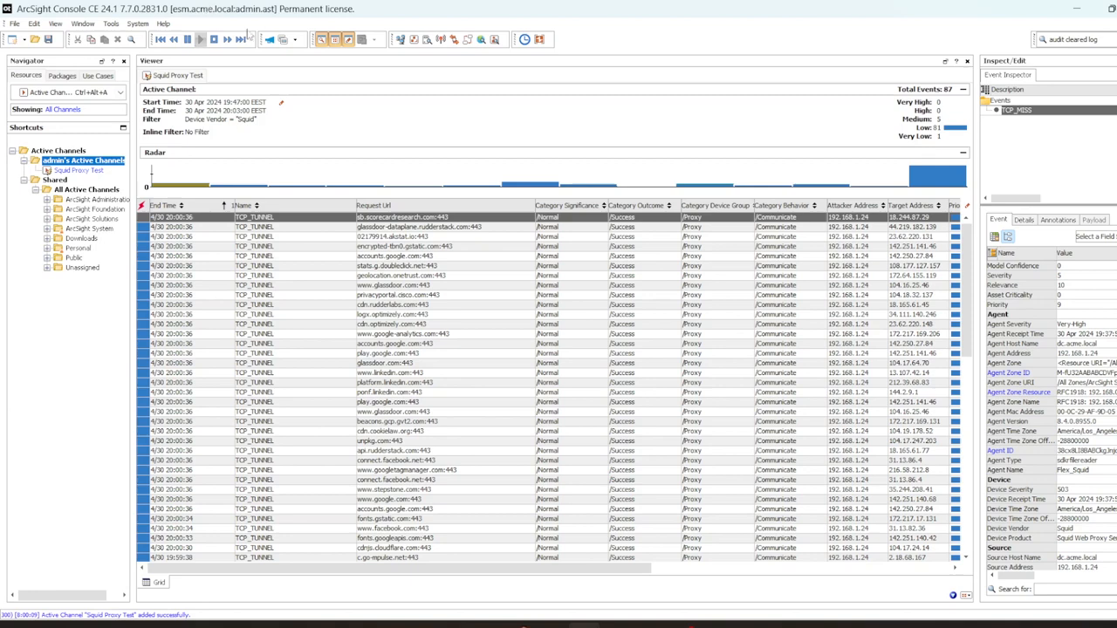
Step: Close the inspector, widen Request Url, and list events from the latest radar slot
click(347, 39)
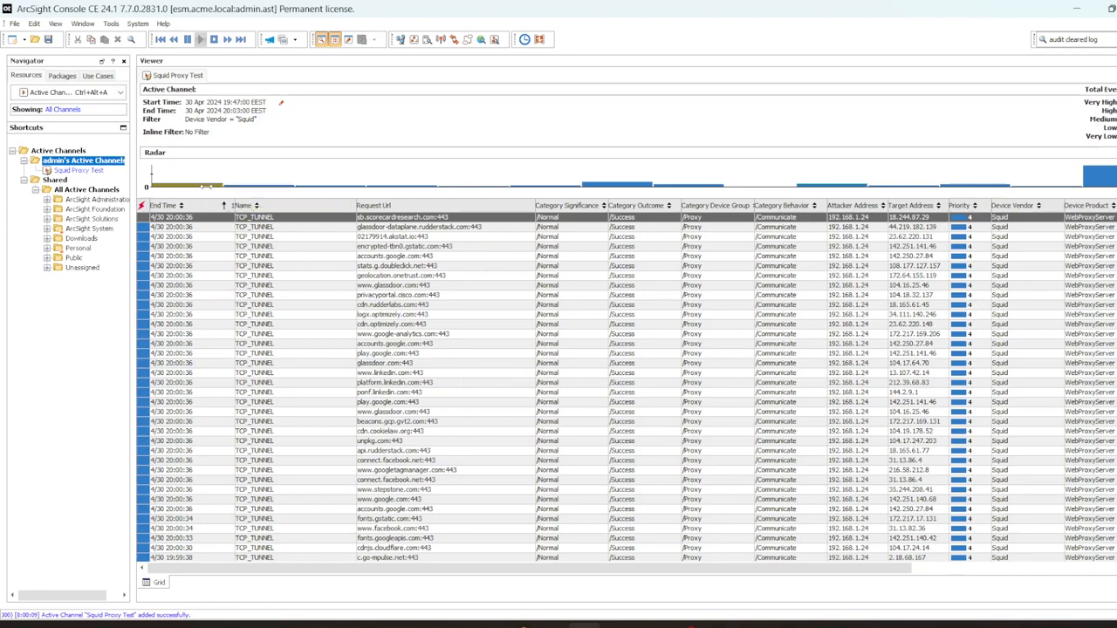
click(206, 186)
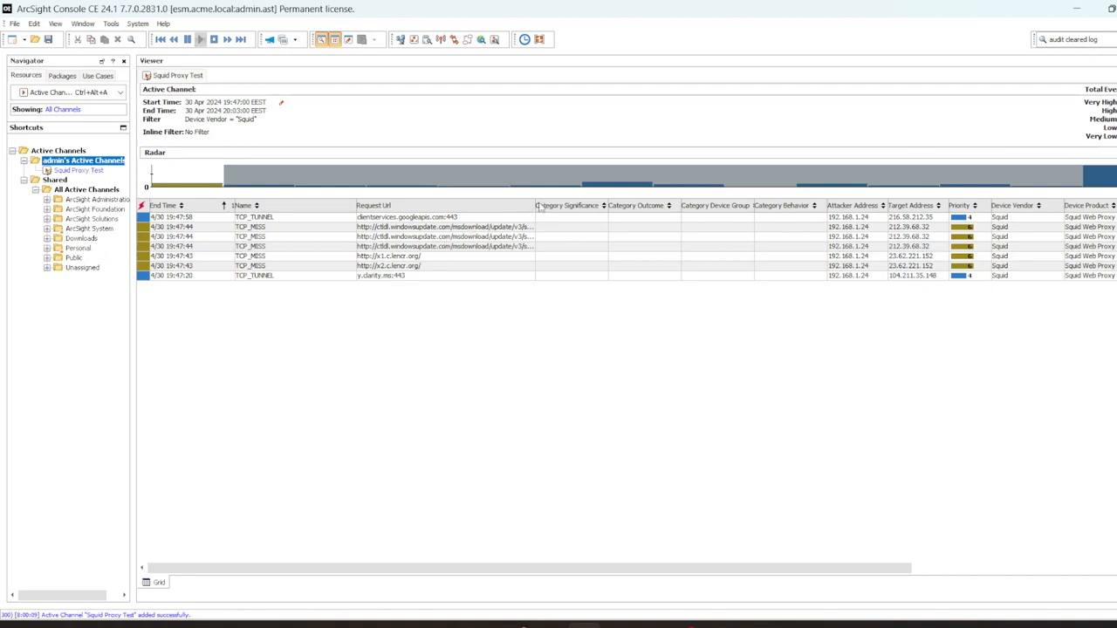
drag(536, 206, 644, 206)
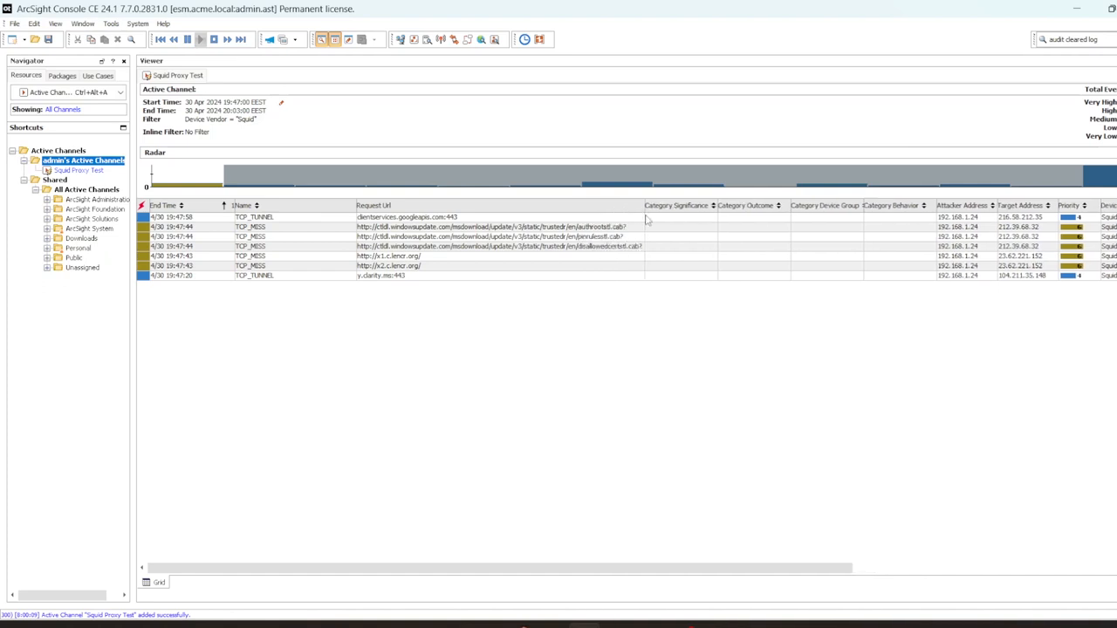
click(1108, 176)
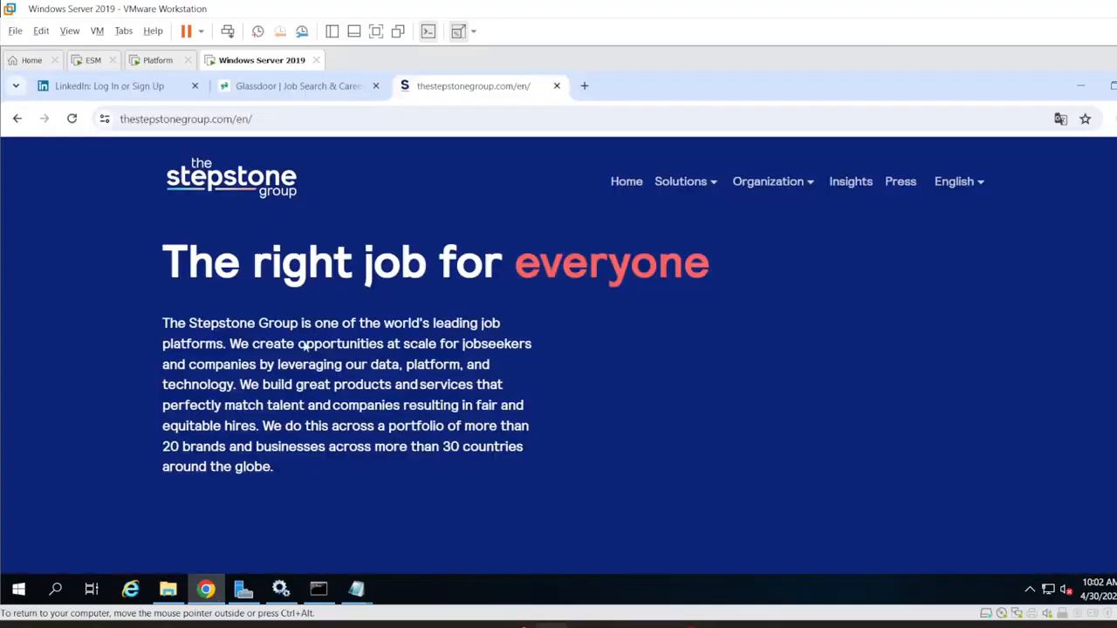
Step: Browse to esm.acme.local in the current Chrome tab
click(186, 118)
text(https:)
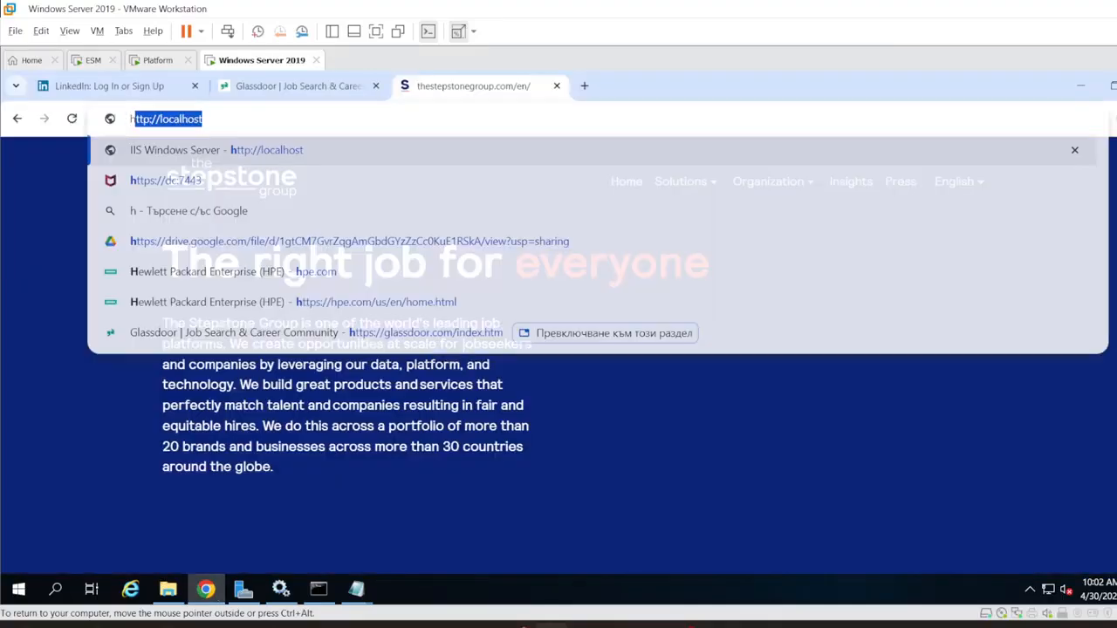
key(BackSpace)
key(BackSpace)
key(BackSpace)
key(BackSpace)
key(BackSpace)
key(BackSpace)
text(esm.)
key(BackSpace)
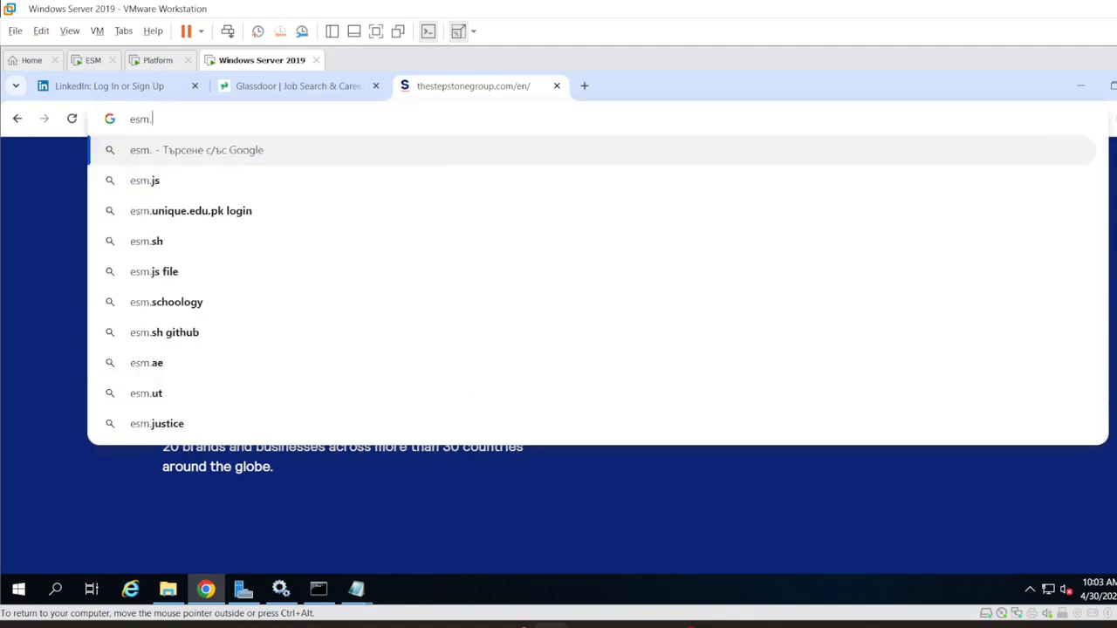
text(.acme.local)
key(Return)
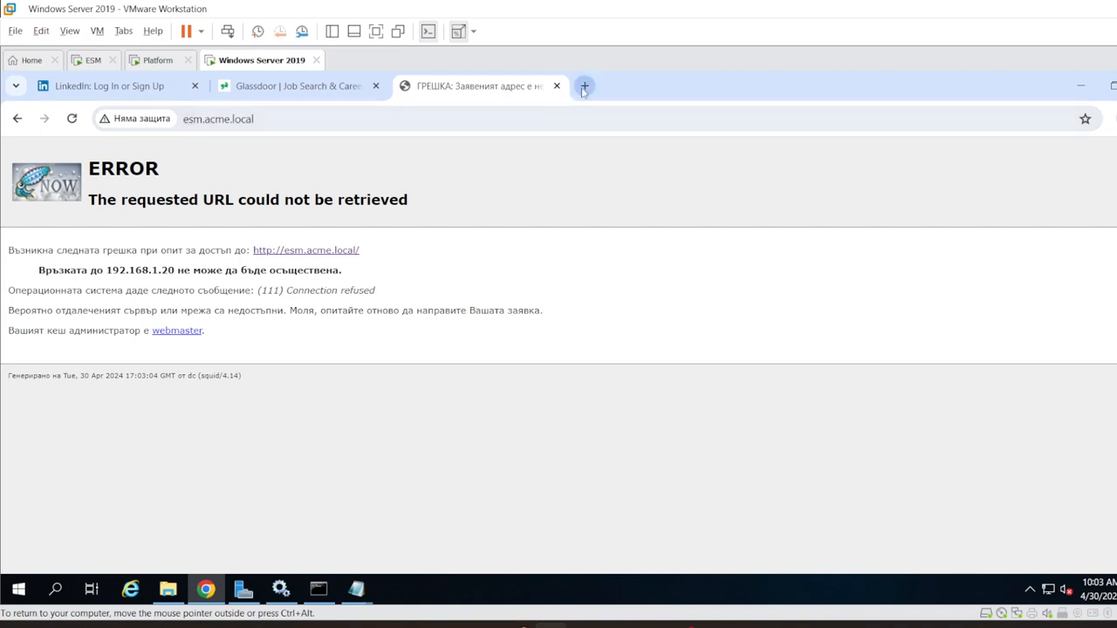
click(586, 86)
text(malwa)
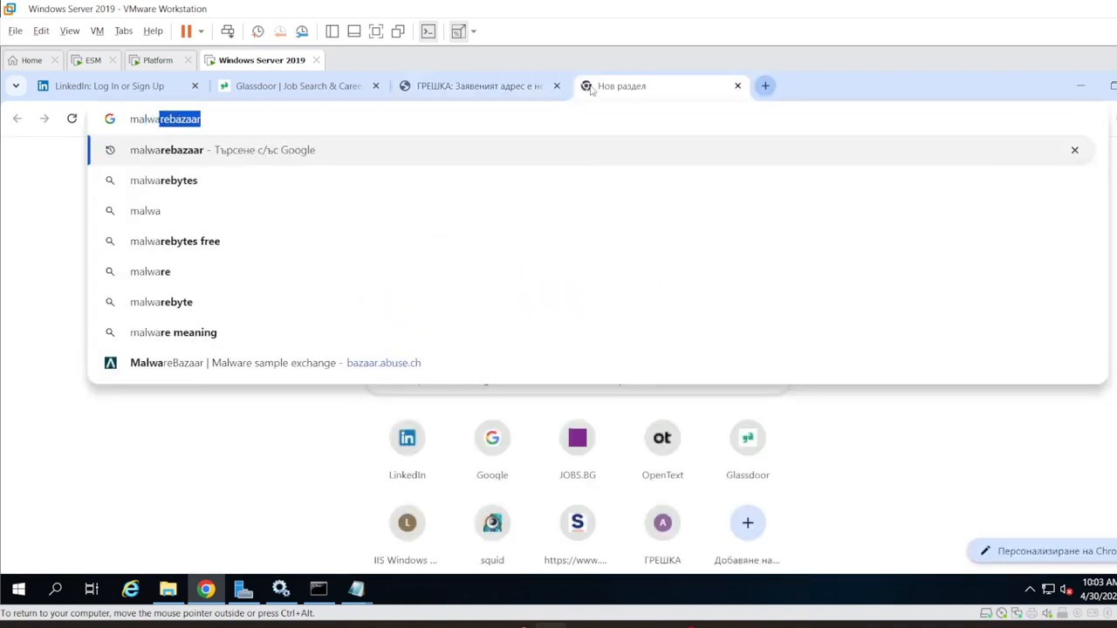
key(BackSpace)
key(BackSpace)
key(BackSpace)
key(BackSpace)
key(BackSpace)
key(BackSpace)
text(w)
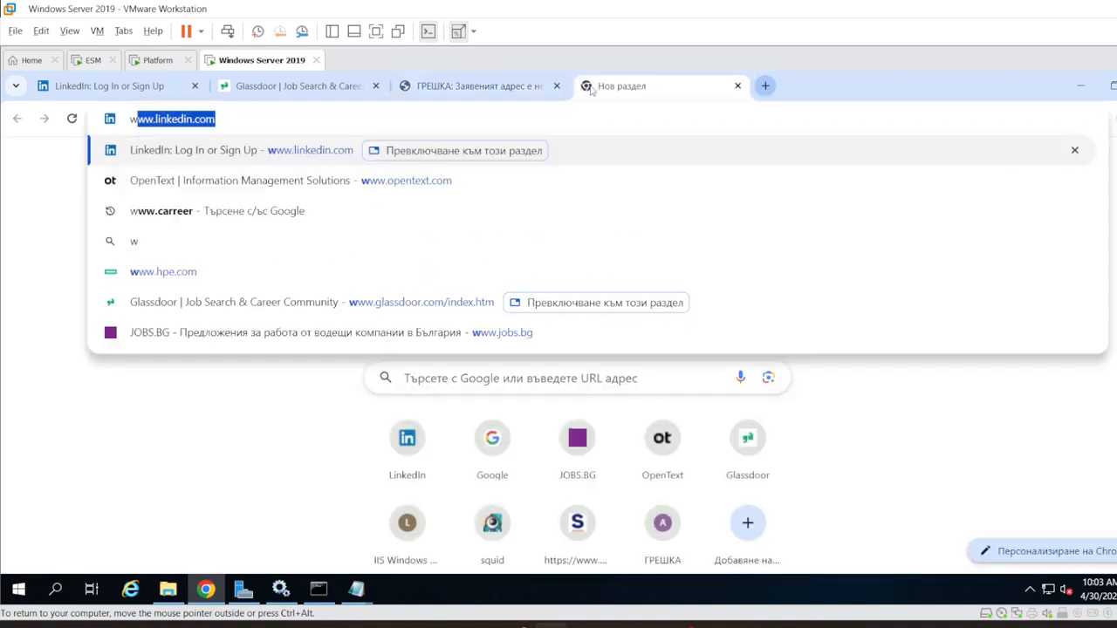
text(ww.malware)
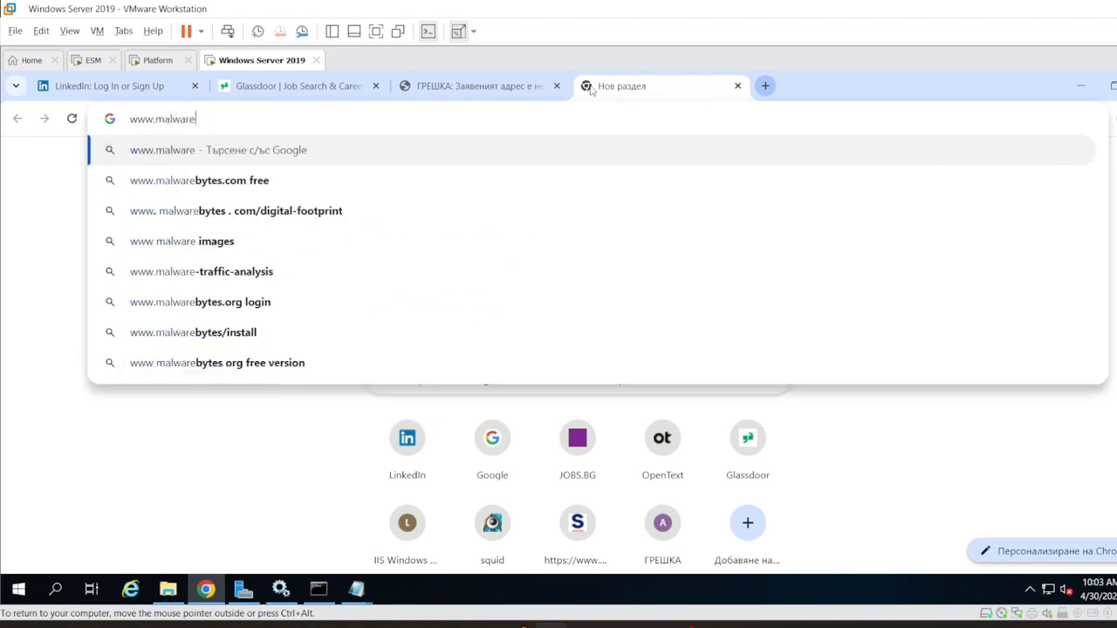
text(bazaar.com)
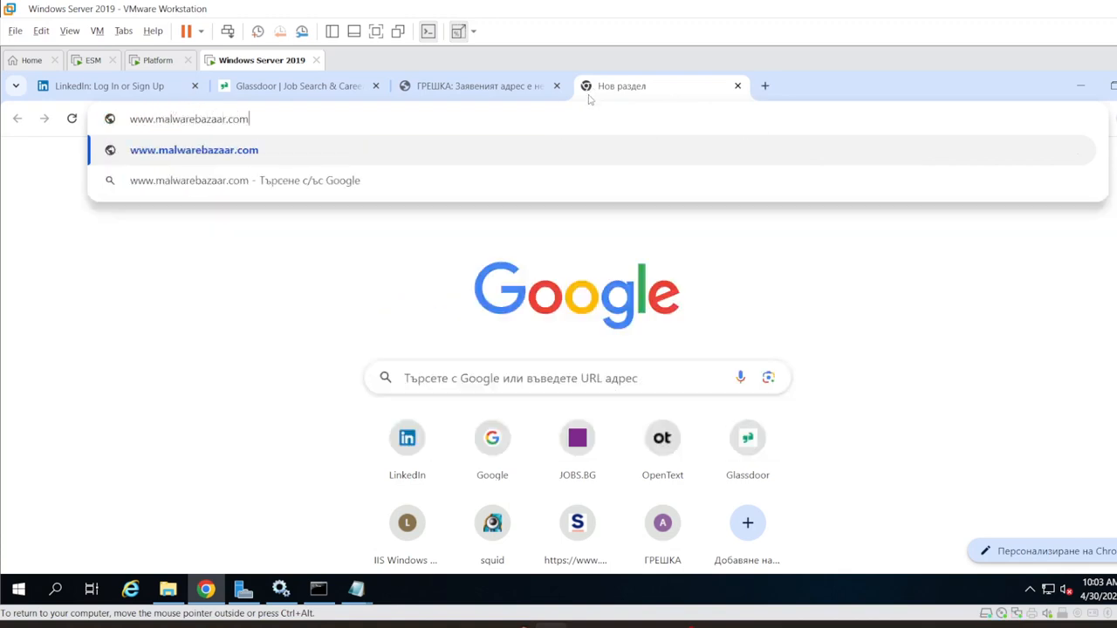
key(Return)
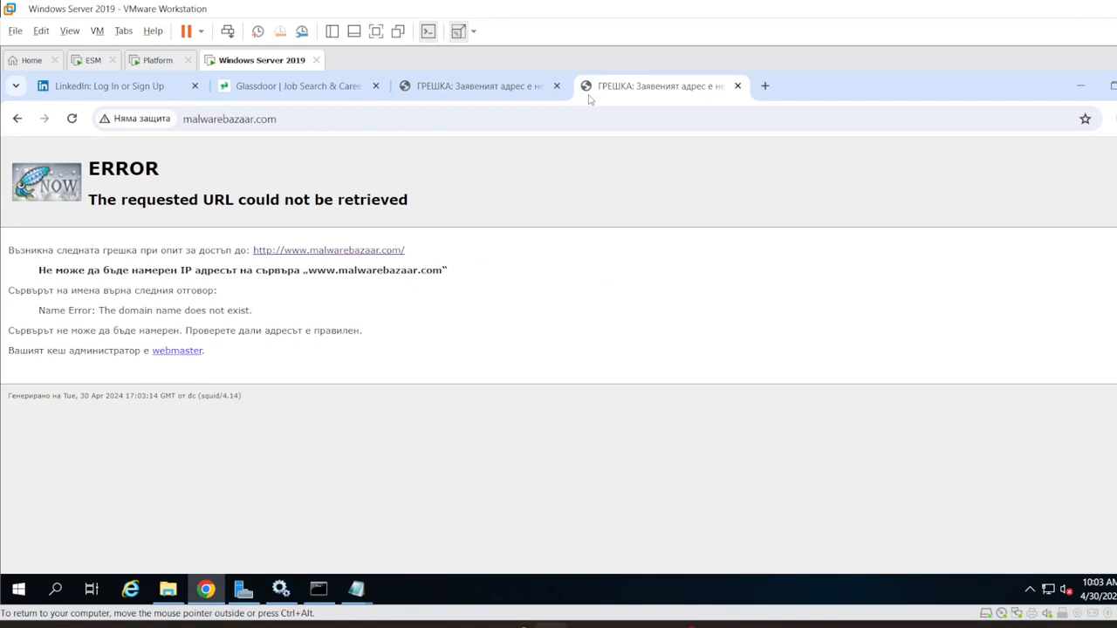
Step: Close the malwarebazaar.com and esm.acme.local error tabs and minimize Chrome
click(737, 86)
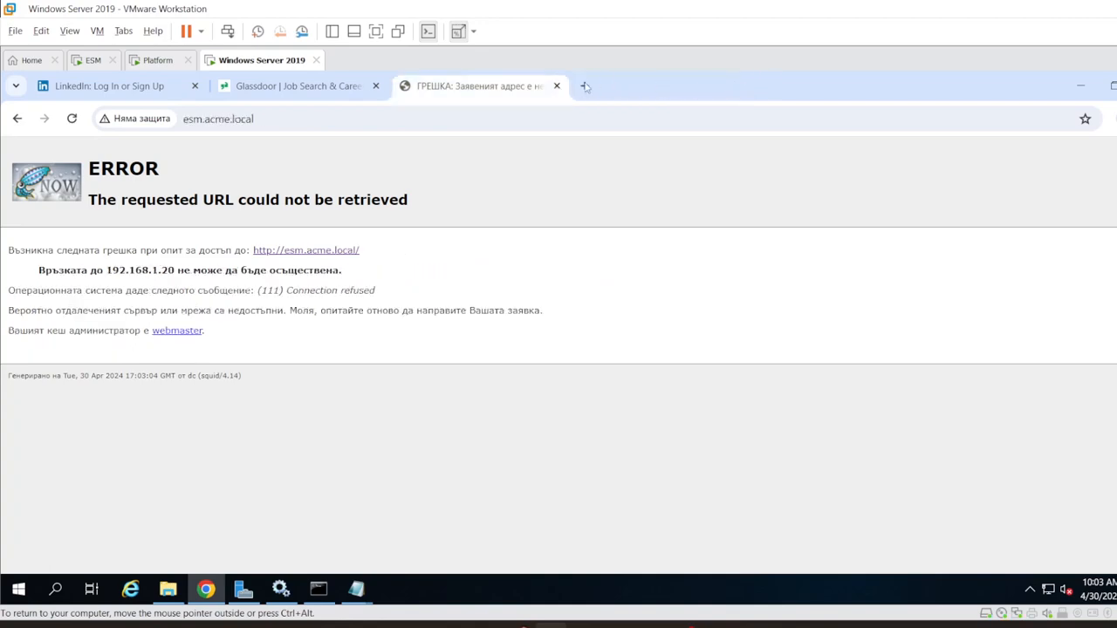
click(556, 87)
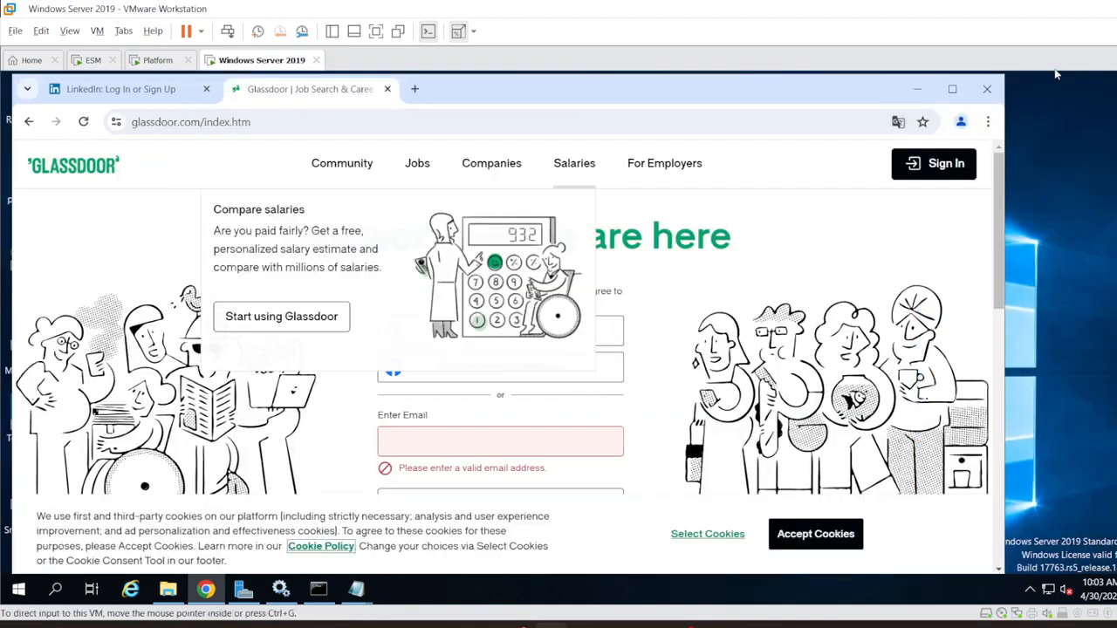
click(918, 85)
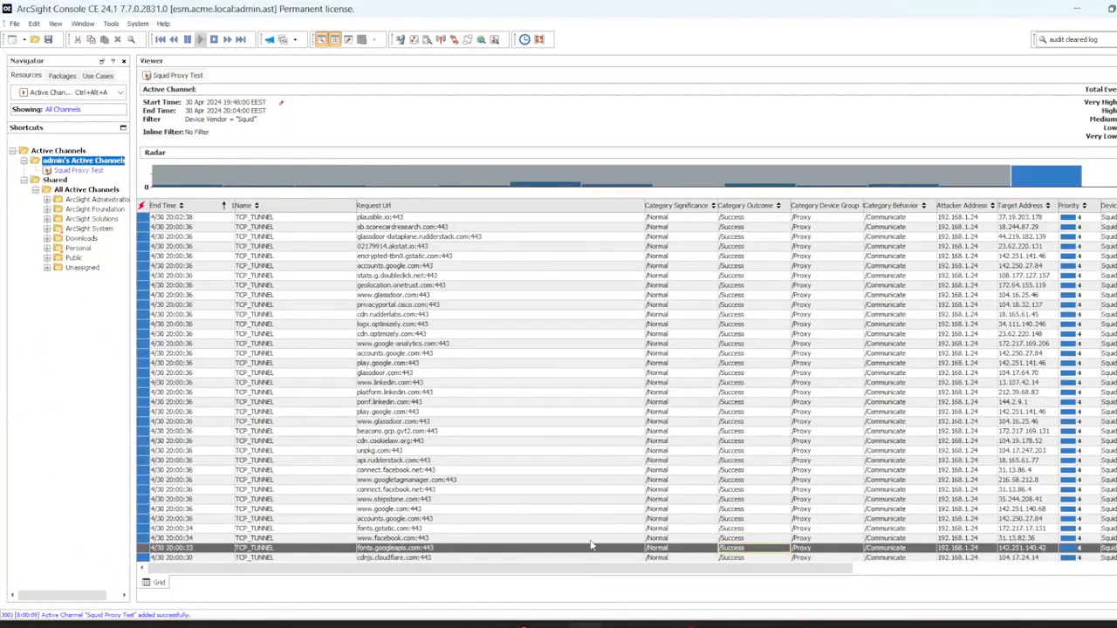
click(429, 218)
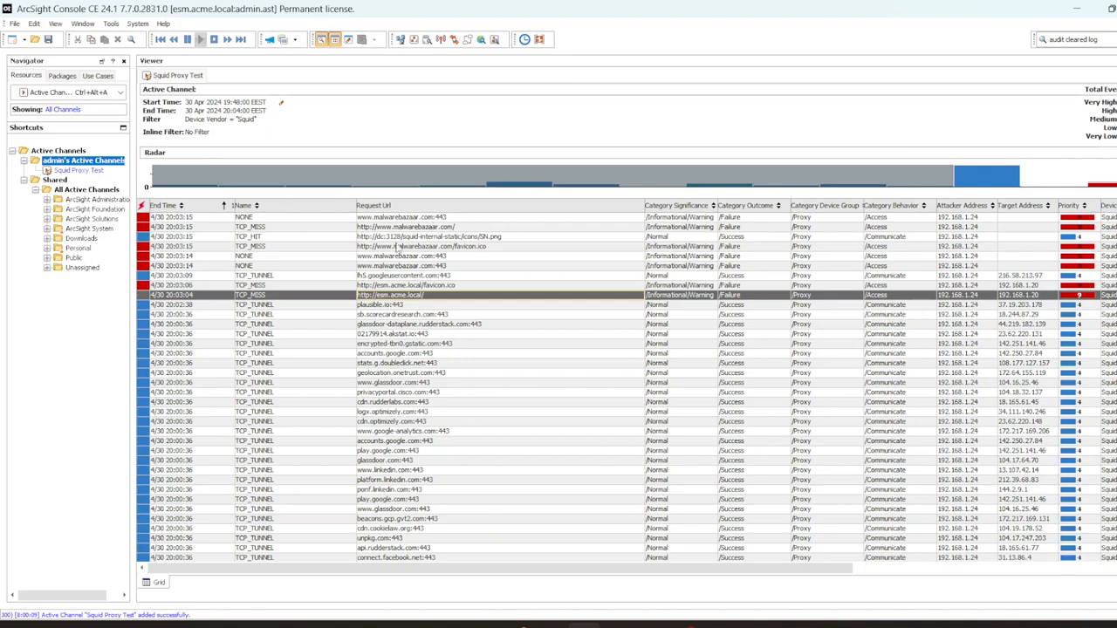
click(387, 266)
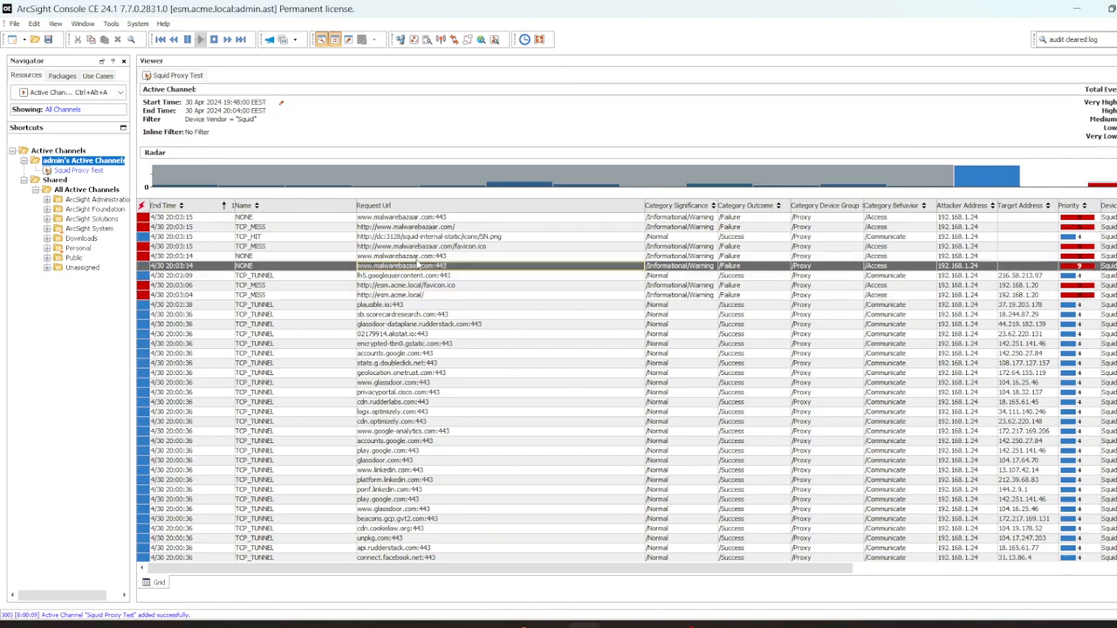
click(421, 259)
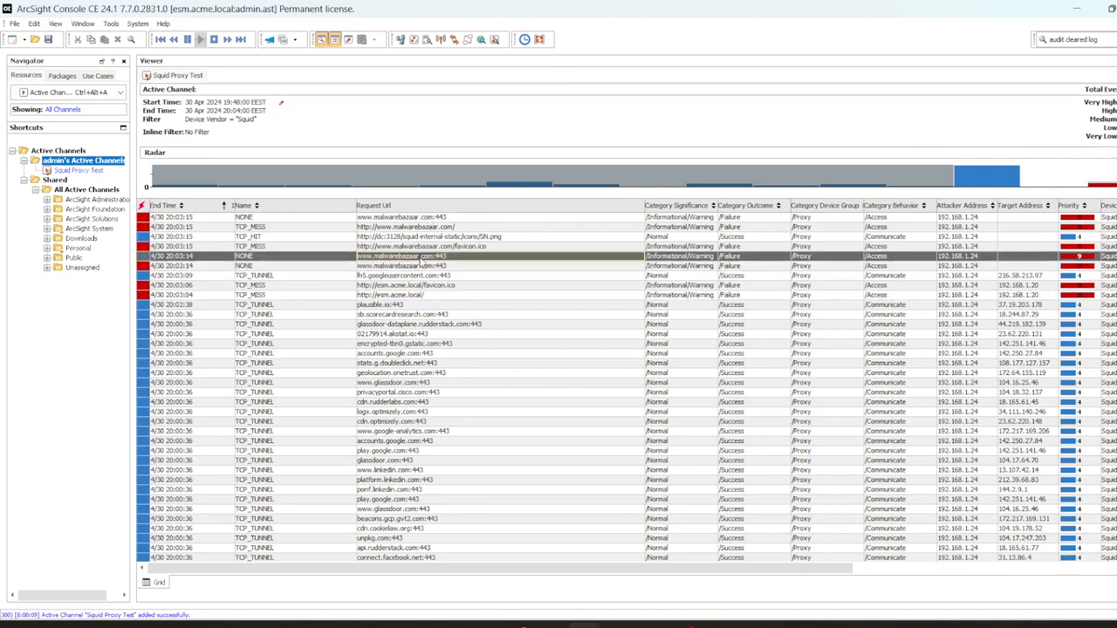
click(421, 267)
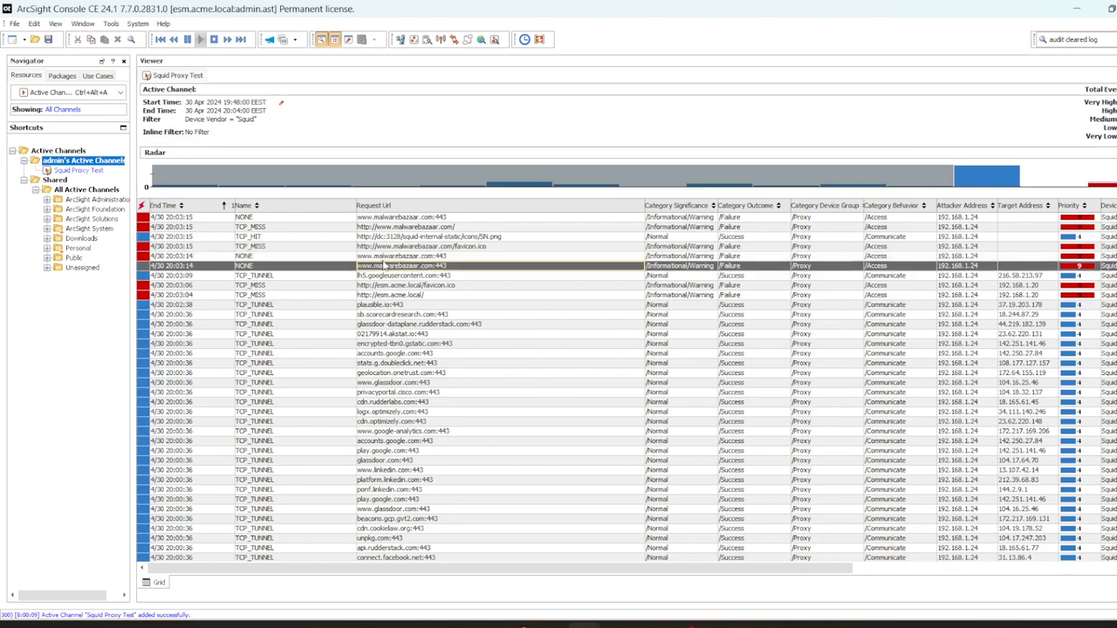
Step: Widen the navigator pane and start an inline Request Url filter
drag(137, 229, 197, 232)
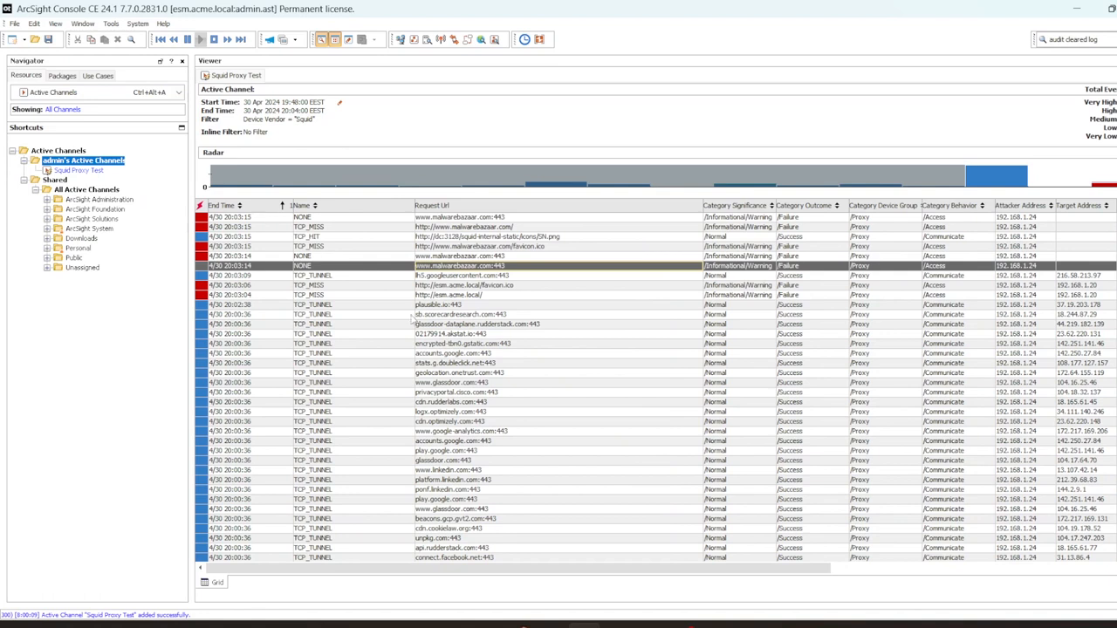
click(256, 133)
click(472, 216)
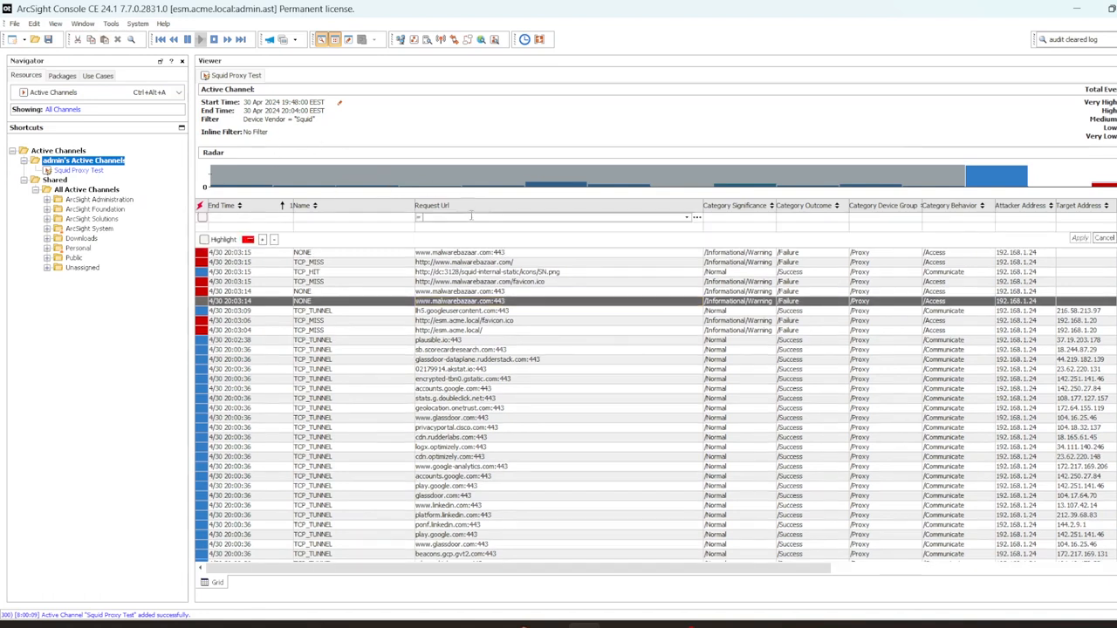
Step: Apply the inline filter Request Url Contains "linkedin" to the channel
click(696, 217)
click(542, 309)
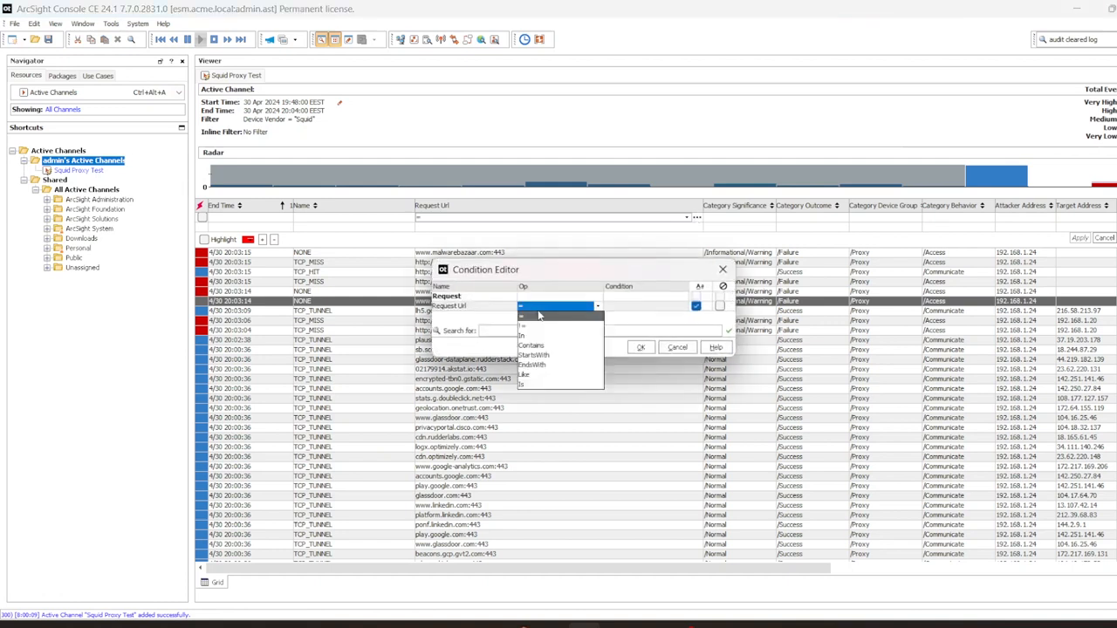
click(557, 313)
click(572, 312)
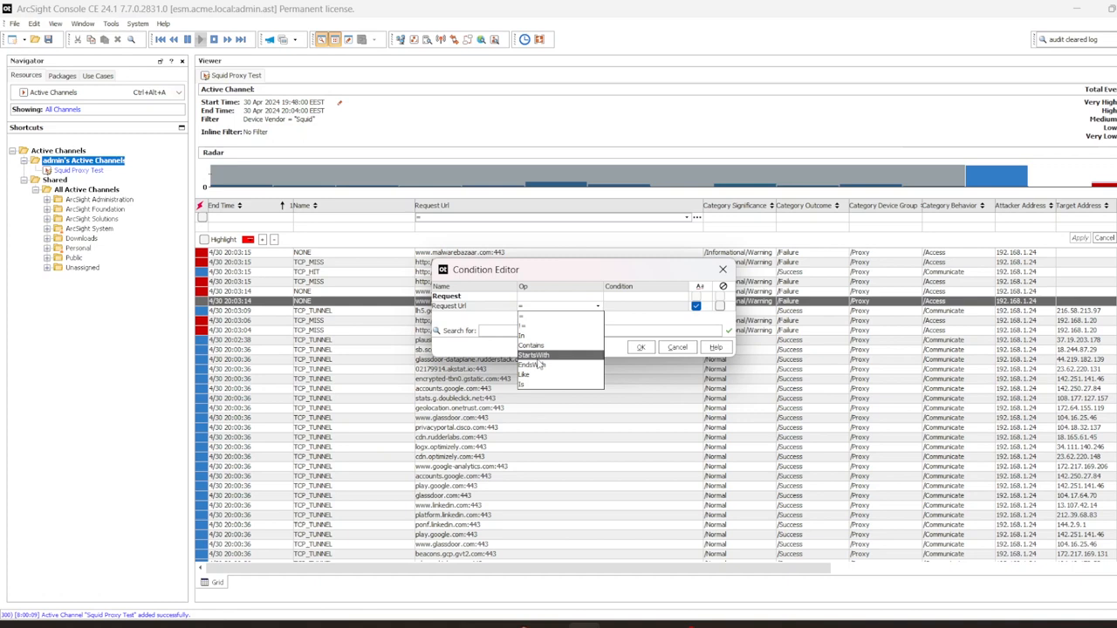
click(545, 346)
click(630, 306)
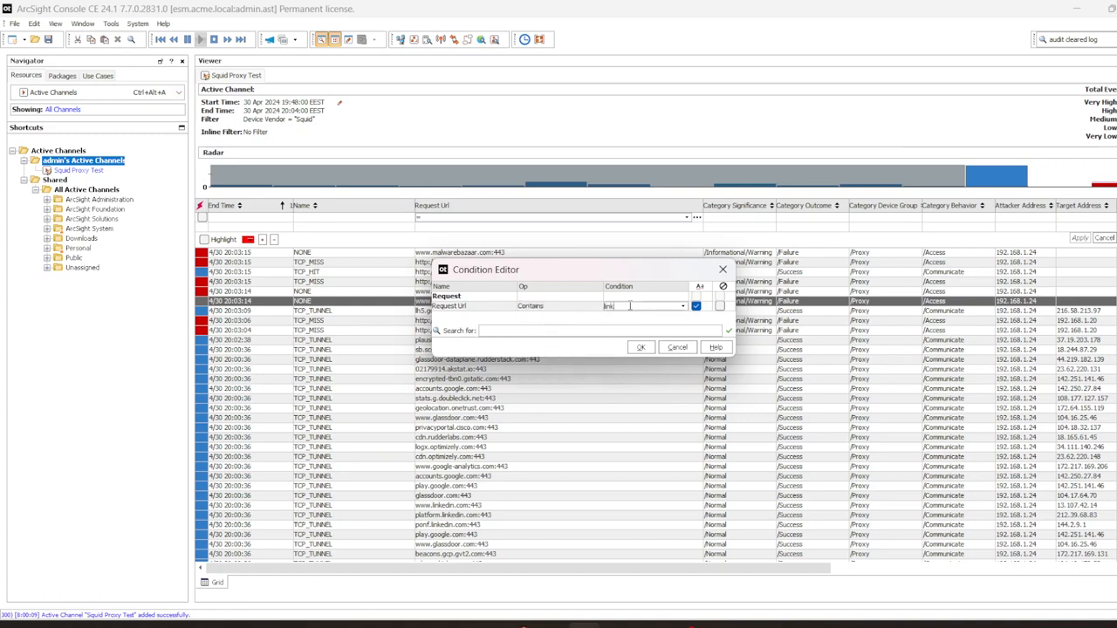
key(Return)
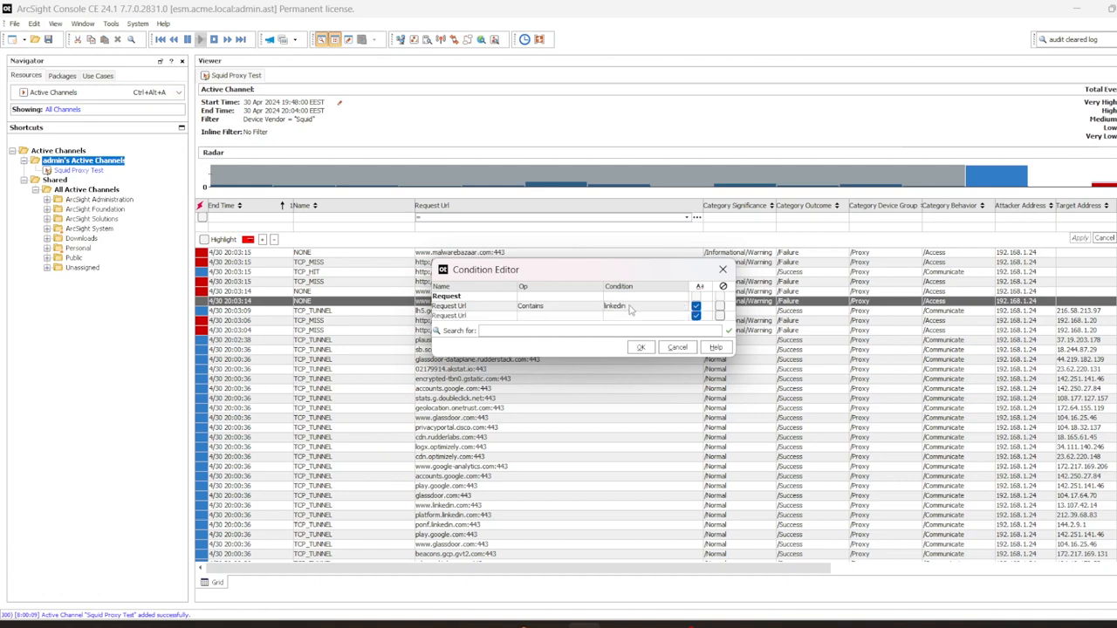
click(641, 349)
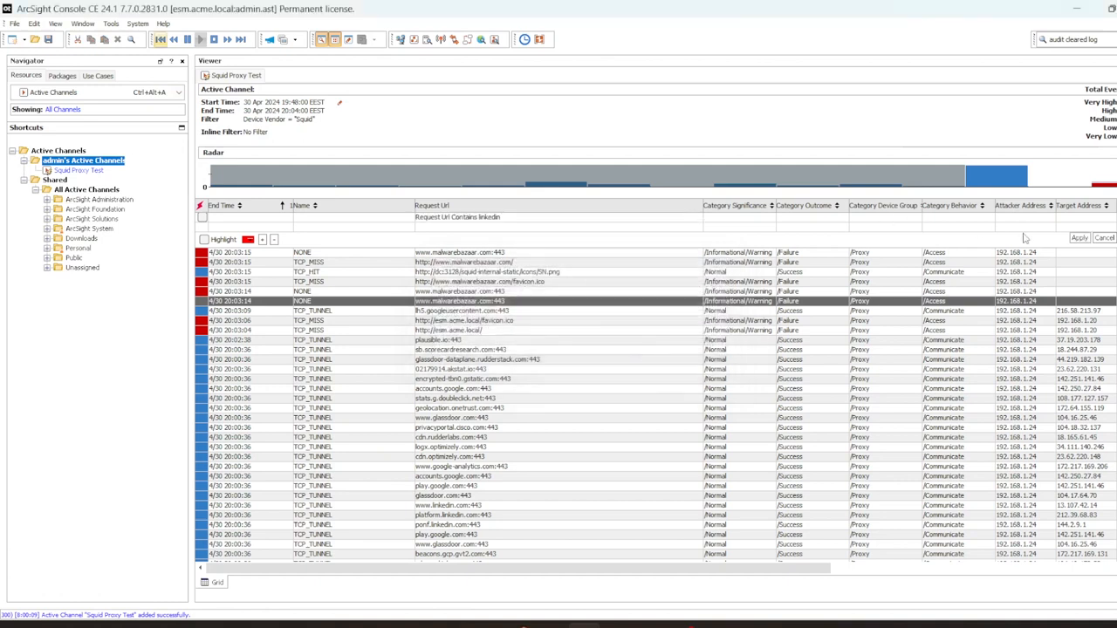
click(1080, 239)
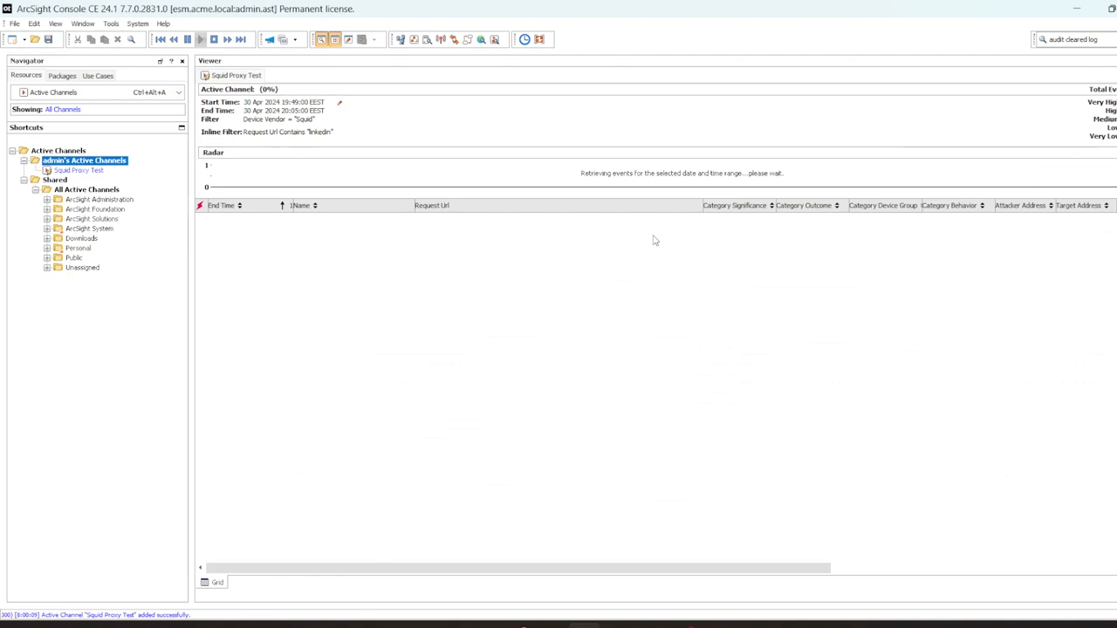
Step: Show Rules in a wider navigator and select Job Hunting under UEBA > Web
click(133, 93)
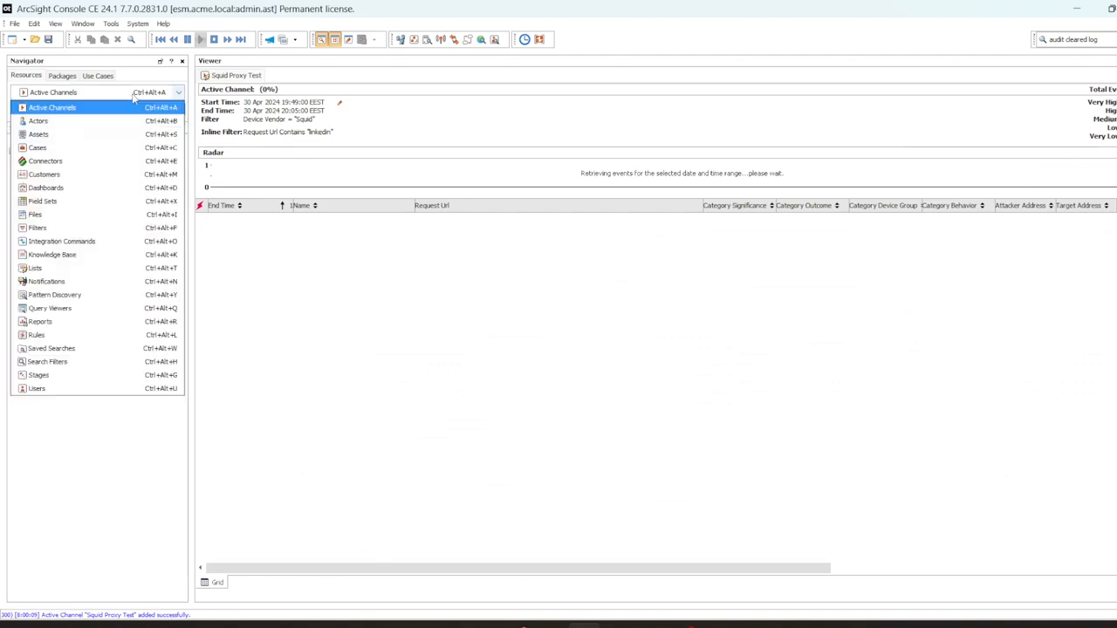
click(75, 337)
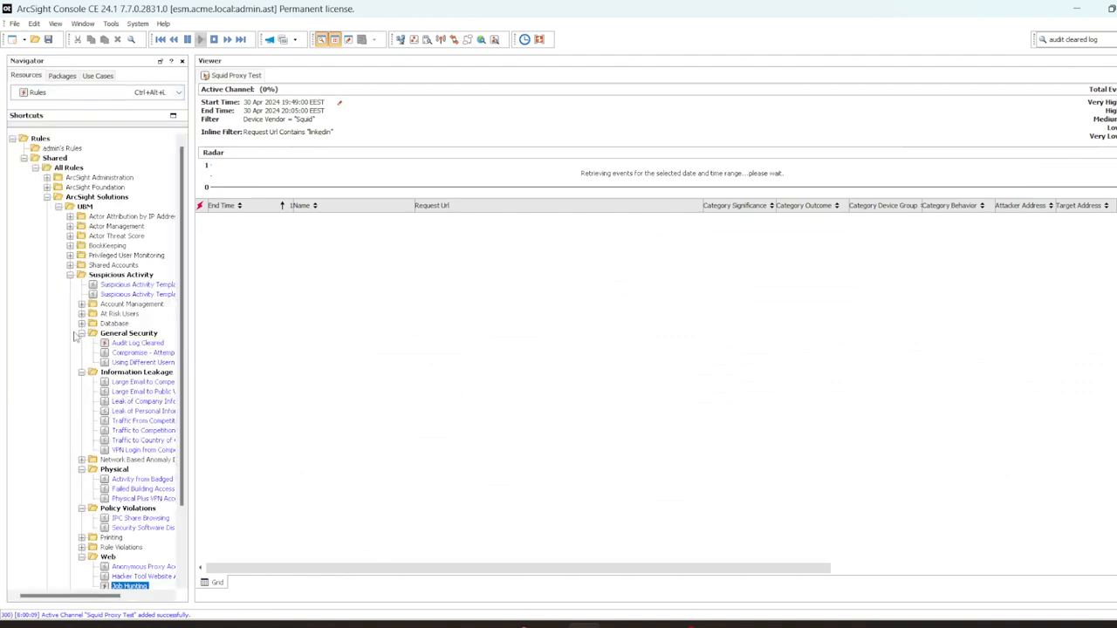
drag(190, 257, 255, 255)
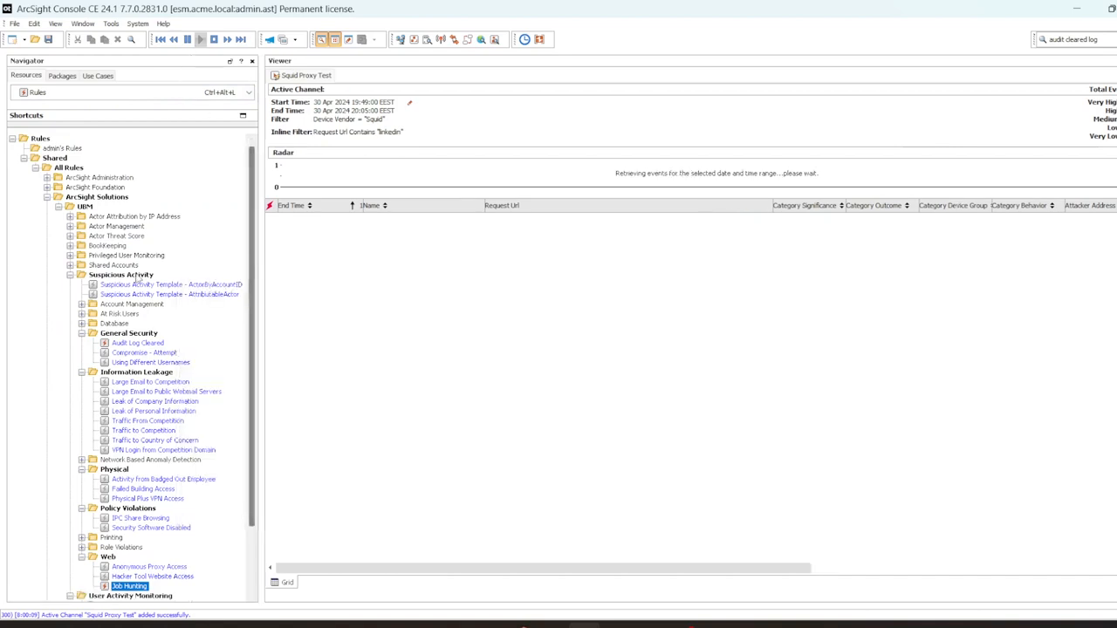
click(85, 207)
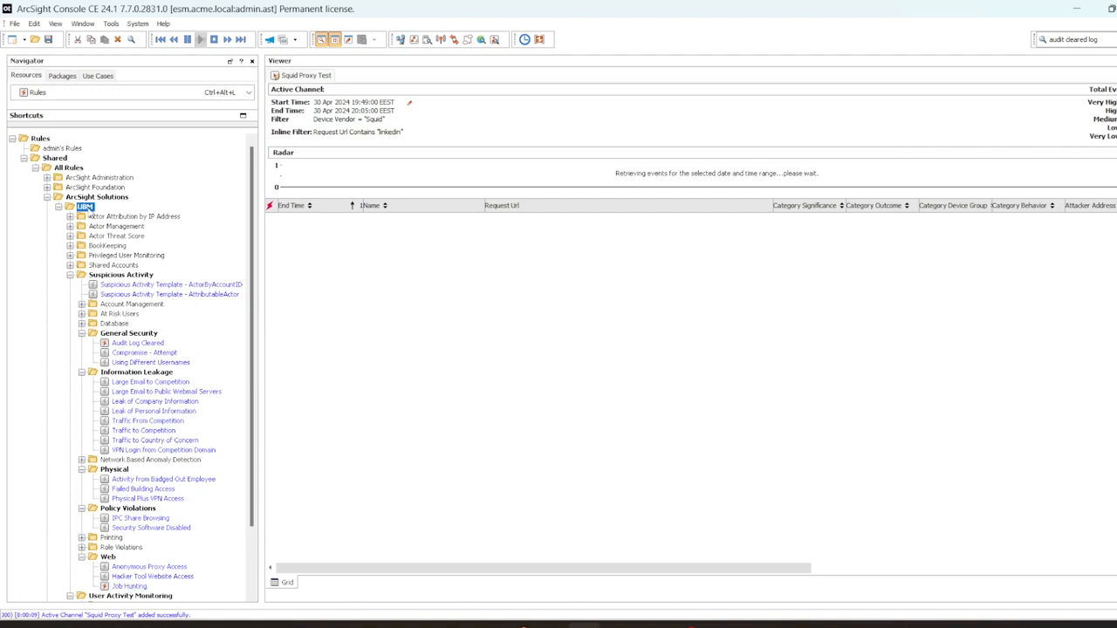
drag(262, 245, 274, 321)
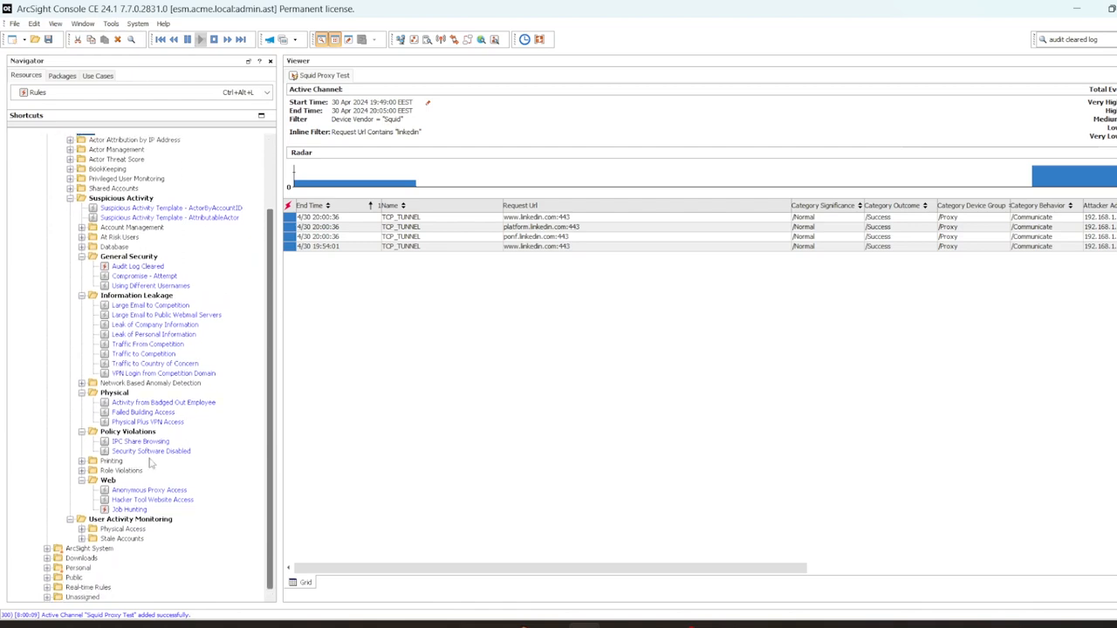
click(129, 510)
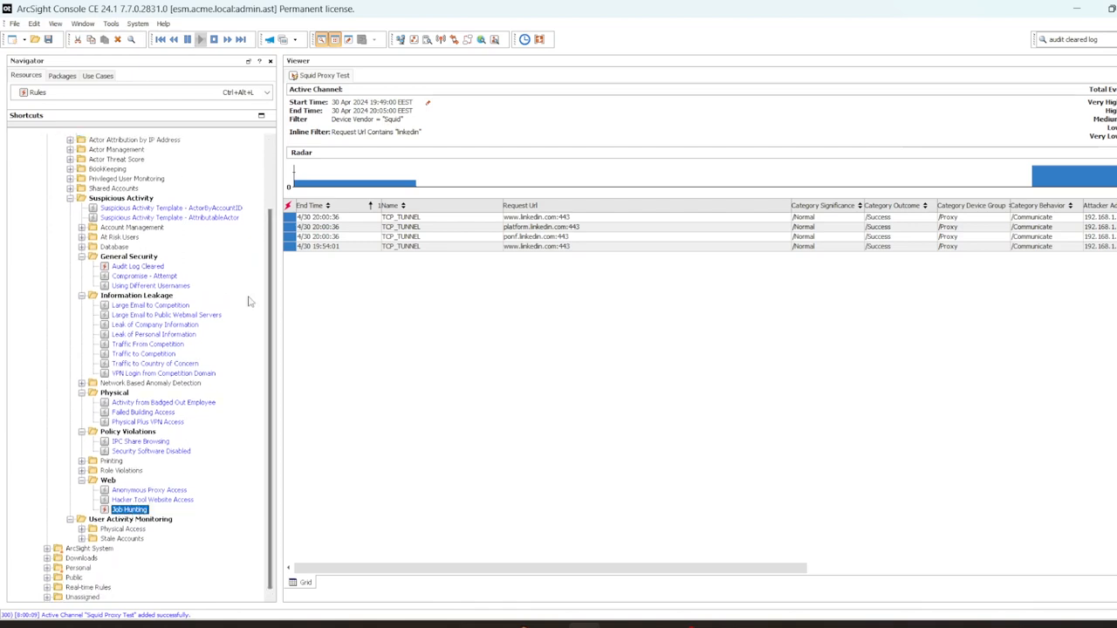
Step: Remove the linkedin and Device Vendor Squid filters and apply the correlation-rule inline filter
right_click(370, 135)
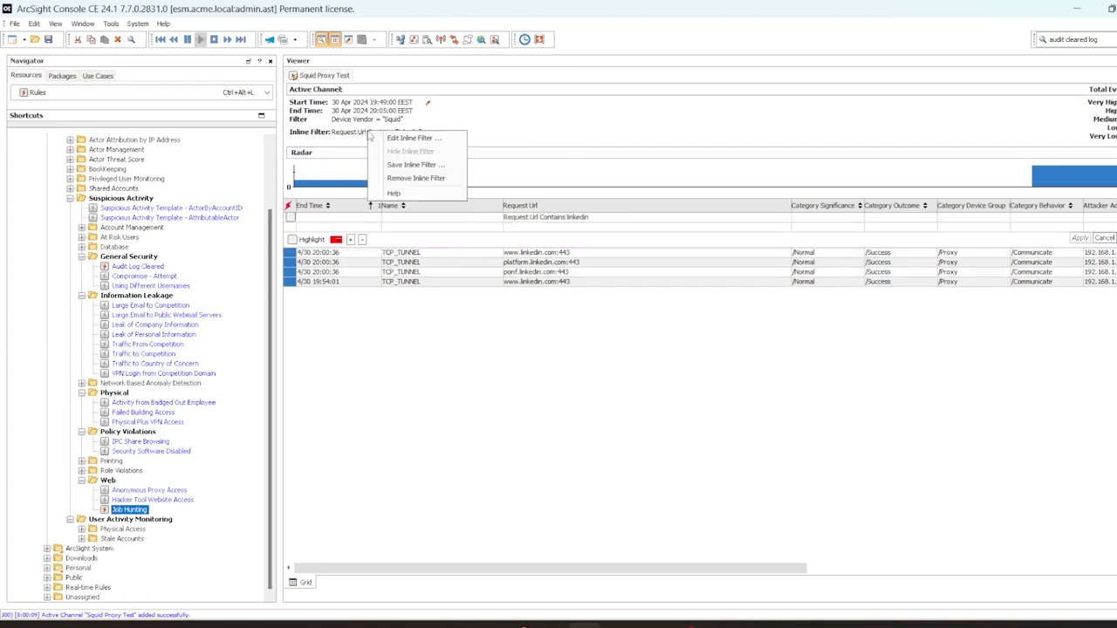
click(416, 178)
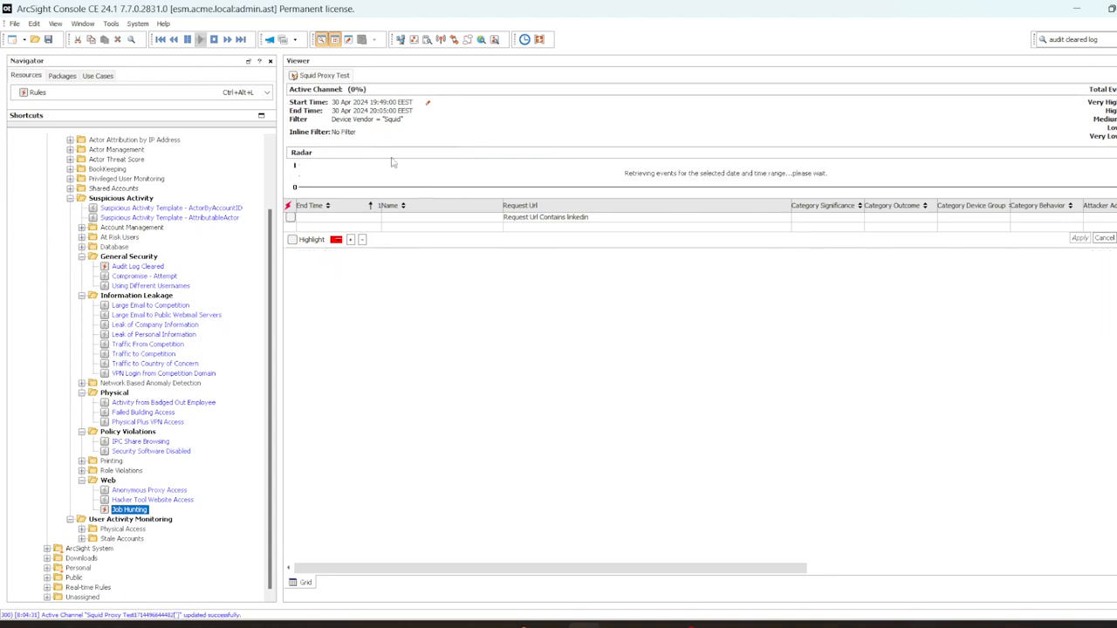
right_click(388, 123)
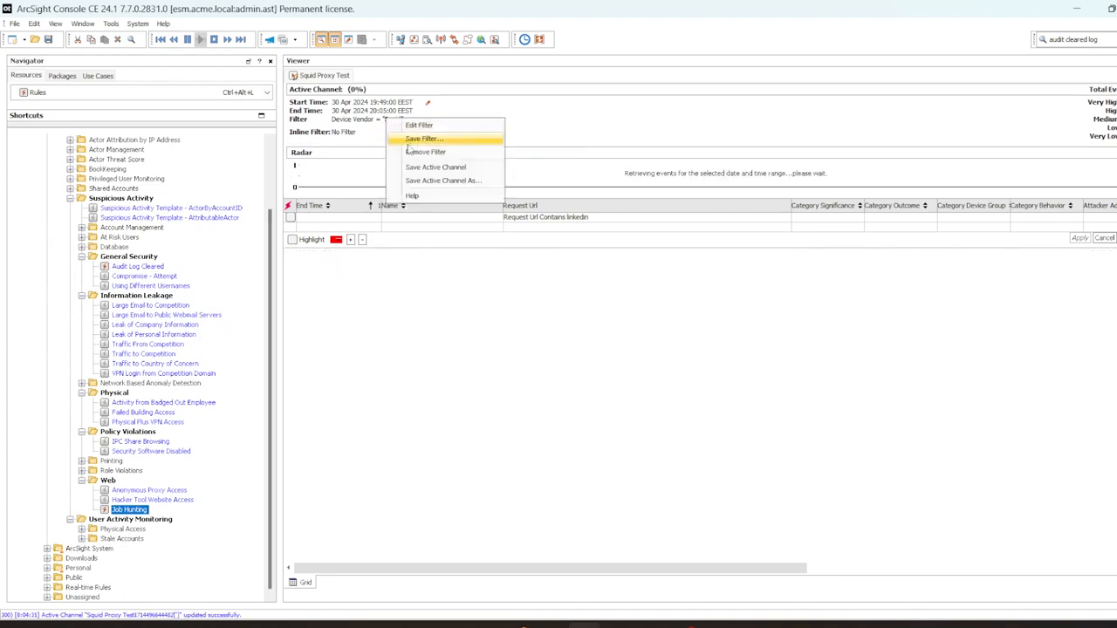
click(415, 149)
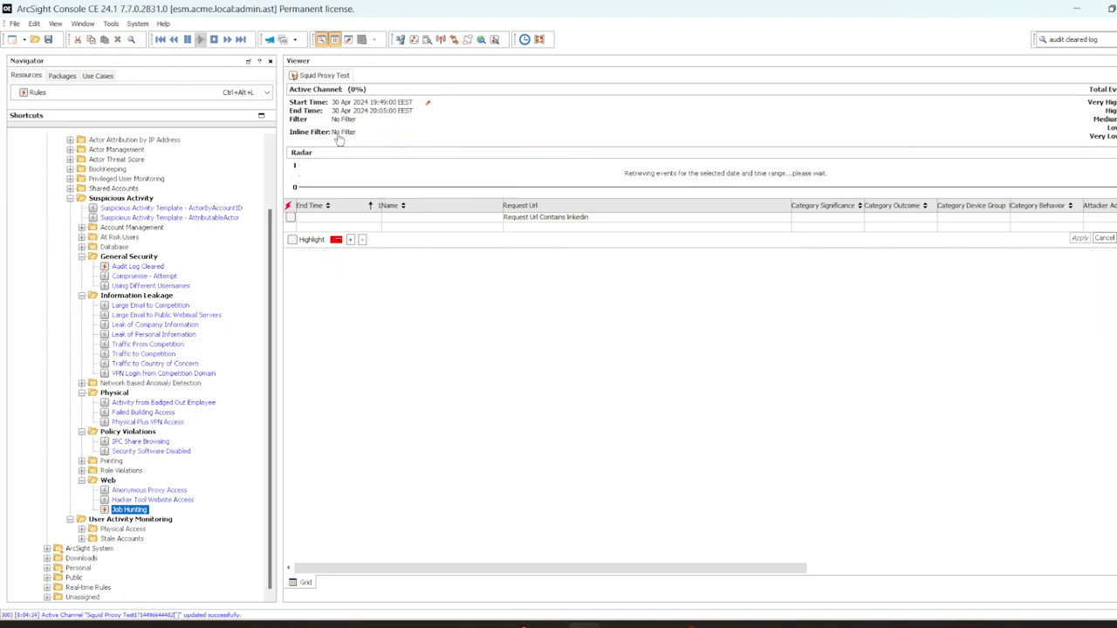
click(290, 217)
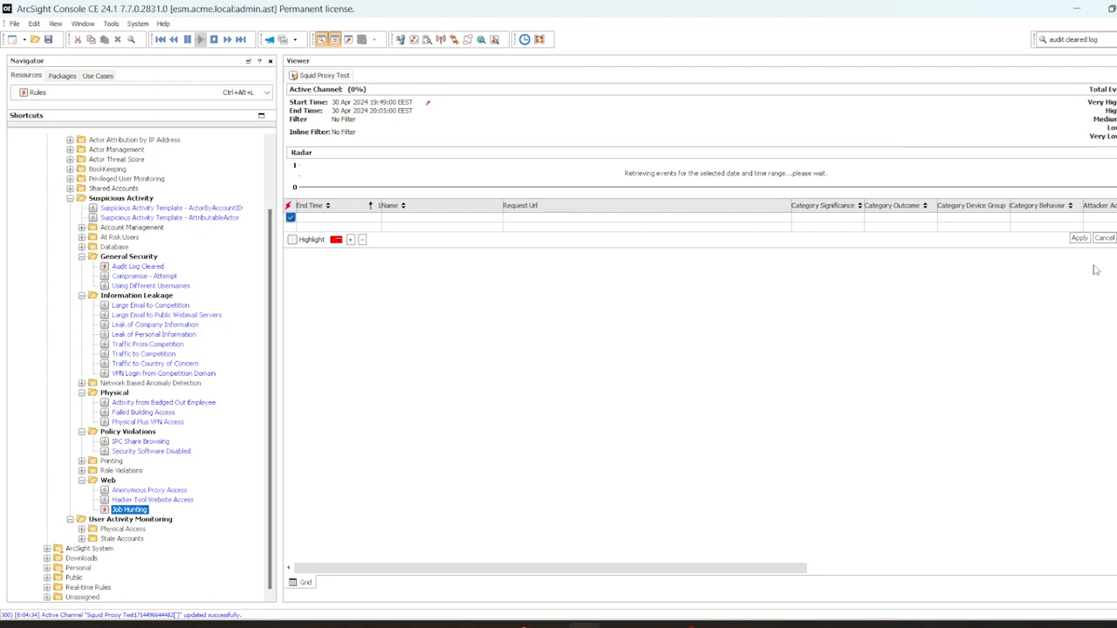
click(1081, 238)
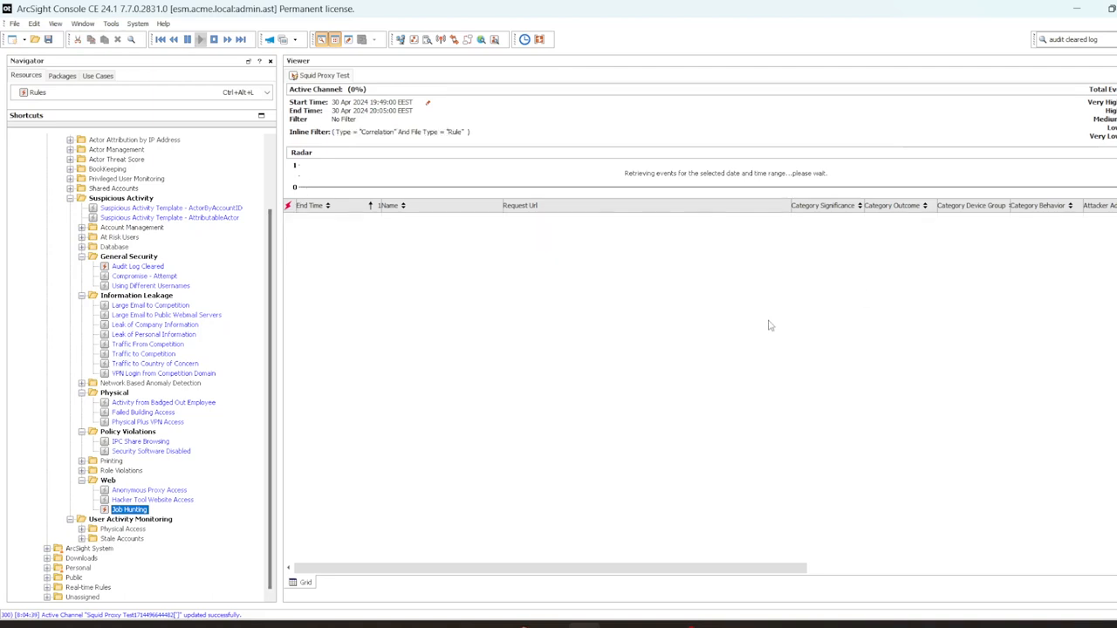
drag(276, 259, 237, 262)
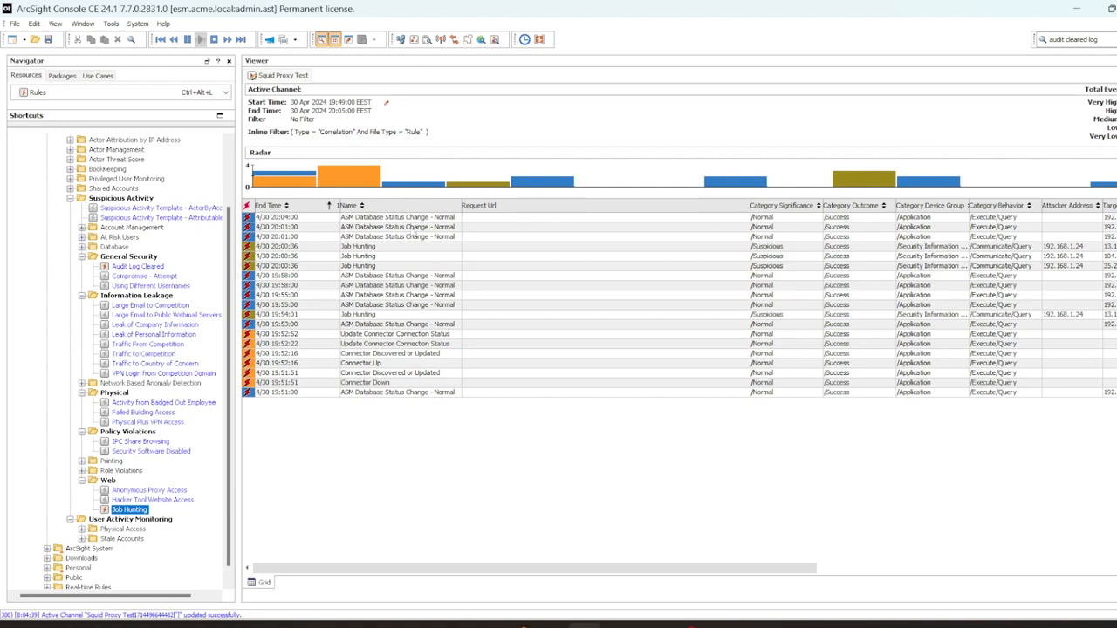
Step: Trace the 20:00:36 Job Hunting event's detailed chain to its linkedin TCP_TUNNEL base event
click(382, 248)
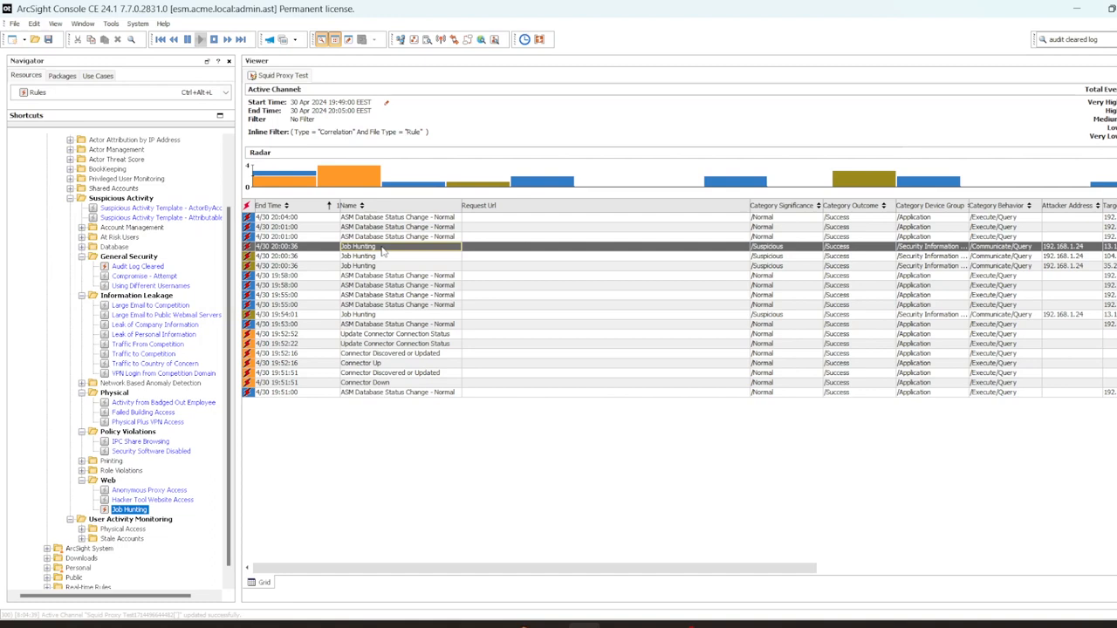
right_click(382, 249)
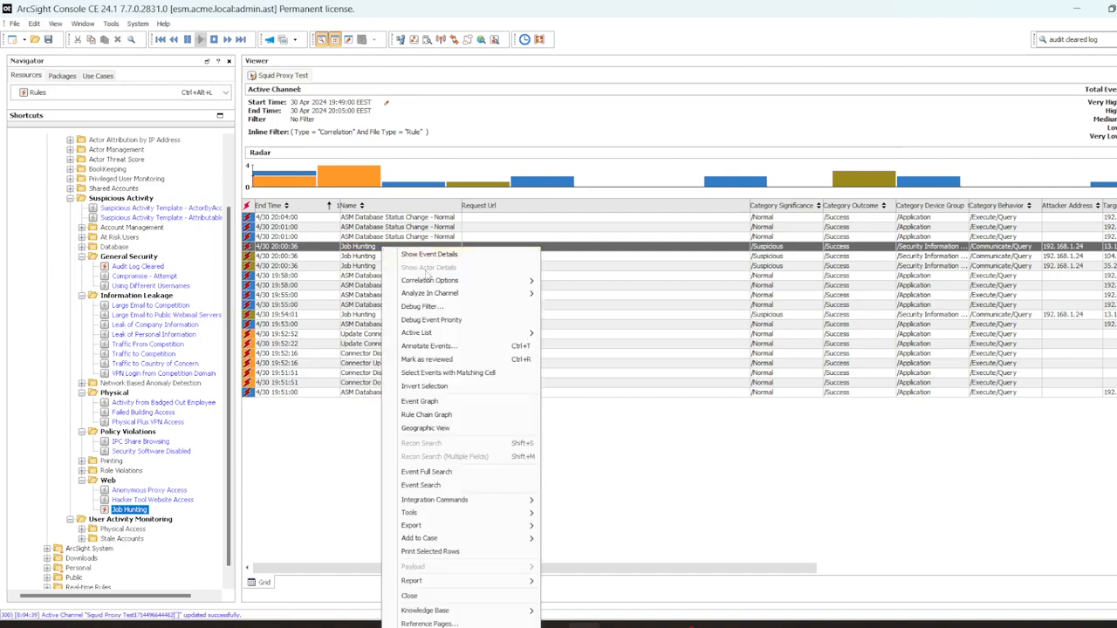
mouse_move(447, 283)
click(598, 295)
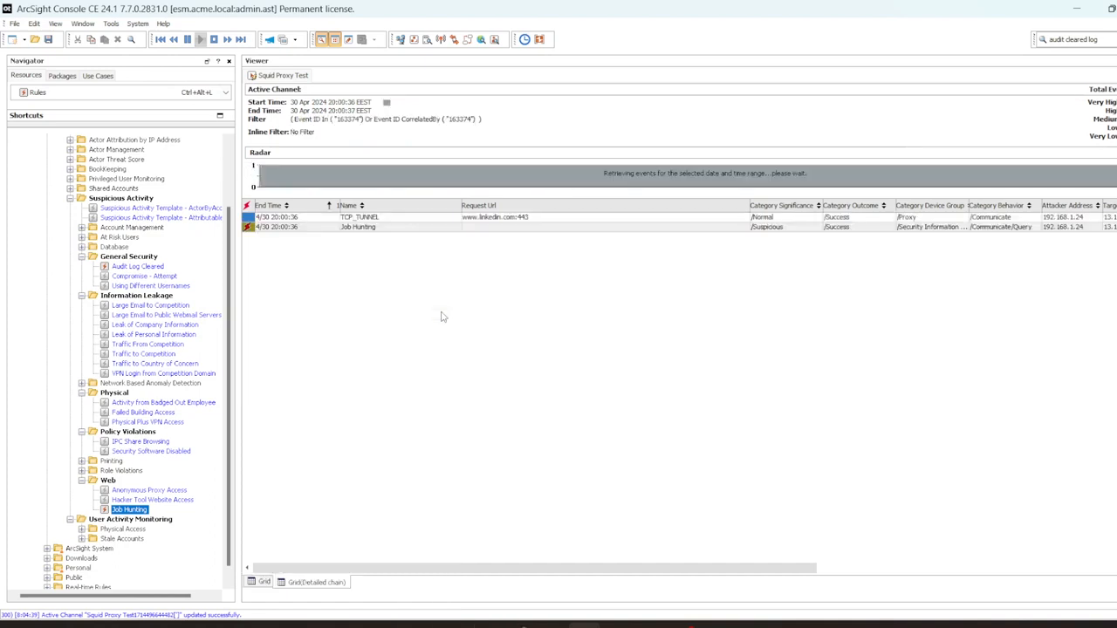
click(426, 220)
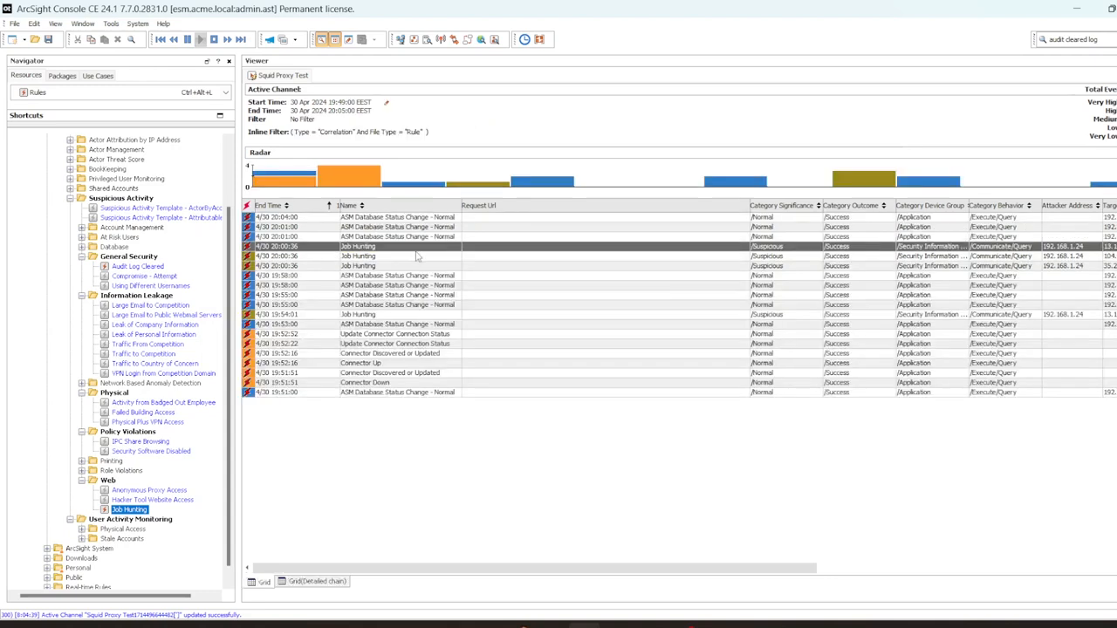
Step: Show the second Job Hunting event's detailed chain, then return to the Grid
right_click(416, 258)
mouse_move(502, 293)
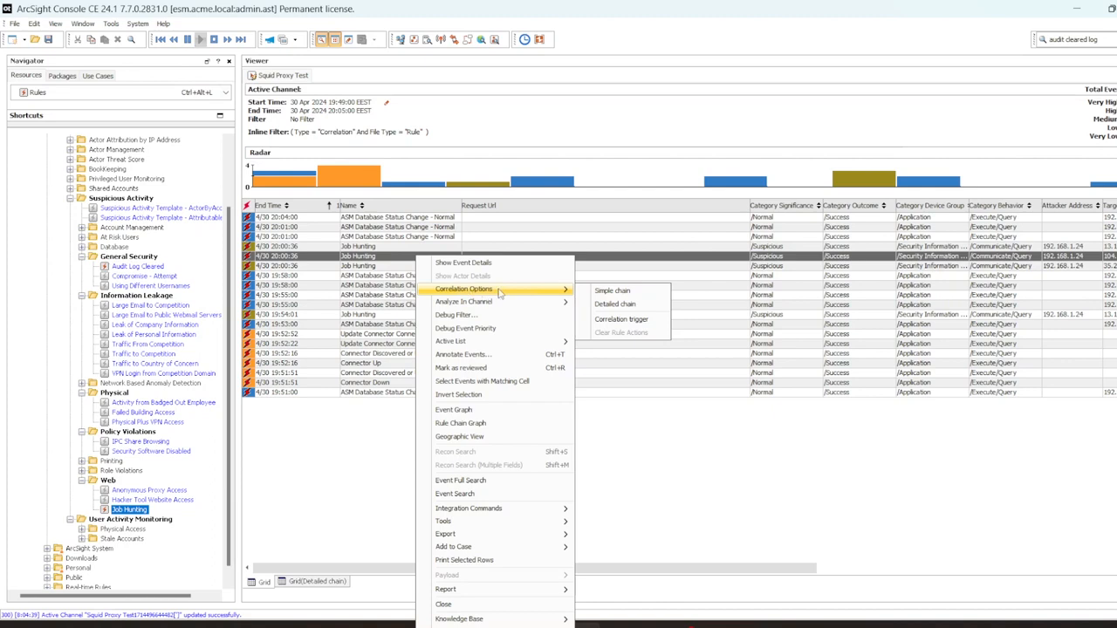
click(628, 304)
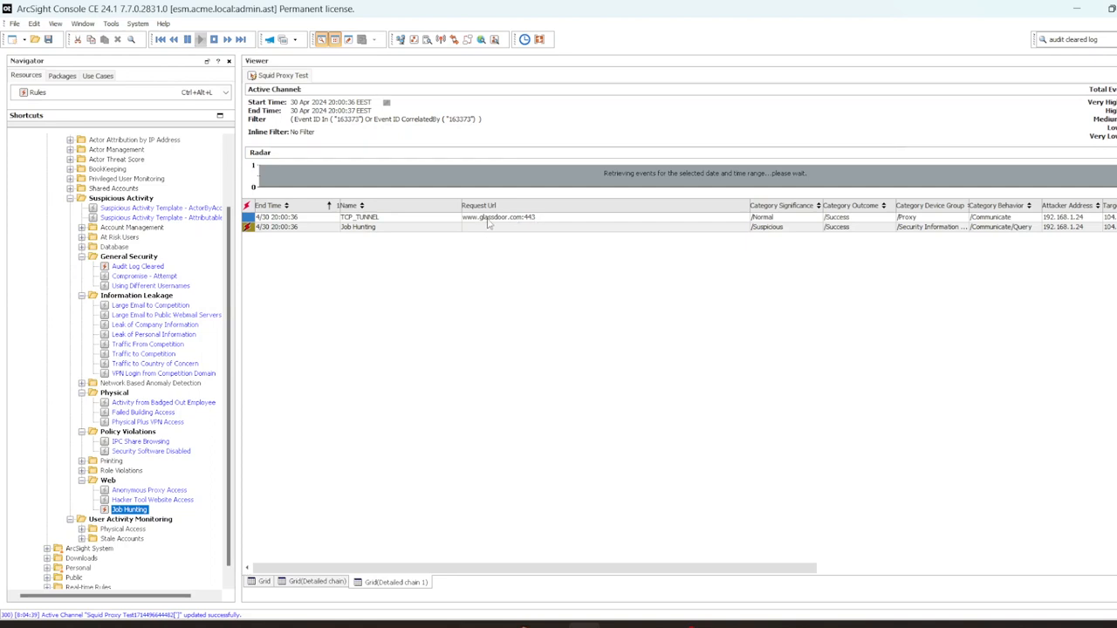
click(264, 582)
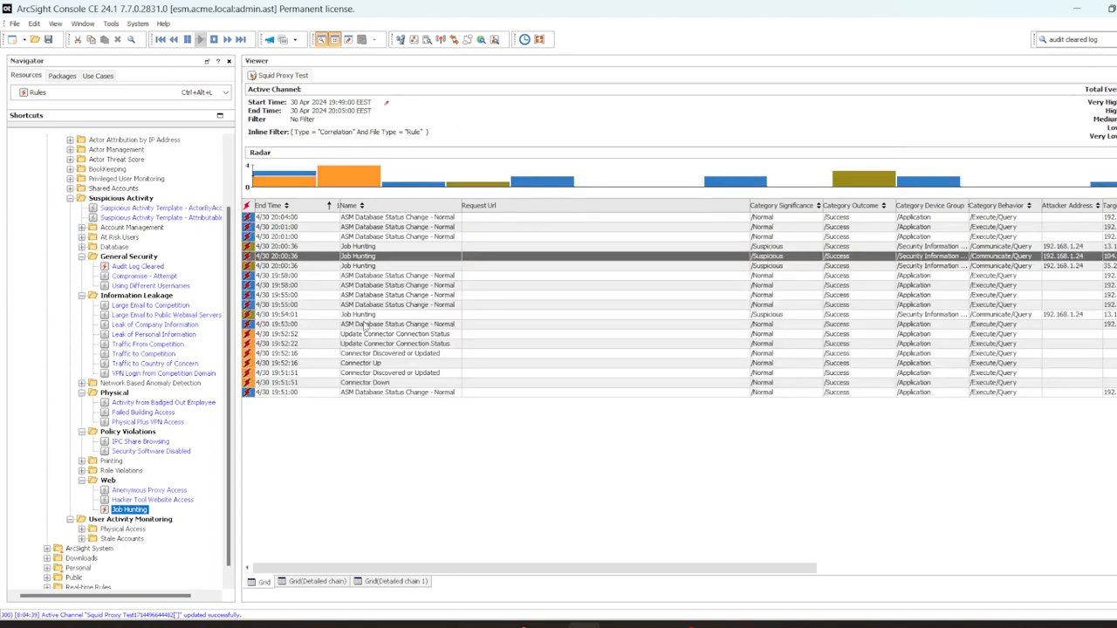
Step: Trace another Job Hunting event's chain and widen the rule inspector panel
right_click(425, 269)
mouse_move(507, 295)
click(631, 308)
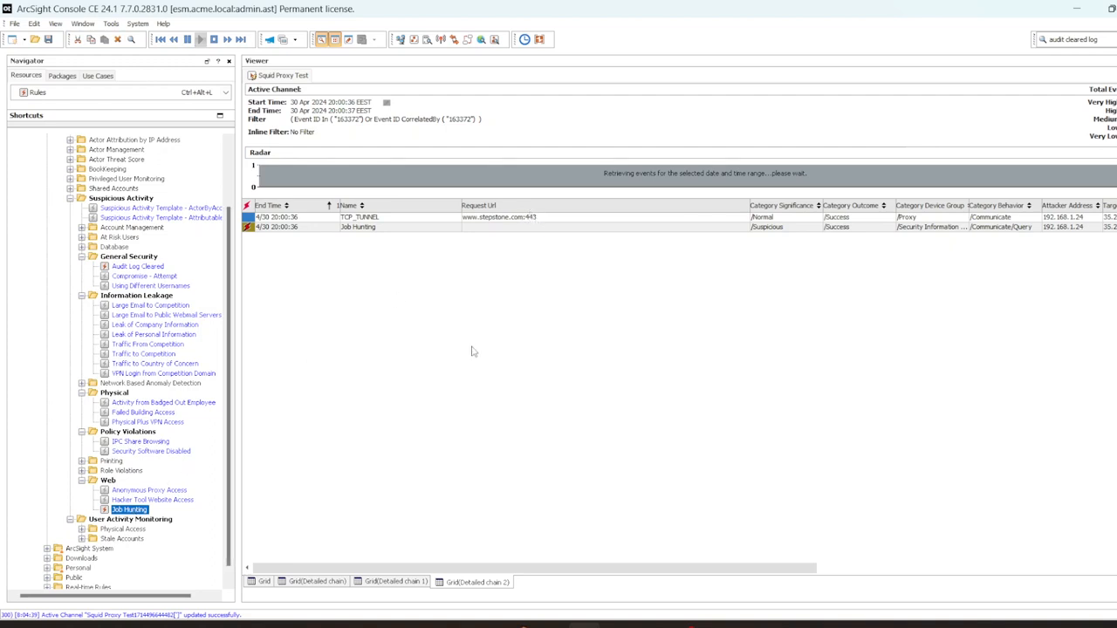
drag(942, 172, 789, 172)
Step: Show the Job Hunting rule's conditions and enlarge the conditions tree and inspector panes
click(851, 92)
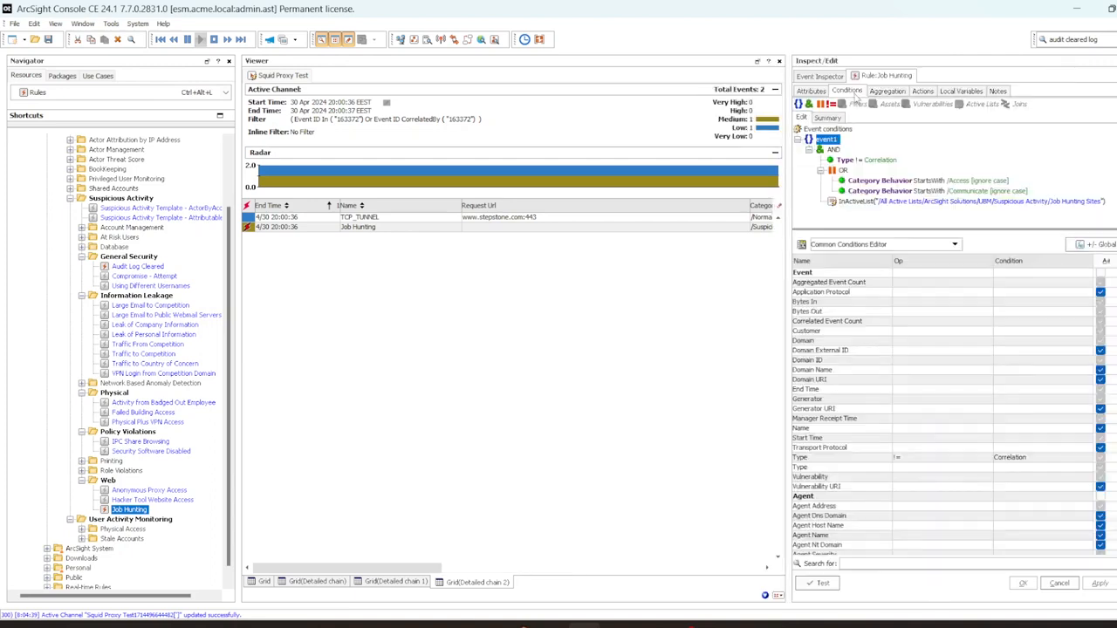
drag(836, 231, 836, 290)
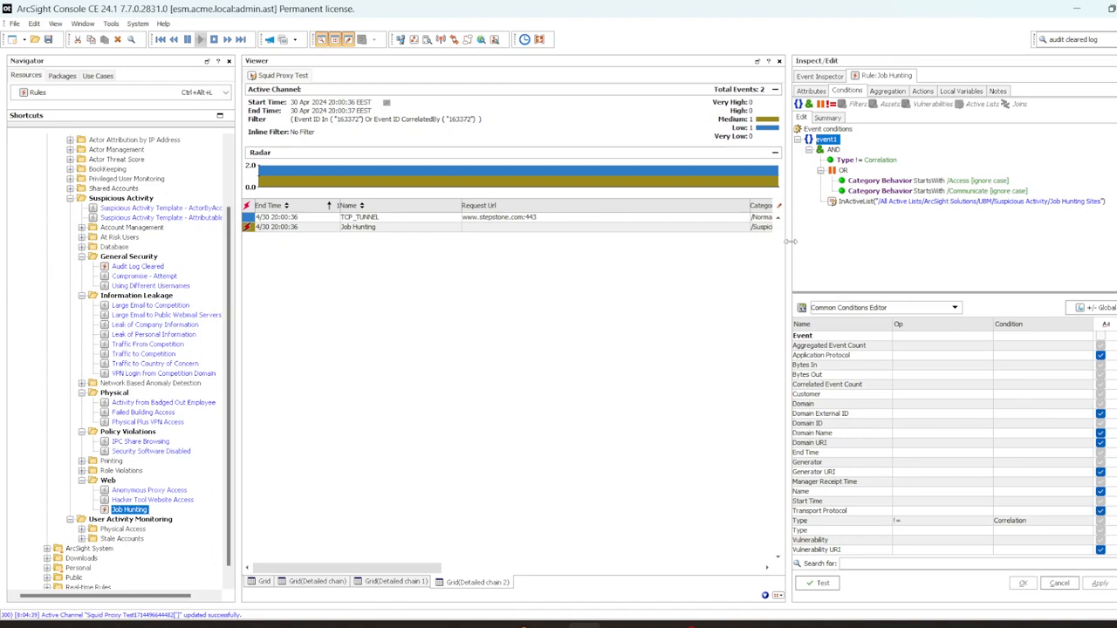
drag(788, 242, 742, 242)
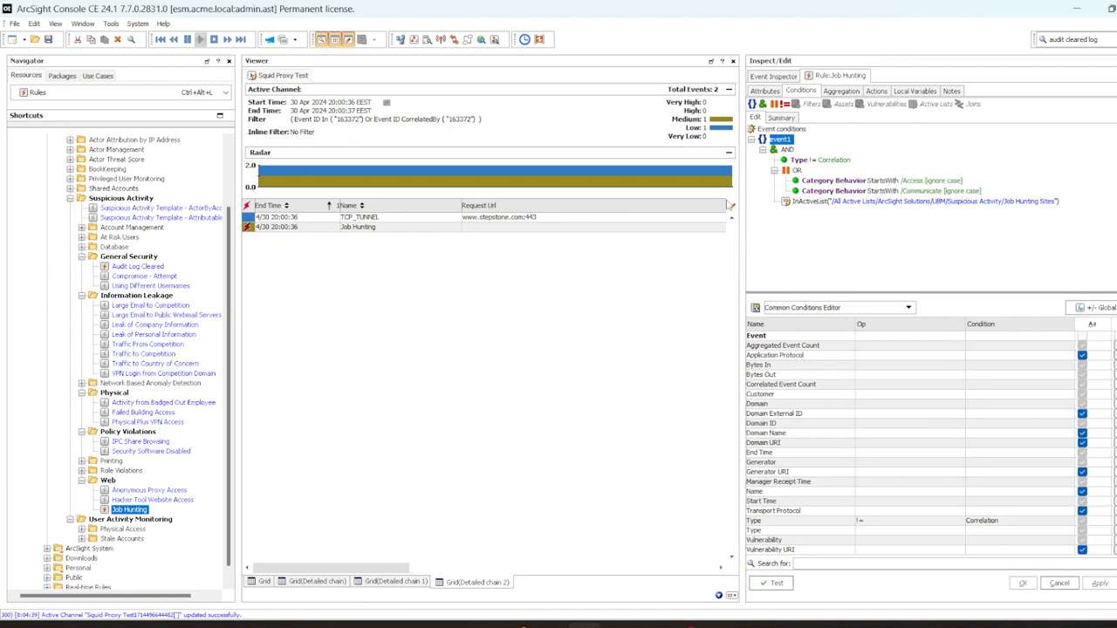
Step: Add a Request Url column to the chain grid, scroll it right, and widen the Navigator
right_click(447, 206)
mouse_move(502, 279)
mouse_move(655, 283)
drag(371, 569, 520, 566)
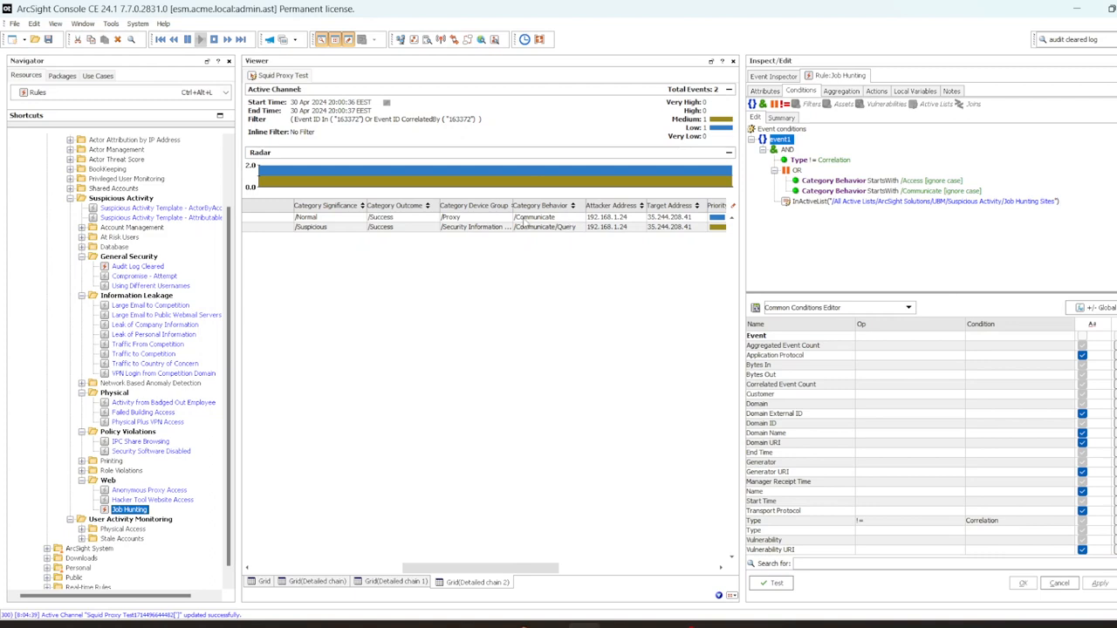
drag(238, 311, 288, 314)
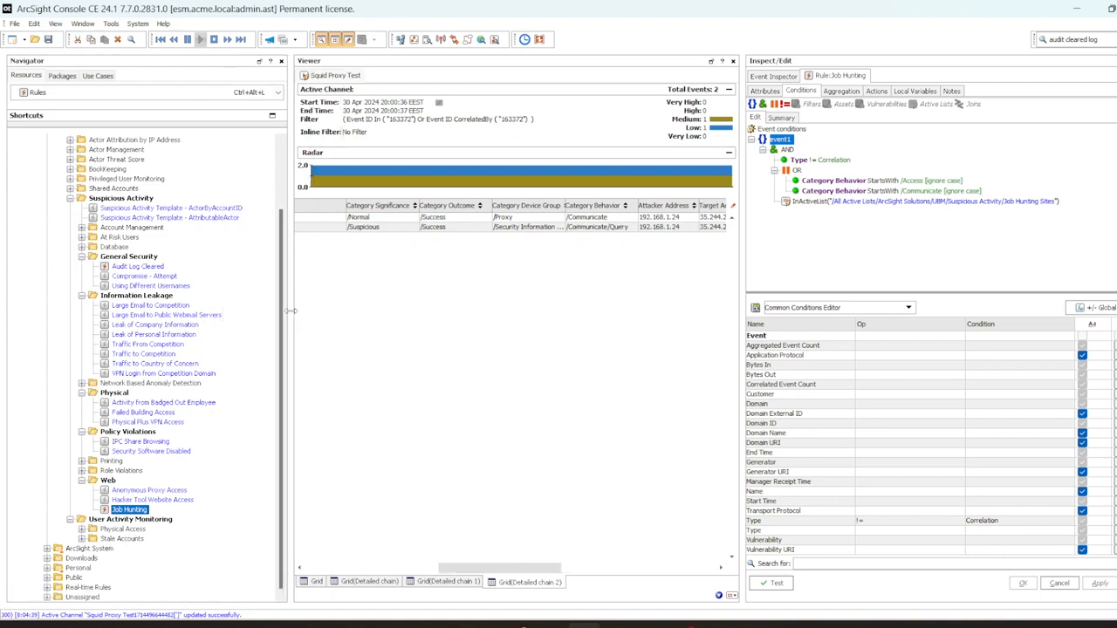
click(177, 96)
Step: Browse active lists and expand Shared > All Active Lists > ArcSight Solutions > UBM > Suspicious Activity
click(104, 268)
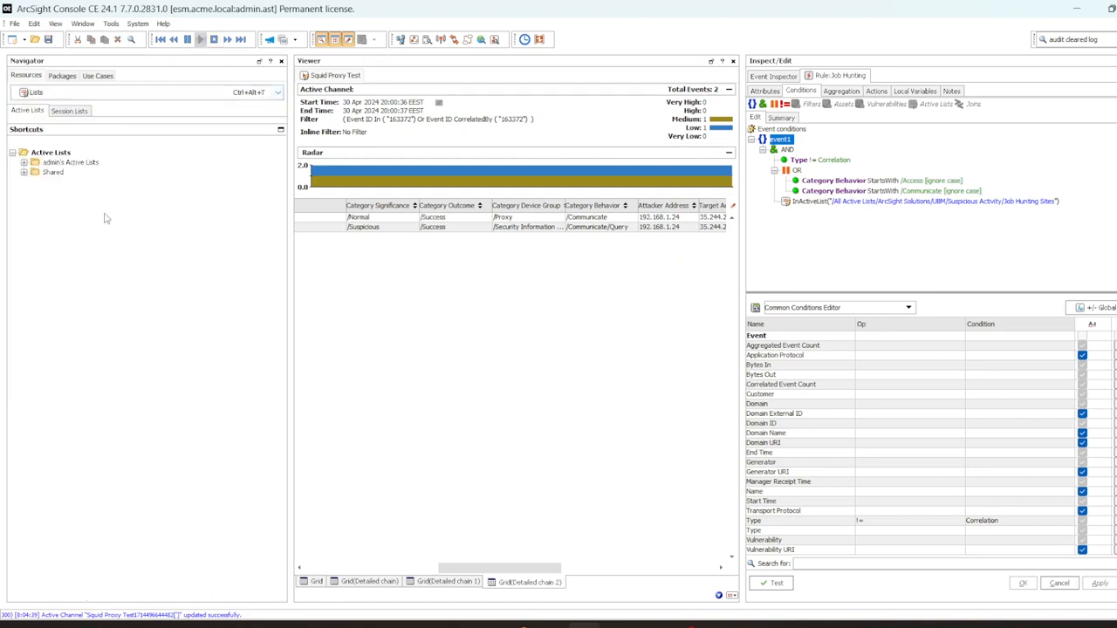
click(34, 164)
click(24, 172)
key(Down)
key(Down)
key(Right)
key(Down)
key(Down)
key(Down)
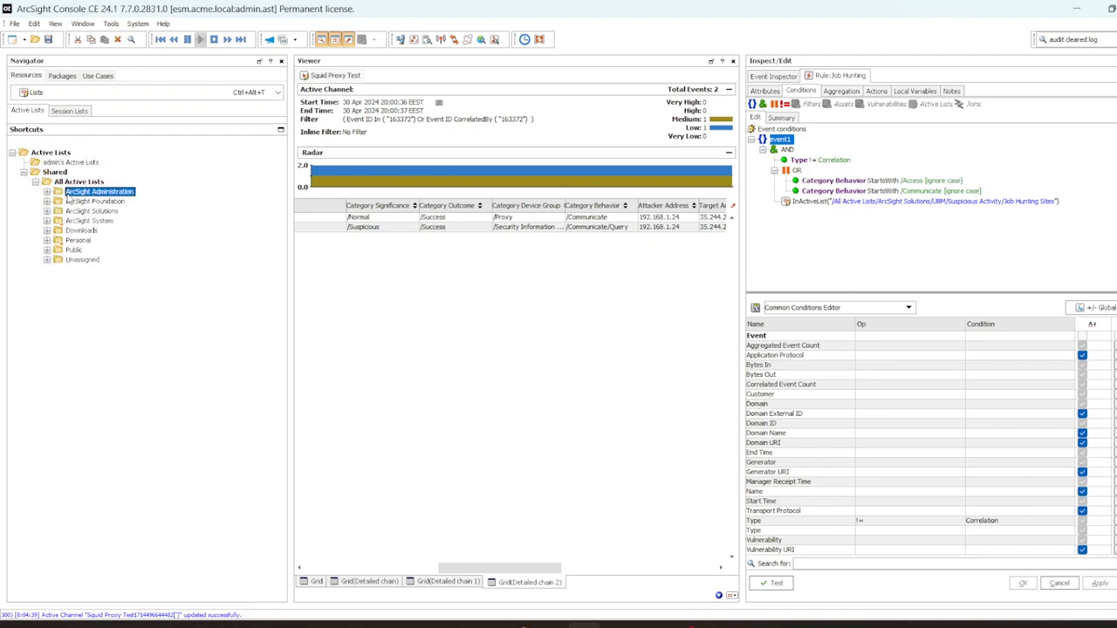
key(Right)
key(Down)
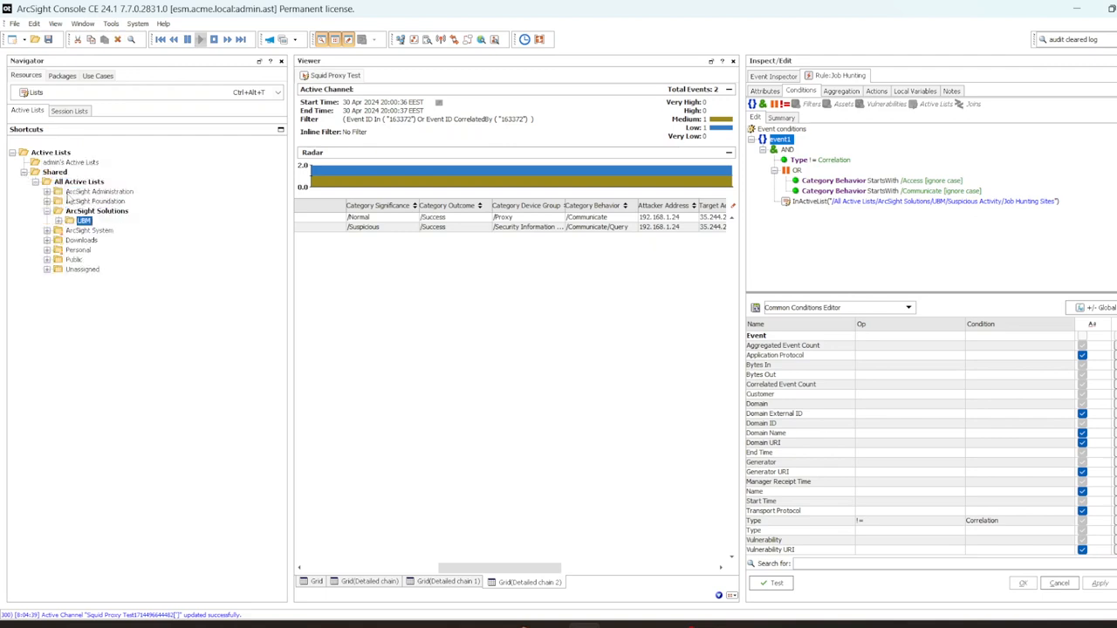
key(Right)
key(Down)
key(Down)
key(Down)
key(Down)
key(Down)
key(Down)
key(Right)
key(Down)
key(Down)
key(Down)
key(Down)
key(Down)
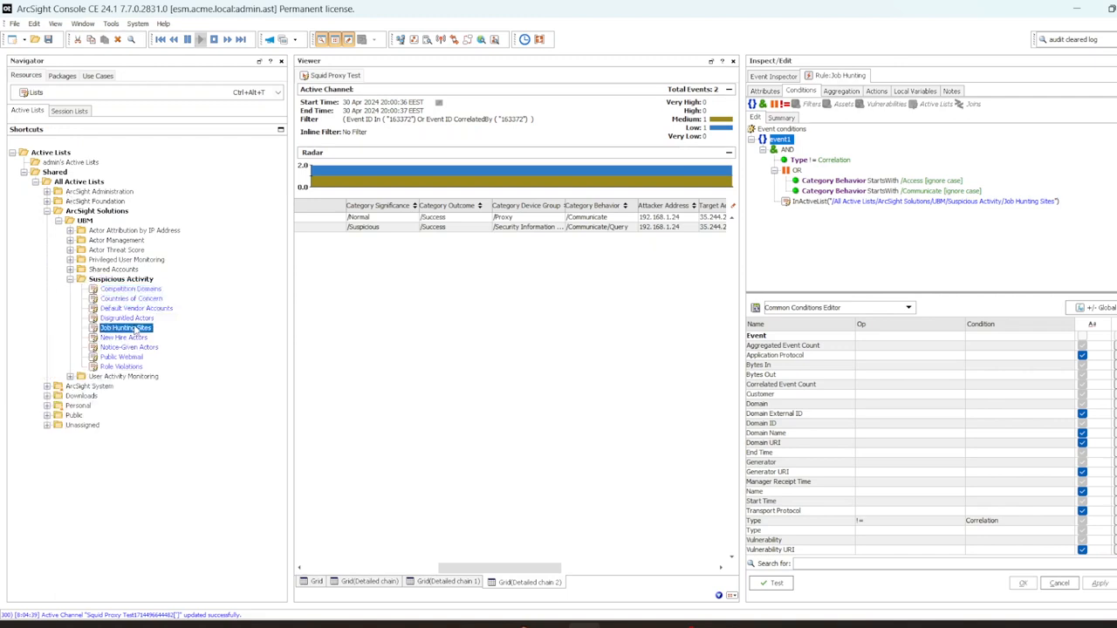
Step: Show the Job Hunting Sites entries and widen the list's columns
right_click(133, 330)
click(199, 329)
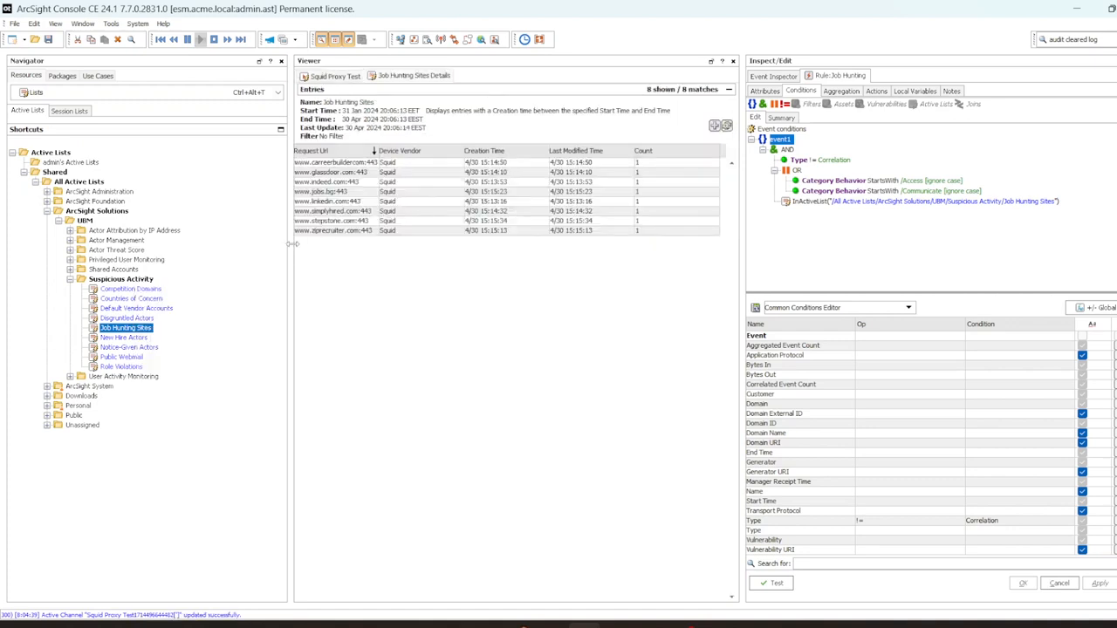
drag(289, 246, 200, 235)
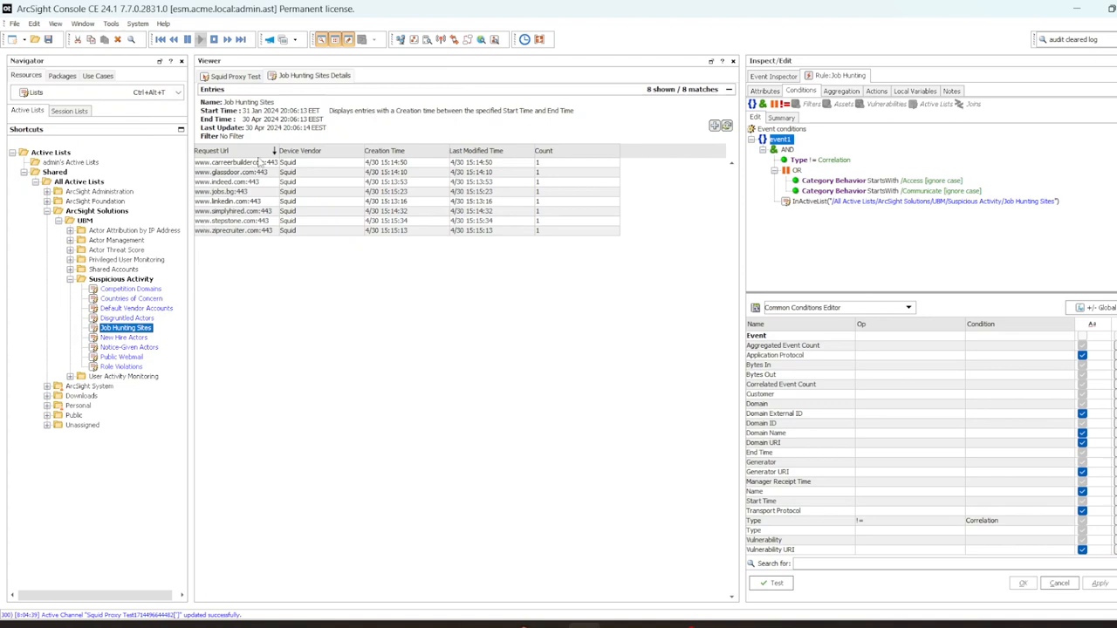
drag(276, 151, 275, 232)
Step: Check the Type, Category Behavior and InActiveList Job Hunting Sites conditions, then return to Squid Proxy Test
click(276, 232)
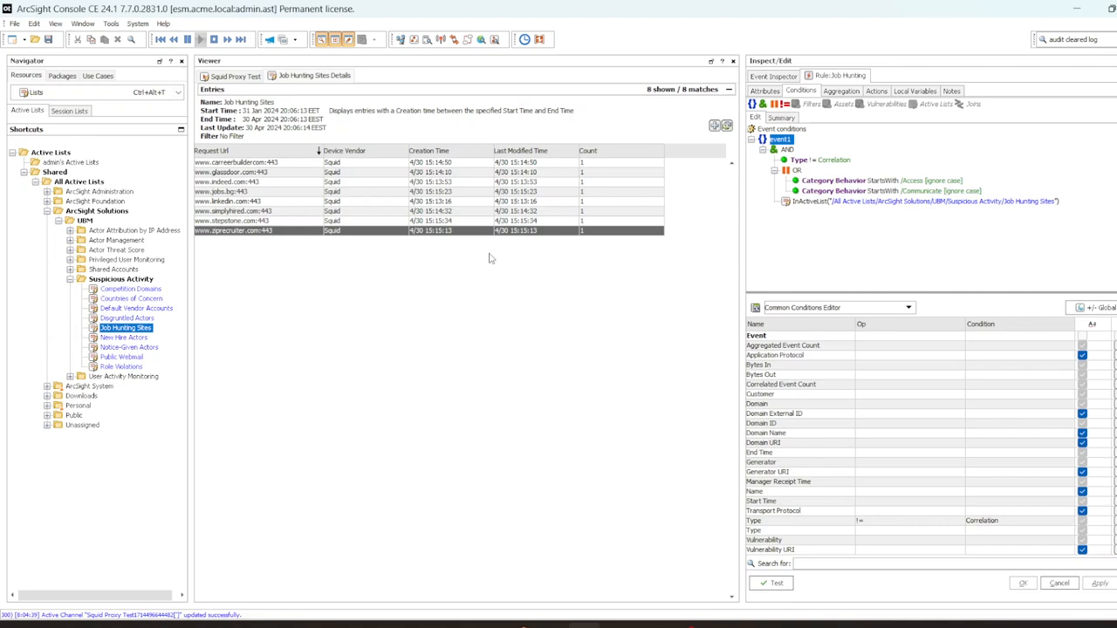
click(824, 160)
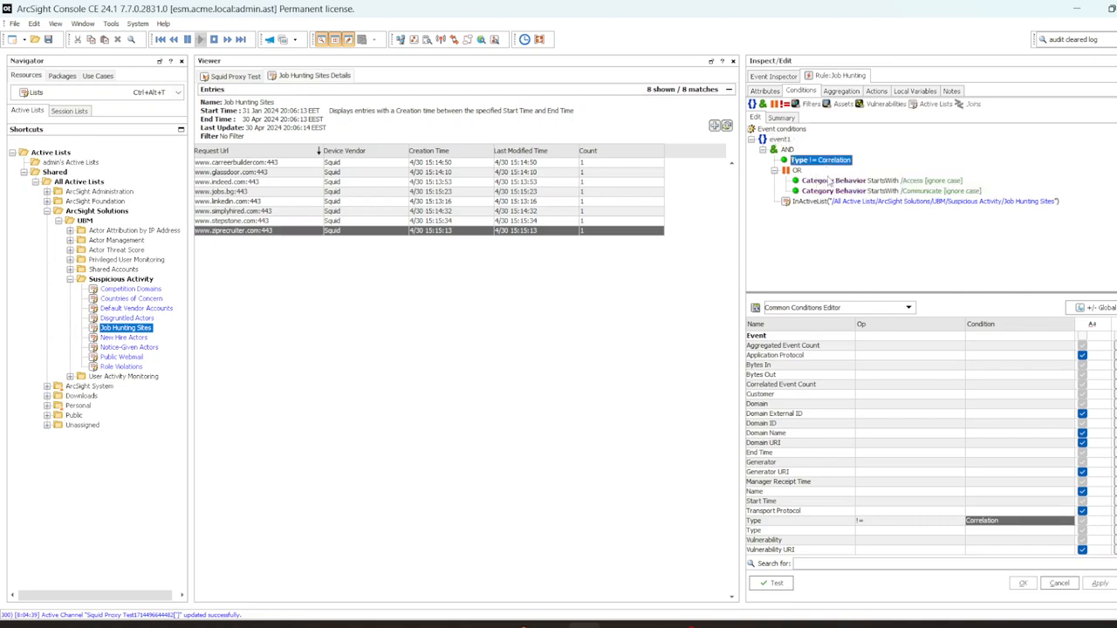
click(829, 181)
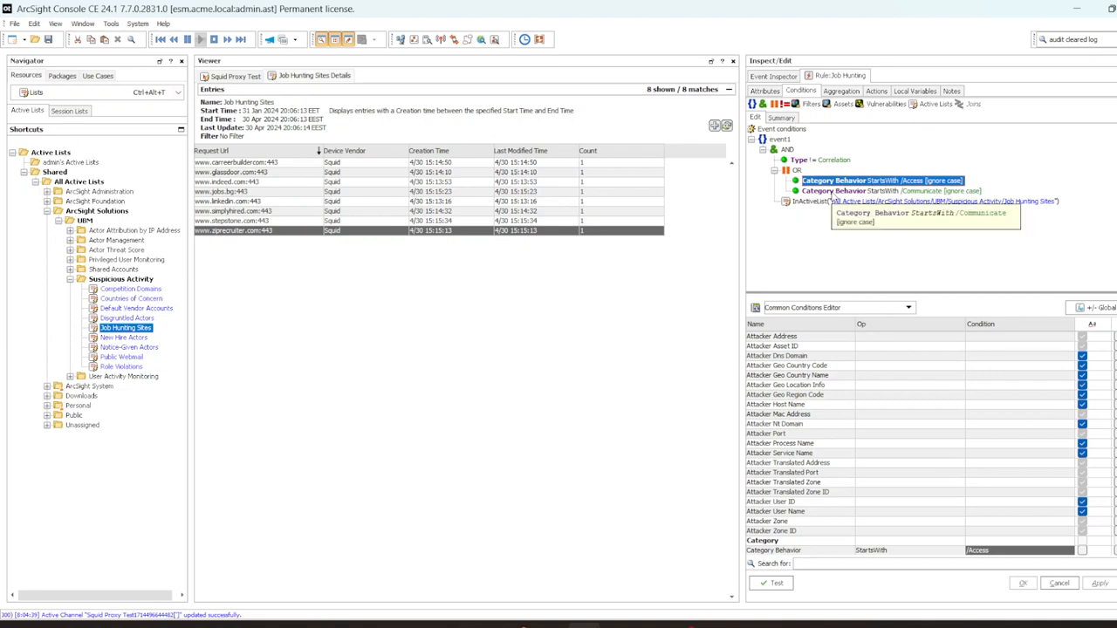
click(831, 191)
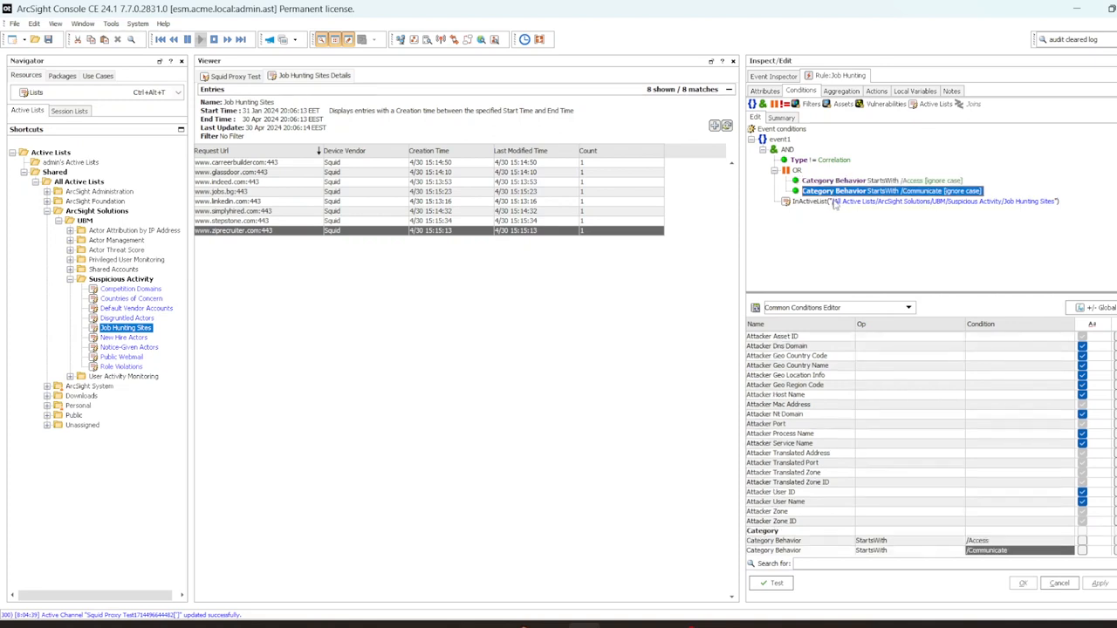
click(835, 203)
click(222, 174)
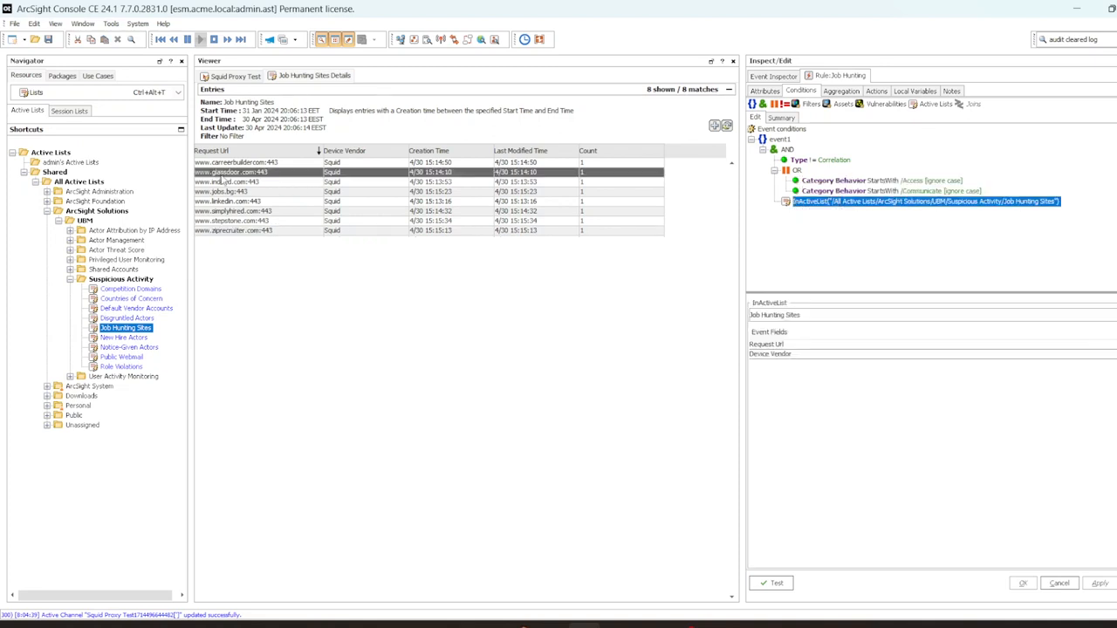
click(234, 76)
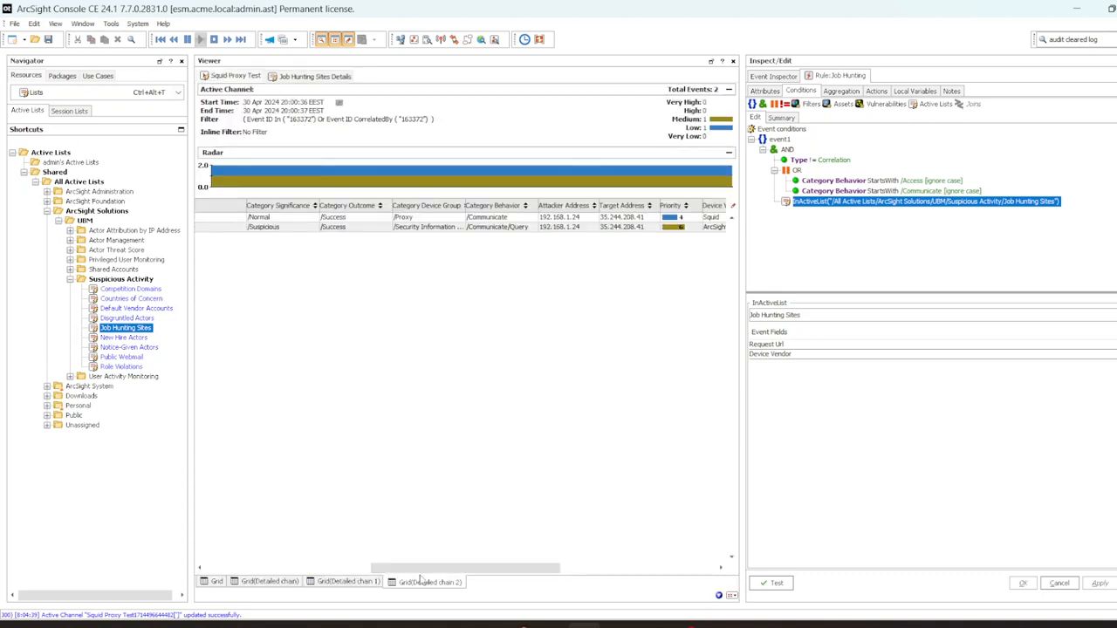
Step: Hide the Navigator, narrow Request Url, select the TCP_TUNNEL event, and review the rule's Aggregation and Actions
drag(422, 574, 257, 550)
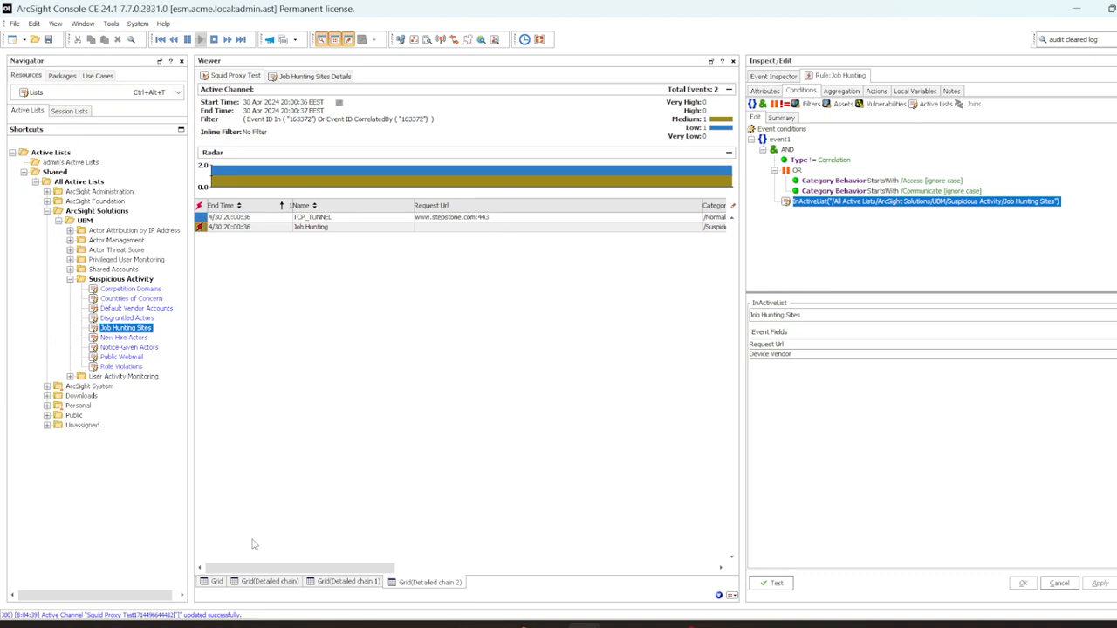
click(323, 39)
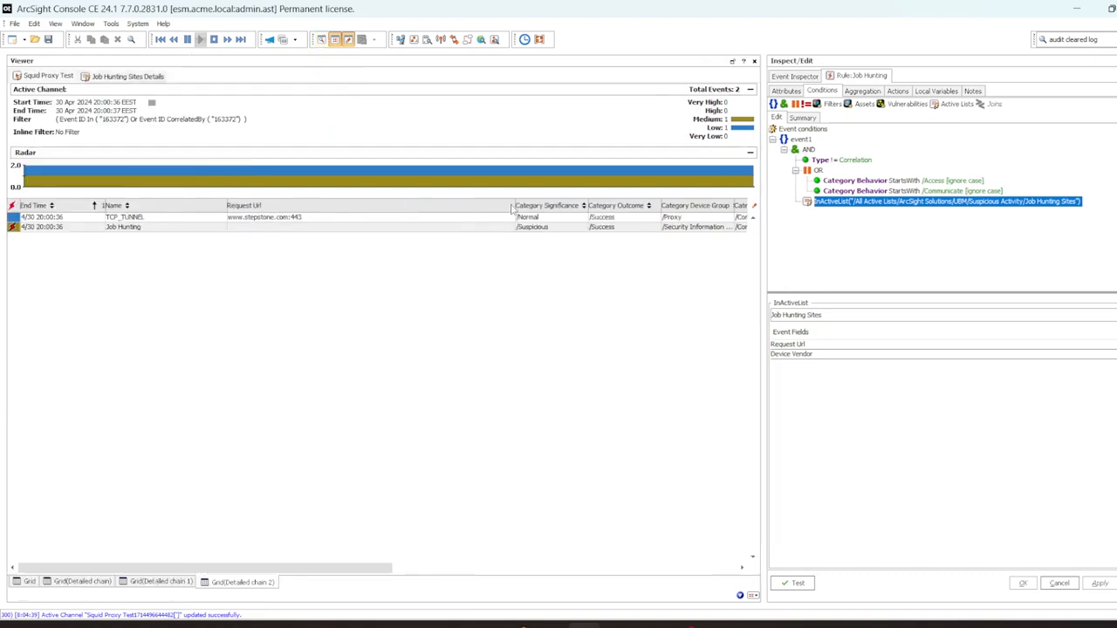
drag(512, 207, 323, 199)
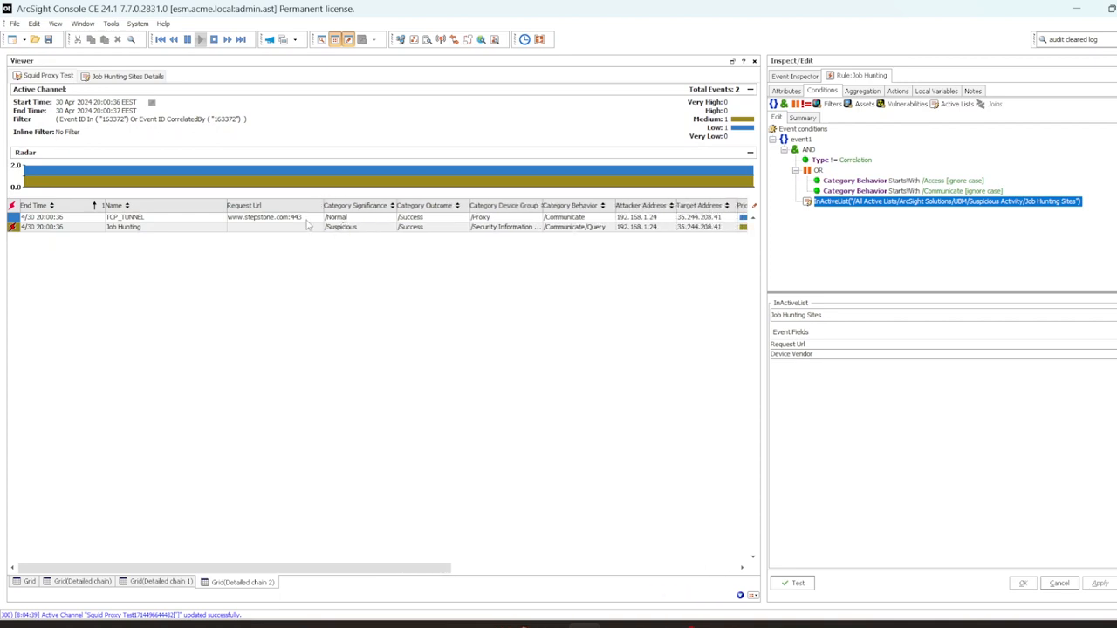
click(252, 221)
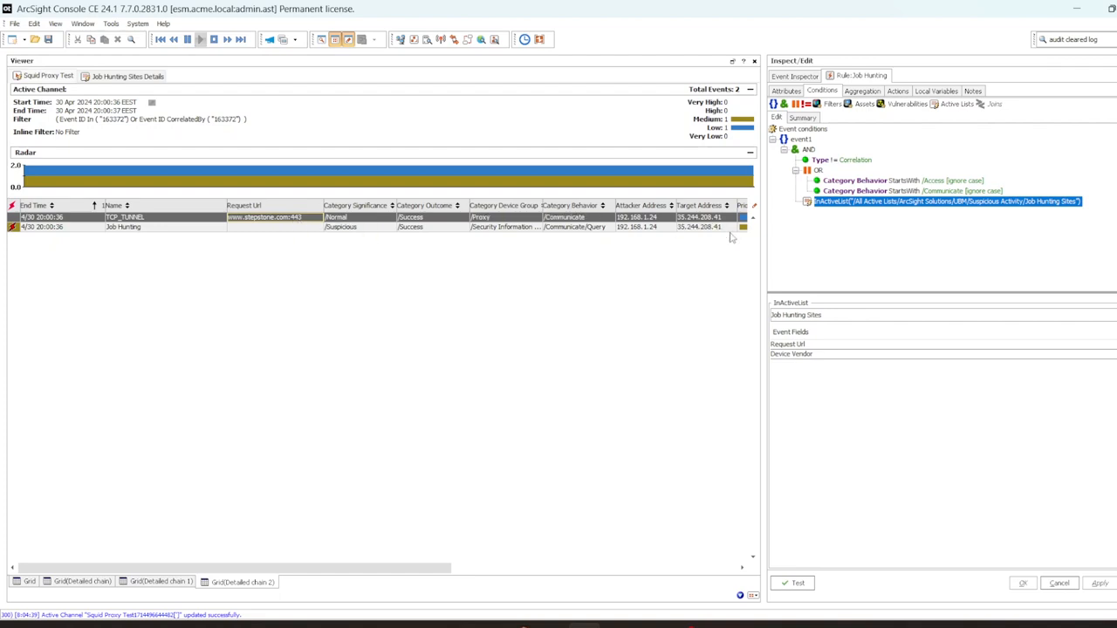
click(877, 96)
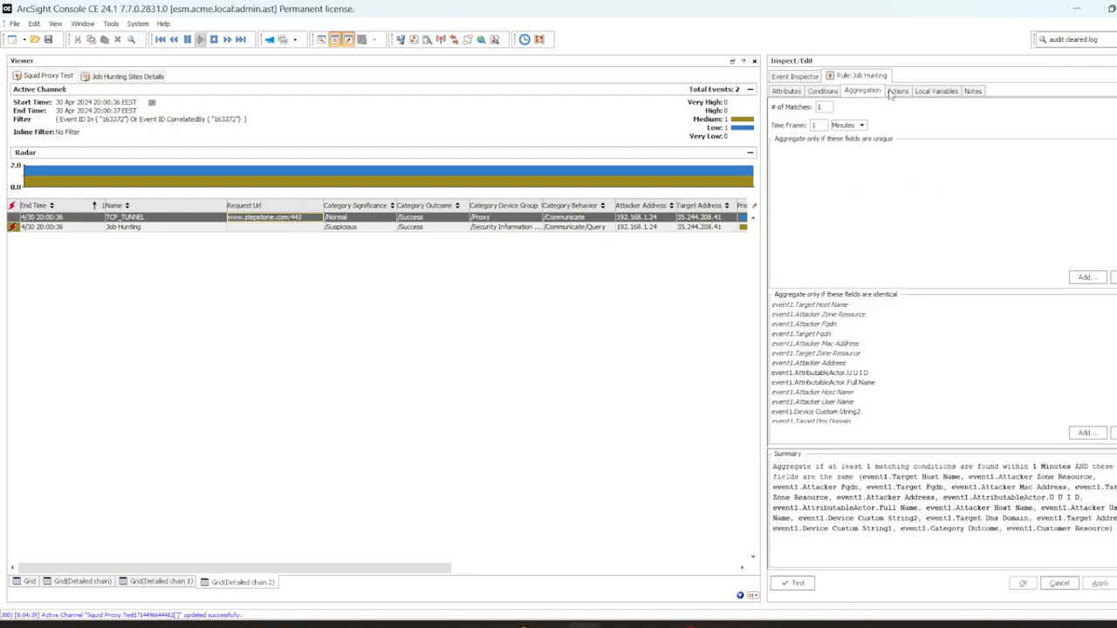
click(891, 95)
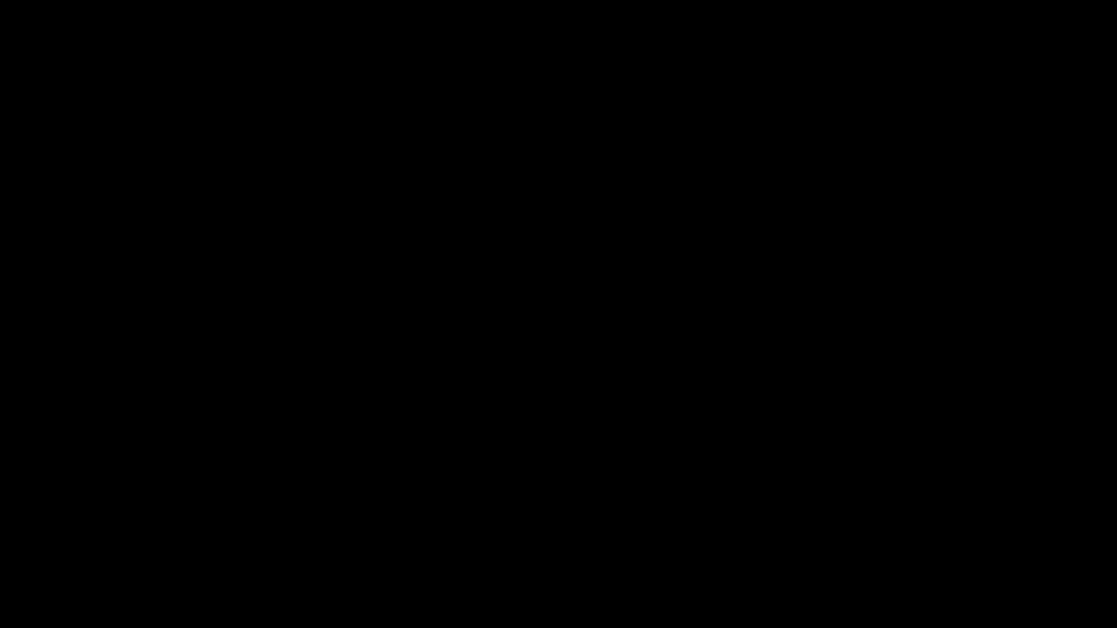